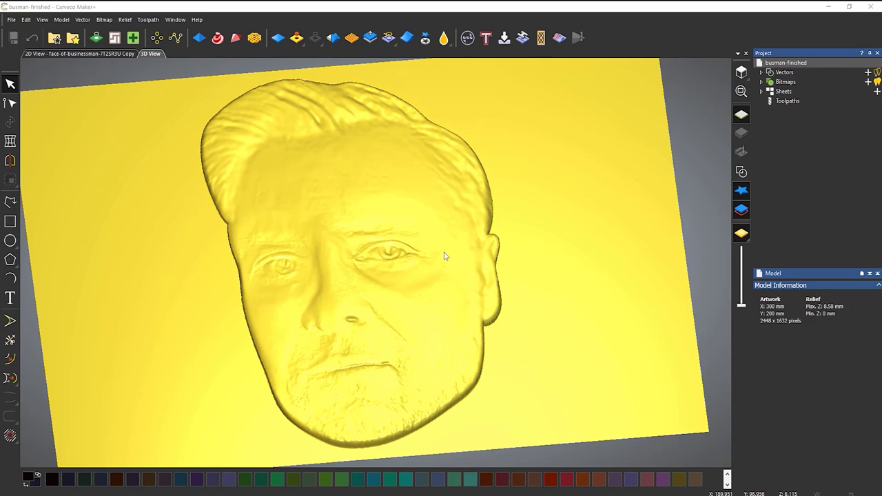
Step: In the 2D view, delete the inner eye, nose and cheek vectors, keeping the outer face outline
{"action": "left_click", "coordinate": [104, 52]}
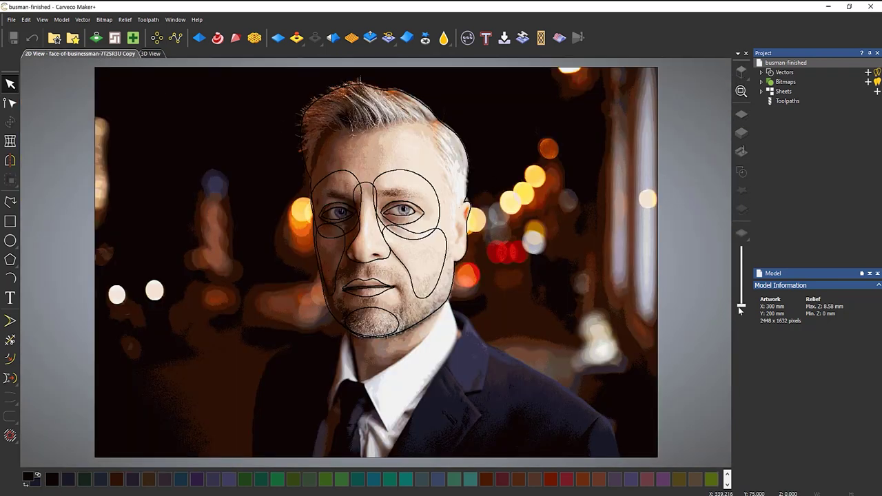
{"action": "left_click_drag", "start_coordinate": [266, 130], "coordinate": [583, 381]}
{"action": "key", "text": "Delete"}
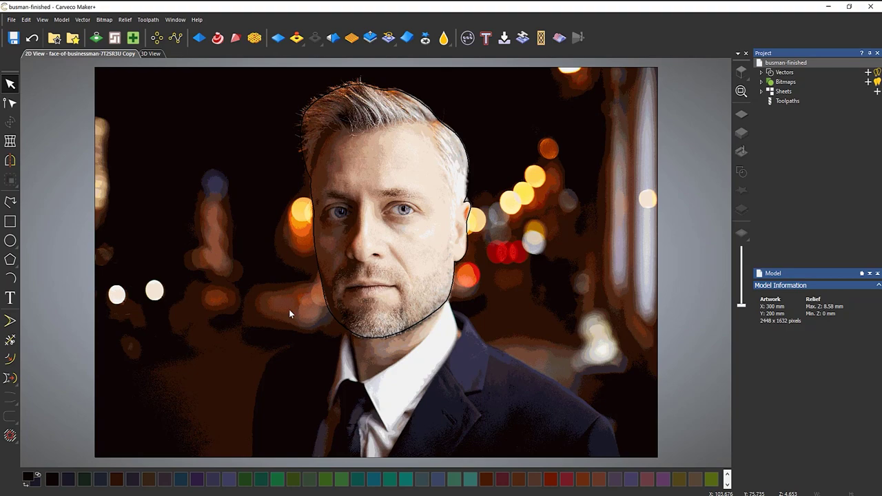
{"action": "scroll", "coordinate": [317, 322], "scroll_direction": "up", "scroll_amount": 4}
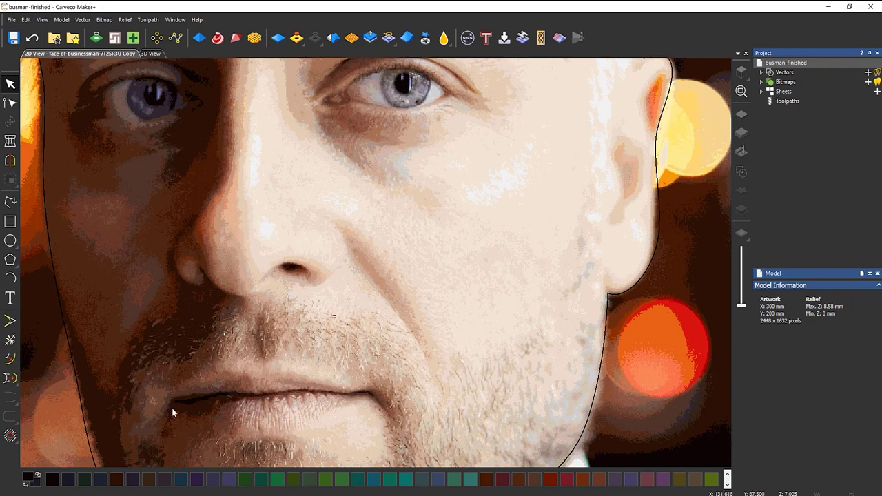
{"action": "scroll", "coordinate": [419, 435], "scroll_direction": "down", "scroll_amount": 3}
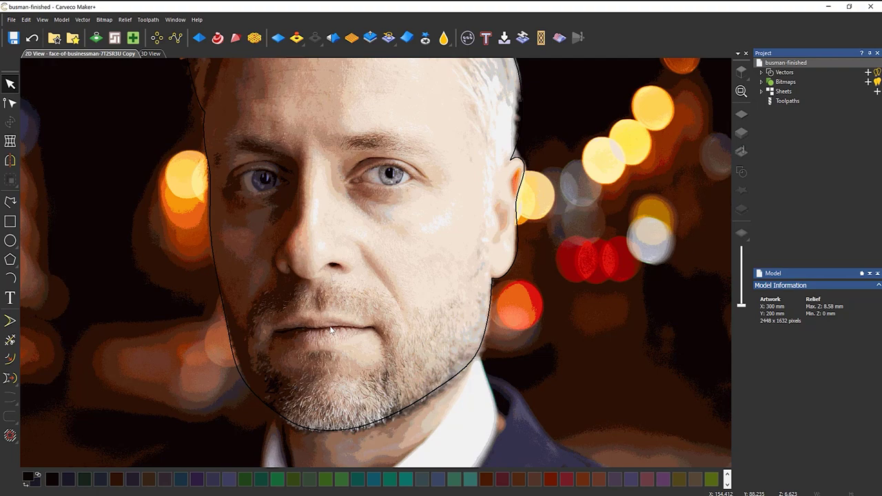
{"action": "scroll", "coordinate": [330, 329], "scroll_direction": "down", "scroll_amount": 2}
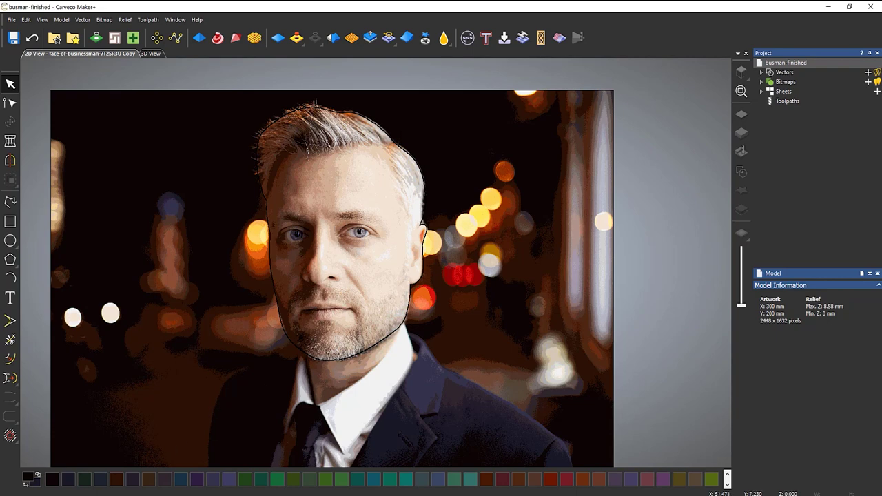
Step: Load the people-pre lockdown photo into a new model at default size, discarding the old project unsaved
{"action": "left_click", "coordinate": [228, 495]}
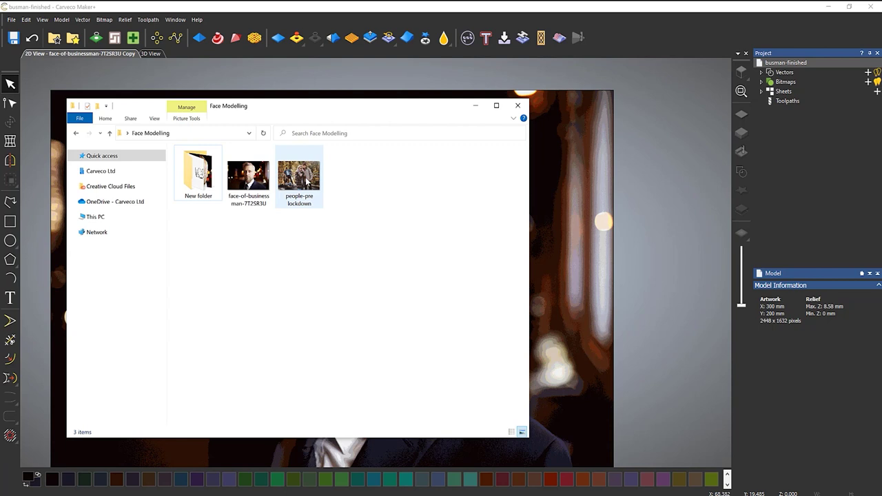
{"action": "left_click_drag", "start_coordinate": [306, 186], "coordinate": [575, 293]}
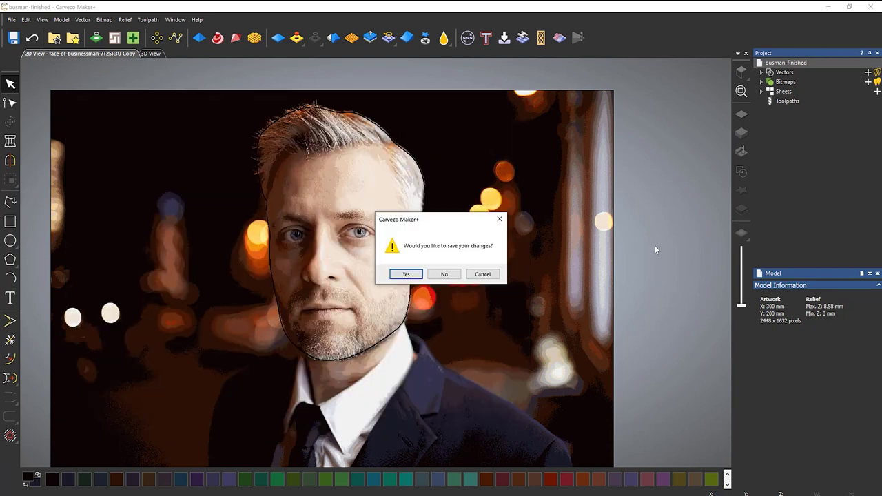
{"action": "left_click", "coordinate": [444, 275]}
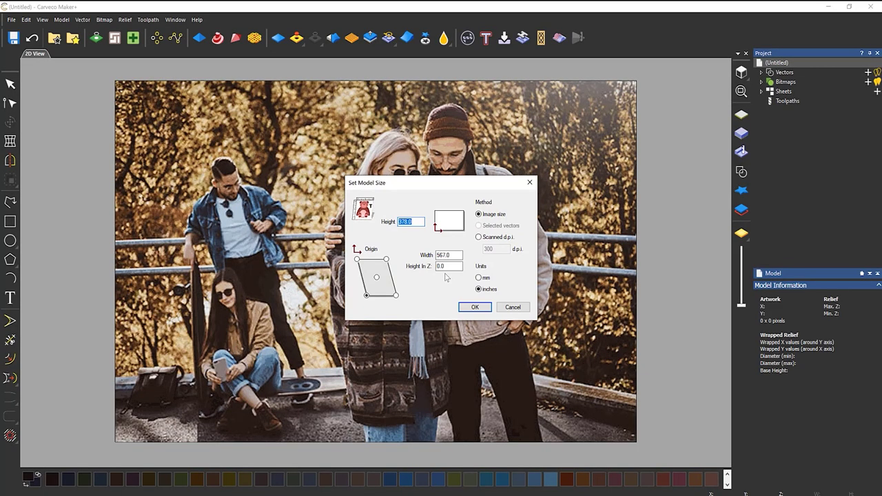
{"action": "left_click", "coordinate": [476, 307]}
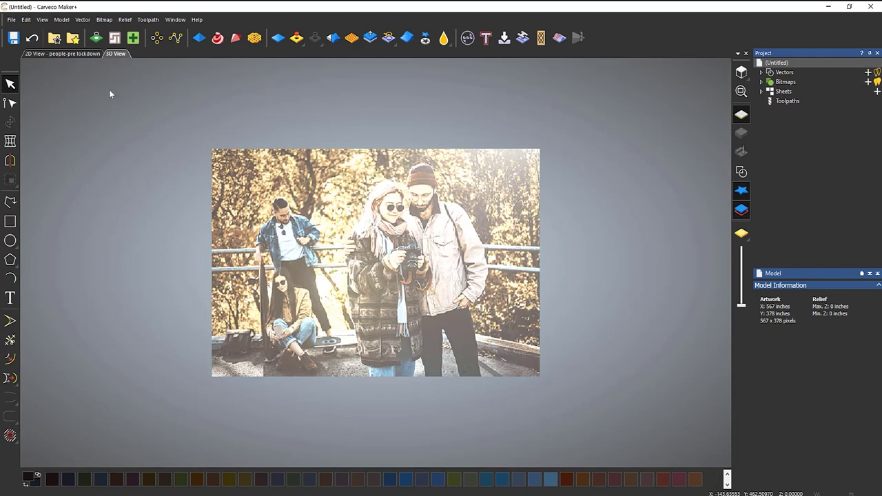
Step: Show the people-pre lockdown photo in the 2D view and zoom around it
{"action": "left_click", "coordinate": [68, 55]}
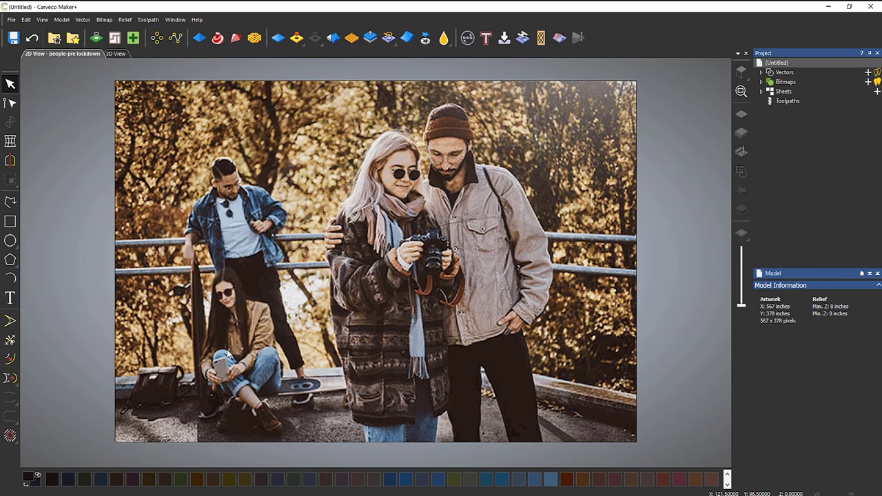
{"action": "scroll", "coordinate": [217, 303], "scroll_direction": "up", "scroll_amount": 6}
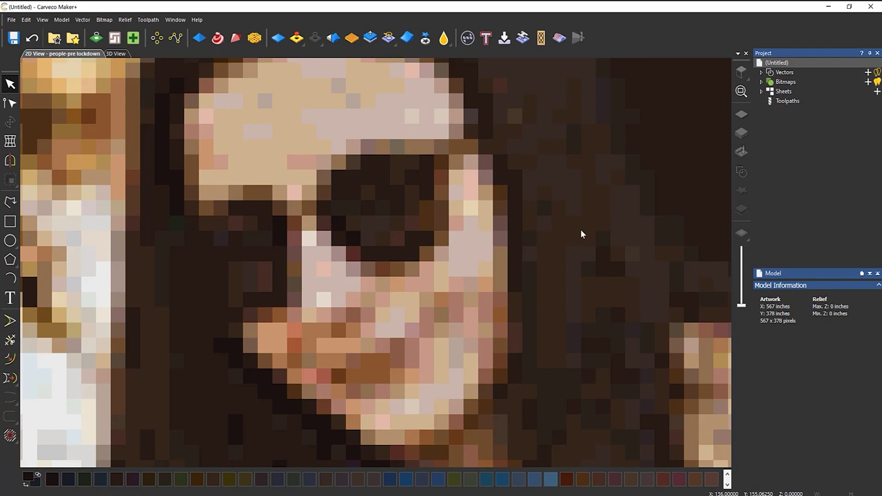
{"action": "scroll", "coordinate": [509, 169], "scroll_direction": "down", "scroll_amount": 6}
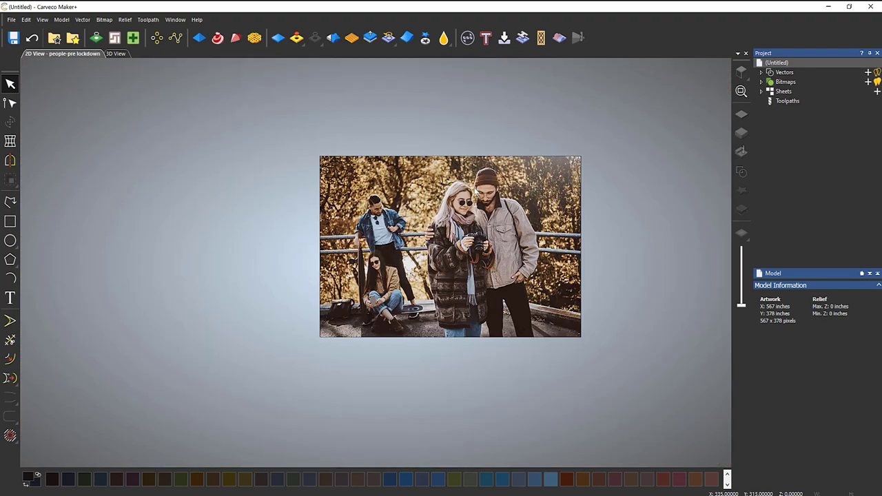
{"action": "scroll", "coordinate": [479, 193], "scroll_direction": "up", "scroll_amount": 5}
{"action": "scroll", "coordinate": [346, 334], "scroll_direction": "down", "scroll_amount": 2}
{"action": "scroll", "coordinate": [305, 360], "scroll_direction": "up", "scroll_amount": 2}
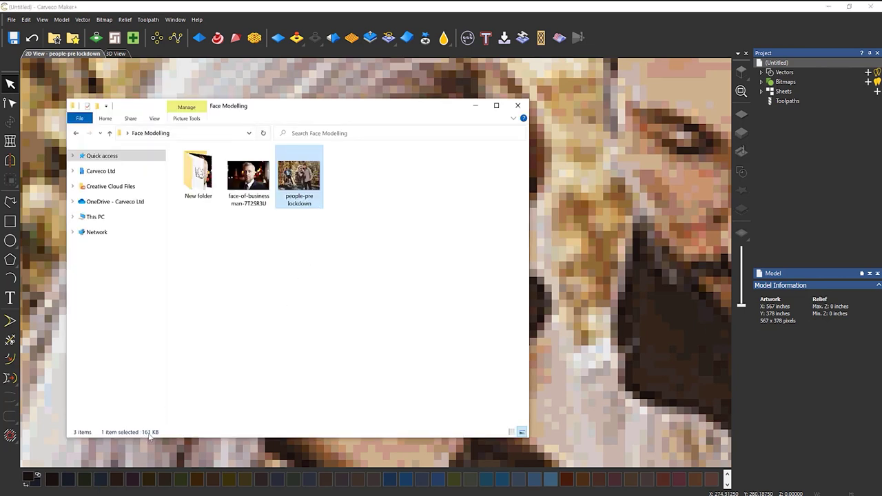
Step: Create a 12 × 8 inch model with a centred origin from the face-of-businessman photo
{"action": "left_click", "coordinate": [278, 305]}
{"action": "left_click", "coordinate": [241, 192]}
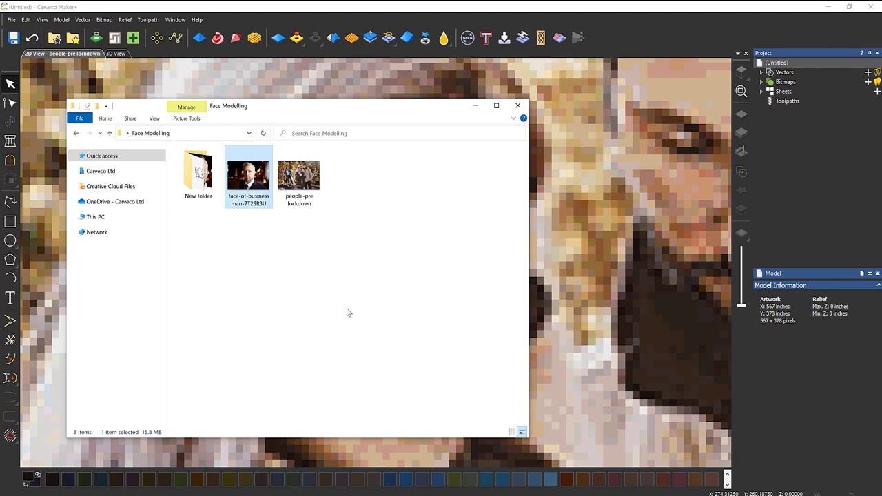
{"action": "left_click_drag", "start_coordinate": [257, 175], "coordinate": [629, 213]}
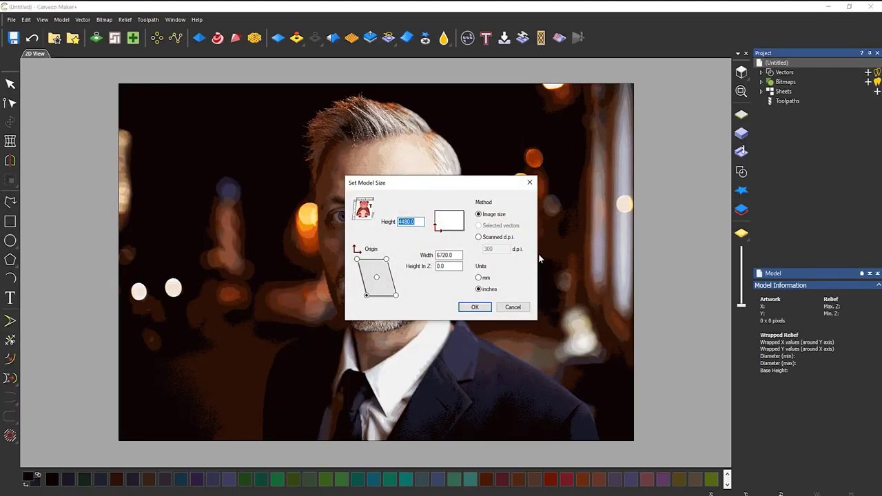
{"action": "double_click", "coordinate": [455, 257]}
{"action": "type", "text": "12"}
{"action": "left_click", "coordinate": [377, 277]}
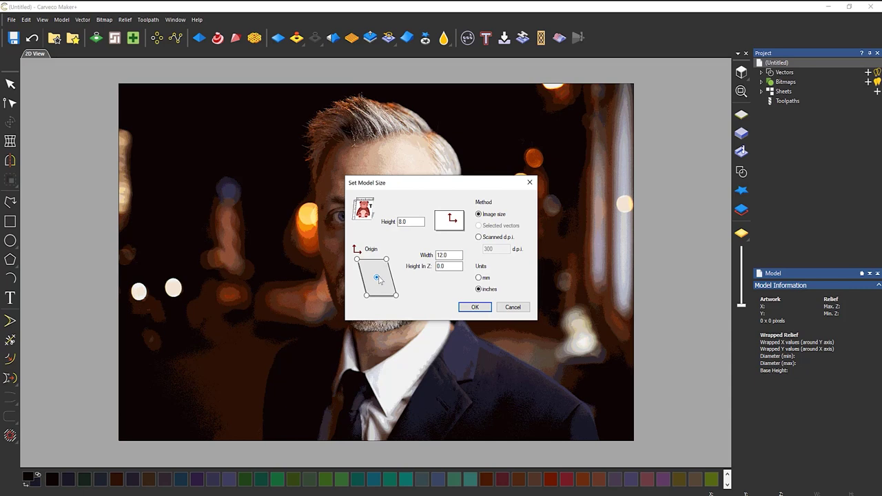
{"action": "left_click", "coordinate": [476, 308]}
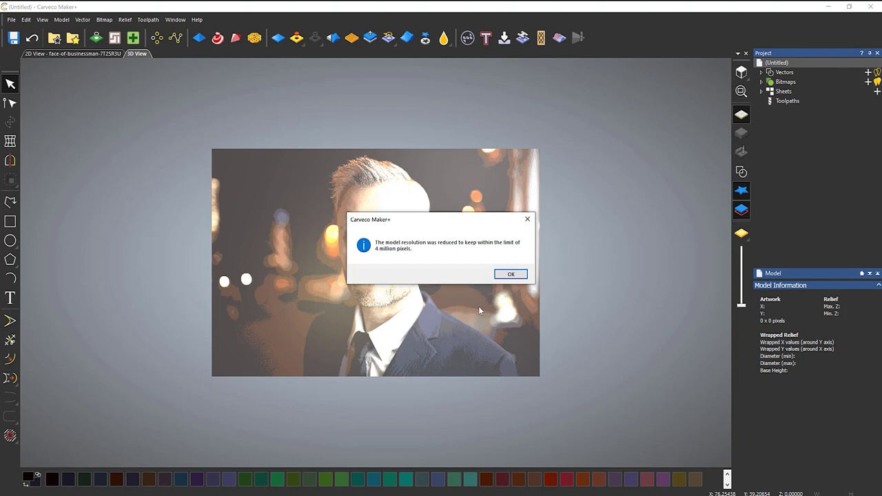
Step: Dismiss the resolution notice and frame the businessman's face in the 2D view
{"action": "left_click", "coordinate": [509, 275]}
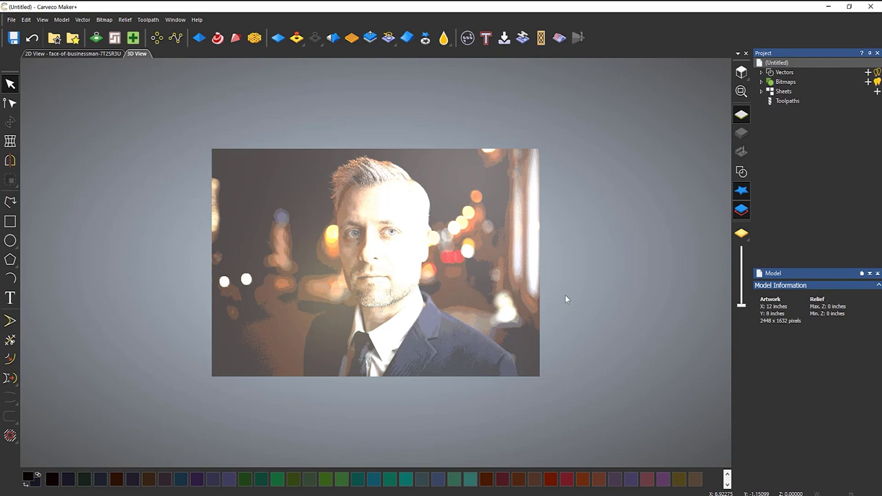
{"action": "scroll", "coordinate": [384, 222], "scroll_direction": "up", "scroll_amount": 3}
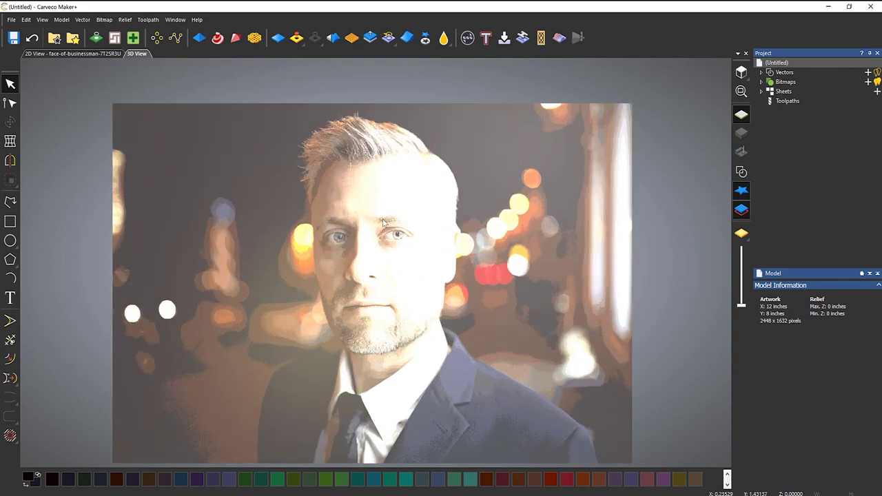
{"action": "scroll", "coordinate": [383, 222], "scroll_direction": "up", "scroll_amount": 2}
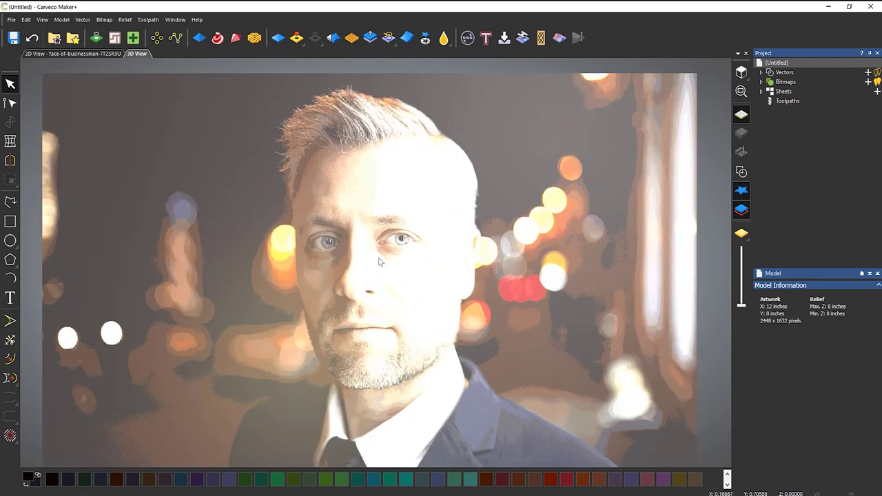
{"action": "left_click", "coordinate": [99, 53]}
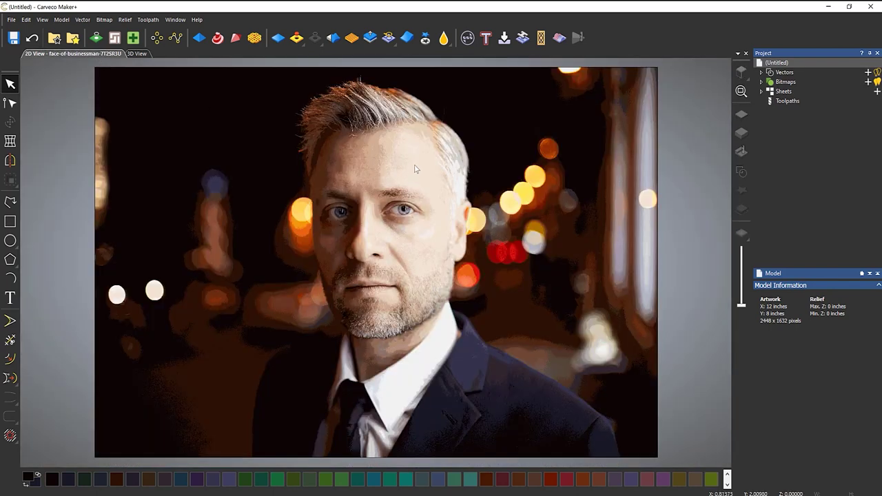
{"action": "scroll", "coordinate": [416, 179], "scroll_direction": "up", "scroll_amount": 3}
{"action": "middle_click_drag", "start_coordinate": [419, 255], "coordinate": [423, 188]}
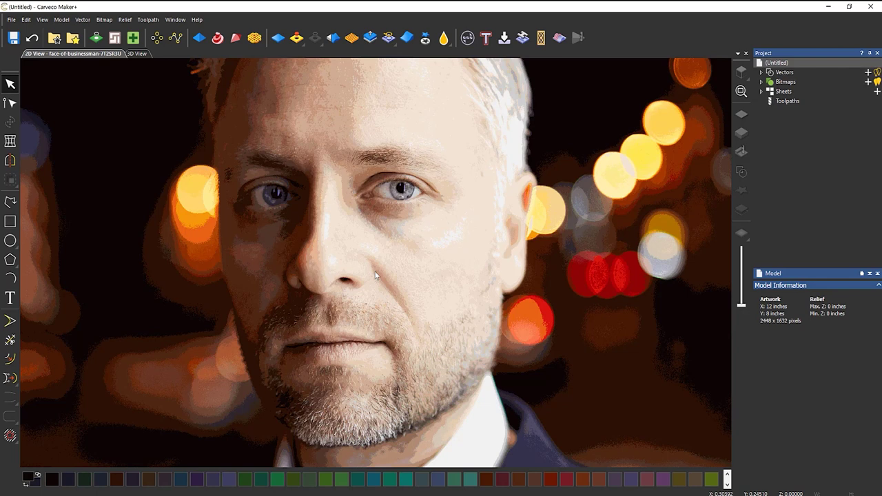
{"action": "scroll", "coordinate": [375, 271], "scroll_direction": "down", "scroll_amount": 3}
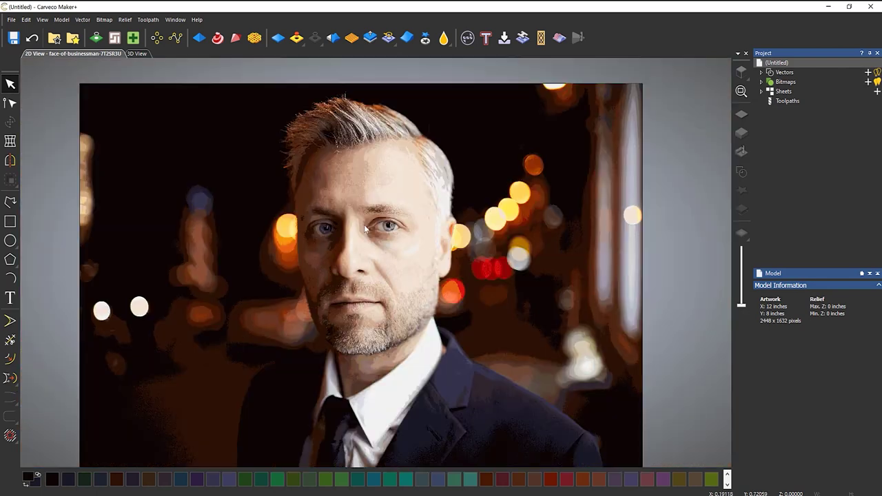
Step: Start a smooth polyline at the chin and up the left jaw, fading the photo for tracing
{"action": "left_click", "coordinate": [11, 202]}
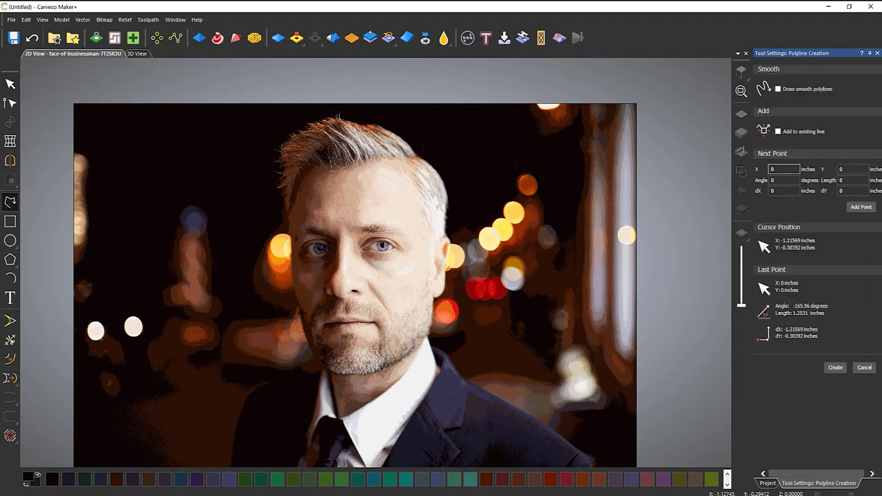
{"action": "left_click_drag", "start_coordinate": [741, 305], "coordinate": [742, 266]}
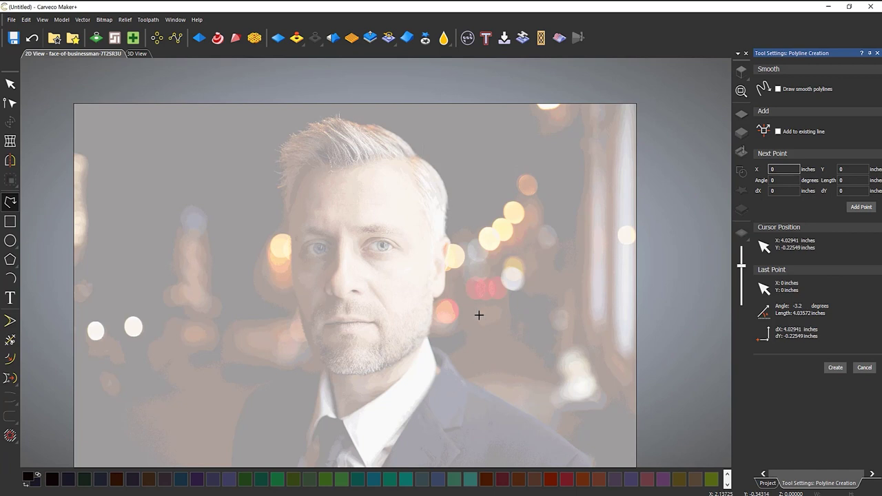
{"action": "left_click", "coordinate": [334, 372]}
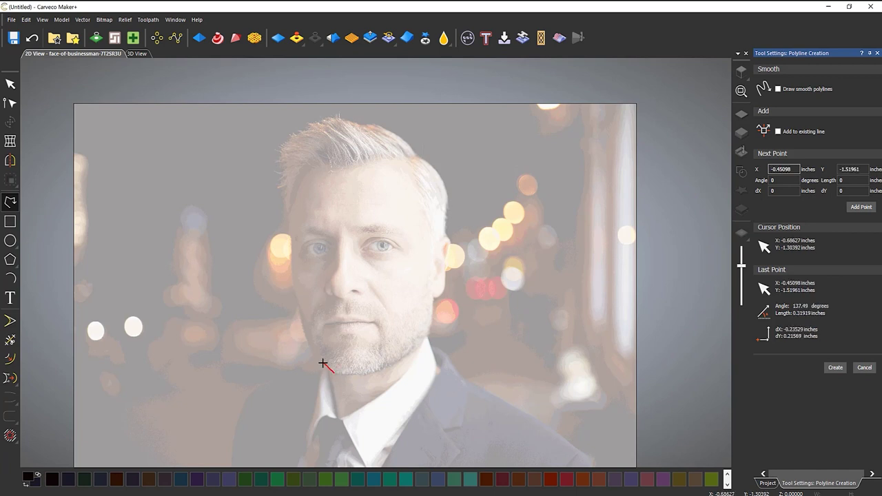
{"action": "left_click", "coordinate": [311, 352]}
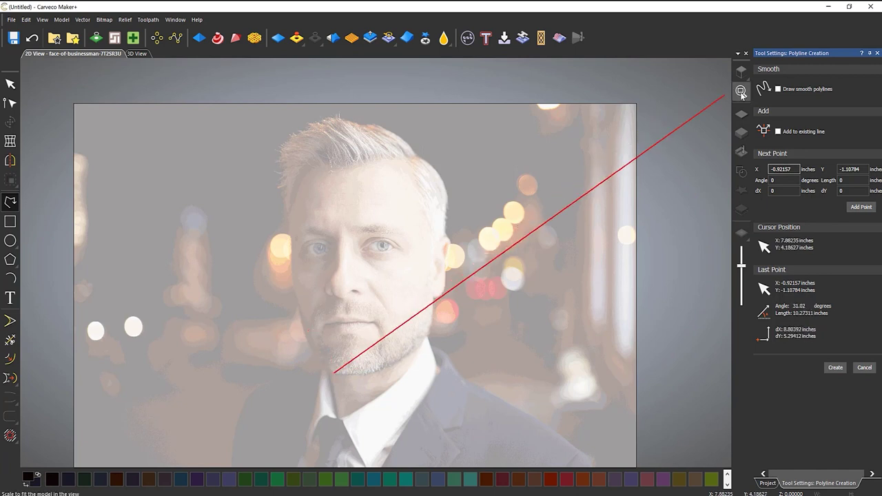
{"action": "left_click", "coordinate": [778, 90]}
{"action": "left_click", "coordinate": [318, 359]}
{"action": "left_click", "coordinate": [305, 335]}
{"action": "left_click", "coordinate": [301, 316]}
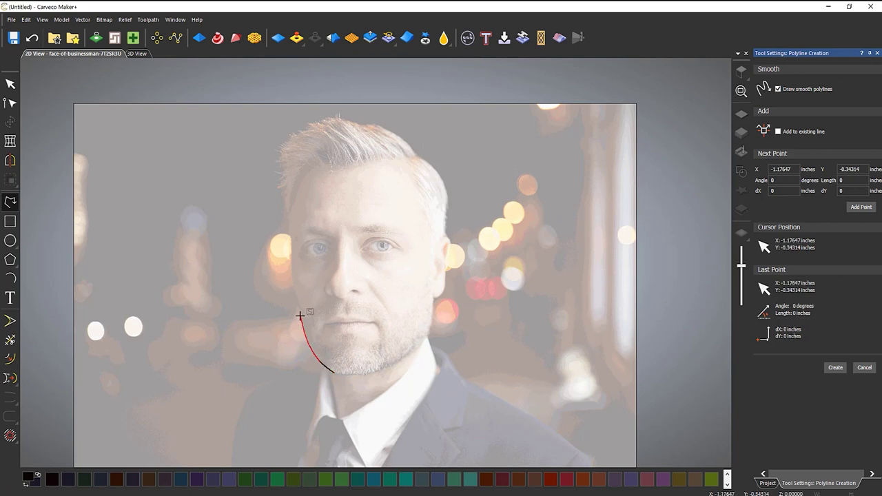
{"action": "scroll", "coordinate": [357, 211], "scroll_direction": "up", "scroll_amount": 2}
{"action": "scroll", "coordinate": [352, 226], "scroll_direction": "down", "scroll_amount": 2}
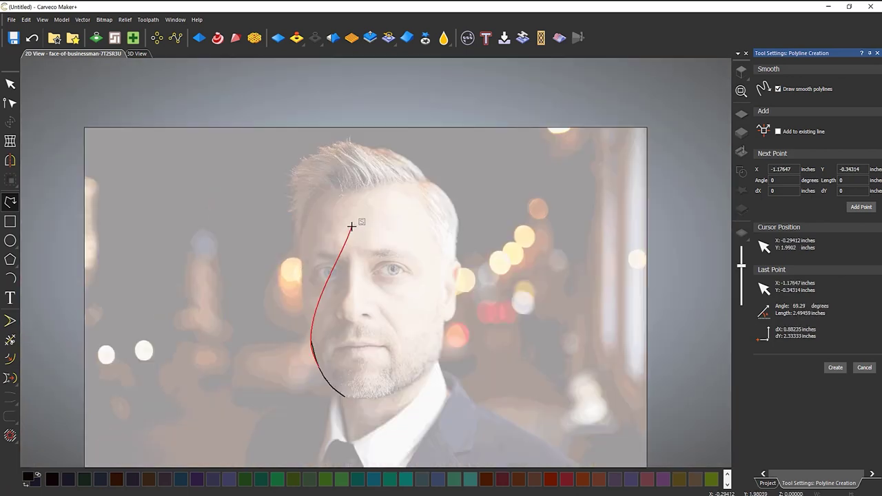
{"action": "left_click_drag", "start_coordinate": [742, 268], "coordinate": [743, 274]}
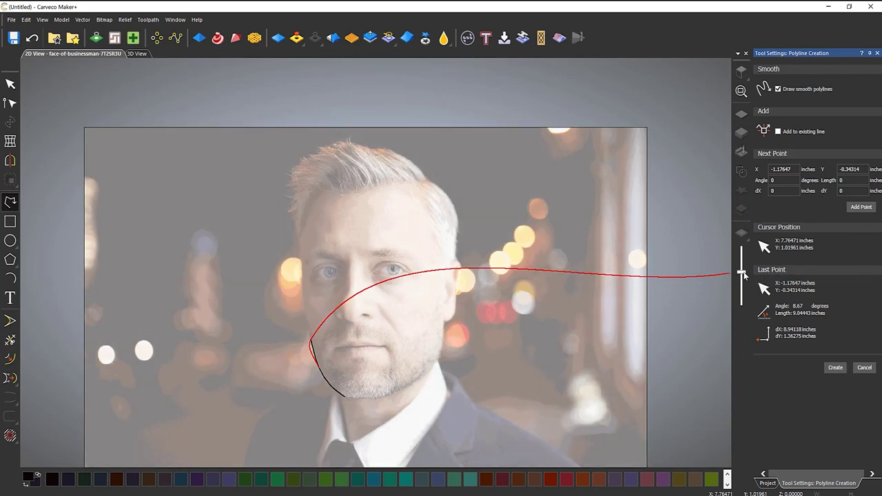
Step: Continue the face outline up the left cheek and temple and across the top hairline
{"action": "left_click", "coordinate": [302, 311]}
{"action": "left_click", "coordinate": [300, 274]}
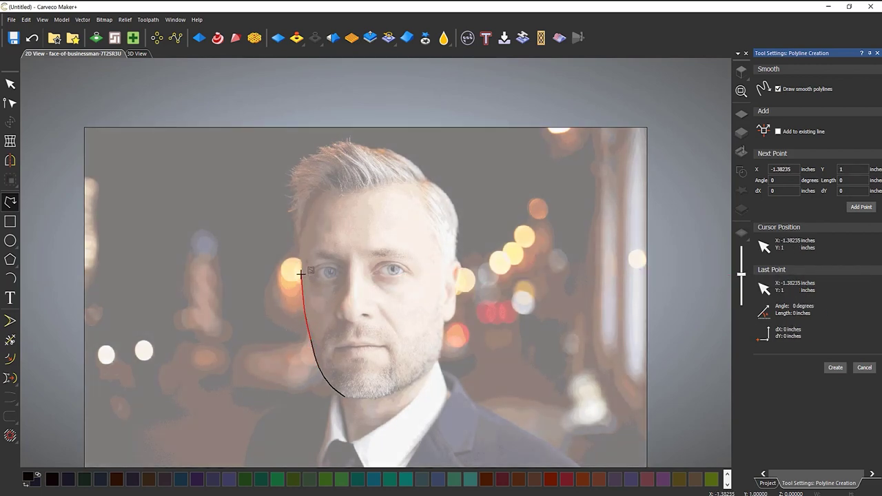
{"action": "left_click", "coordinate": [300, 251]}
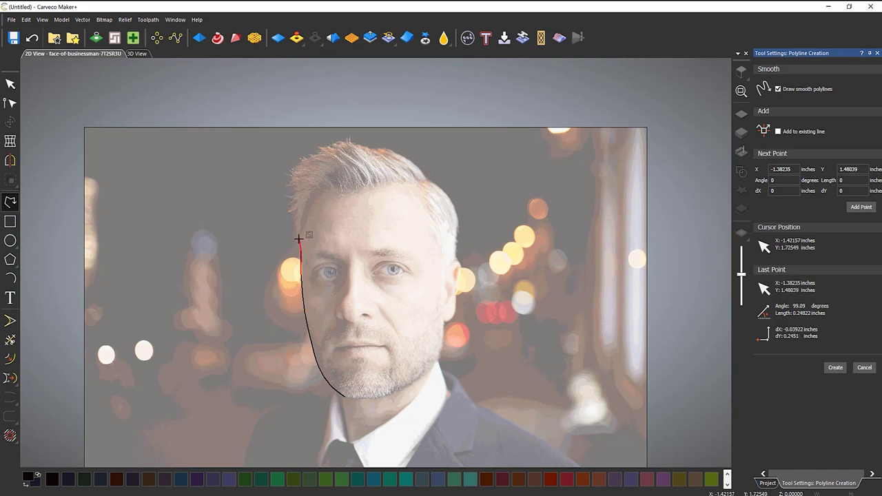
{"action": "left_click", "coordinate": [298, 239]}
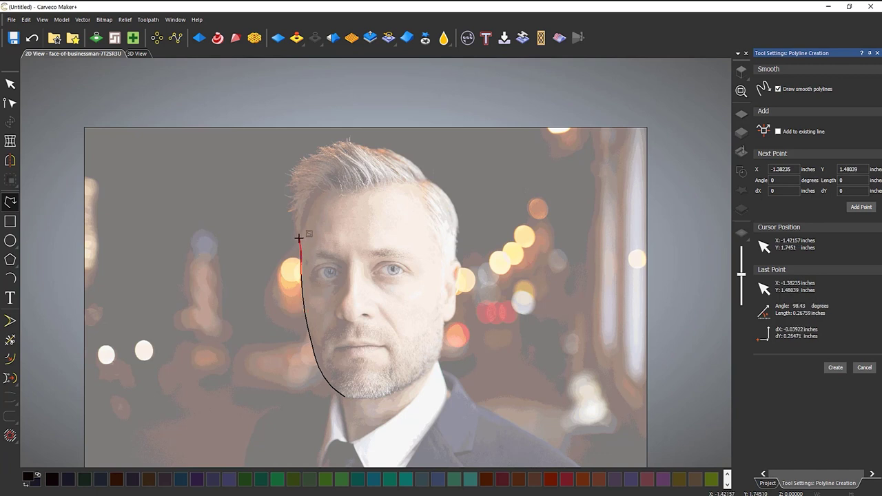
{"action": "left_click", "coordinate": [310, 202]}
{"action": "left_click", "coordinate": [332, 180]}
{"action": "left_click", "coordinate": [353, 177]}
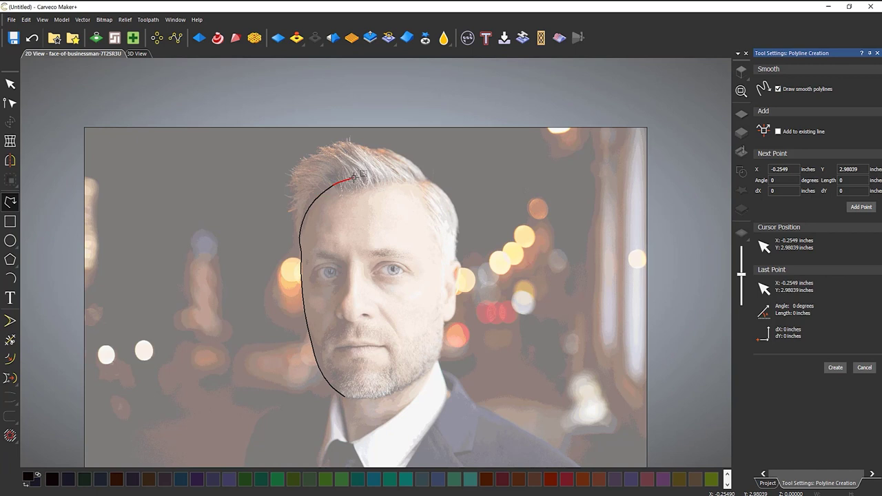
{"action": "left_click", "coordinate": [390, 176]}
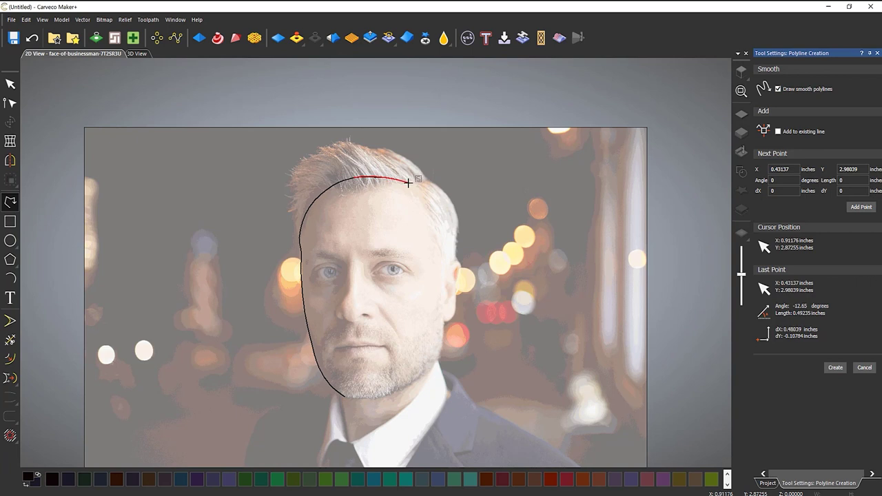
Step: Carry the outline down the right cheek and jaw, then close it at the chin
{"action": "left_click", "coordinate": [430, 209]}
{"action": "left_click", "coordinate": [448, 272]}
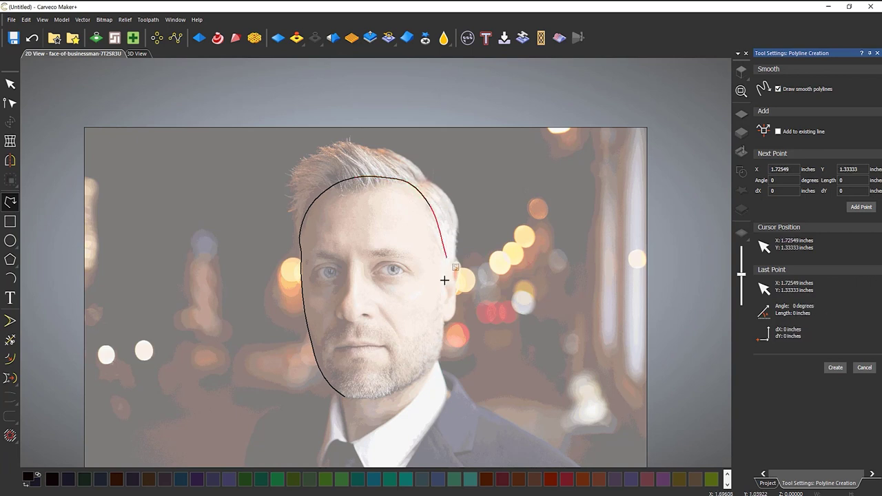
{"action": "left_click", "coordinate": [446, 311]}
{"action": "left_click", "coordinate": [442, 351]}
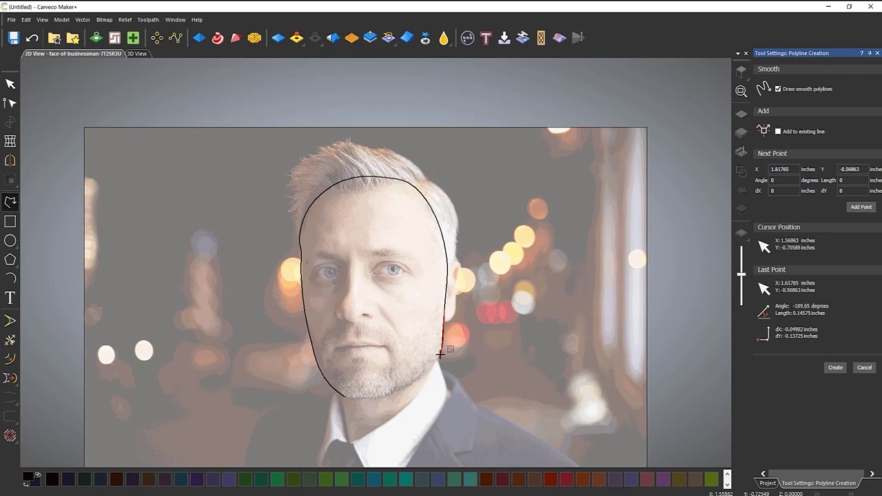
{"action": "left_click", "coordinate": [418, 377]}
{"action": "left_click", "coordinate": [386, 393]}
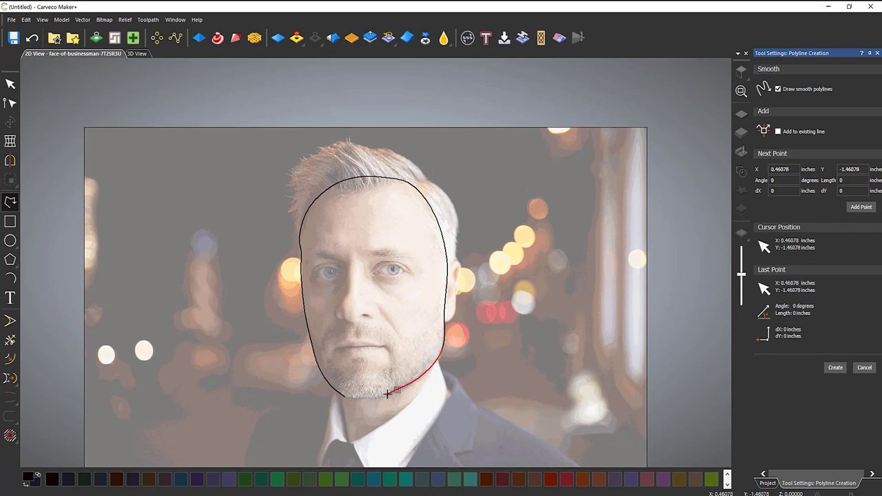
{"action": "left_click", "coordinate": [360, 398]}
{"action": "left_click", "coordinate": [344, 398]}
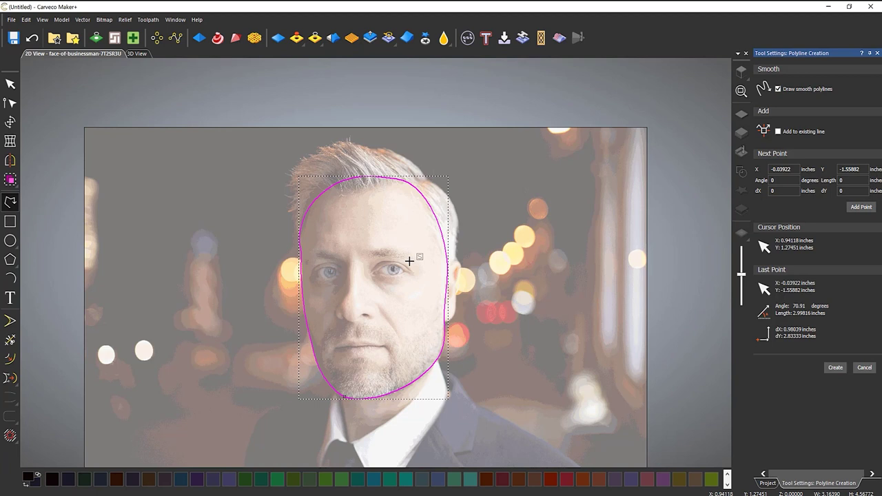
Step: Trace the hair outline up the left side and across the crown to its right edge
{"action": "left_click", "coordinate": [303, 244]}
{"action": "left_click", "coordinate": [296, 227]}
{"action": "left_click", "coordinate": [293, 192]}
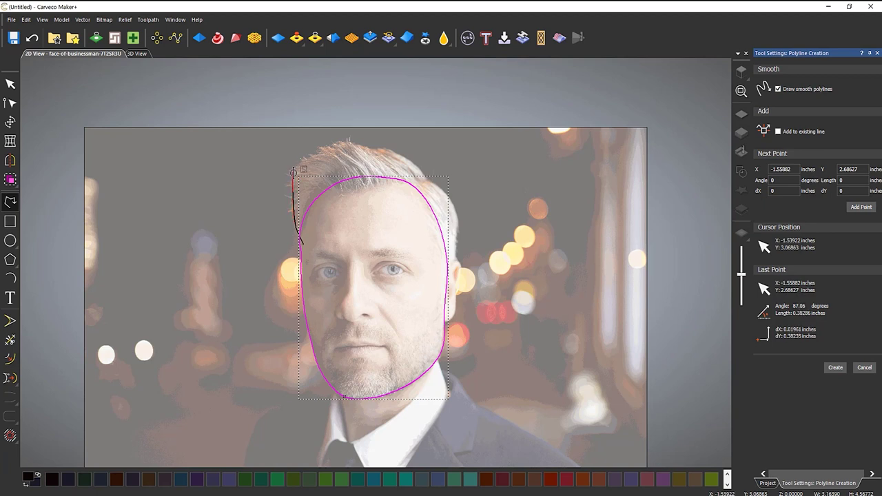
{"action": "left_click", "coordinate": [338, 140]}
{"action": "left_click", "coordinate": [378, 149]}
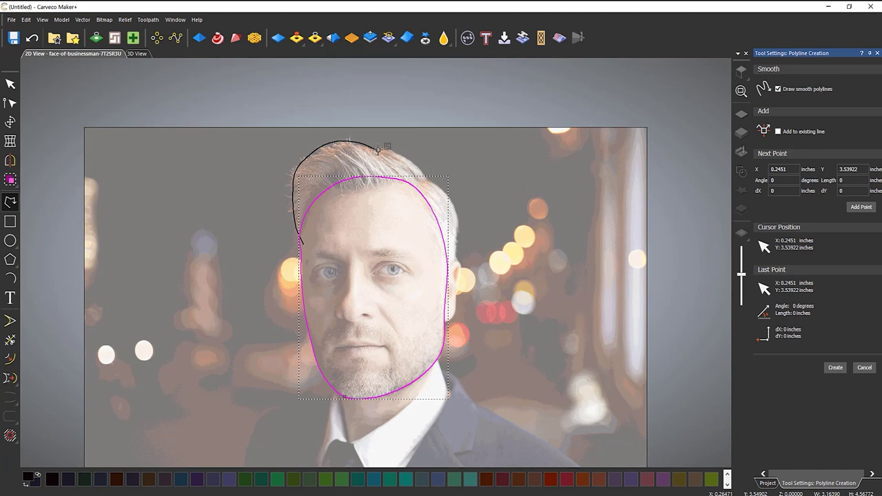
{"action": "left_click", "coordinate": [407, 157]}
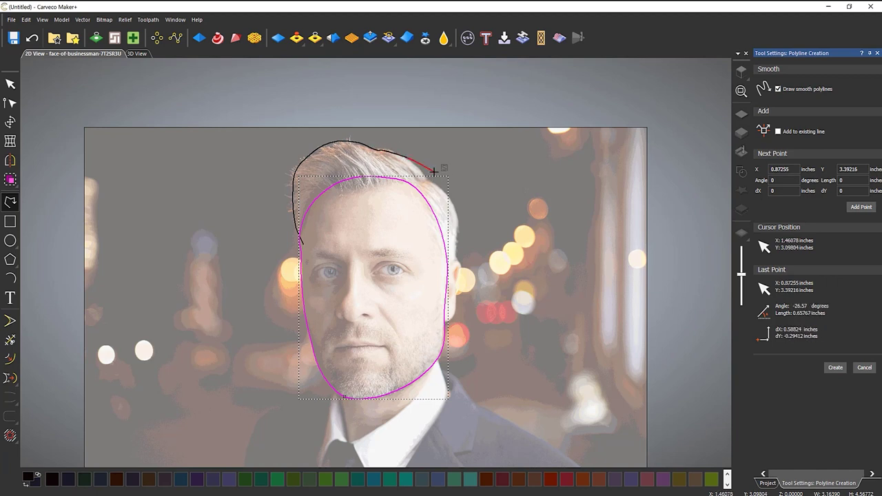
{"action": "left_click", "coordinate": [422, 175]}
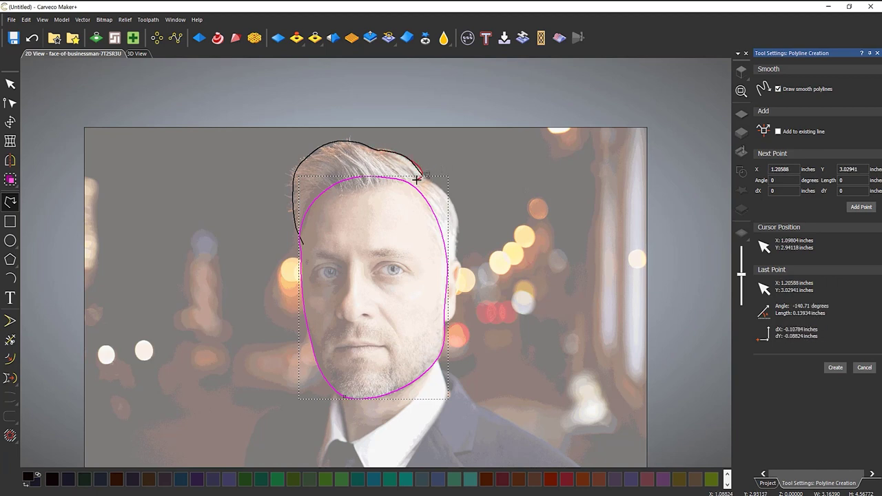
Step: Bring the hair outline back along the forehead hairline, close it, and exit the Polyline tool
{"action": "left_click", "coordinate": [407, 186]}
{"action": "left_click", "coordinate": [393, 181]}
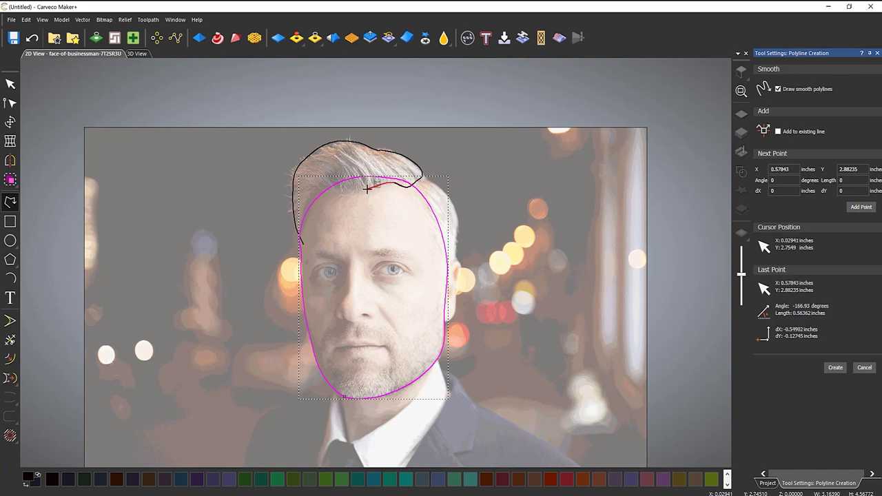
{"action": "left_click", "coordinate": [367, 190]}
{"action": "left_click", "coordinate": [343, 187]}
{"action": "left_click", "coordinate": [337, 190]}
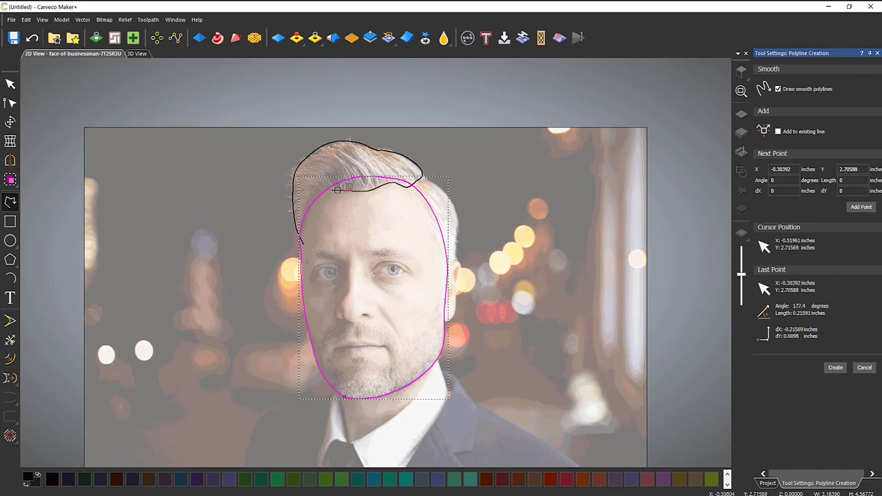
{"action": "left_click", "coordinate": [319, 197]}
{"action": "left_click", "coordinate": [306, 224]}
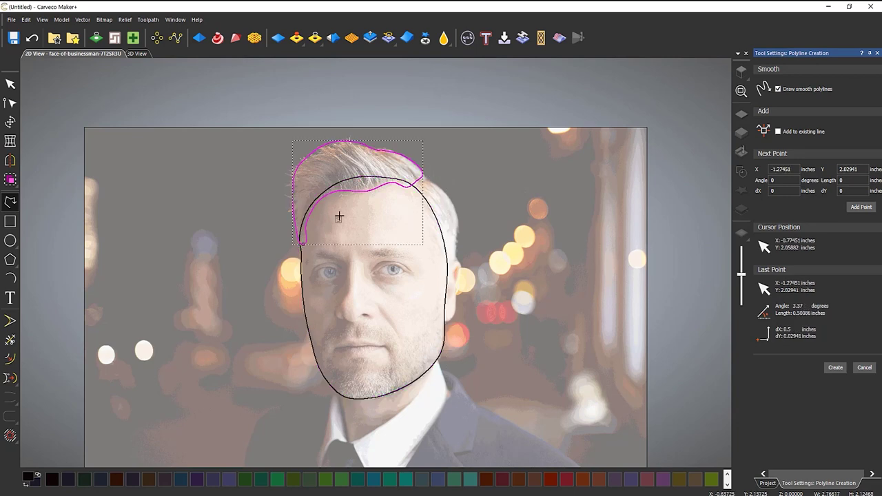
{"action": "scroll", "coordinate": [289, 225], "scroll_direction": "up", "scroll_amount": 6}
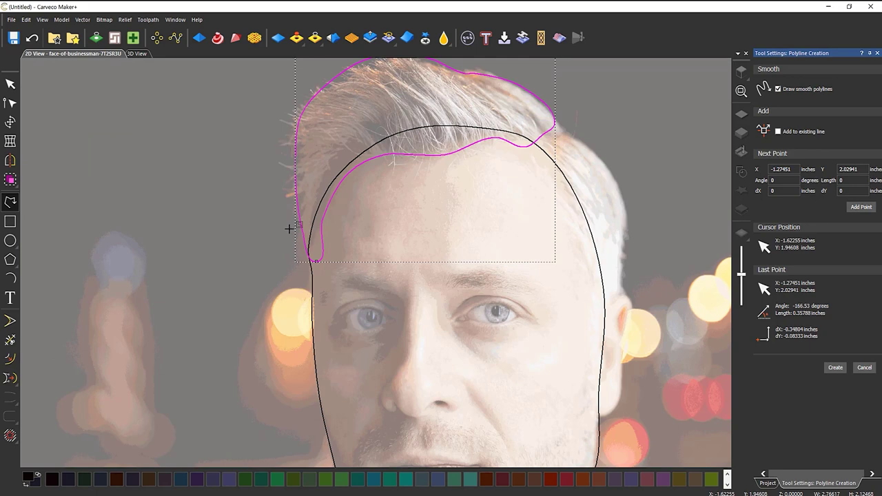
{"action": "key", "text": "Escape"}
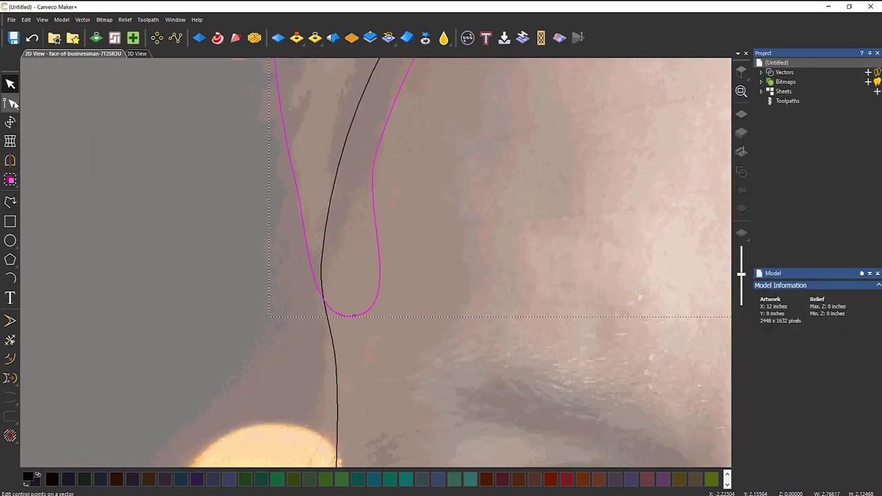
Step: Node-edit the hair outline so its lower-left loop tightens into a tidy point against the face
{"action": "left_click", "coordinate": [10, 103]}
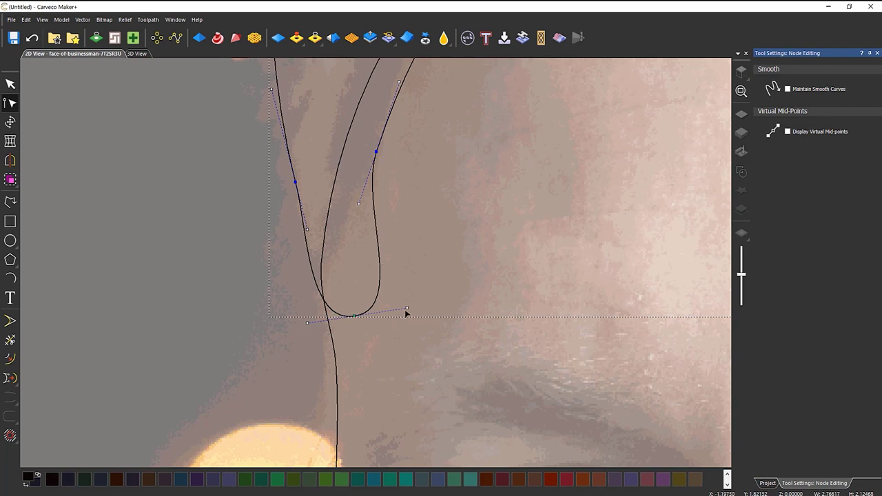
{"action": "left_click_drag", "start_coordinate": [407, 308], "coordinate": [315, 324]}
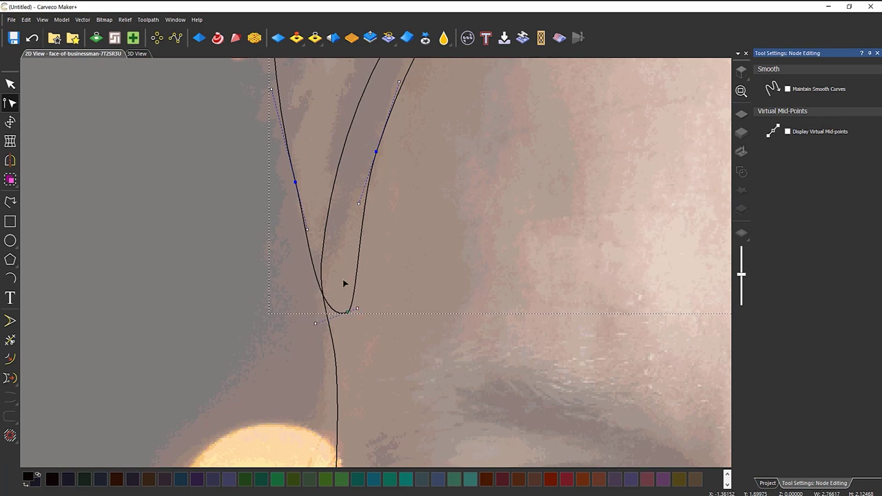
{"action": "left_click_drag", "start_coordinate": [374, 151], "coordinate": [371, 154]}
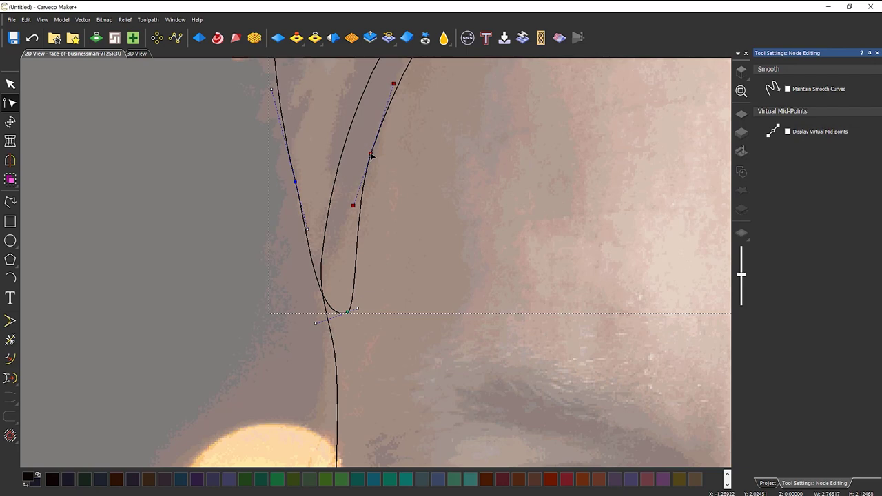
{"action": "left_click_drag", "start_coordinate": [348, 311], "coordinate": [341, 310]}
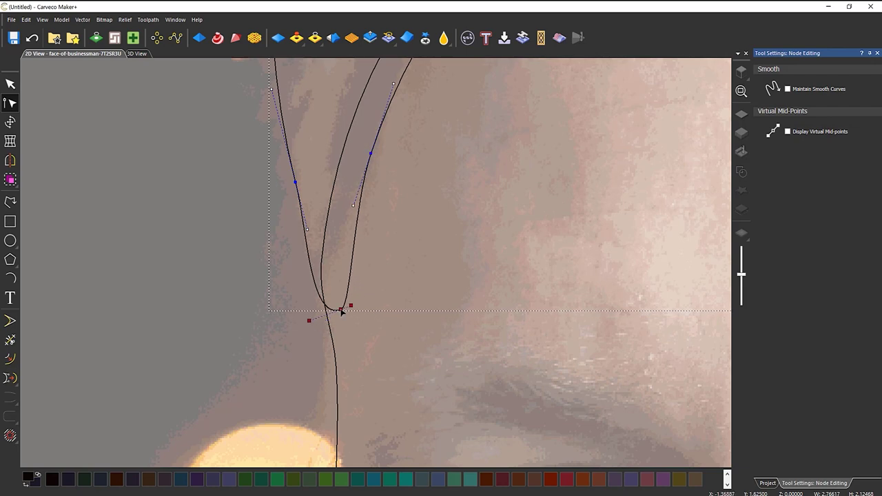
{"action": "scroll", "coordinate": [411, 228], "scroll_direction": "down", "scroll_amount": 8}
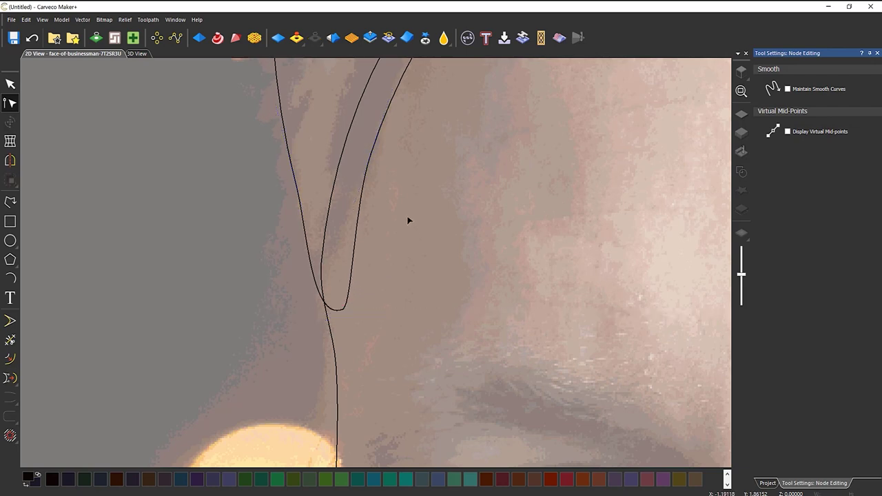
{"action": "key", "text": "Escape"}
{"action": "scroll", "coordinate": [414, 269], "scroll_direction": "up", "scroll_amount": 2}
{"action": "middle_click_drag", "start_coordinate": [457, 257], "coordinate": [447, 229]}
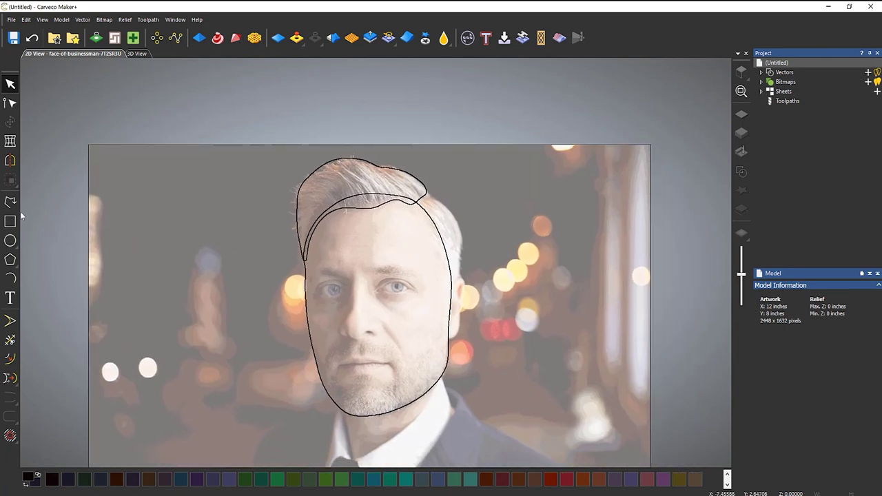
Step: Start a side-hair polyline at the hair outline's right edge and run it down the head
{"action": "left_click", "coordinate": [10, 202]}
{"action": "left_click", "coordinate": [423, 203]}
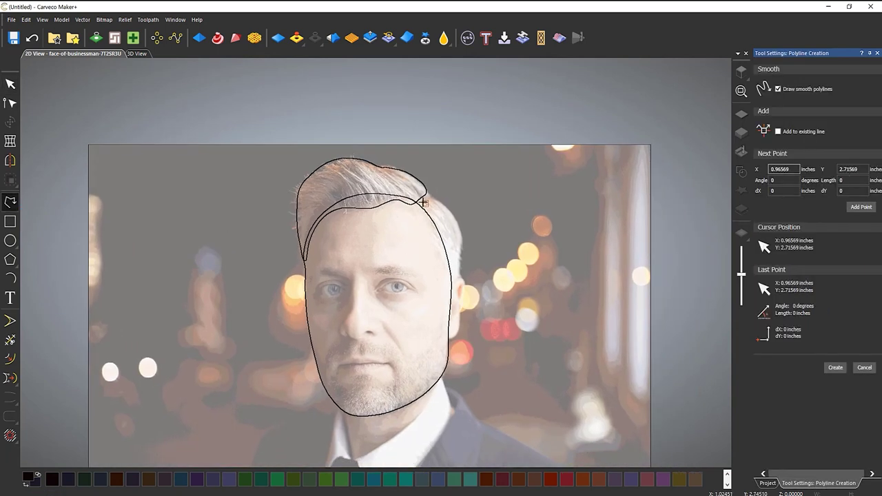
{"action": "left_click", "coordinate": [426, 196]}
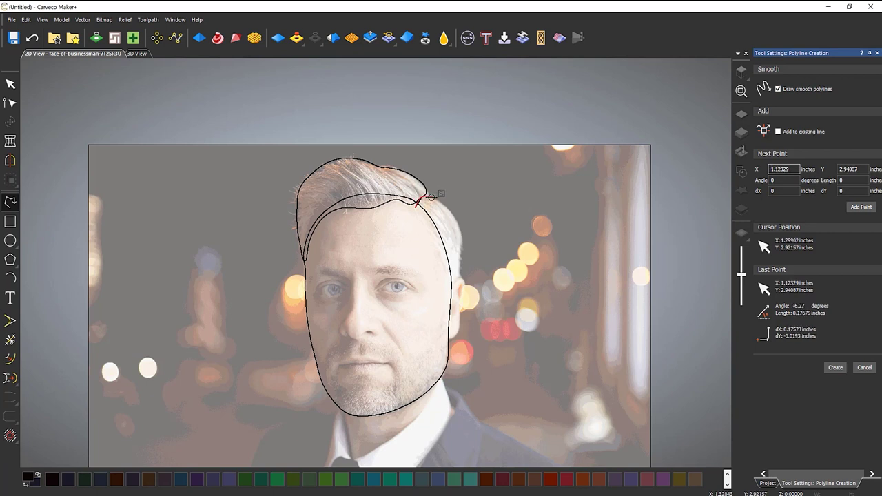
{"action": "left_click", "coordinate": [439, 202]}
{"action": "left_click", "coordinate": [456, 220]}
{"action": "left_click", "coordinate": [461, 249]}
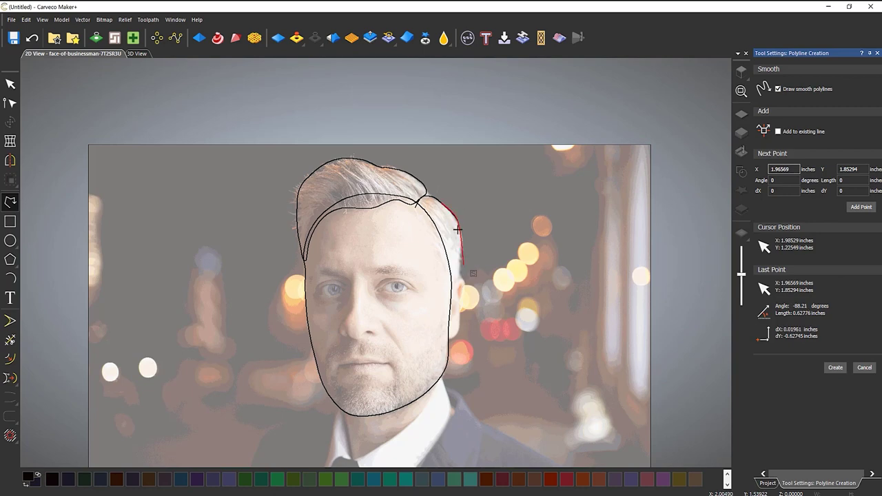
{"action": "scroll", "coordinate": [452, 200], "scroll_direction": "up", "scroll_amount": 2}
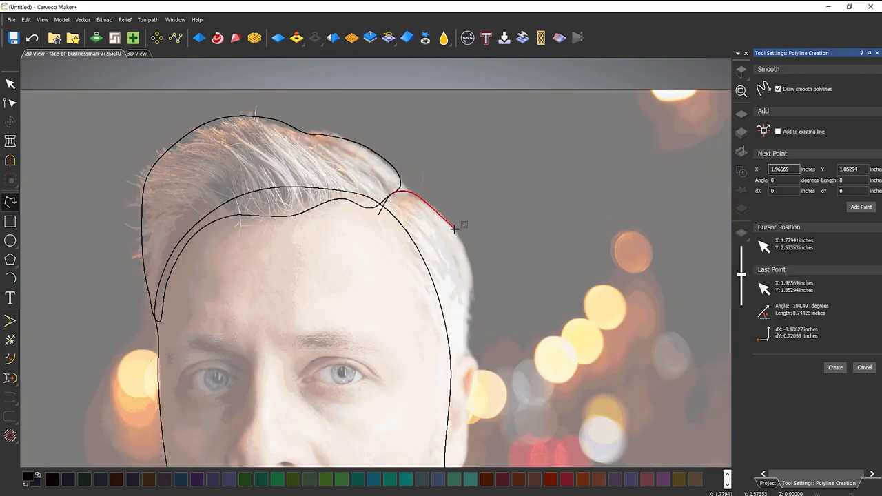
{"action": "scroll", "coordinate": [405, 203], "scroll_direction": "up", "scroll_amount": 3}
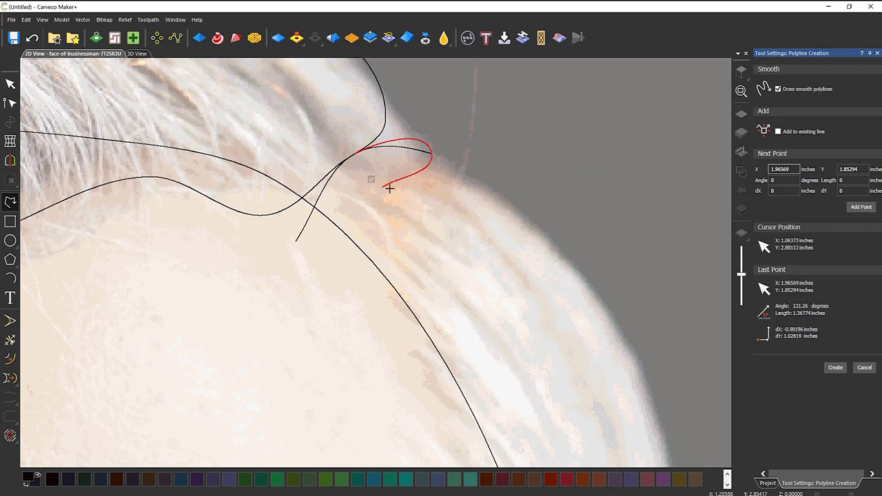
{"action": "scroll", "coordinate": [376, 185], "scroll_direction": "down", "scroll_amount": 1}
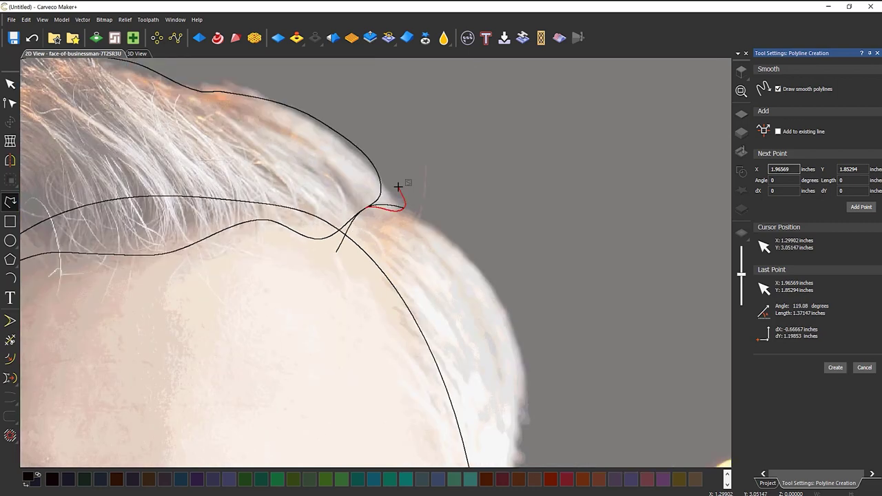
Step: Trace the side-hair edge past the ear and back up the face edge, closing the outline
{"action": "left_click", "coordinate": [346, 239]}
{"action": "left_click", "coordinate": [357, 227]}
{"action": "left_click", "coordinate": [390, 213]}
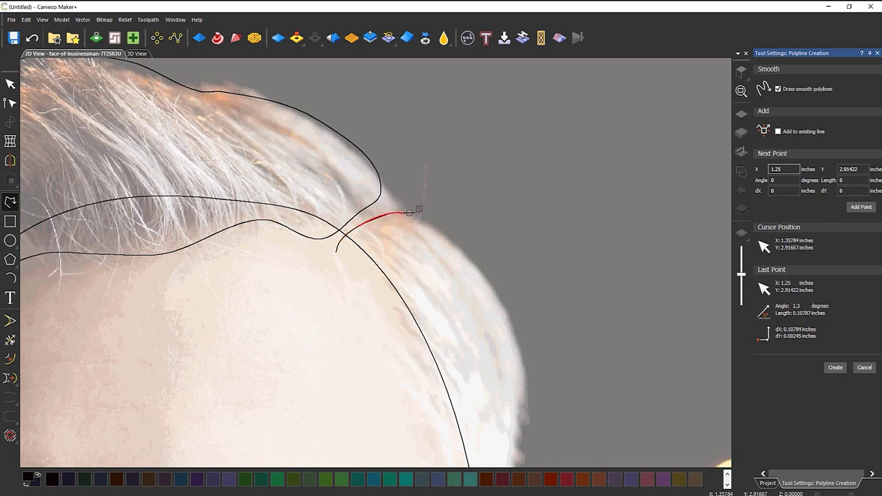
{"action": "left_click", "coordinate": [444, 235]}
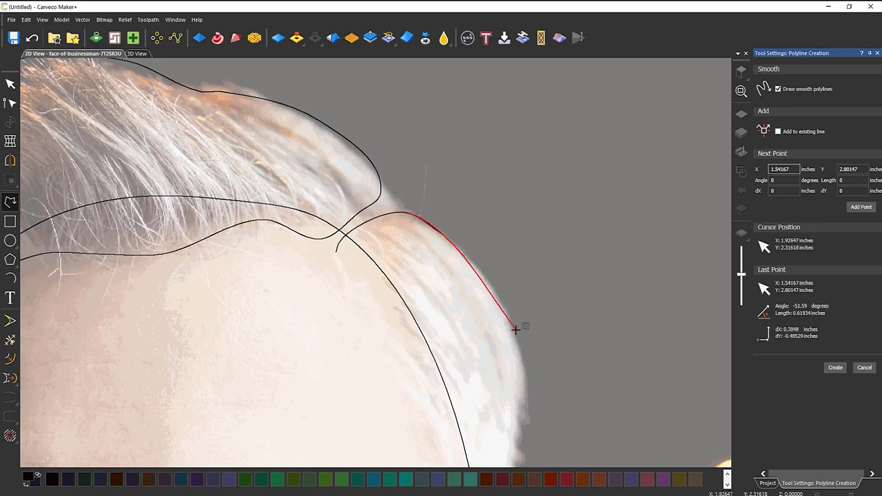
{"action": "left_click", "coordinate": [524, 419]}
{"action": "scroll", "coordinate": [517, 394], "scroll_direction": "down", "scroll_amount": 4}
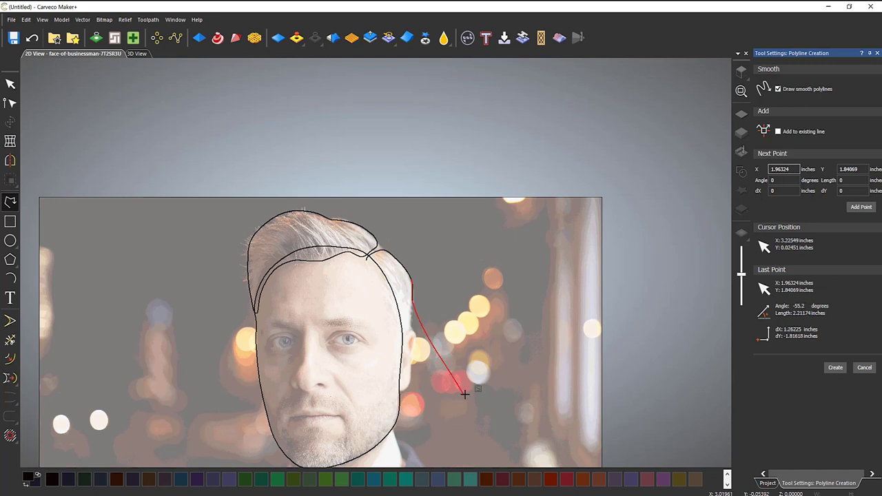
{"action": "scroll", "coordinate": [471, 391], "scroll_direction": "up", "scroll_amount": 4}
{"action": "left_click", "coordinate": [413, 283]}
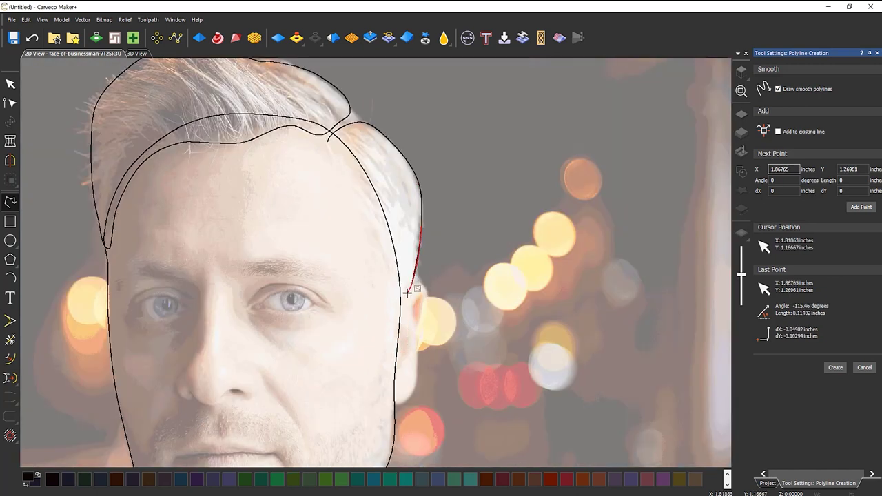
{"action": "left_click", "coordinate": [406, 295]}
{"action": "left_click", "coordinate": [396, 298]}
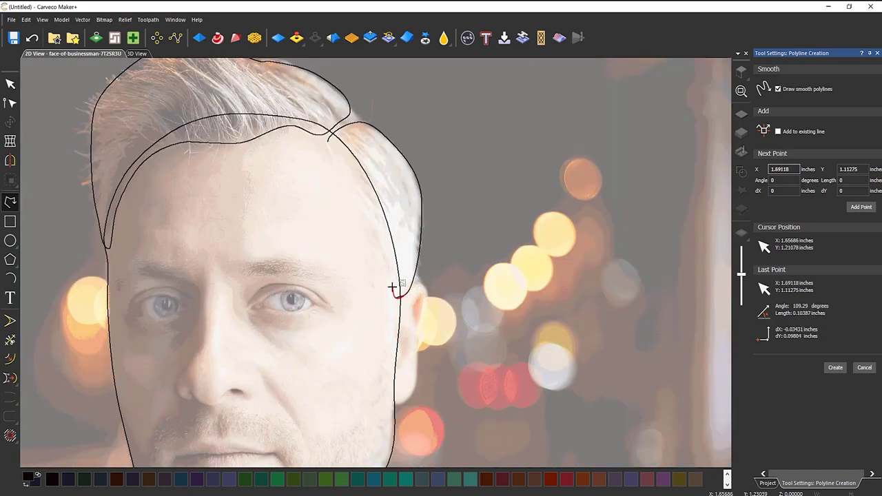
{"action": "left_click", "coordinate": [378, 221]}
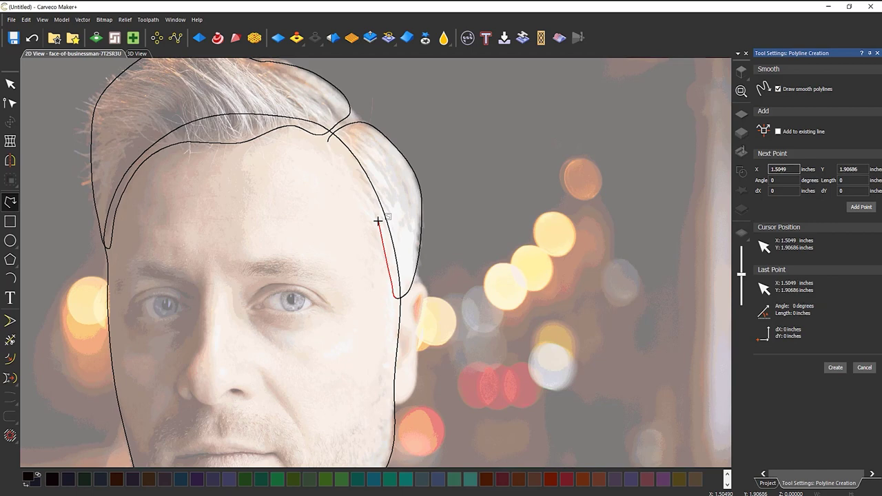
{"action": "left_click", "coordinate": [355, 170]}
{"action": "left_click", "coordinate": [328, 141]}
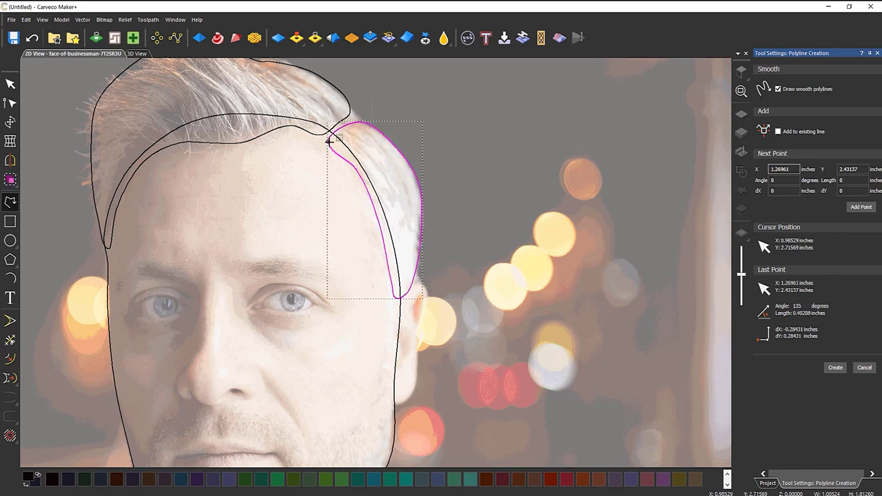
Step: Begin the ear outline across the top of the ear and down its outer edge
{"action": "scroll", "coordinate": [393, 314], "scroll_direction": "down", "scroll_amount": 3}
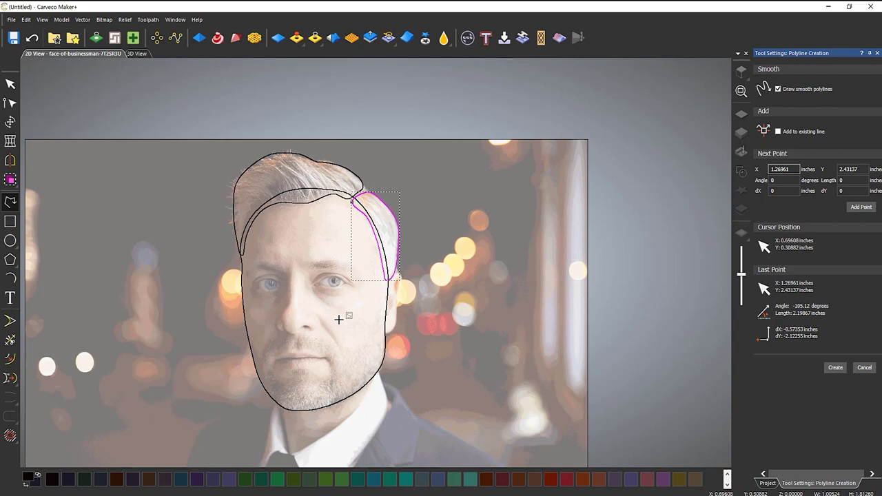
{"action": "scroll", "coordinate": [391, 314], "scroll_direction": "up", "scroll_amount": 5}
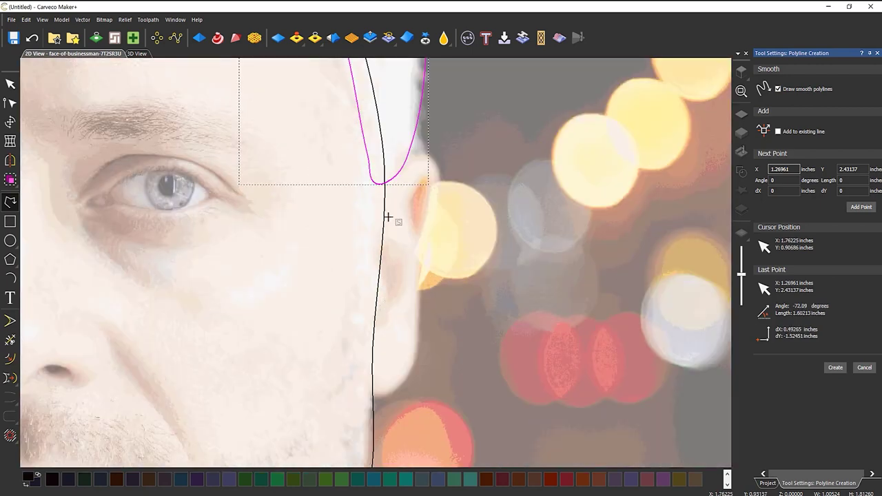
{"action": "left_click", "coordinate": [378, 193]}
{"action": "left_click", "coordinate": [395, 176]}
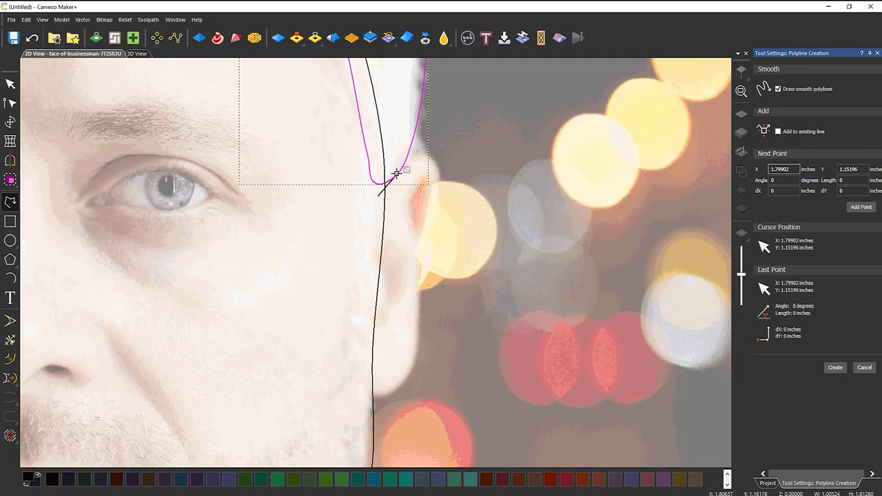
{"action": "left_click", "coordinate": [413, 154]}
{"action": "left_click", "coordinate": [439, 185]}
{"action": "left_click", "coordinate": [418, 250]}
{"action": "left_click", "coordinate": [417, 307]}
Step: Carry the ear outline round the earlobe and back up its inner edge
{"action": "left_click", "coordinate": [416, 345]}
{"action": "left_click", "coordinate": [413, 365]}
{"action": "left_click", "coordinate": [391, 395]}
{"action": "left_click", "coordinate": [383, 395]}
{"action": "left_click", "coordinate": [366, 394]}
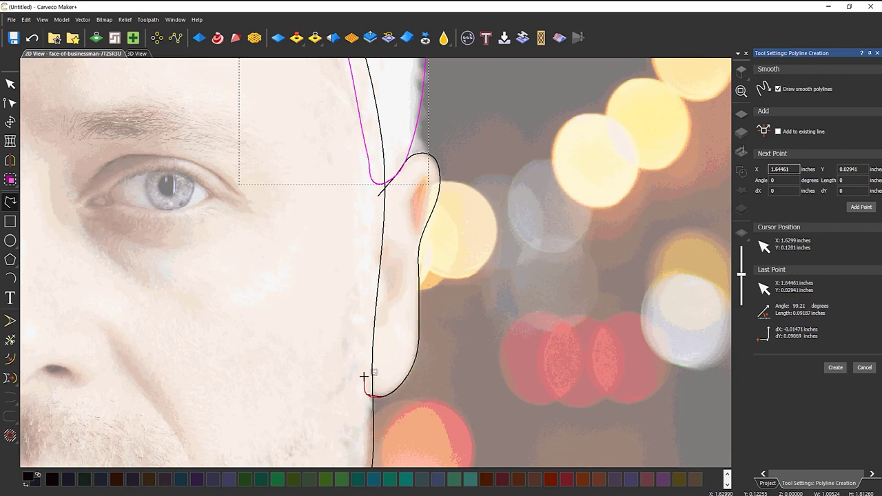
{"action": "left_click", "coordinate": [361, 316]}
{"action": "left_click", "coordinate": [370, 248]}
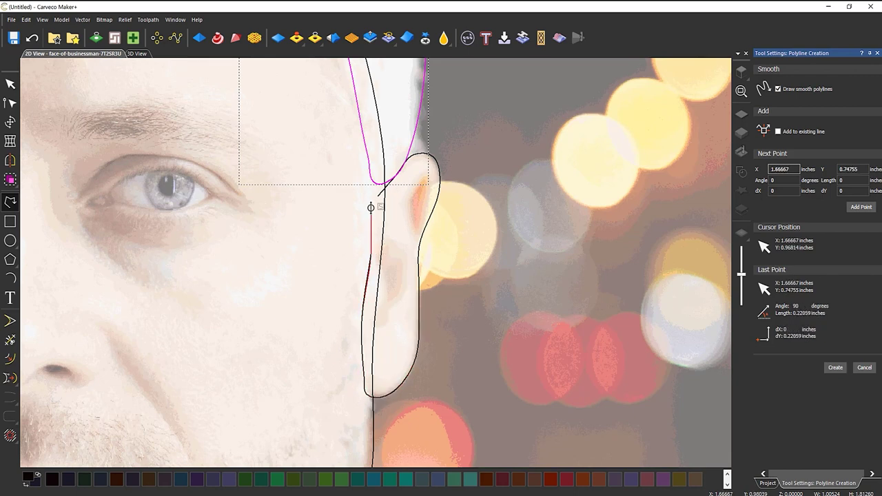
{"action": "scroll", "coordinate": [326, 234], "scroll_direction": "down", "scroll_amount": 4}
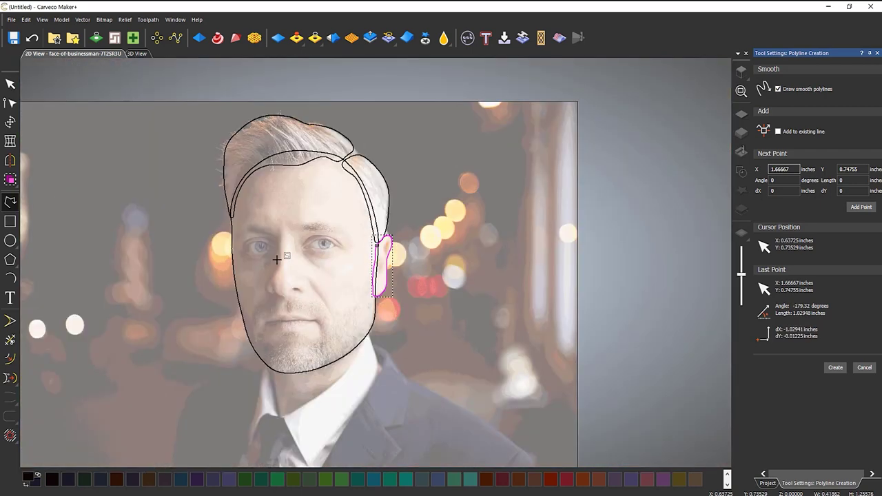
{"action": "scroll", "coordinate": [268, 302], "scroll_direction": "up", "scroll_amount": 2}
{"action": "scroll", "coordinate": [268, 302], "scroll_direction": "down", "scroll_amount": 2}
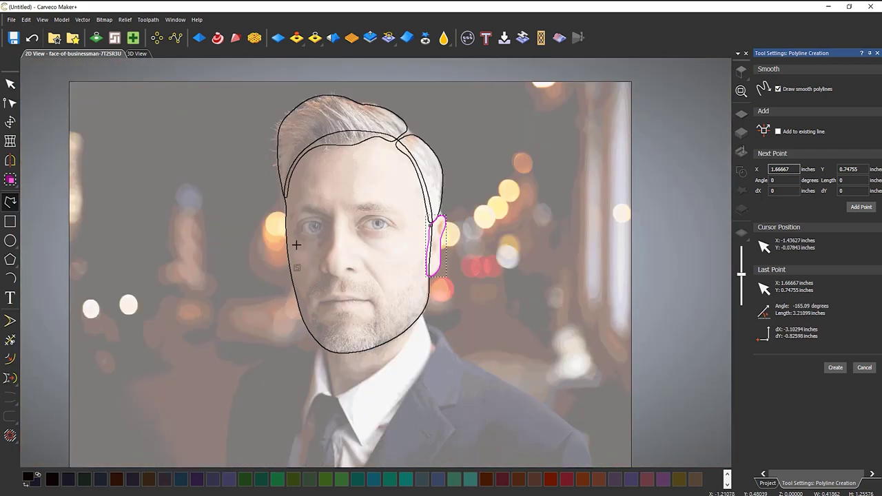
{"action": "scroll", "coordinate": [297, 242], "scroll_direction": "up", "scroll_amount": 3}
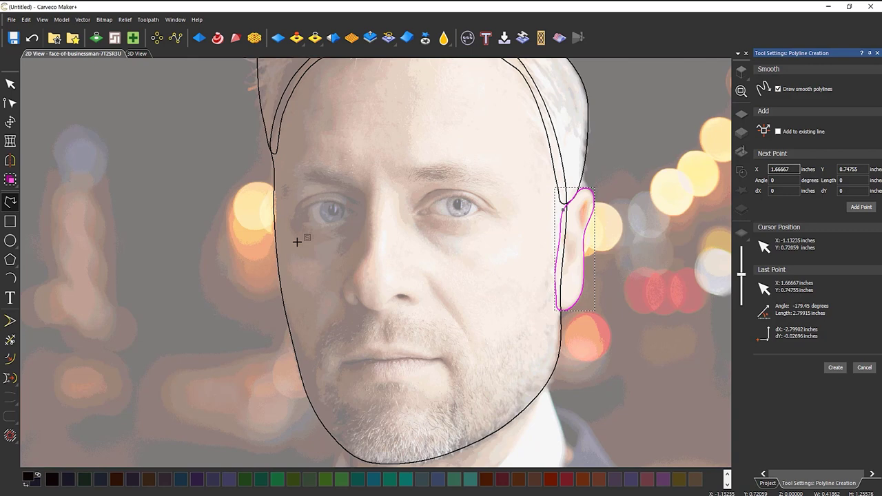
Step: Outline the right eye socket from the brow round the lower socket as a closed polyline
{"action": "left_click", "coordinate": [406, 196]}
{"action": "left_click", "coordinate": [420, 185]}
{"action": "left_click", "coordinate": [459, 181]}
{"action": "left_click", "coordinate": [496, 189]}
{"action": "left_click", "coordinate": [515, 211]}
{"action": "left_click", "coordinate": [511, 242]}
{"action": "left_click", "coordinate": [471, 263]}
{"action": "left_click", "coordinate": [427, 246]}
{"action": "left_click", "coordinate": [405, 222]}
{"action": "left_click", "coordinate": [406, 205]}
{"action": "left_click", "coordinate": [406, 198]}
Step: Outline the left eye socket from beside the nose along the brow as a closed polyline
{"action": "left_click", "coordinate": [351, 238]}
{"action": "left_click", "coordinate": [361, 220]}
{"action": "left_click", "coordinate": [366, 200]}
{"action": "left_click", "coordinate": [346, 186]}
{"action": "left_click", "coordinate": [337, 184]}
{"action": "left_click", "coordinate": [306, 181]}
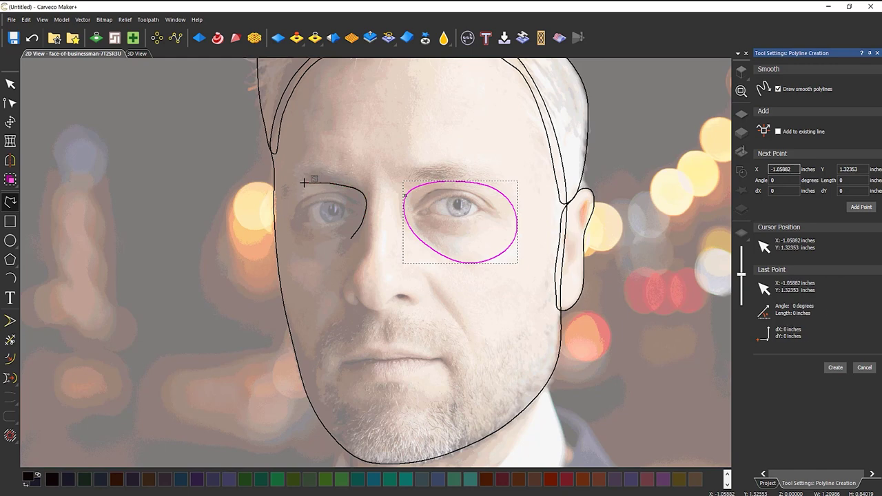
{"action": "left_click", "coordinate": [283, 200]}
{"action": "left_click", "coordinate": [282, 242]}
{"action": "left_click", "coordinate": [310, 256]}
{"action": "left_click", "coordinate": [349, 238]}
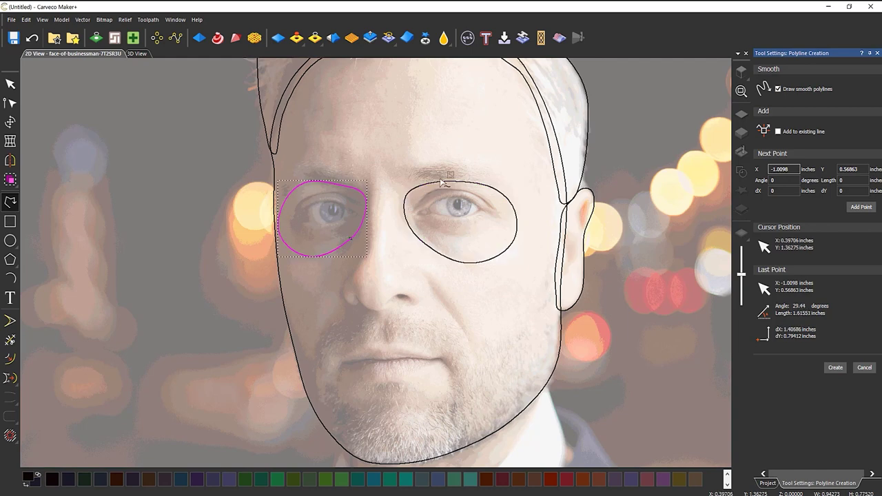
Step: Trace a closed outline over the left brow, from the face edge across the forehead and back along the top of the eye
{"action": "left_click", "coordinate": [285, 191]}
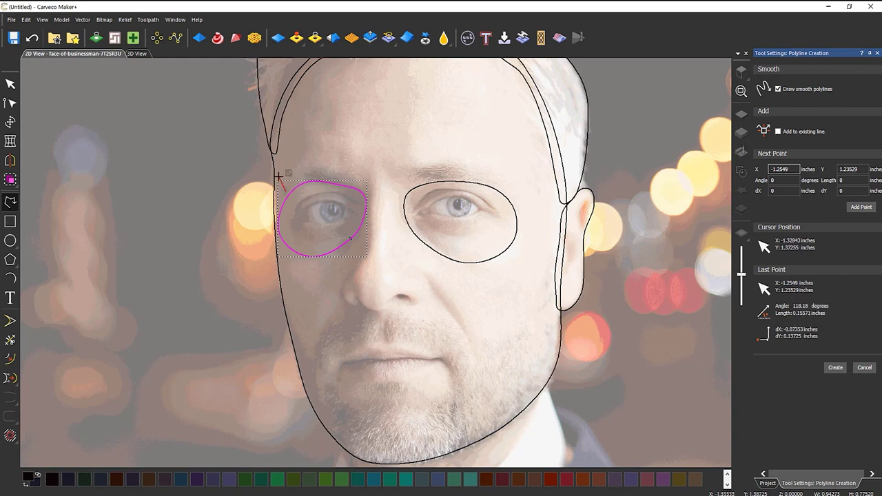
{"action": "left_click", "coordinate": [278, 170]}
{"action": "left_click", "coordinate": [297, 136]}
{"action": "left_click", "coordinate": [343, 133]}
{"action": "left_click", "coordinate": [376, 153]}
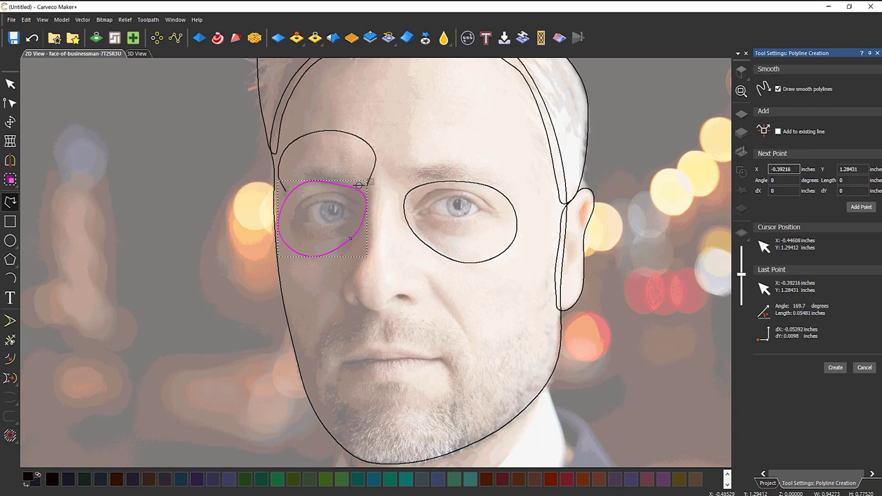
{"action": "left_click", "coordinate": [346, 185]}
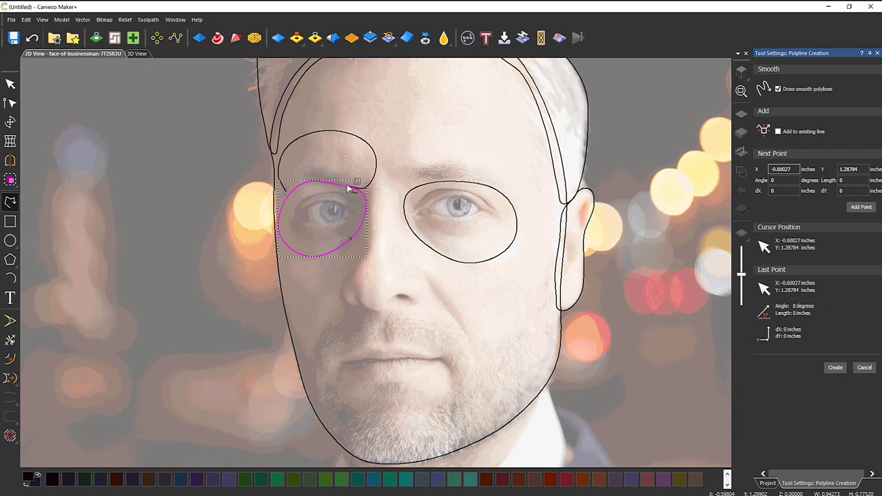
{"action": "left_click", "coordinate": [310, 187]}
{"action": "left_click", "coordinate": [291, 193]}
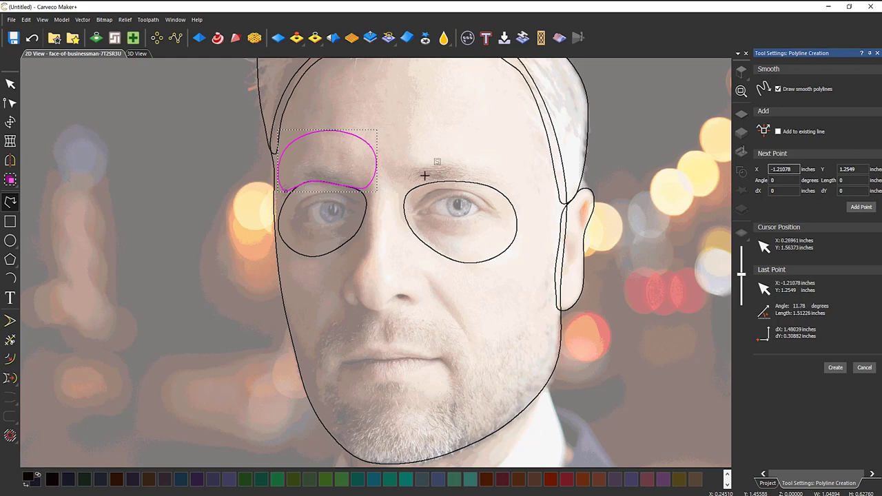
Step: Trace a closed outline over the right brow, from the inner eye corner up to the temple and back along the eye
{"action": "left_click", "coordinate": [413, 192]}
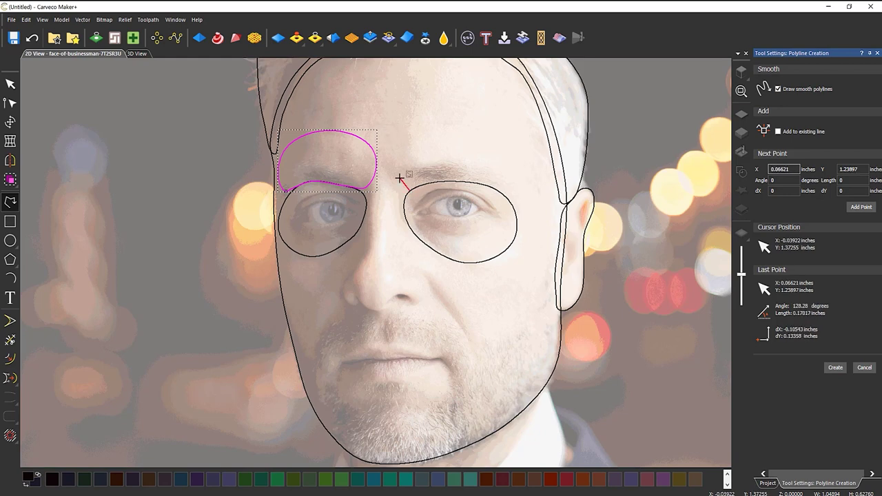
{"action": "left_click", "coordinate": [429, 138]}
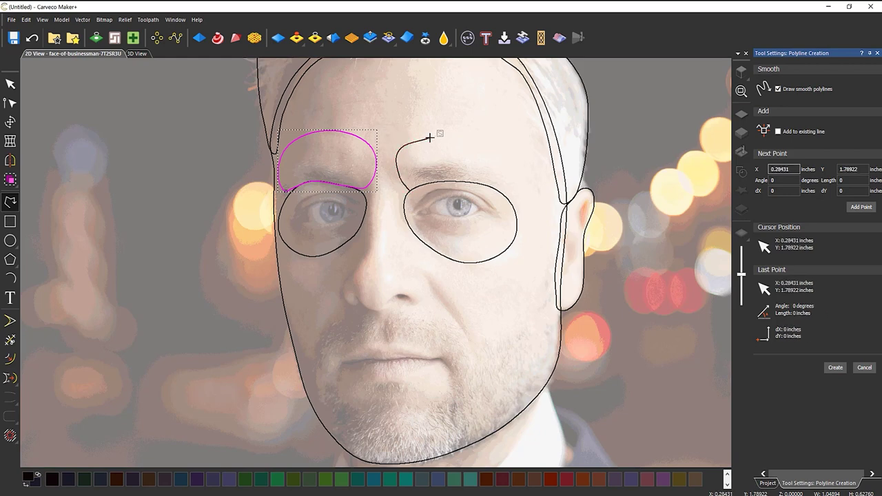
{"action": "left_click", "coordinate": [498, 152]}
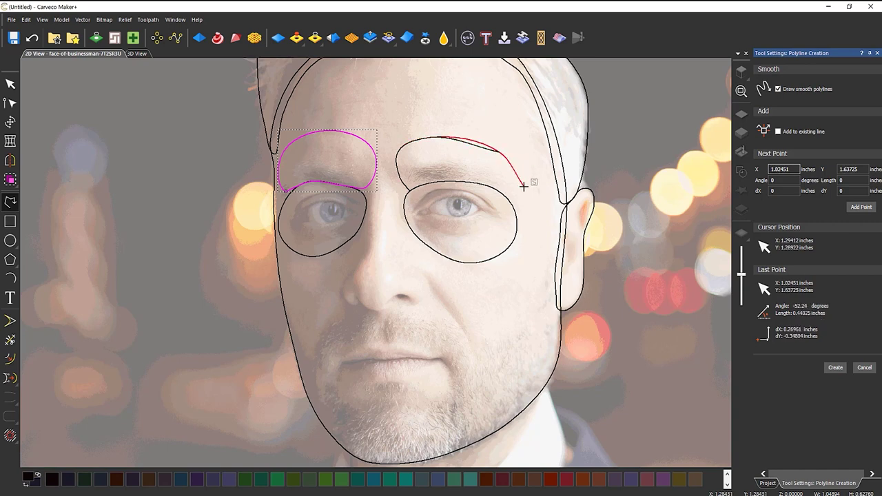
{"action": "left_click", "coordinate": [522, 188]}
{"action": "double_click", "coordinate": [506, 197]}
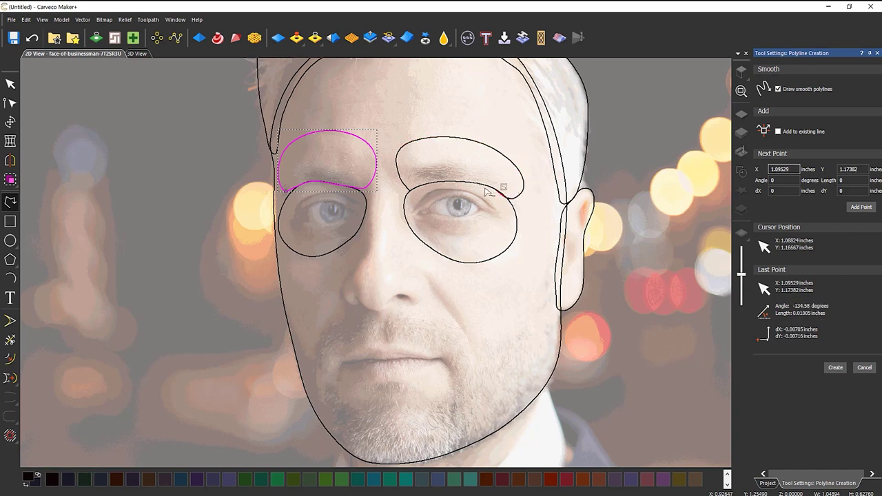
{"action": "left_click", "coordinate": [466, 182]}
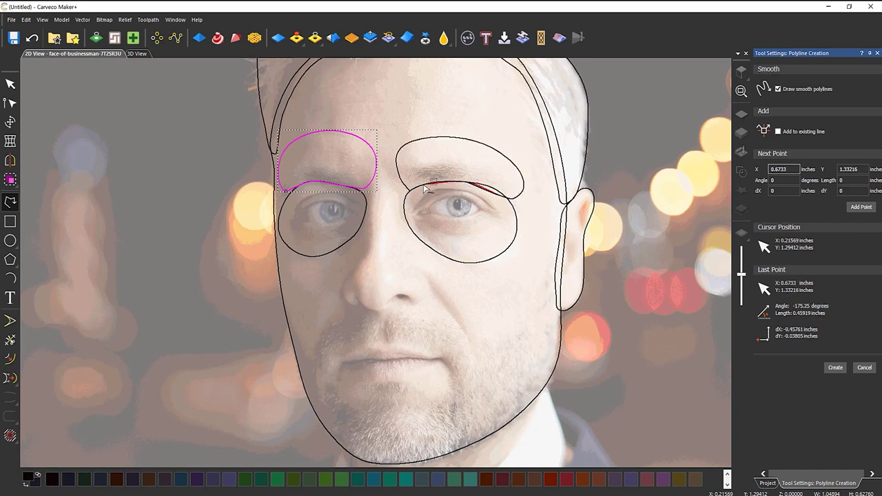
{"action": "double_click", "coordinate": [426, 187]}
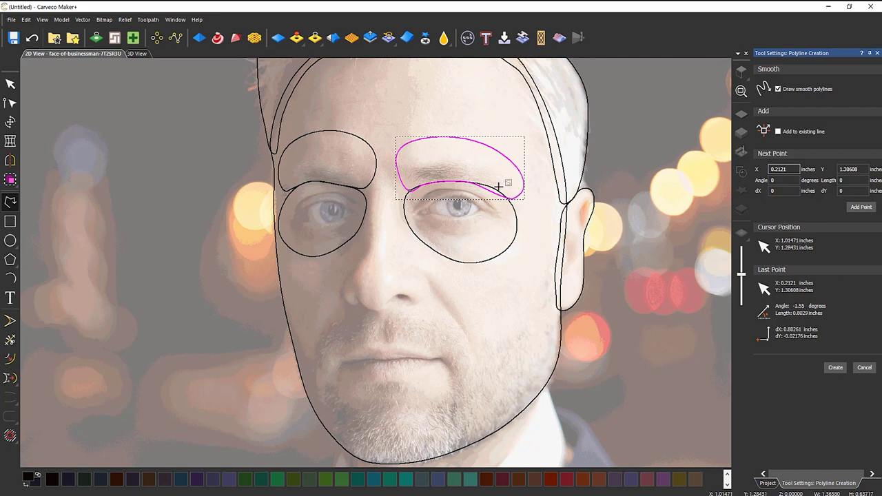
Step: Place cheek outline points beneath the right eye, from beside the nose to the eye's outer corner
{"action": "left_click", "coordinate": [427, 268]}
{"action": "left_click", "coordinate": [451, 252]}
{"action": "left_click", "coordinate": [519, 238]}
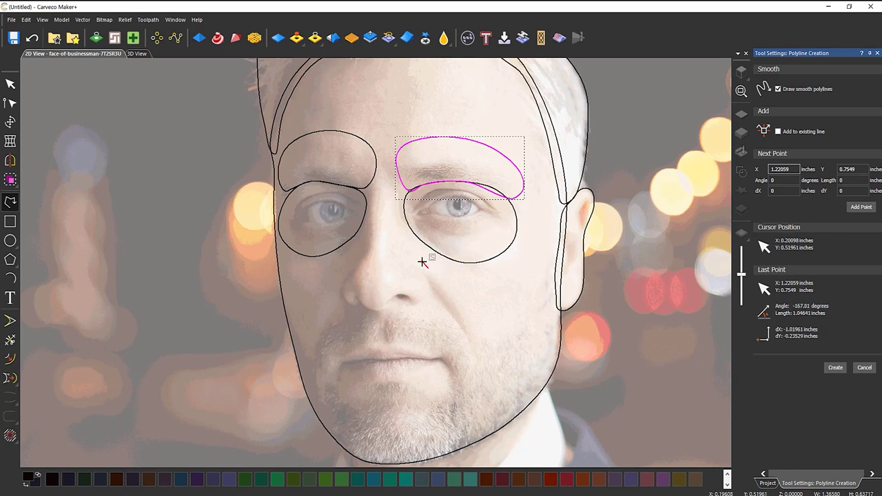
{"action": "left_click", "coordinate": [420, 256]}
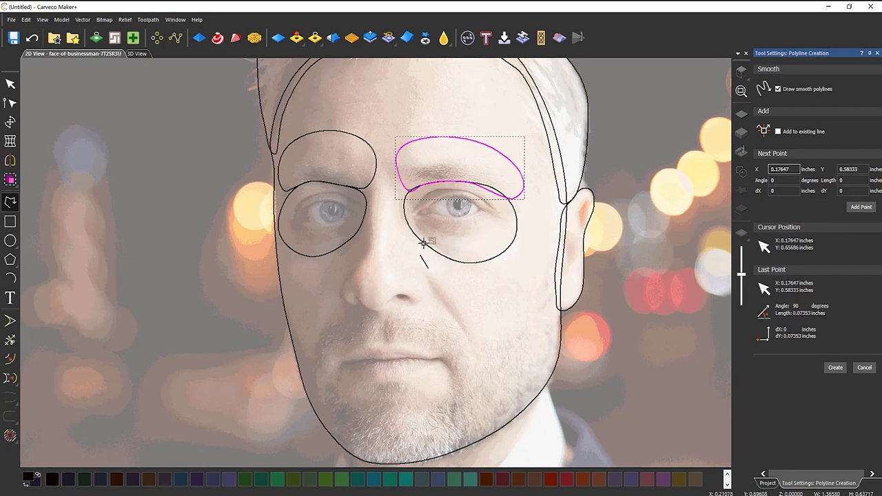
{"action": "left_click", "coordinate": [456, 256]}
{"action": "left_click", "coordinate": [495, 253]}
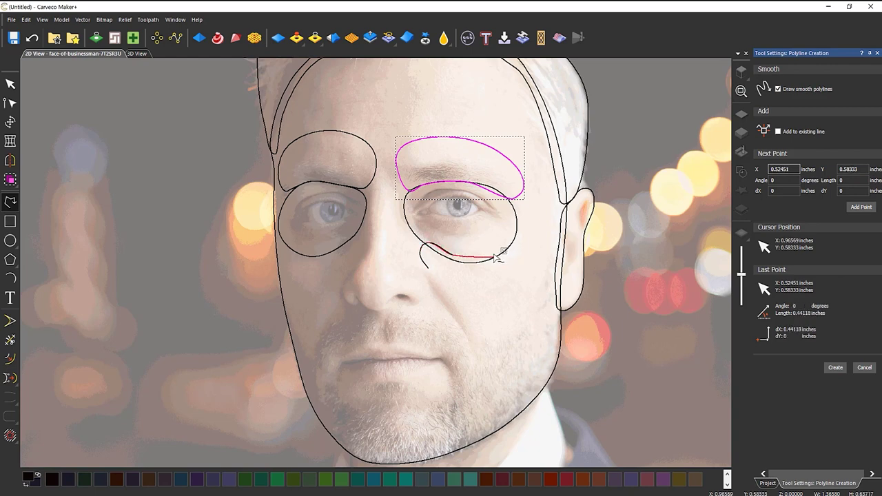
{"action": "left_click", "coordinate": [509, 241]}
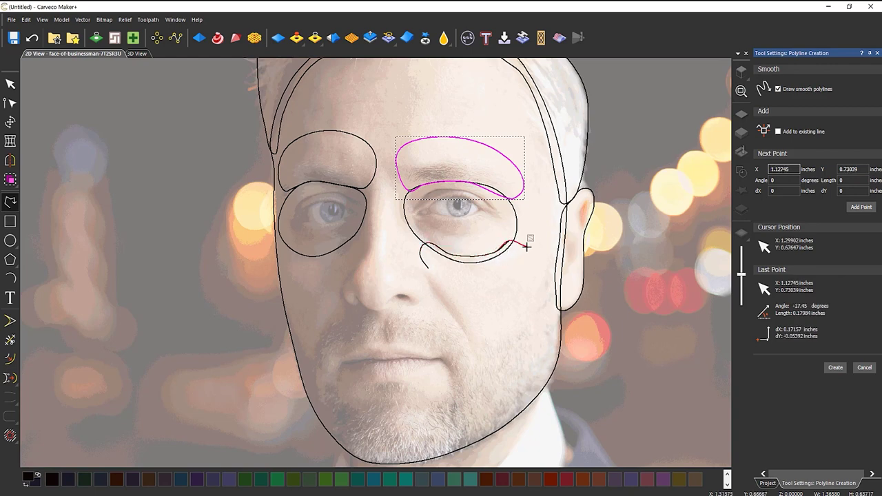
Step: Carry the right cheek outline down the face edge, along the jaw and back up the cheek
{"action": "left_click", "coordinate": [526, 246]}
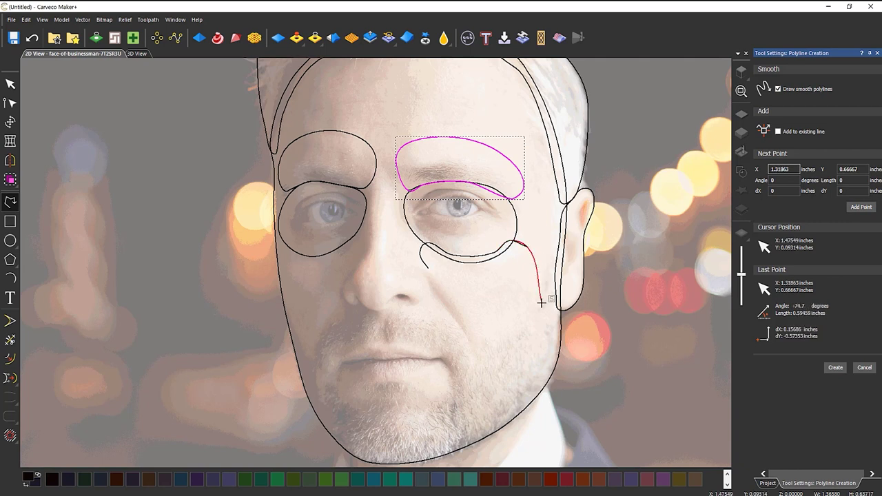
{"action": "left_click", "coordinate": [527, 379]}
{"action": "left_click", "coordinate": [521, 385]}
{"action": "left_click", "coordinate": [490, 403]}
{"action": "left_click", "coordinate": [466, 338]}
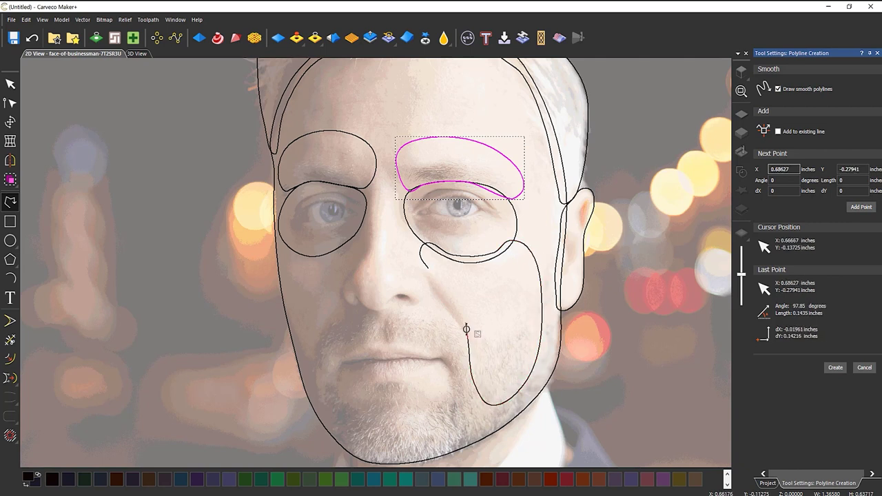
Step: Close the right cheek outline beside the nose, then start the left cheek outline up the jaw
{"action": "left_click", "coordinate": [434, 282]}
{"action": "left_click", "coordinate": [429, 269]}
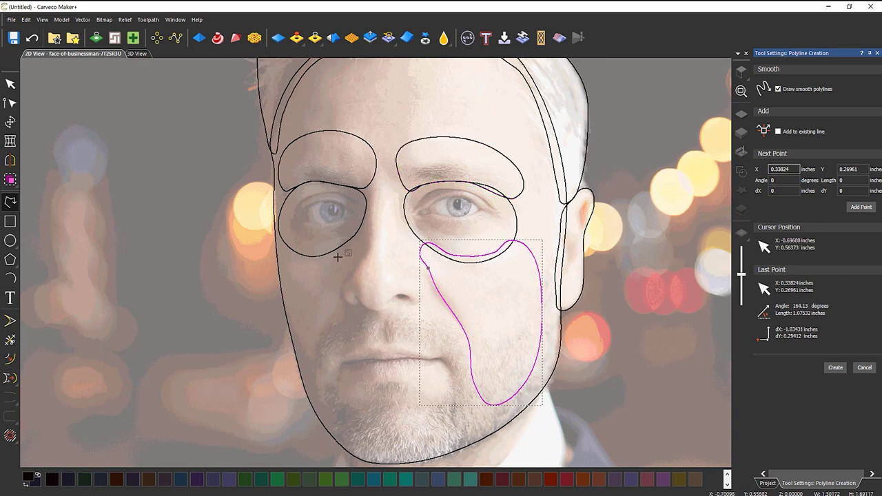
{"action": "left_click", "coordinate": [309, 380]}
{"action": "left_click", "coordinate": [293, 339]}
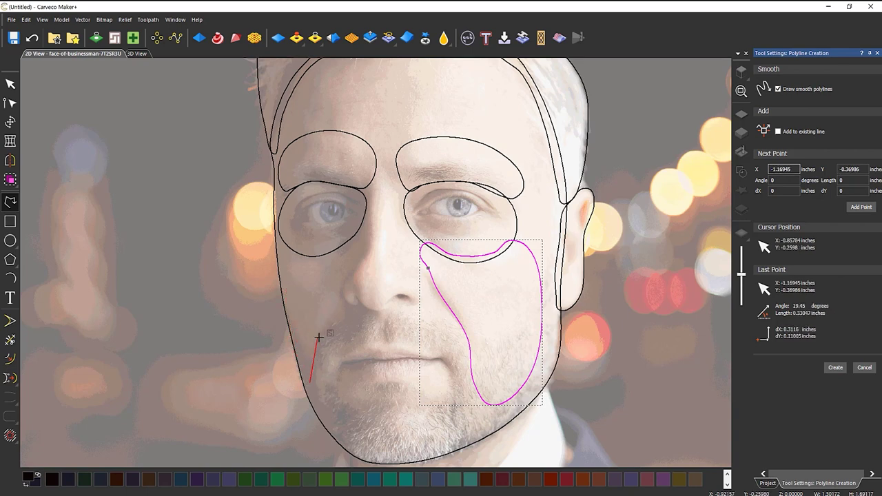
{"action": "left_click", "coordinate": [282, 274]}
{"action": "left_click", "coordinate": [285, 254]}
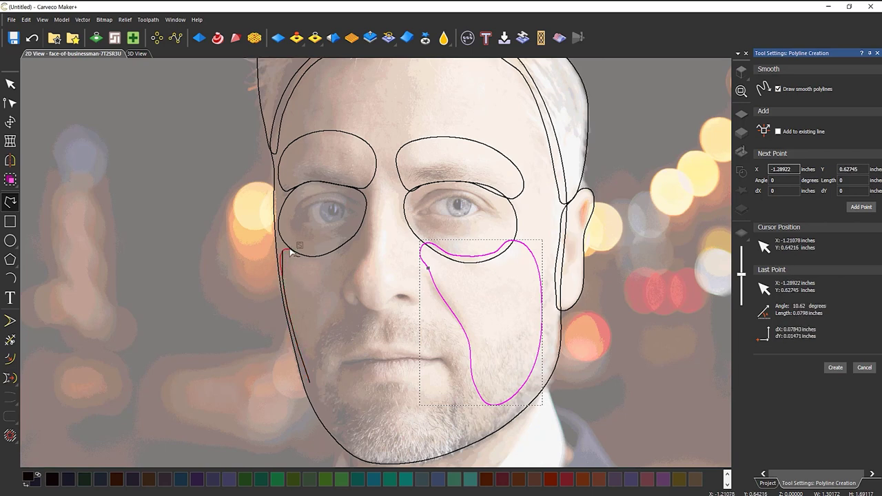
Step: Finish the left cheek outline under the left eye and back down beside the nose to the chin
{"action": "middle_click_drag", "start_coordinate": [291, 253], "coordinate": [214, 238]}
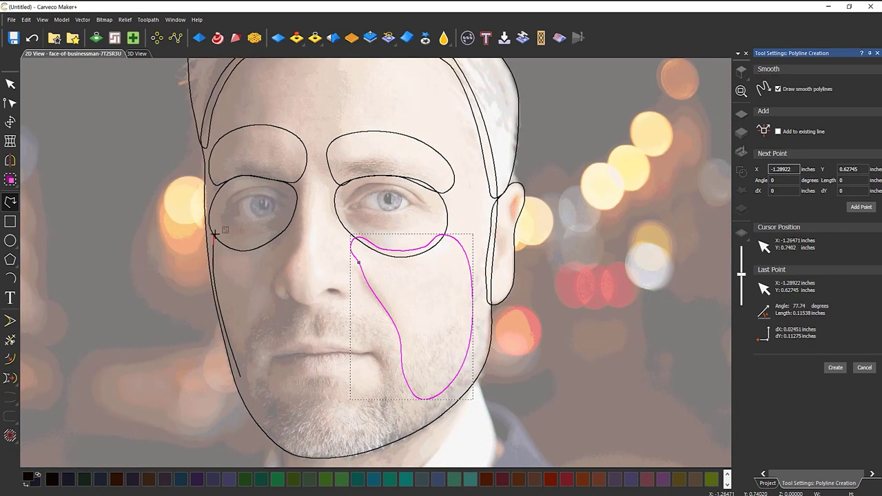
{"action": "left_click", "coordinate": [233, 251]}
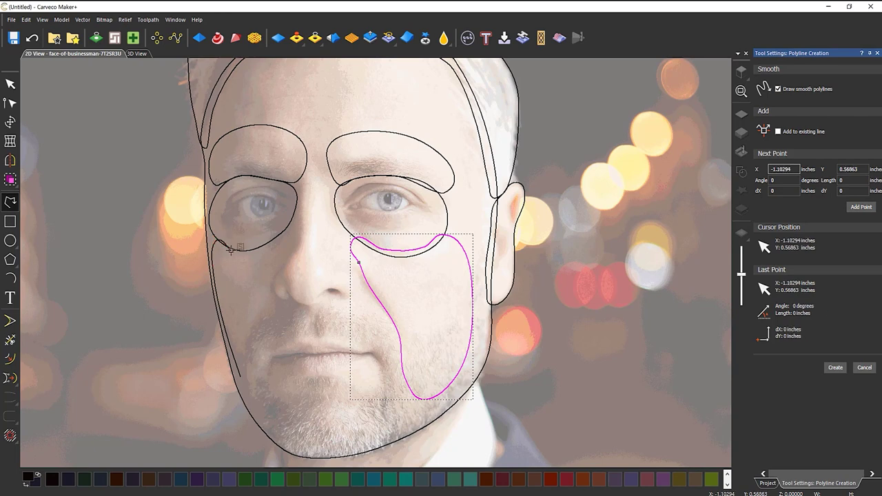
{"action": "left_click", "coordinate": [288, 230]}
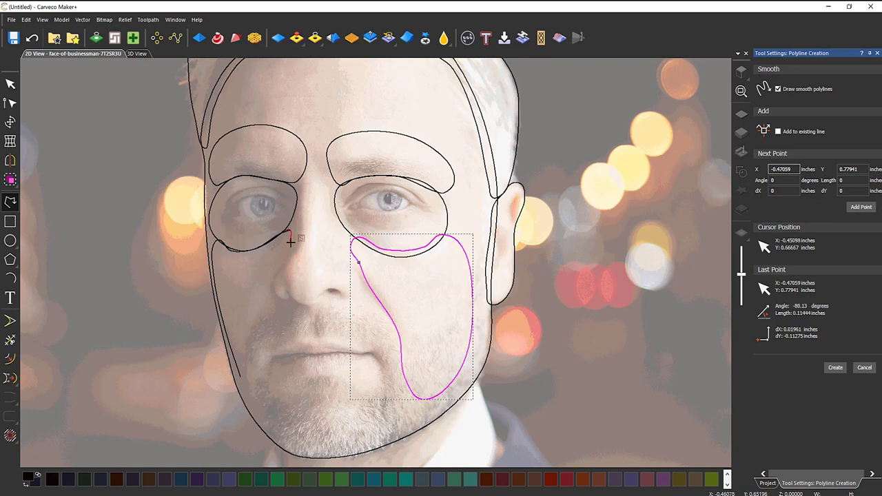
{"action": "left_click", "coordinate": [269, 279]}
{"action": "left_click", "coordinate": [262, 325]}
{"action": "left_click", "coordinate": [248, 385]}
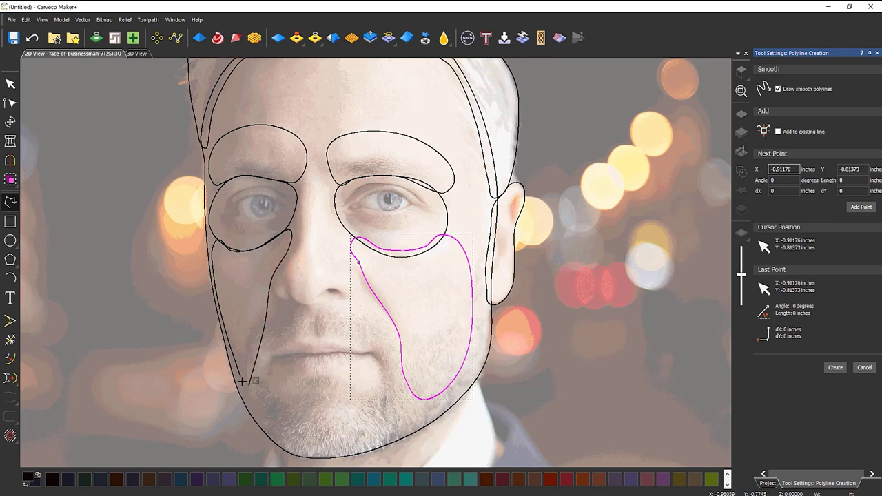
{"action": "key", "text": "Escape"}
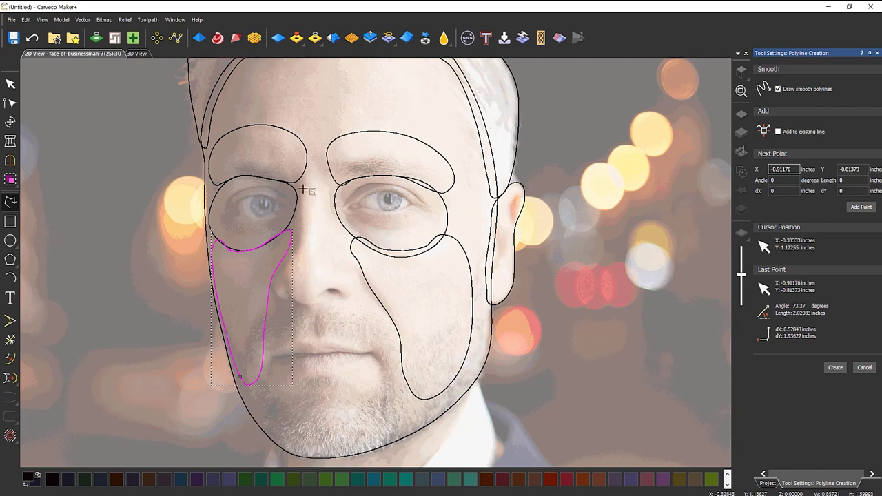
Step: Outline the nose from between the brows, down around both nostrils and back up, closing the shape
{"action": "left_click", "coordinate": [301, 166]}
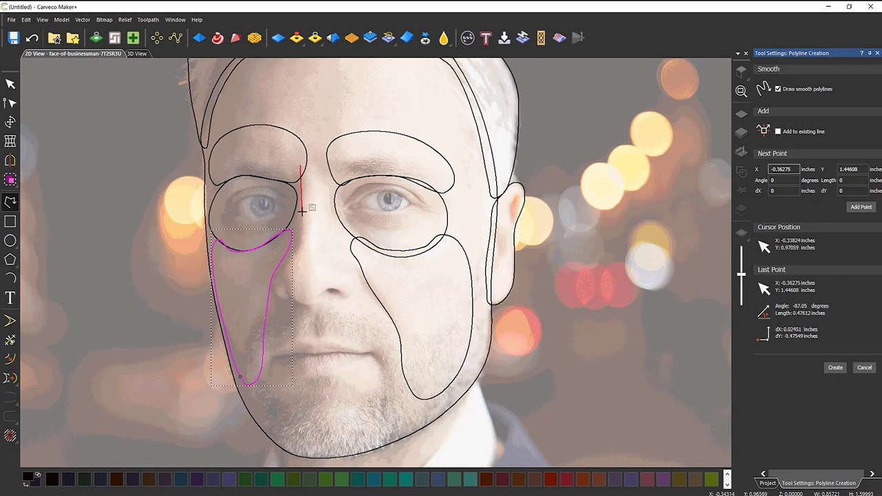
{"action": "left_click", "coordinate": [293, 253]}
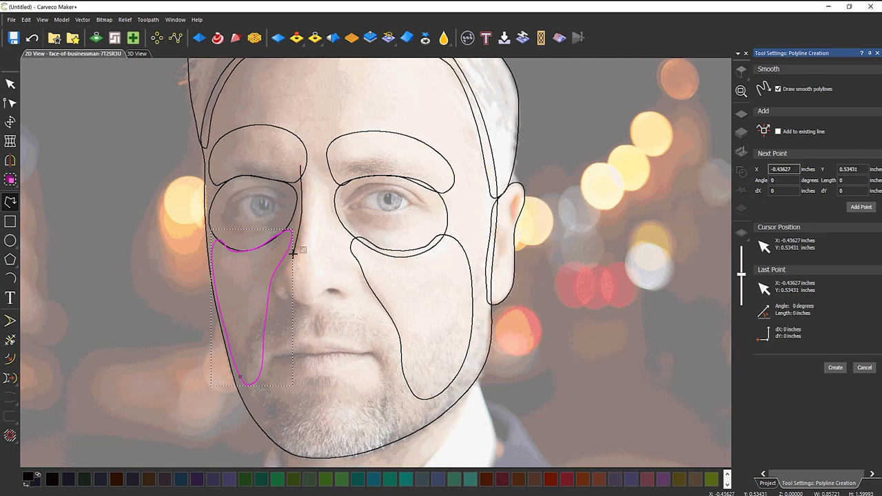
{"action": "left_click", "coordinate": [274, 286]}
{"action": "left_click", "coordinate": [284, 301]}
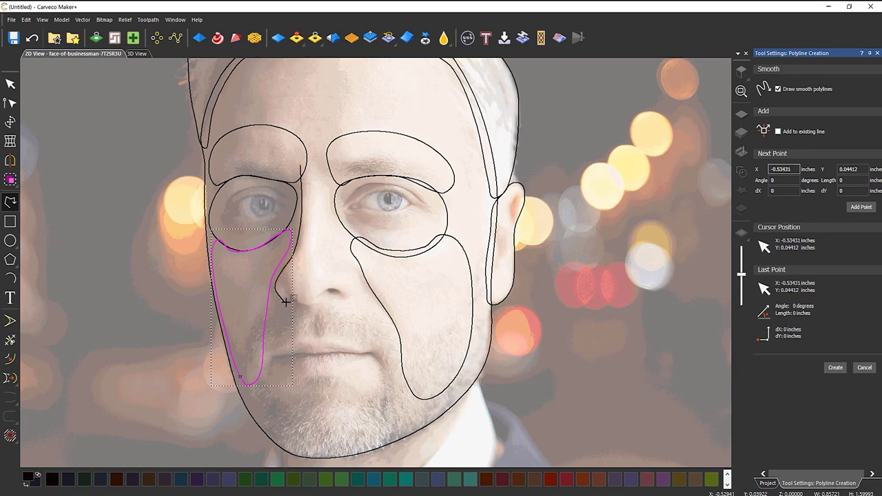
{"action": "left_click", "coordinate": [306, 304]}
{"action": "left_click", "coordinate": [317, 304]}
{"action": "left_click", "coordinate": [329, 298]}
{"action": "left_click", "coordinate": [346, 297]}
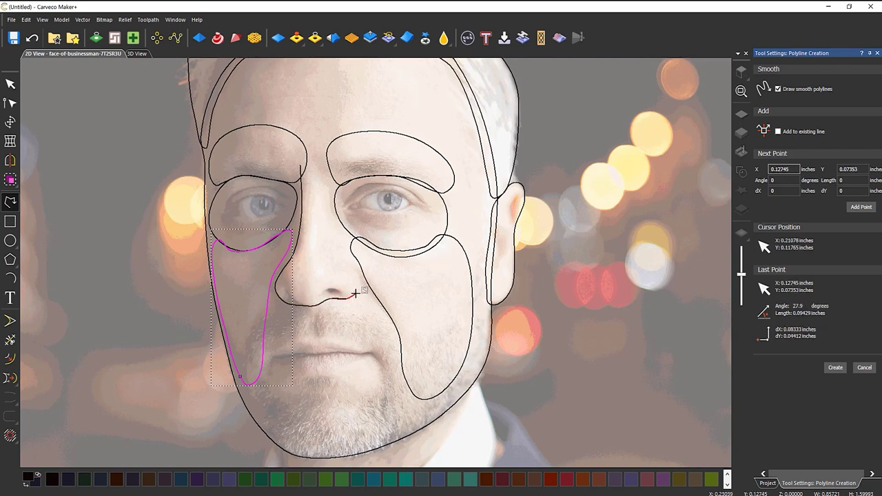
{"action": "left_click", "coordinate": [340, 252]}
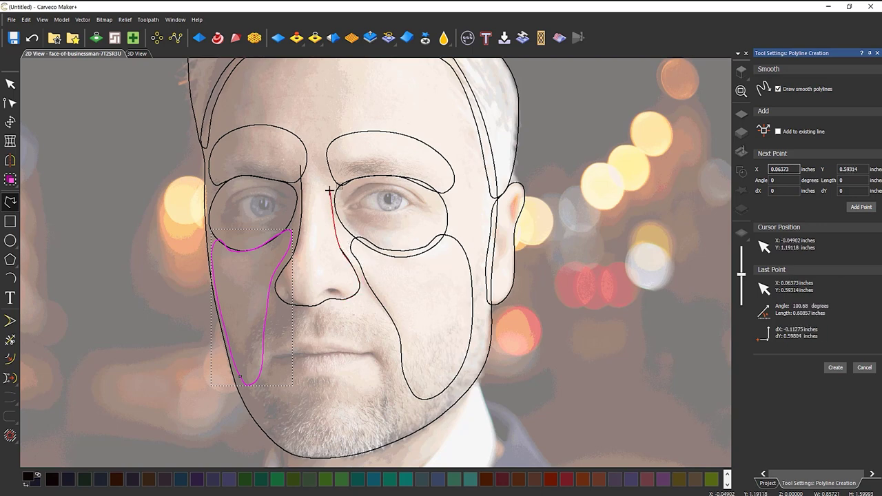
{"action": "left_click", "coordinate": [327, 163]}
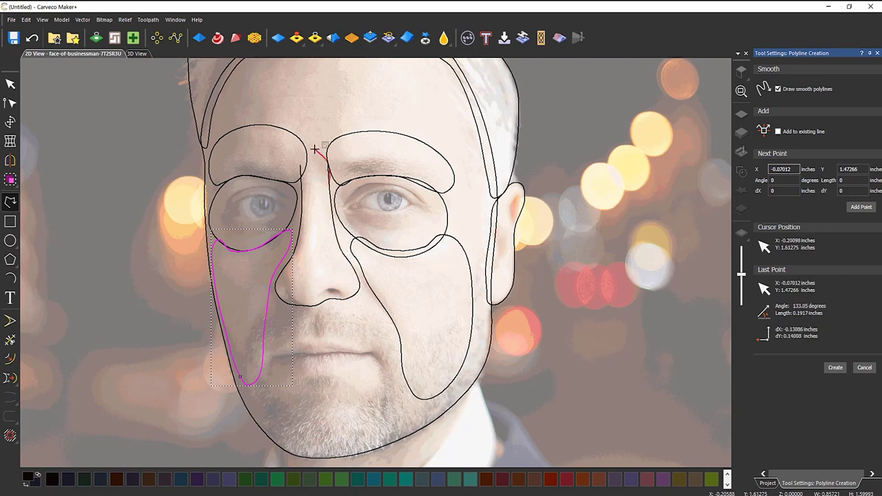
{"action": "left_click", "coordinate": [299, 164]}
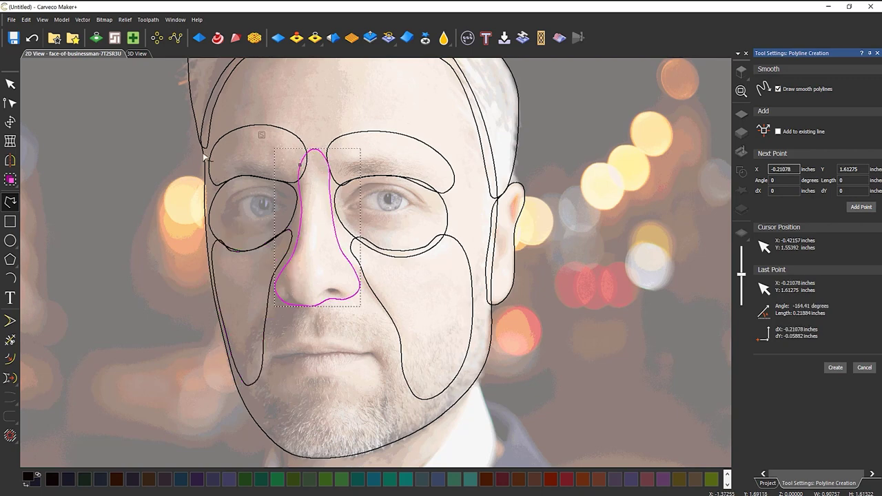
{"action": "scroll", "coordinate": [206, 175], "scroll_direction": "up", "scroll_amount": 2}
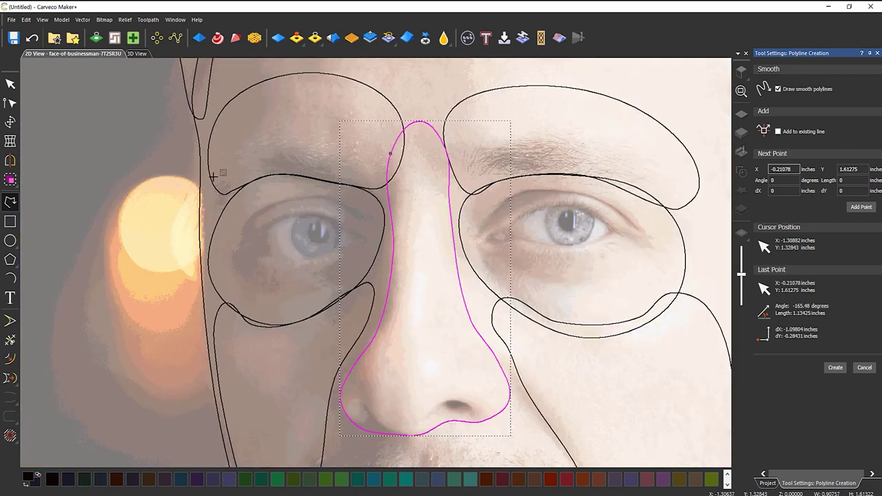
Step: Trace a closed outline around the left eye socket, above and below the eye
{"action": "left_click", "coordinate": [235, 246]}
{"action": "left_click", "coordinate": [244, 226]}
{"action": "left_click", "coordinate": [315, 197]}
{"action": "left_click", "coordinate": [348, 200]}
{"action": "left_click", "coordinate": [358, 216]}
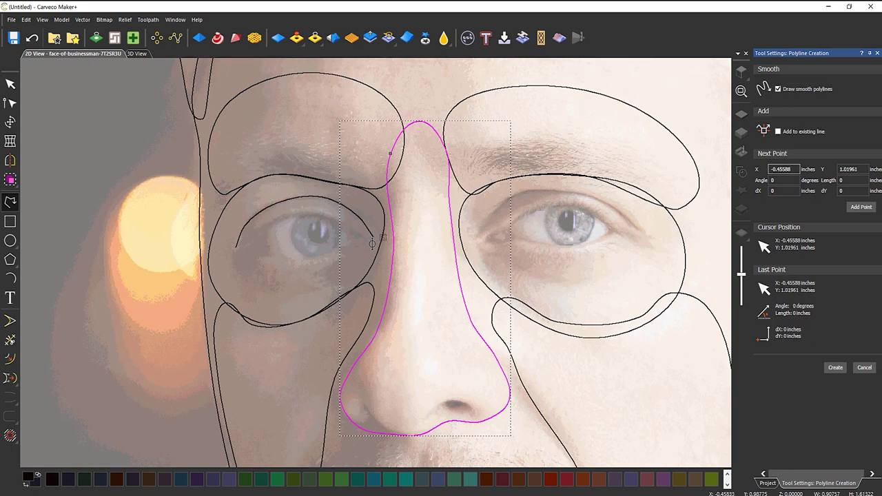
{"action": "left_click", "coordinate": [355, 258]}
{"action": "left_click", "coordinate": [305, 275]}
{"action": "left_click", "coordinate": [258, 270]}
{"action": "left_click", "coordinate": [242, 259]}
{"action": "left_click", "coordinate": [236, 249]}
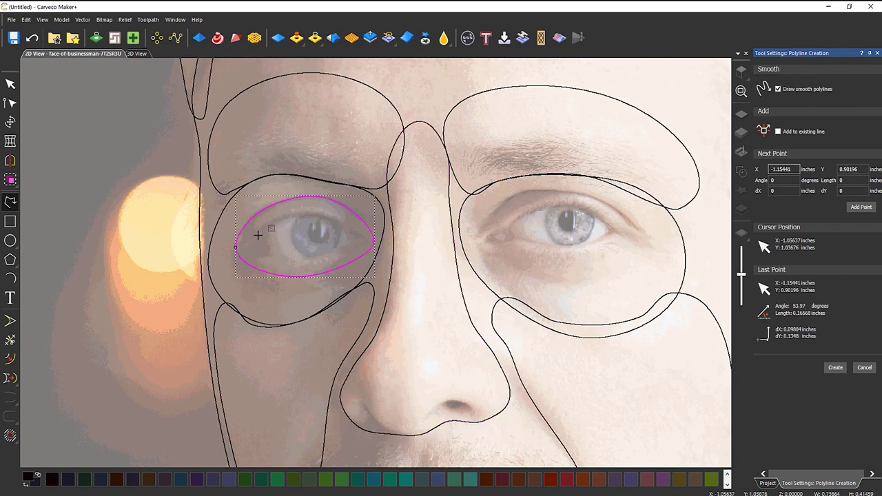
Step: Trace a closed inner outline following the left eye's upper and lower eyelids
{"action": "left_click", "coordinate": [248, 243]}
{"action": "left_click", "coordinate": [264, 226]}
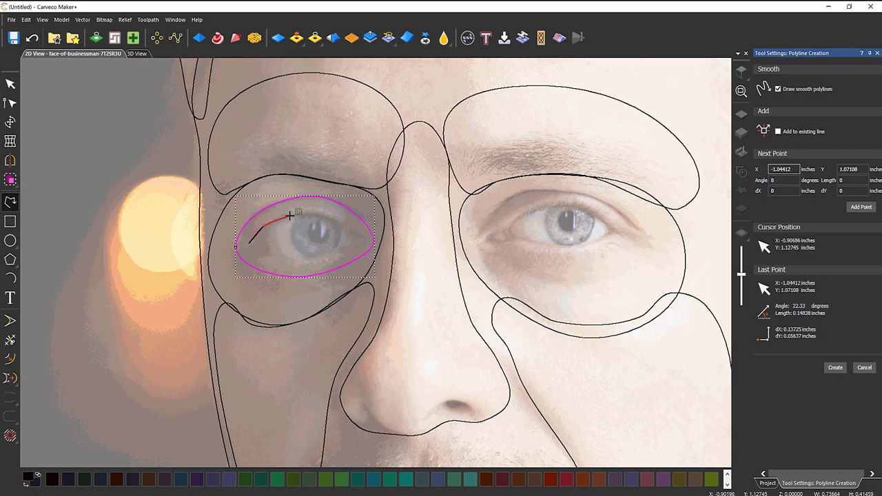
{"action": "left_click", "coordinate": [296, 213]}
{"action": "left_click", "coordinate": [352, 233]}
{"action": "left_click", "coordinate": [362, 242]}
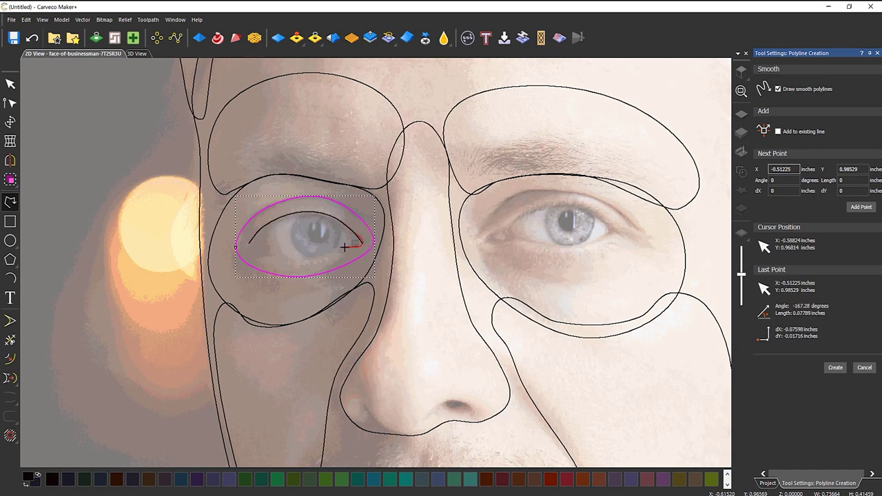
{"action": "left_click", "coordinate": [317, 257]}
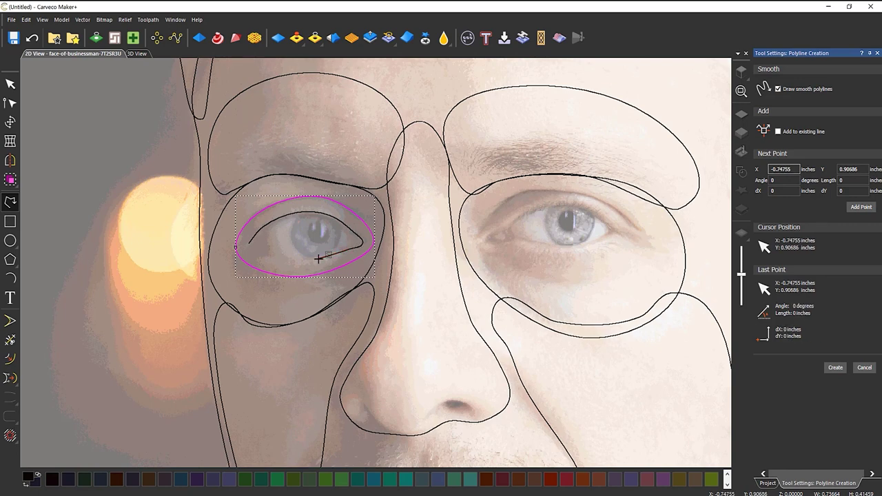
{"action": "left_click", "coordinate": [255, 251]}
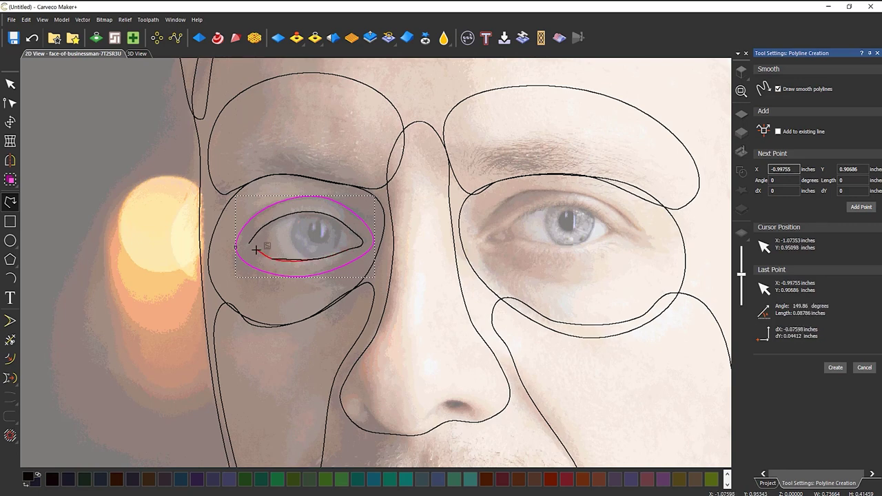
{"action": "left_click", "coordinate": [251, 249]}
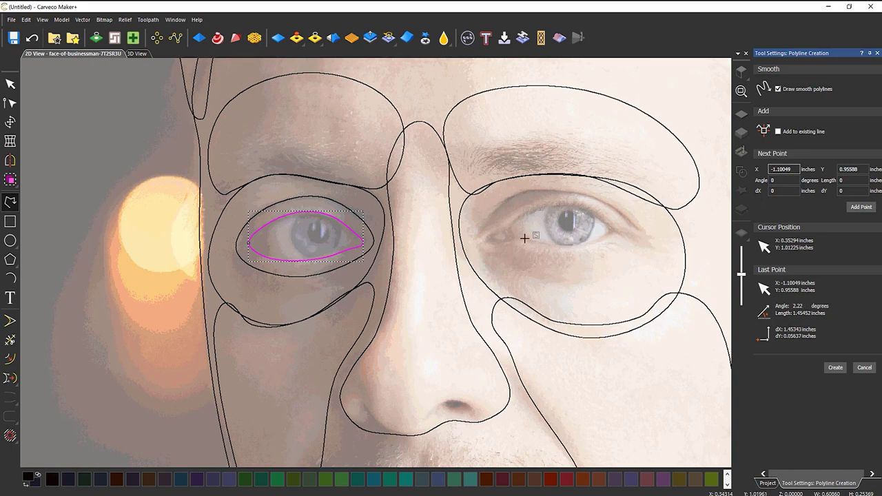
Step: Outline the right eye's socket and its eyelid opening, then zoom back out to the whole face
{"action": "mouse_move", "coordinate": [478, 232]}
{"action": "left_mouse_down"}
{"action": "mouse_move", "coordinate": [525, 191]}
{"action": "mouse_move", "coordinate": [565, 189]}
{"action": "mouse_move", "coordinate": [621, 211]}
{"action": "mouse_move", "coordinate": [641, 237]}
{"action": "mouse_move", "coordinate": [562, 267]}
{"action": "mouse_move", "coordinate": [484, 249]}
{"action": "mouse_move", "coordinate": [477, 236]}
{"action": "mouse_move", "coordinate": [547, 206]}
{"action": "mouse_move", "coordinate": [570, 205]}
{"action": "mouse_move", "coordinate": [612, 227]}
{"action": "mouse_move", "coordinate": [570, 246]}
{"action": "mouse_move", "coordinate": [503, 239]}
{"action": "left_mouse_up"}
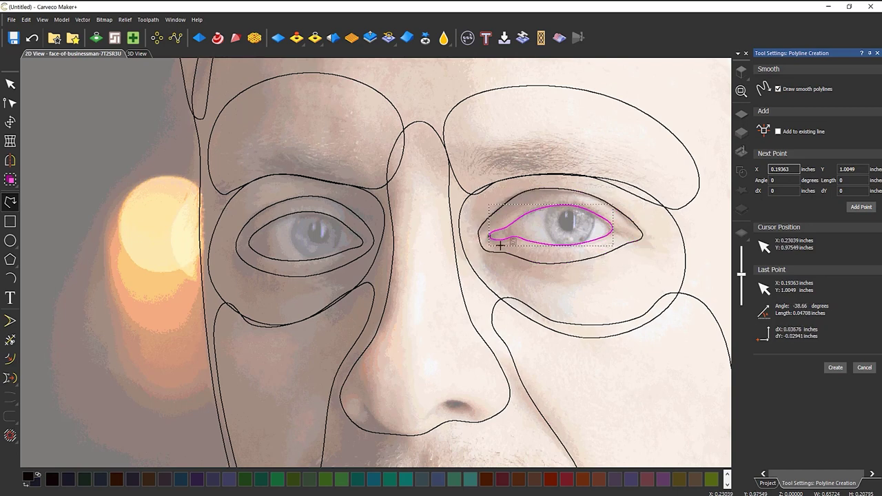
{"action": "scroll", "coordinate": [486, 246], "scroll_direction": "down", "scroll_amount": 5}
{"action": "scroll", "coordinate": [386, 322], "scroll_direction": "up", "scroll_amount": 4}
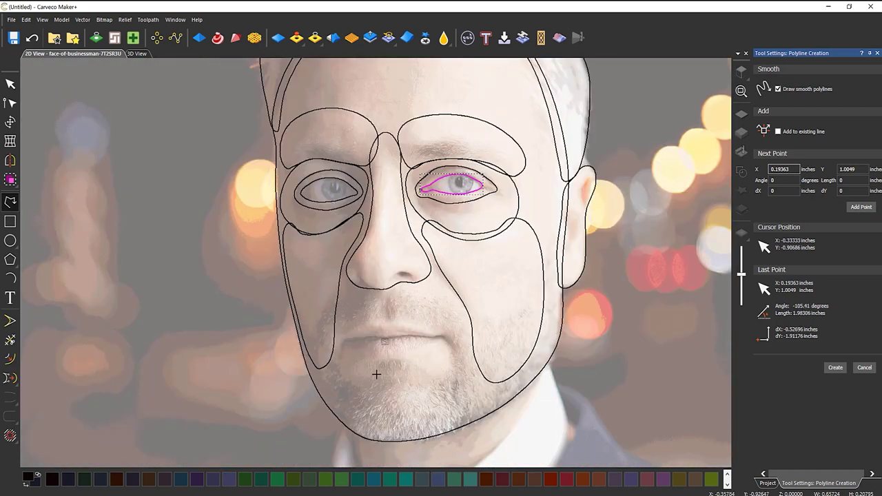
Step: Start the smooth upper-lip outline along the mouth line toward the right corner
{"action": "mouse_move", "coordinate": [354, 424]}
{"action": "left_mouse_down"}
{"action": "mouse_move", "coordinate": [384, 389]}
{"action": "mouse_move", "coordinate": [374, 384]}
{"action": "mouse_move", "coordinate": [424, 387]}
{"action": "mouse_move", "coordinate": [446, 404]}
{"action": "mouse_move", "coordinate": [441, 422]}
{"action": "mouse_move", "coordinate": [393, 436]}
{"action": "mouse_move", "coordinate": [354, 426]}
{"action": "left_mouse_up"}
{"action": "scroll", "coordinate": [356, 354], "scroll_direction": "up", "scroll_amount": 2}
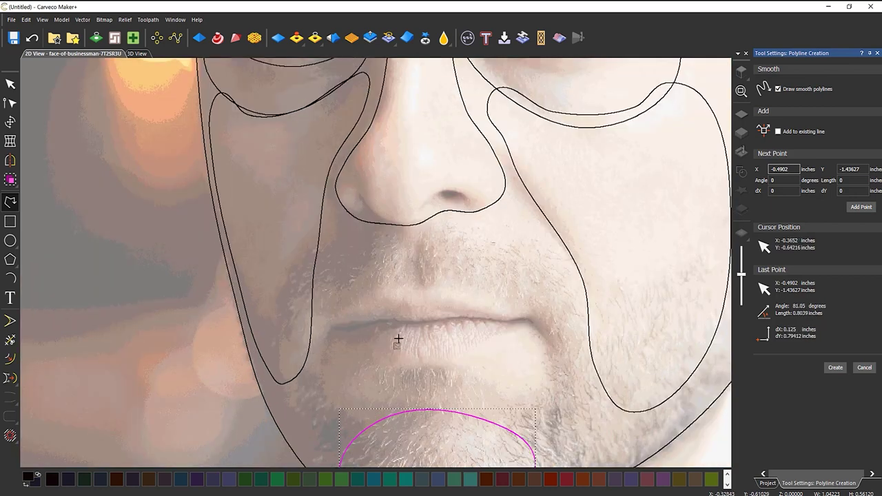
{"action": "mouse_move", "coordinate": [339, 321]}
{"action": "left_mouse_down"}
{"action": "mouse_move", "coordinate": [386, 299]}
{"action": "mouse_move", "coordinate": [412, 308]}
{"action": "mouse_move", "coordinate": [449, 295]}
{"action": "mouse_move", "coordinate": [482, 309]}
{"action": "left_mouse_up"}
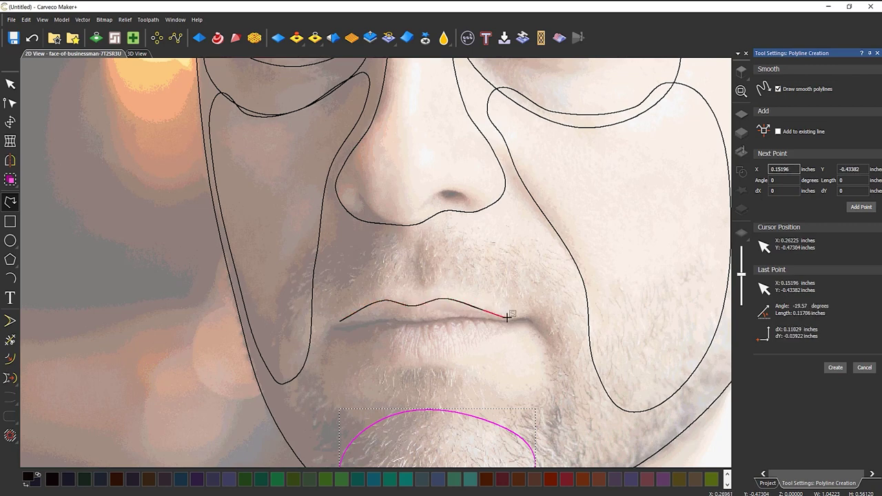
{"action": "scroll", "coordinate": [510, 326], "scroll_direction": "up", "scroll_amount": 2}
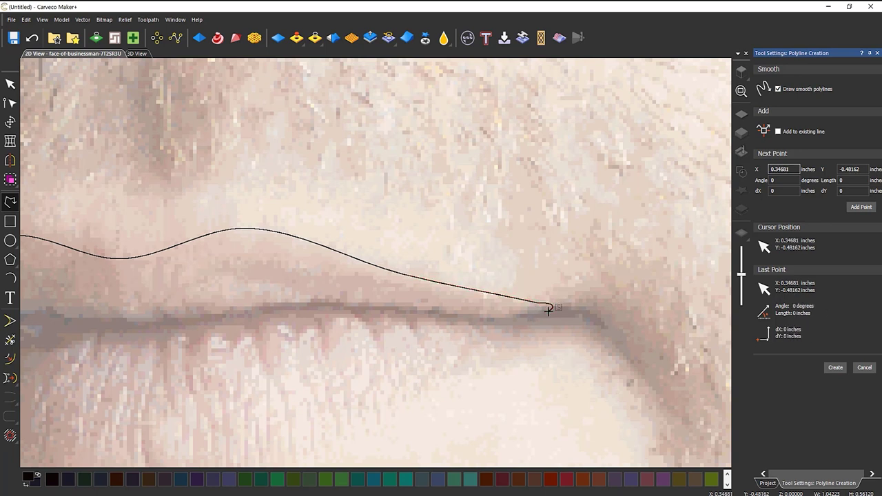
{"action": "left_click", "coordinate": [503, 310]}
{"action": "left_click", "coordinate": [433, 308]}
Step: Carry the upper-lip outline to the left lip corner and finish the polyline
{"action": "left_click", "coordinate": [209, 311]}
{"action": "left_click", "coordinate": [113, 314]}
{"action": "scroll", "coordinate": [112, 310], "scroll_direction": "down", "scroll_amount": 2}
{"action": "left_click", "coordinate": [145, 291]}
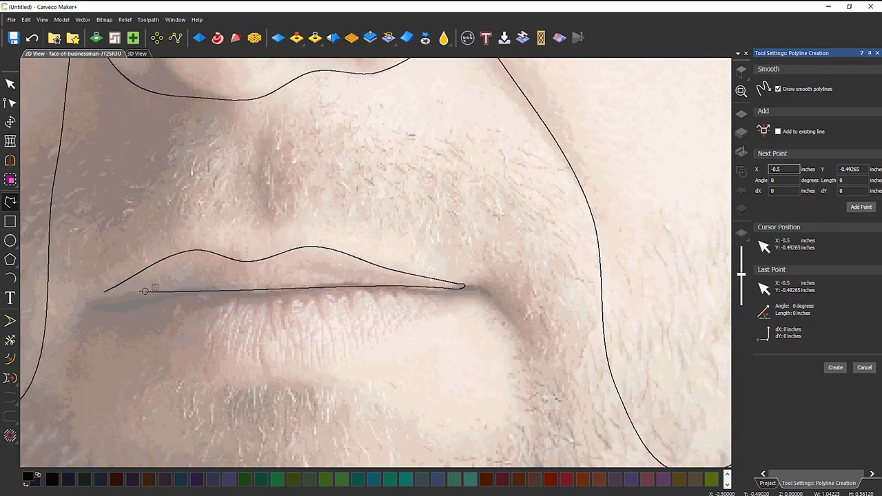
{"action": "left_click", "coordinate": [105, 296]}
{"action": "scroll", "coordinate": [93, 294], "scroll_direction": "up", "scroll_amount": 3}
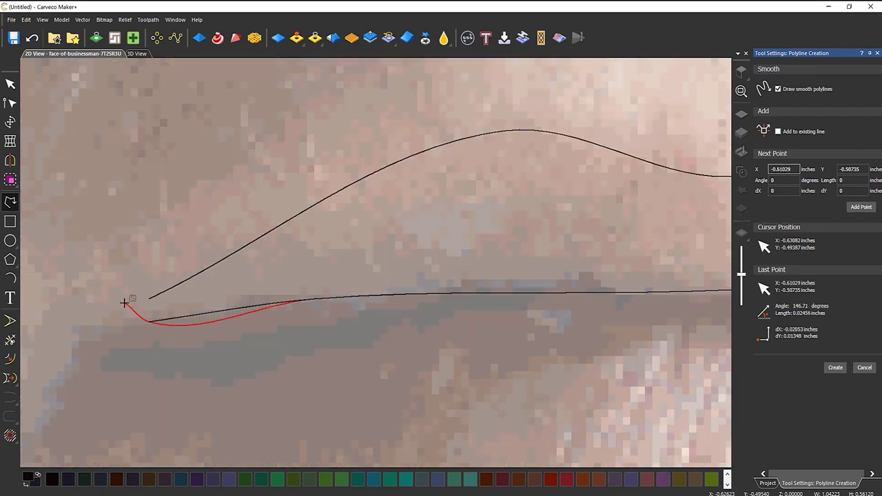
{"action": "left_click", "coordinate": [129, 320]}
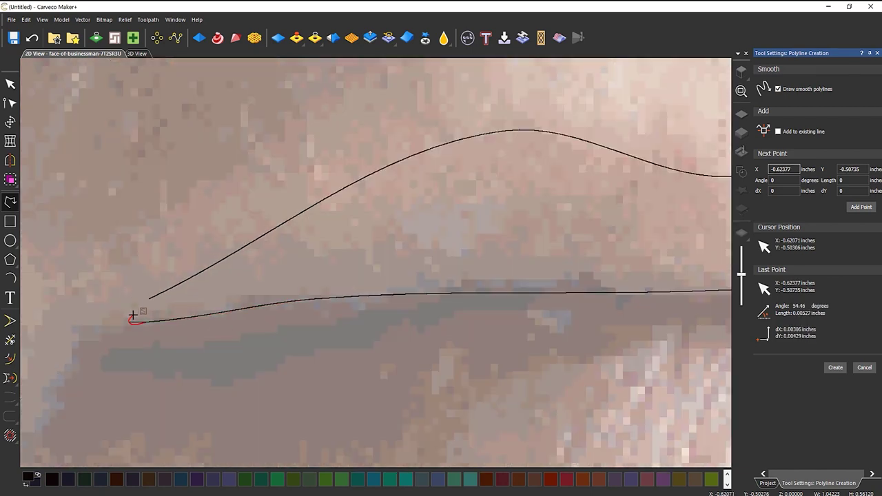
{"action": "left_click", "coordinate": [133, 314]}
{"action": "right_click", "coordinate": [148, 300]}
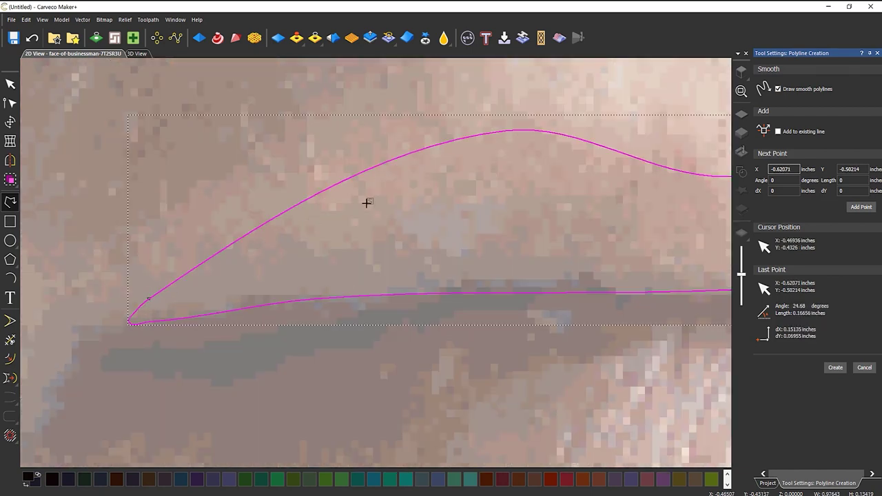
{"action": "scroll", "coordinate": [317, 227], "scroll_direction": "down", "scroll_amount": 3}
{"action": "scroll", "coordinate": [432, 287], "scroll_direction": "up", "scroll_amount": 3}
{"action": "scroll", "coordinate": [432, 287], "scroll_direction": "down", "scroll_amount": 3}
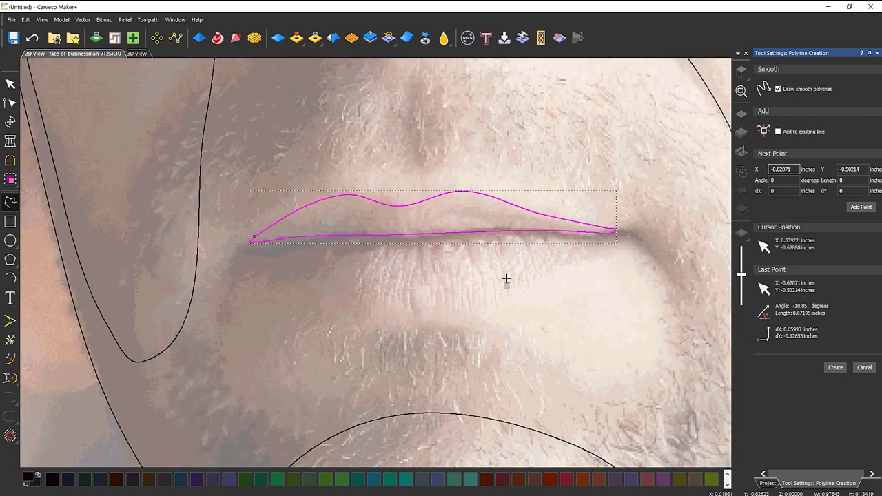
Step: Start the lower-lip outline along the mouth line to the right lip corner
{"action": "left_click", "coordinate": [394, 243]}
{"action": "left_click", "coordinate": [514, 241]}
{"action": "left_click", "coordinate": [594, 241]}
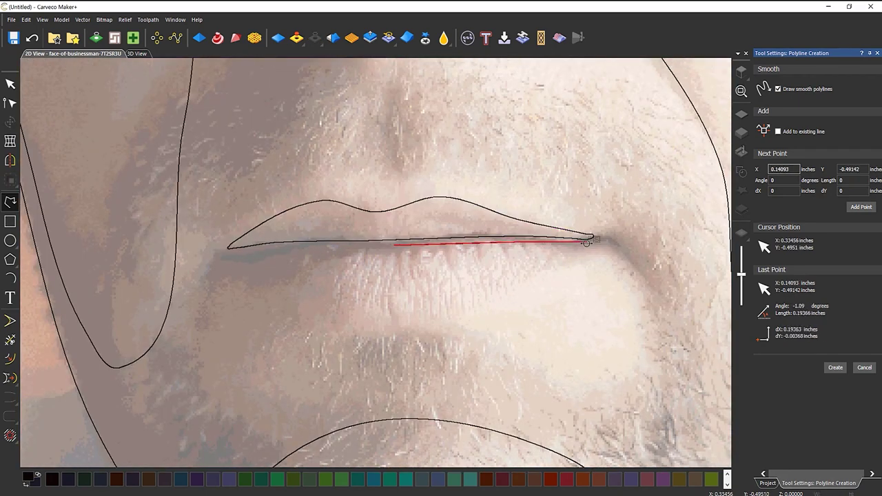
{"action": "left_click", "coordinate": [597, 242]}
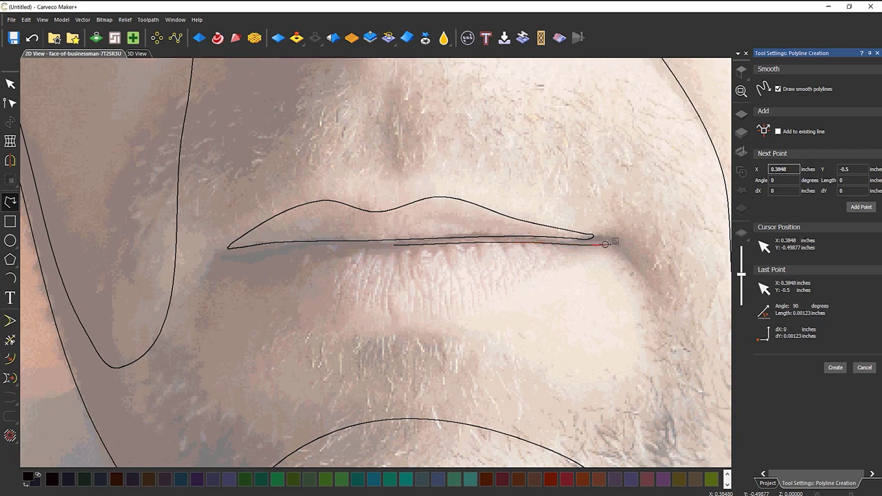
Step: Curve the outline under the lower lip to the left corner, close it, and exit Polyline Creation
{"action": "left_click", "coordinate": [533, 273]}
{"action": "left_click", "coordinate": [459, 307]}
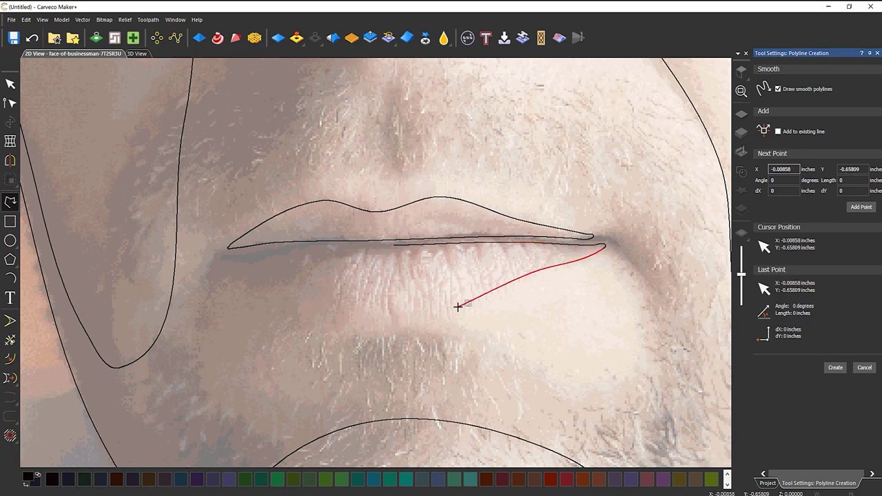
{"action": "left_click", "coordinate": [312, 286]}
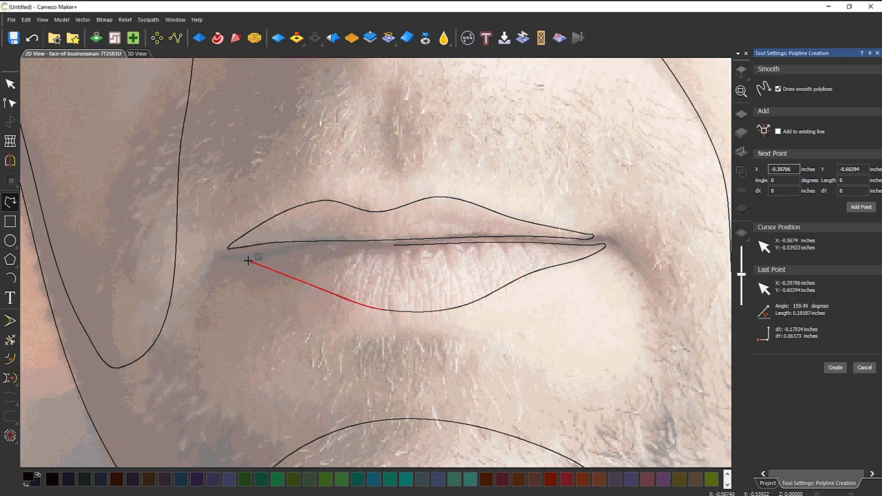
{"action": "left_click", "coordinate": [242, 262]}
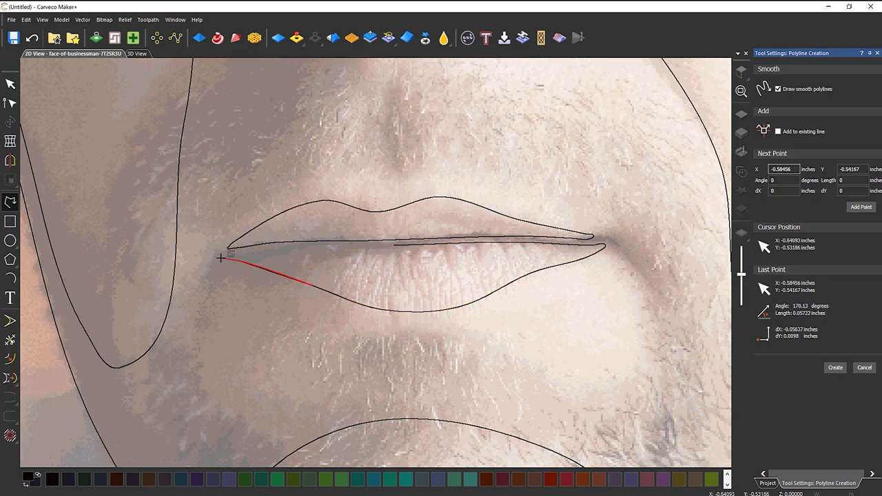
{"action": "left_click", "coordinate": [220, 255]}
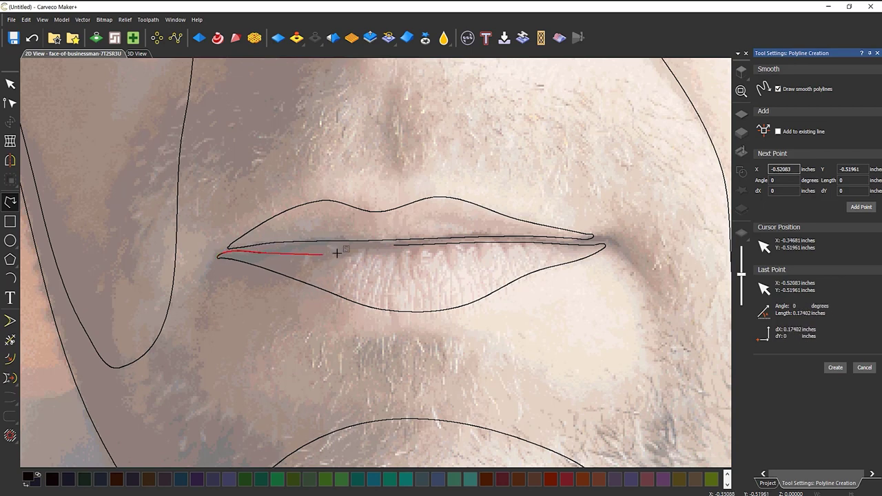
{"action": "left_click", "coordinate": [359, 250]}
{"action": "left_click", "coordinate": [393, 245]}
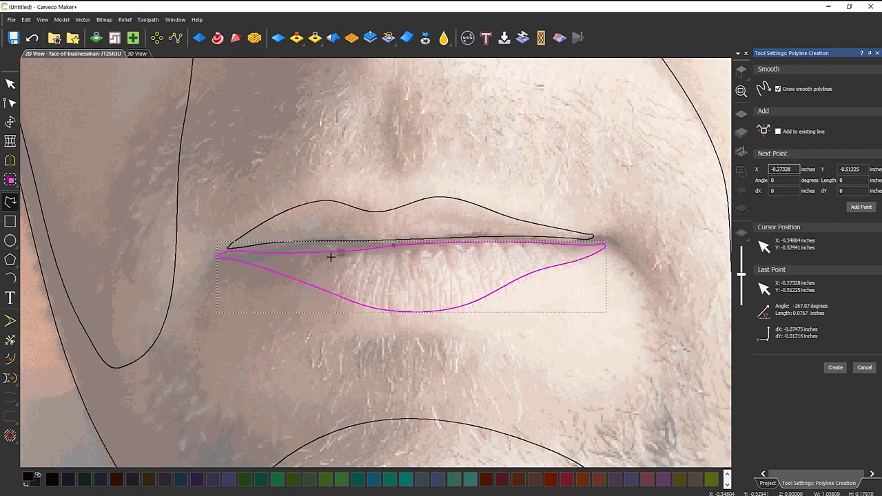
{"action": "key", "text": "Escape"}
{"action": "scroll", "coordinate": [343, 260], "scroll_direction": "up", "scroll_amount": 2}
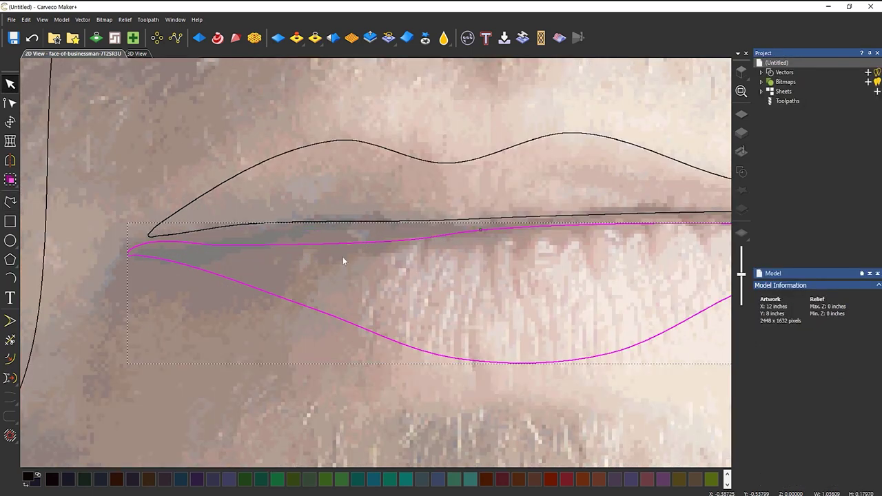
Step: In Node Editing, delete two surplus lower-lip nodes and reshape the curve near the left corner
{"action": "key", "text": "n"}
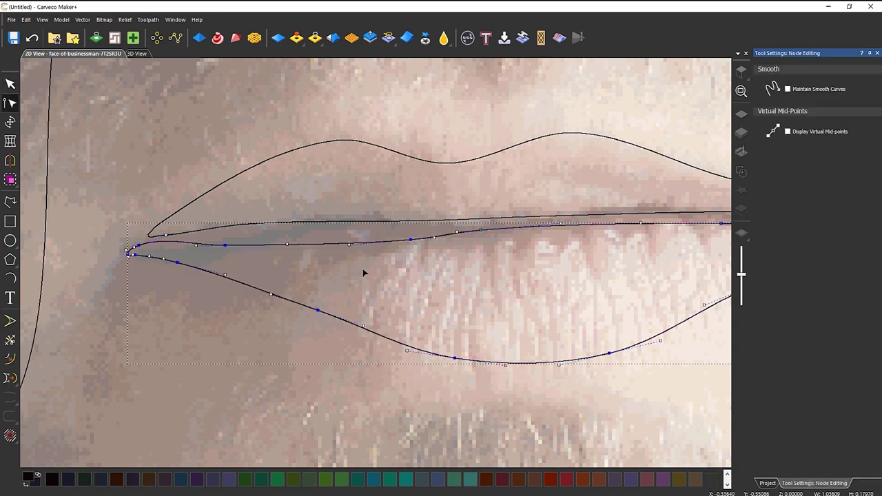
{"action": "key", "text": "Delete"}
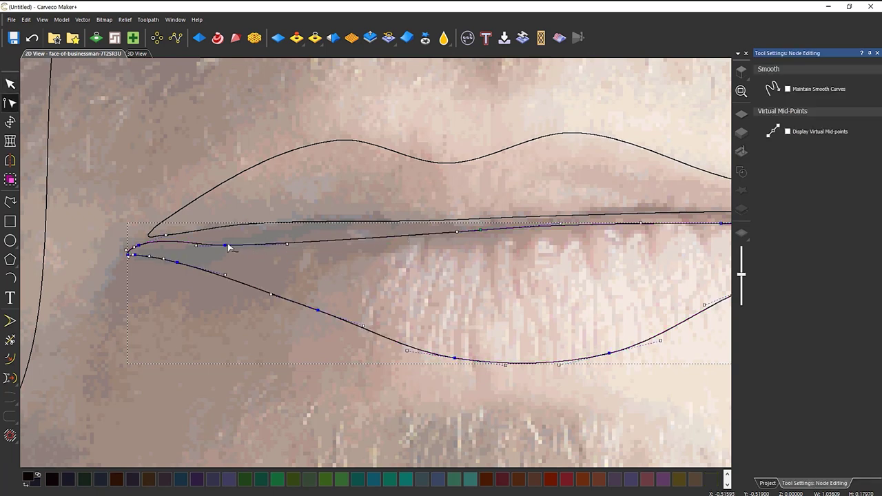
{"action": "key", "text": "Delete"}
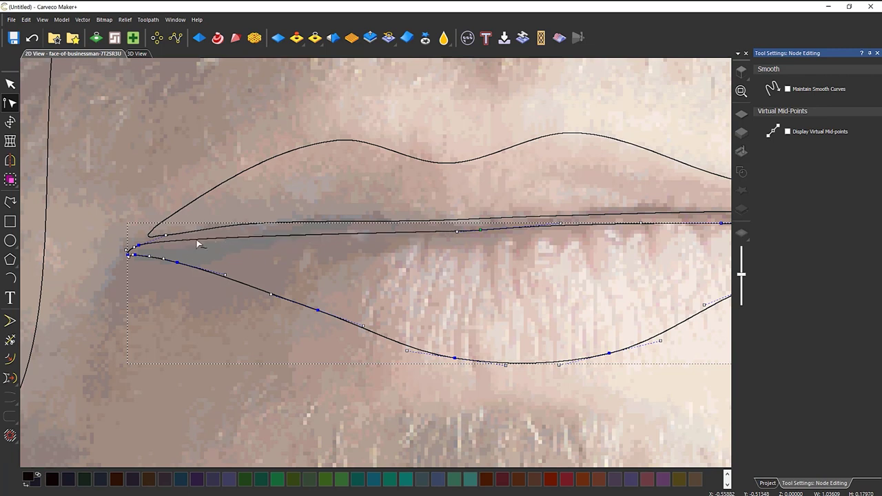
{"action": "left_click_drag", "start_coordinate": [166, 235], "coordinate": [175, 240]}
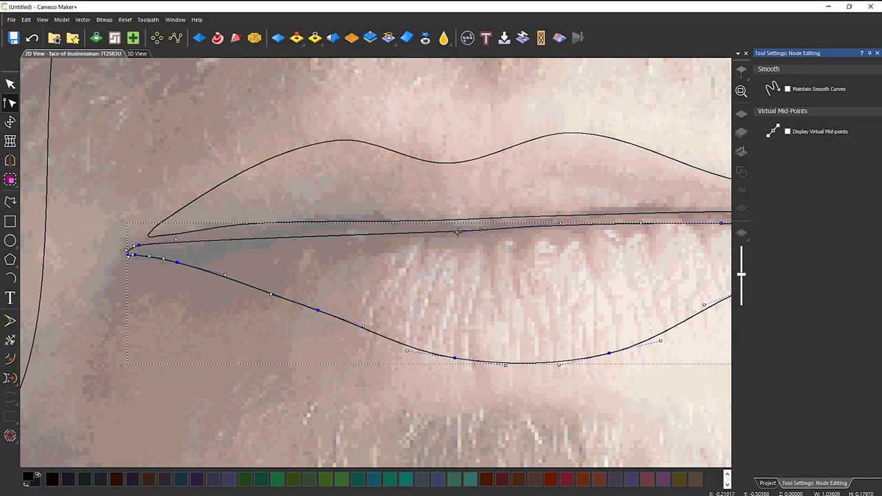
{"action": "left_click", "coordinate": [469, 264]}
Step: Leave Node Editing and zoom out to frame the whole face
{"action": "scroll", "coordinate": [461, 291], "scroll_direction": "down", "scroll_amount": 5}
{"action": "key", "text": "n"}
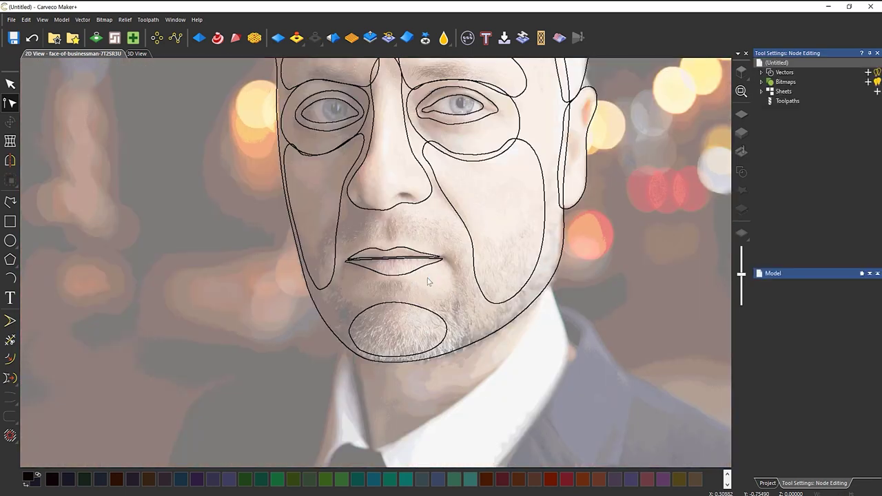
{"action": "middle_click_drag", "start_coordinate": [416, 213], "coordinate": [365, 361]}
{"action": "scroll", "coordinate": [363, 283], "scroll_direction": "down", "scroll_amount": 3}
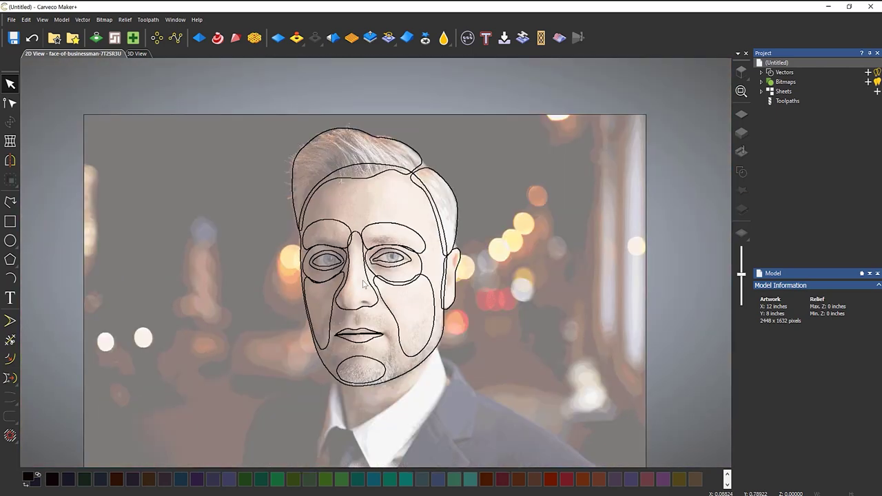
{"action": "middle_click_drag", "start_coordinate": [363, 297], "coordinate": [357, 312]}
{"action": "scroll", "coordinate": [357, 313], "scroll_direction": "up", "scroll_amount": 3}
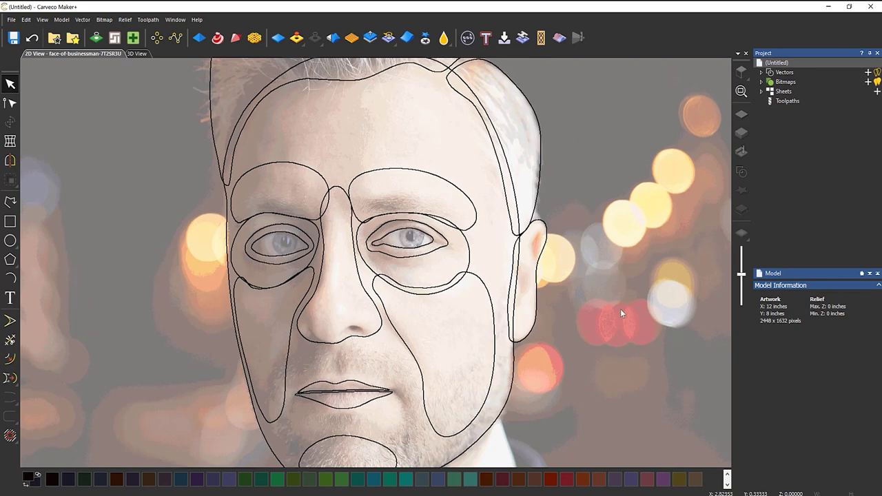
Step: Switch to the 3D View with Display Material on and the face outline vectors visible
{"action": "middle_click_drag", "start_coordinate": [620, 309], "coordinate": [618, 291]}
{"action": "left_click", "coordinate": [136, 53]}
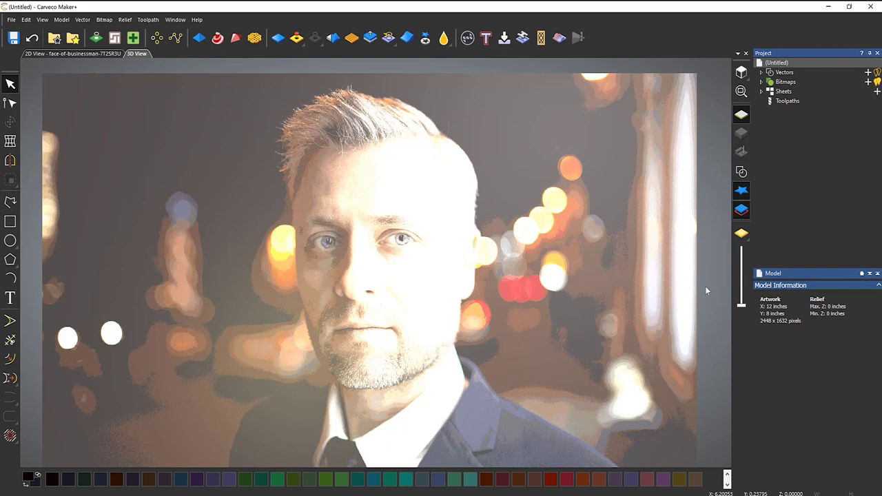
{"action": "left_click", "coordinate": [741, 235]}
{"action": "left_click", "coordinate": [742, 172]}
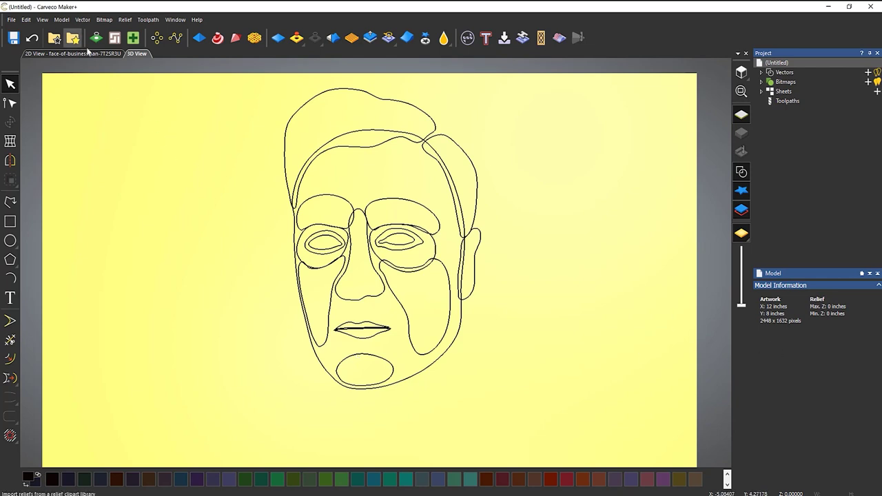
Step: Select the inner face outline and bring it into the Shape Editor
{"action": "left_click", "coordinate": [63, 22]}
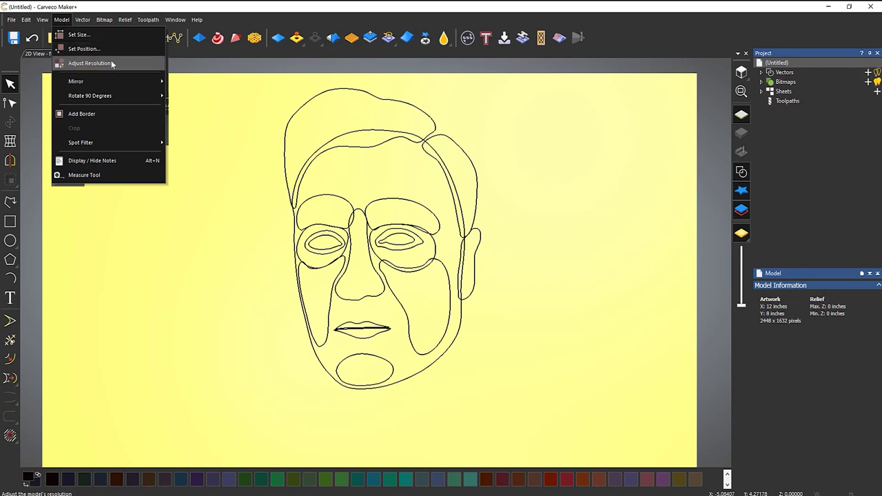
{"action": "left_click", "coordinate": [235, 260]}
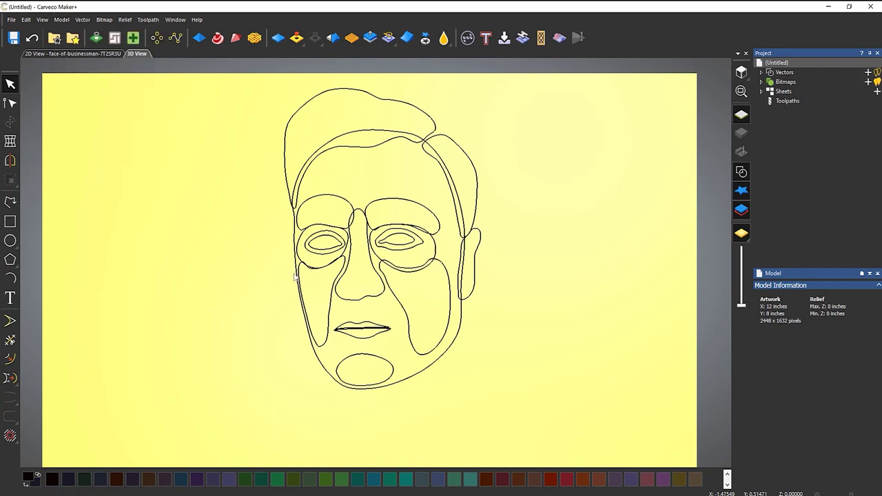
{"action": "left_click", "coordinate": [297, 222]}
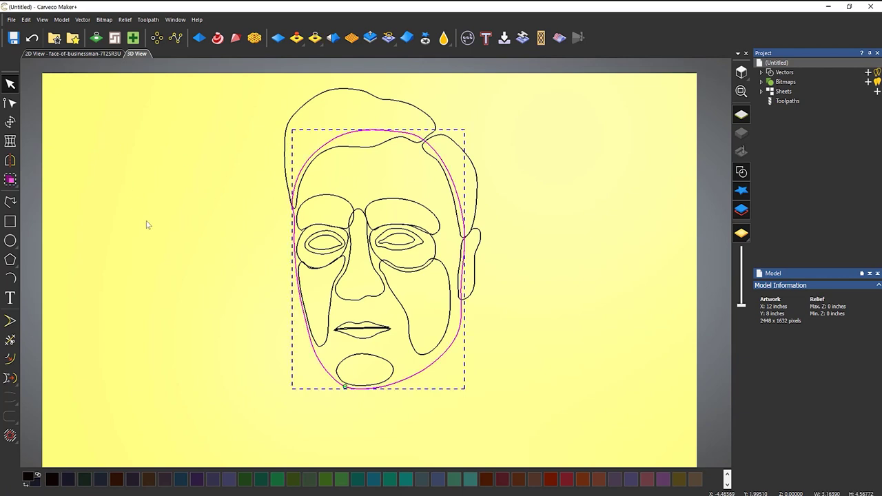
{"action": "left_click", "coordinate": [200, 40]}
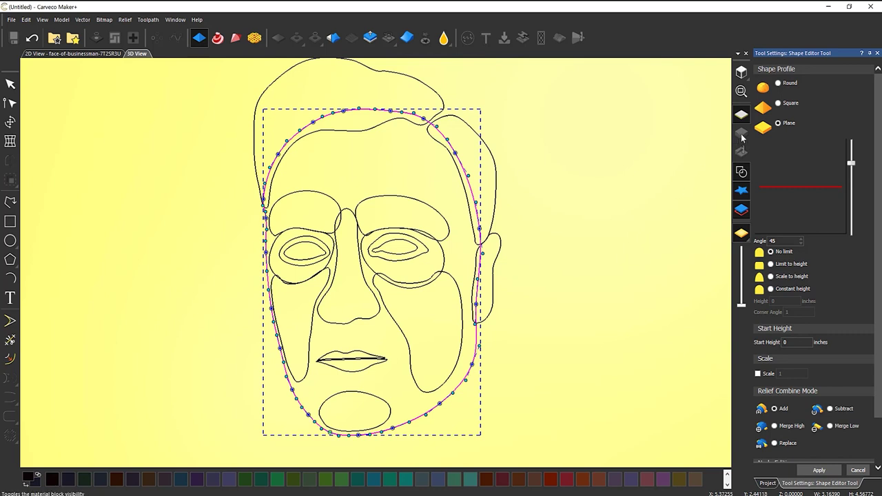
Step: Apply a Round profile to the face outline, making a dome about 0.647 inches high, then hide vectors
{"action": "left_click", "coordinate": [778, 84]}
{"action": "left_click_drag", "start_coordinate": [477, 367], "coordinate": [561, 223]}
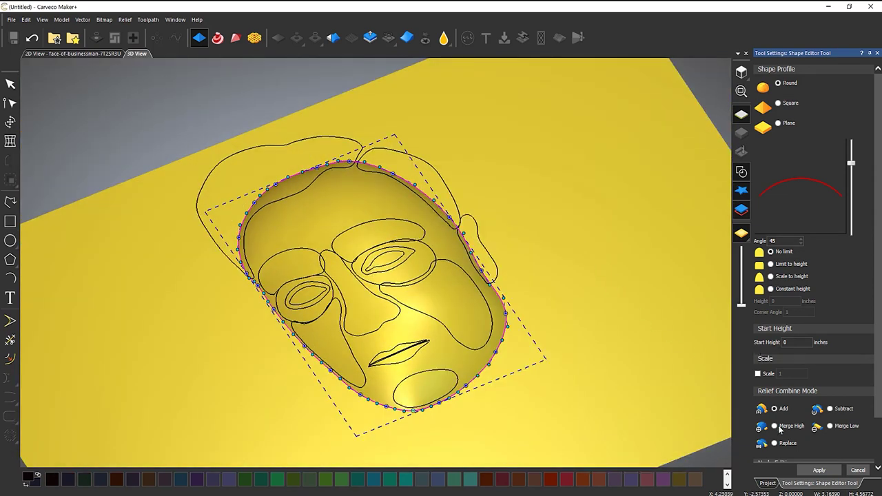
{"action": "left_click", "coordinate": [818, 474]}
{"action": "left_click", "coordinate": [858, 470]}
{"action": "left_click", "coordinate": [733, 171]}
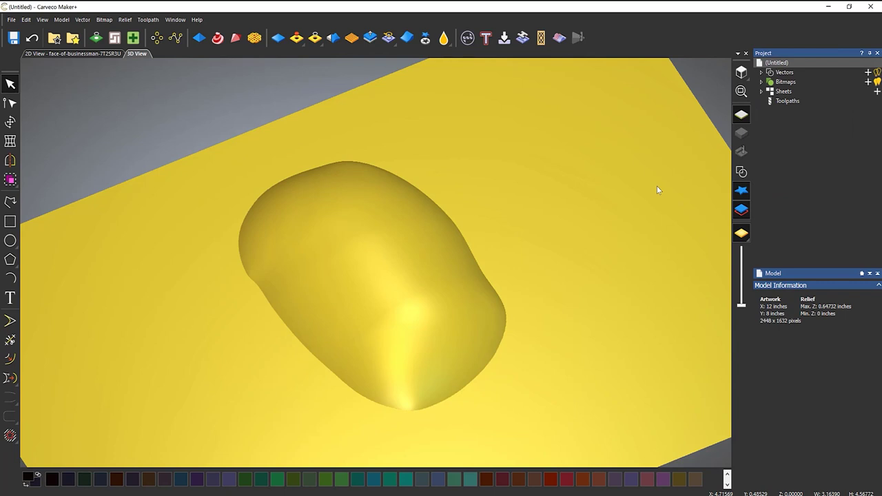
Step: Show the outlines again and select the cheek outline for shaping
{"action": "left_click", "coordinate": [741, 171]}
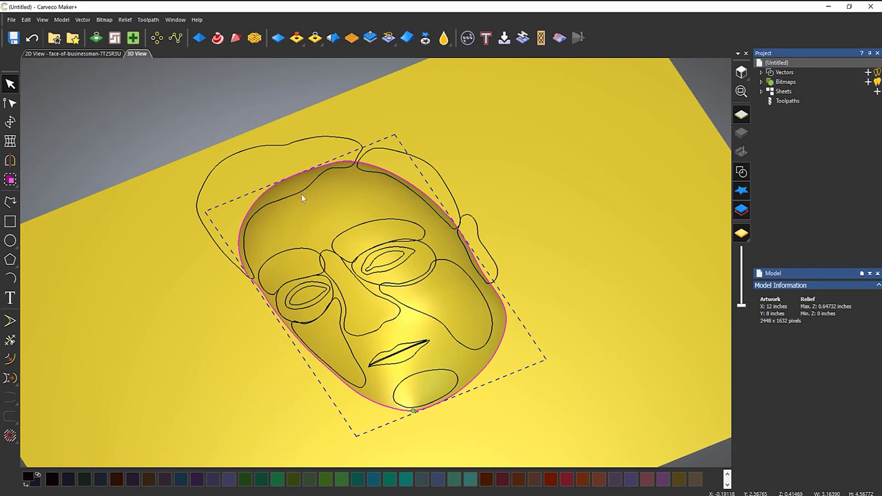
{"action": "left_click", "coordinate": [445, 265]}
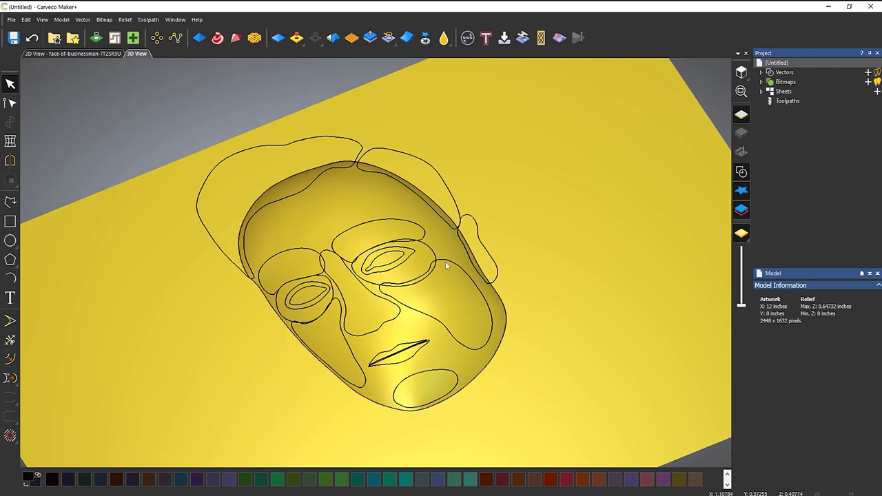
{"action": "left_click", "coordinate": [353, 359]}
{"action": "left_click", "coordinate": [425, 314]}
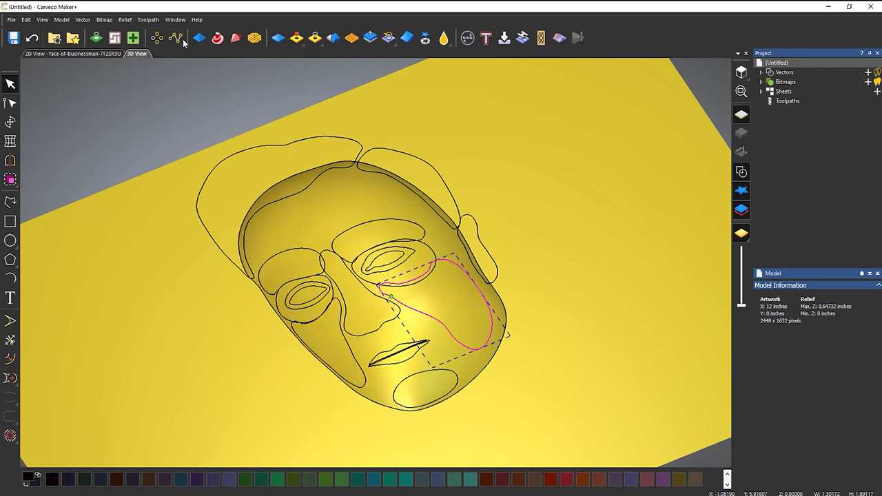
{"action": "left_click", "coordinate": [199, 38]}
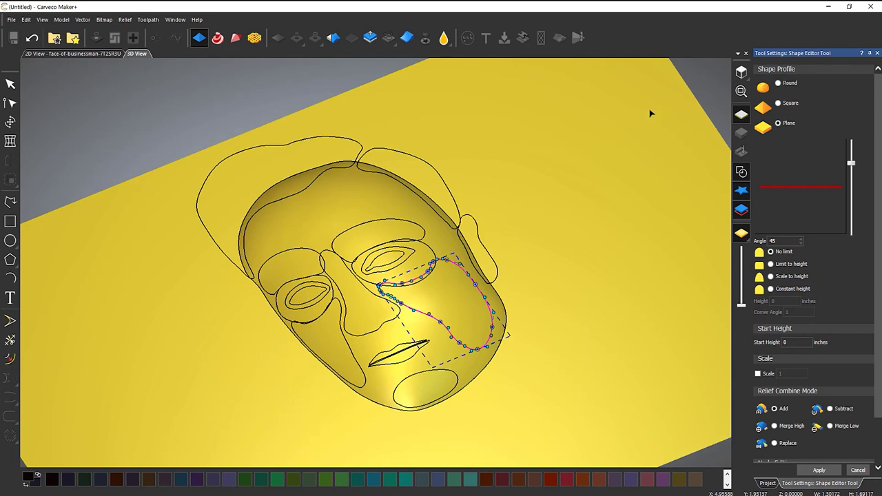
Step: Preview the selected piece as a Round-profile bump at angle 41 in Add mode
{"action": "left_click", "coordinate": [777, 83]}
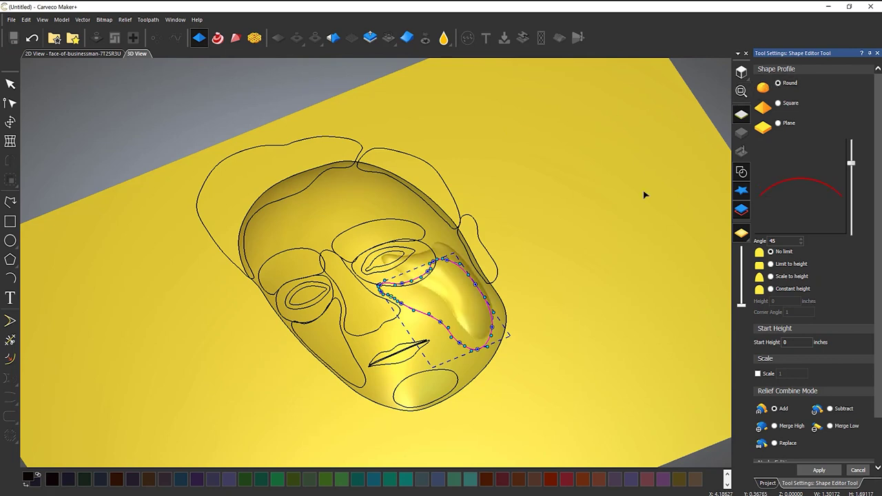
{"action": "left_click_drag", "start_coordinate": [852, 164], "coordinate": [851, 165]}
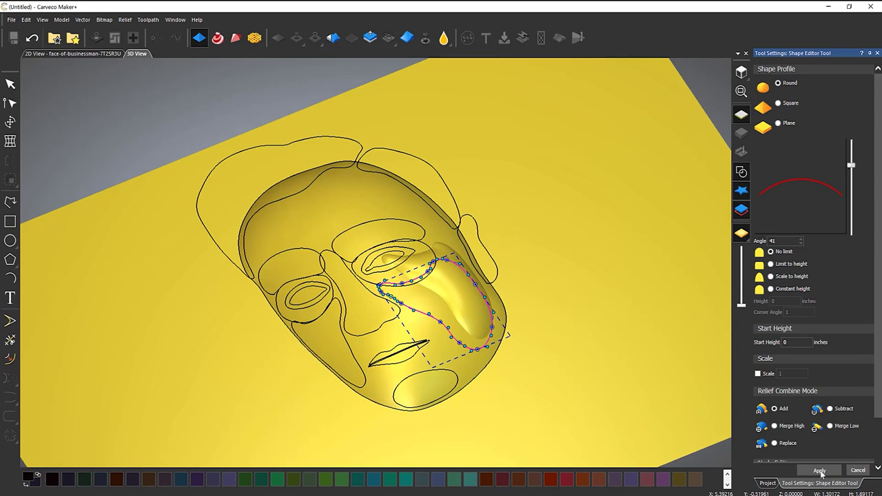
{"action": "left_click", "coordinate": [742, 172]}
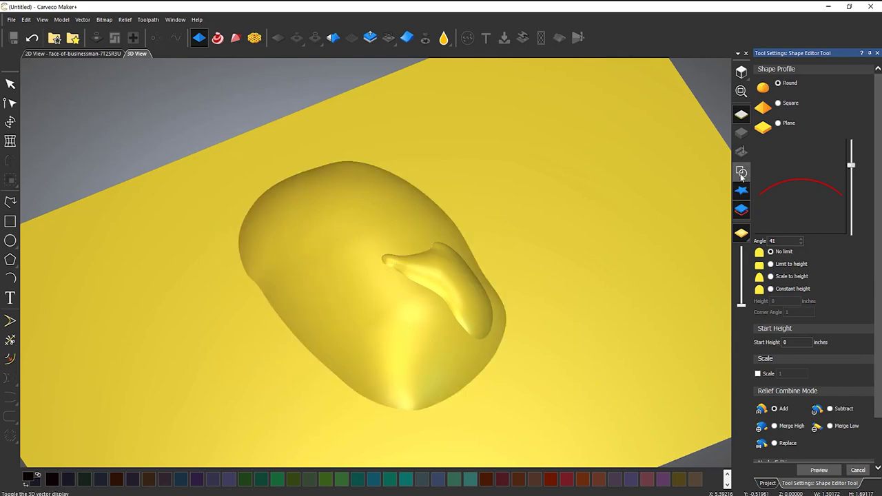
{"action": "left_click_drag", "start_coordinate": [501, 225], "coordinate": [457, 261]}
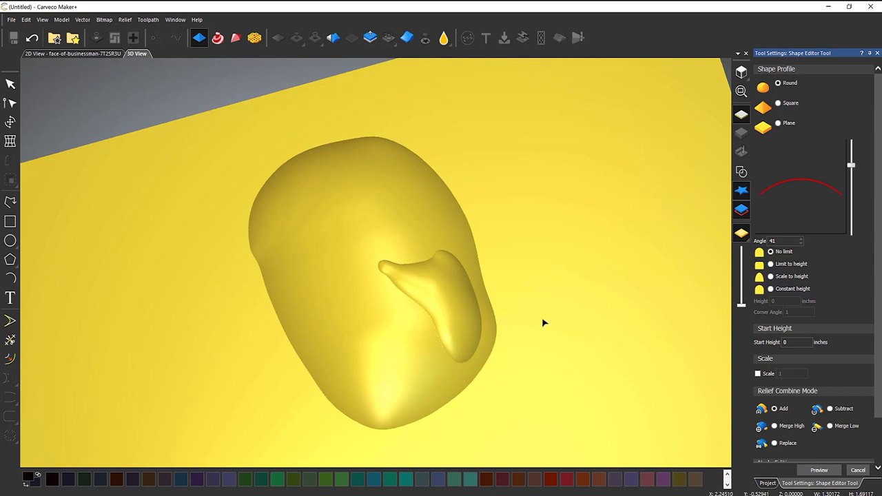
Step: Cancel the edit and undo both the bump and face dome back to a flat plate
{"action": "left_click", "coordinate": [858, 470]}
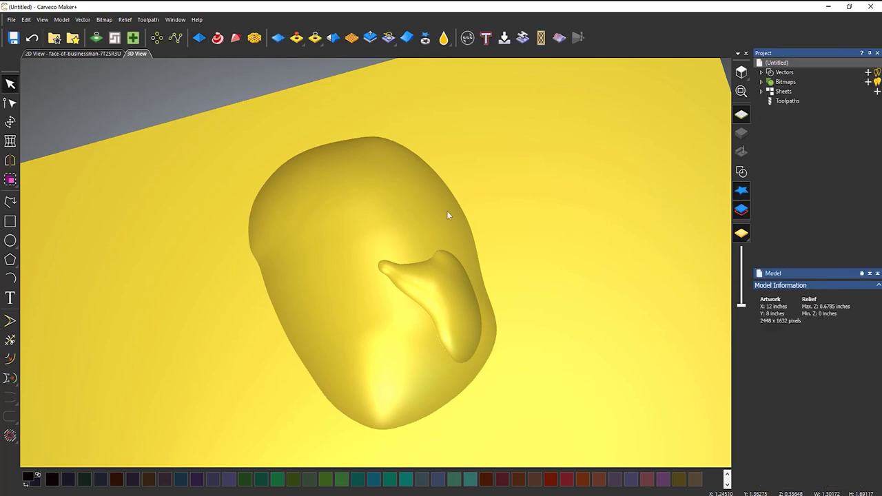
{"action": "left_click", "coordinate": [38, 40]}
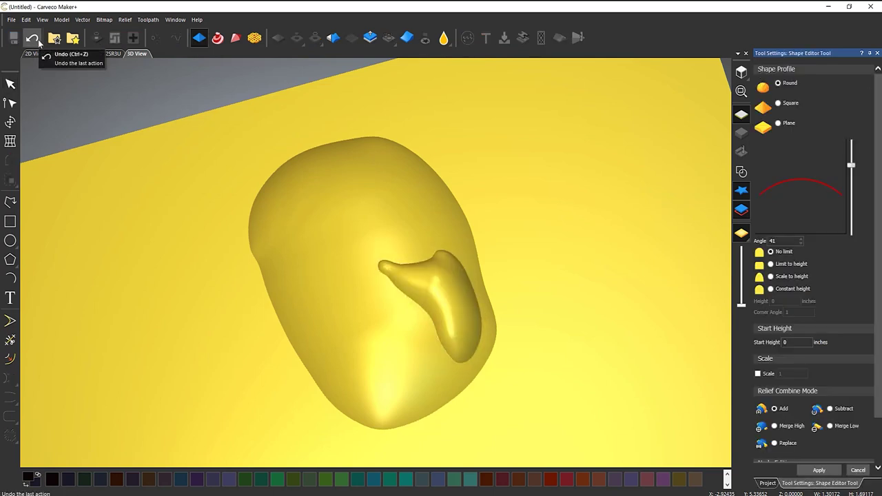
{"action": "left_click", "coordinate": [32, 39]}
{"action": "left_click", "coordinate": [32, 39]}
{"action": "left_click", "coordinate": [38, 41]}
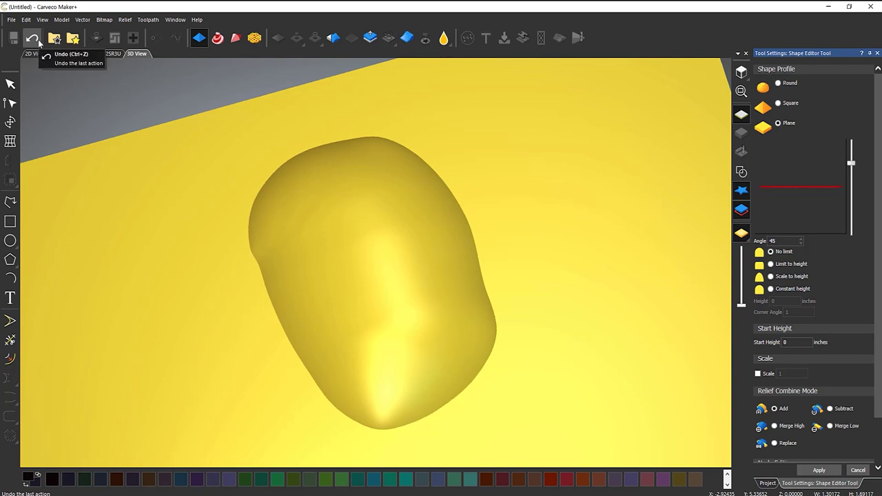
{"action": "left_click", "coordinate": [38, 41]}
{"action": "left_click", "coordinate": [39, 42]}
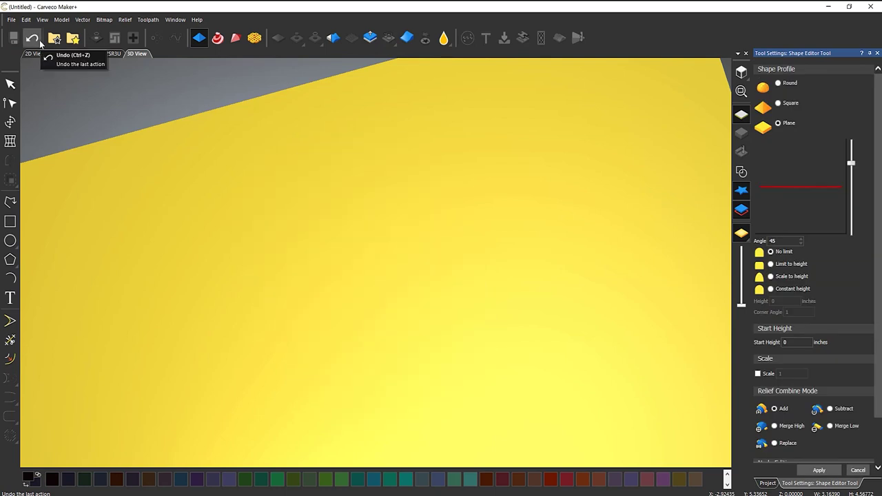
{"action": "left_click", "coordinate": [742, 173]}
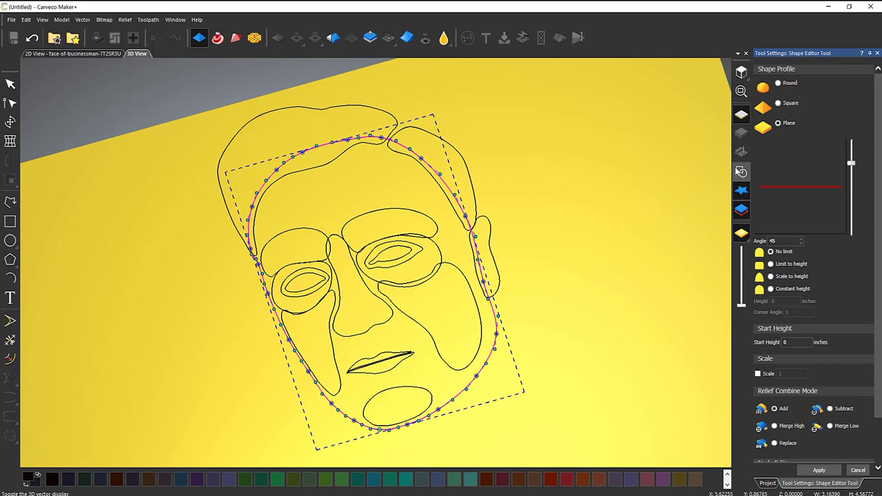
Step: Give the face outline a shallow Round profile at angle 5
{"action": "left_click", "coordinate": [778, 83]}
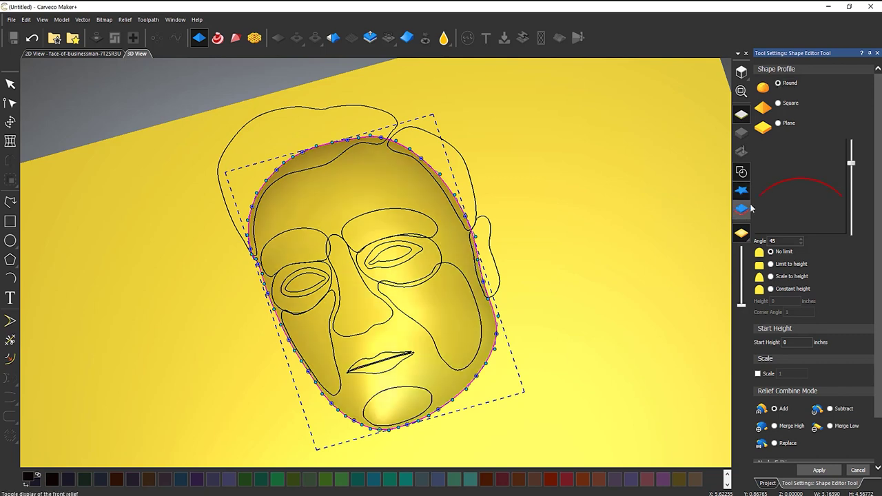
{"action": "left_click_drag", "start_coordinate": [851, 163], "coordinate": [851, 185]}
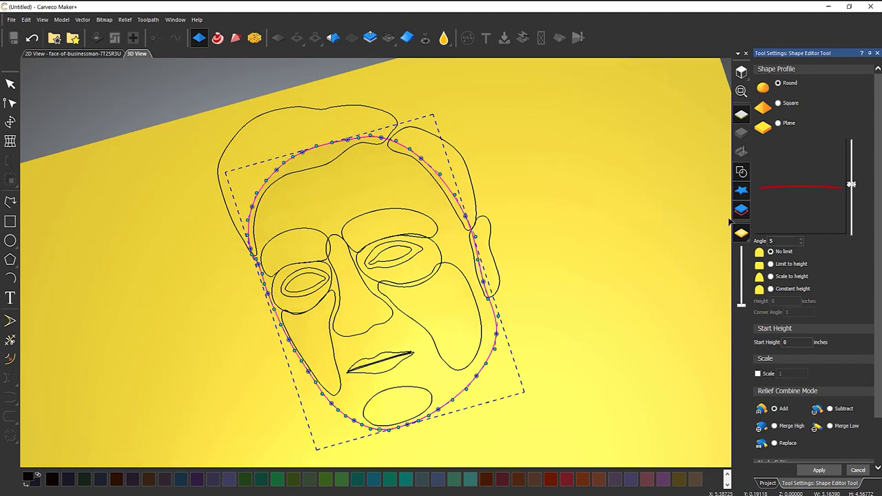
{"action": "left_click", "coordinate": [742, 190]}
{"action": "left_click_drag", "start_coordinate": [362, 306], "coordinate": [393, 283]}
Step: Raise the face dome on a 0.125-inch start height and apply it
{"action": "left_click", "coordinate": [795, 341]}
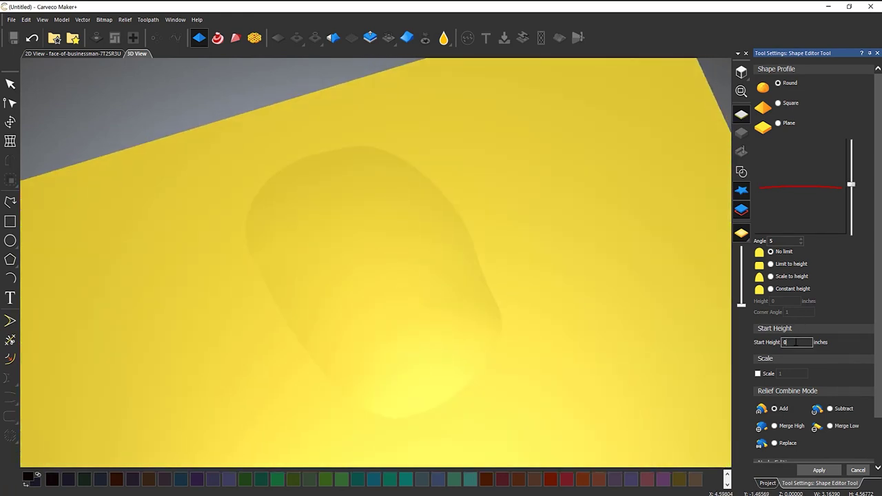
{"action": "type", "text": "0.25"}
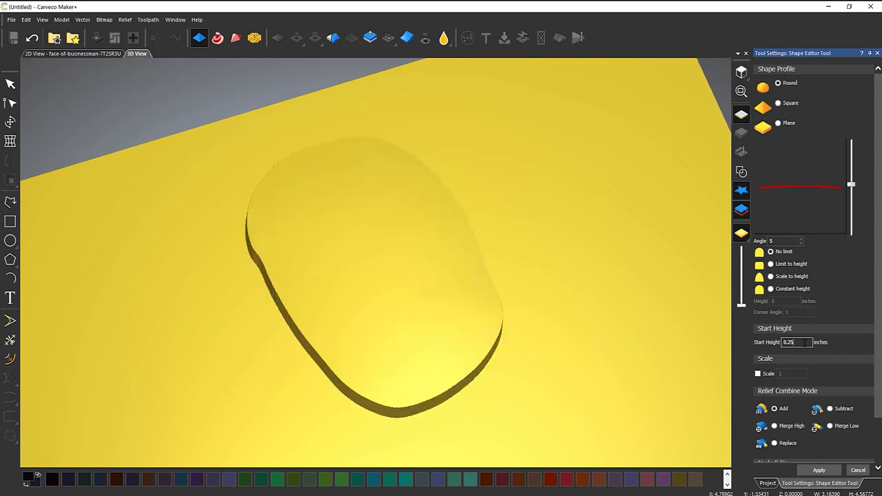
{"action": "type", "text": "25"}
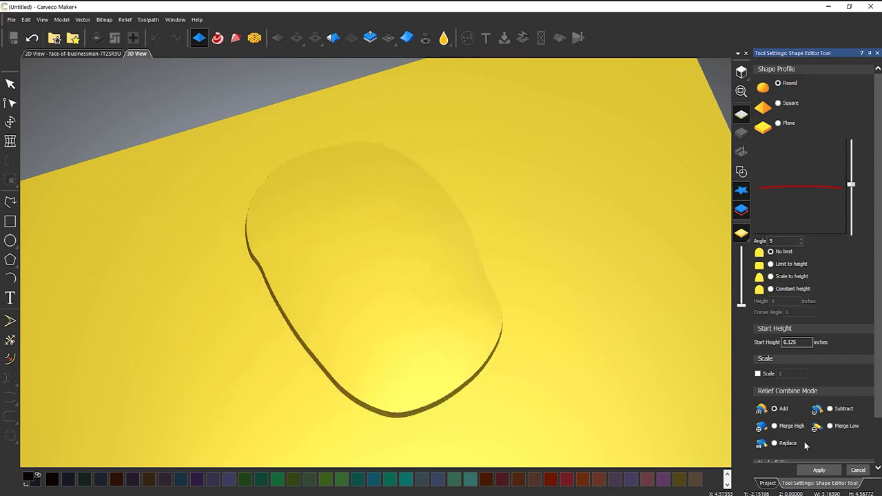
{"action": "left_click", "coordinate": [817, 470]}
{"action": "left_click_drag", "start_coordinate": [416, 248], "coordinate": [414, 290]}
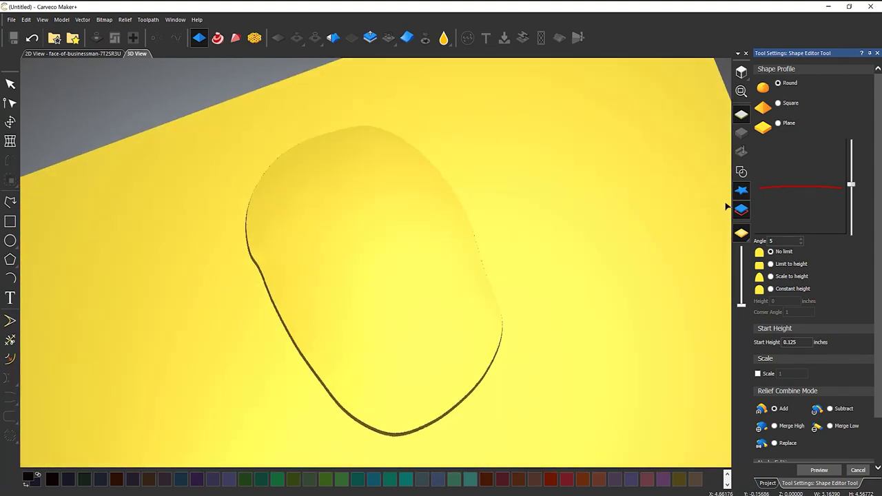
{"action": "left_click", "coordinate": [741, 171]}
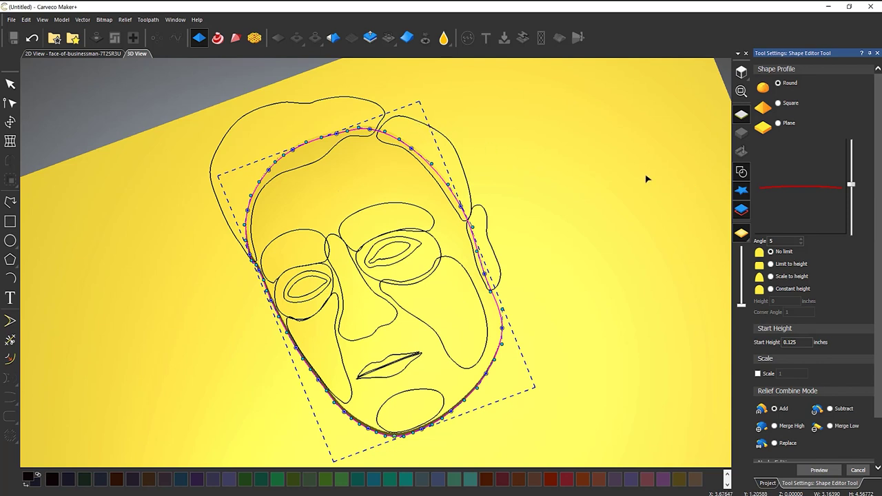
Step: Shape the forehead piece as a low Round-profile bump combined with Merge High
{"action": "left_click", "coordinate": [449, 142]}
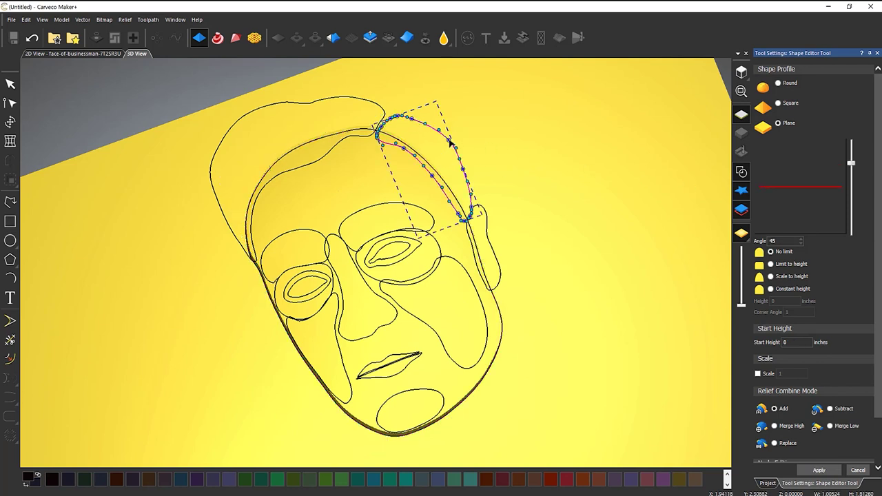
{"action": "left_click", "coordinate": [778, 83]}
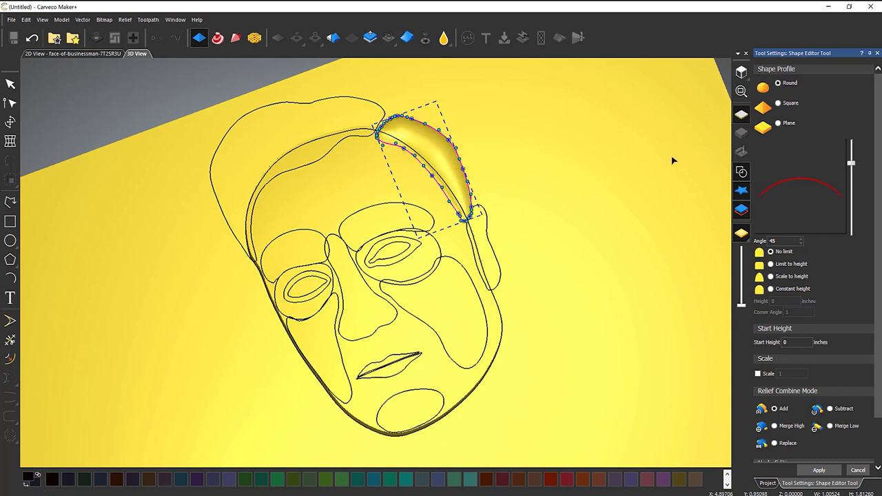
{"action": "left_click", "coordinate": [746, 174]}
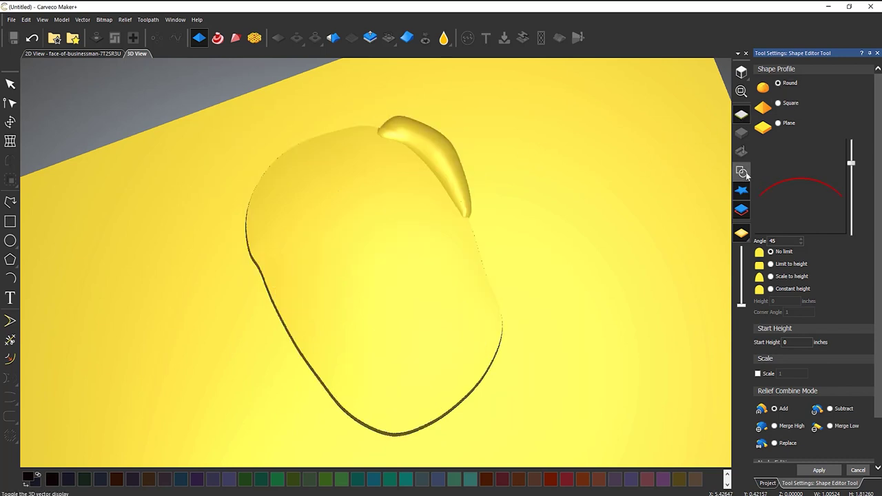
{"action": "left_click_drag", "start_coordinate": [852, 165], "coordinate": [853, 186]}
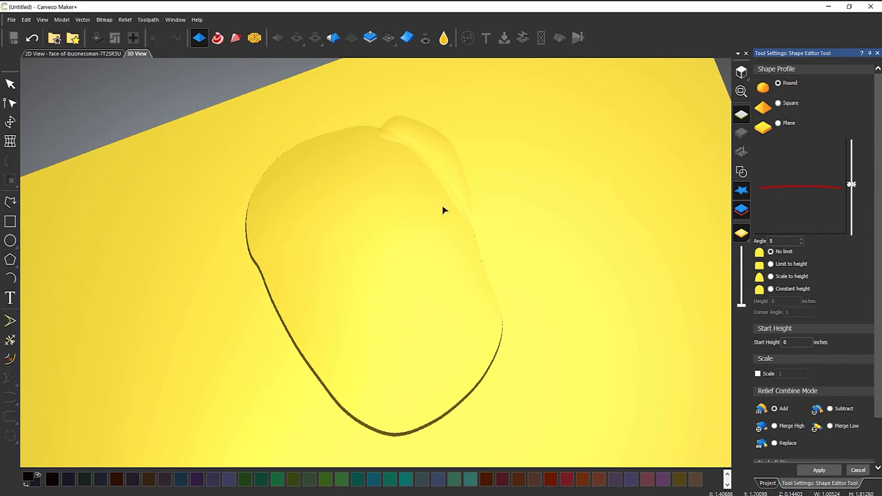
{"action": "left_click", "coordinate": [775, 425]}
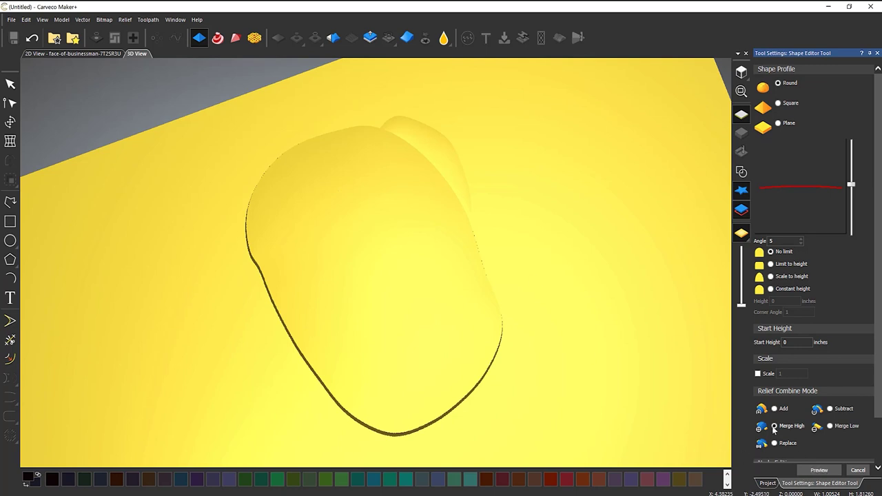
{"action": "left_click", "coordinate": [460, 137]}
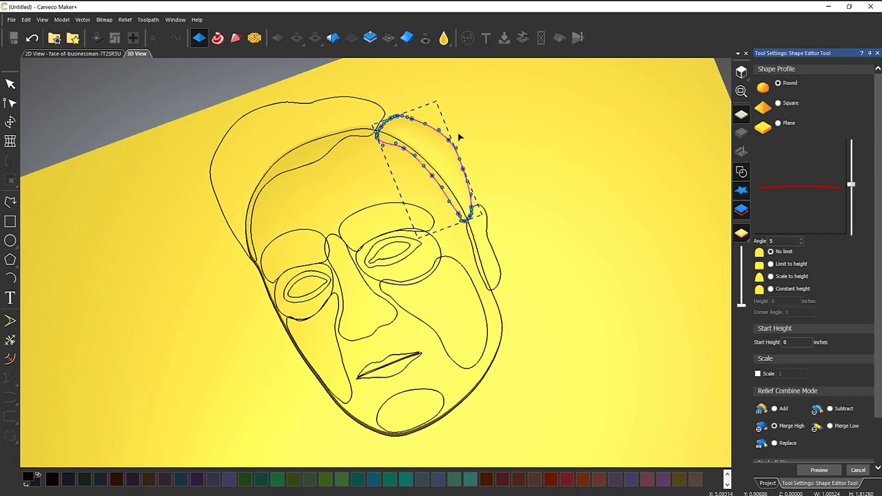
{"action": "left_click", "coordinate": [460, 137]}
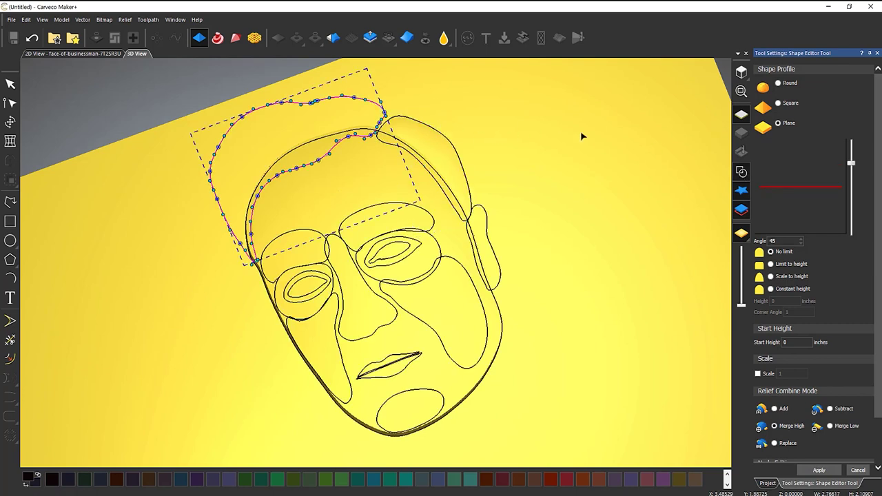
Step: Preview the main hair outline as a shallow Round profile at angle 5
{"action": "left_click", "coordinate": [778, 83]}
{"action": "left_click_drag", "start_coordinate": [851, 164], "coordinate": [851, 184]}
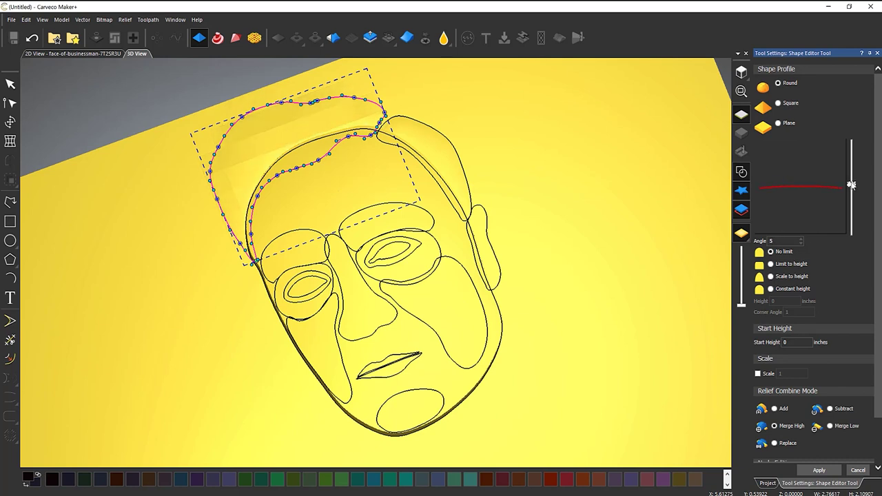
{"action": "left_click", "coordinate": [741, 172]}
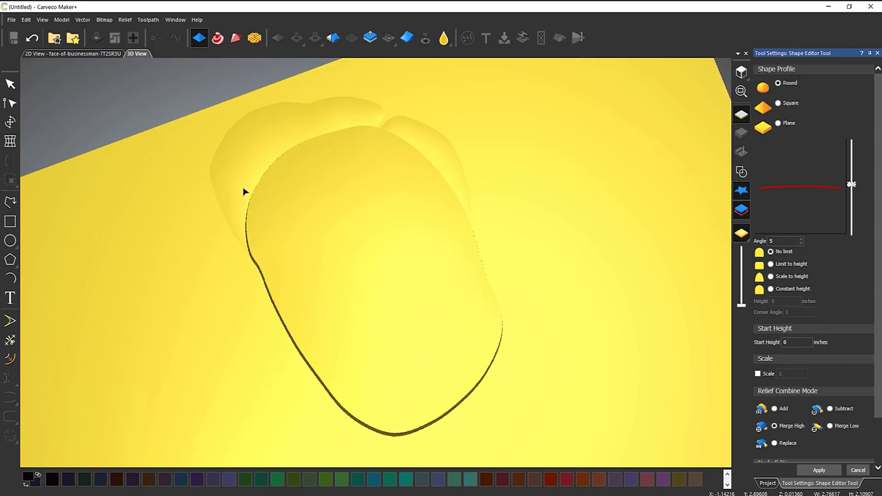
{"action": "left_click_drag", "start_coordinate": [338, 231], "coordinate": [465, 228]}
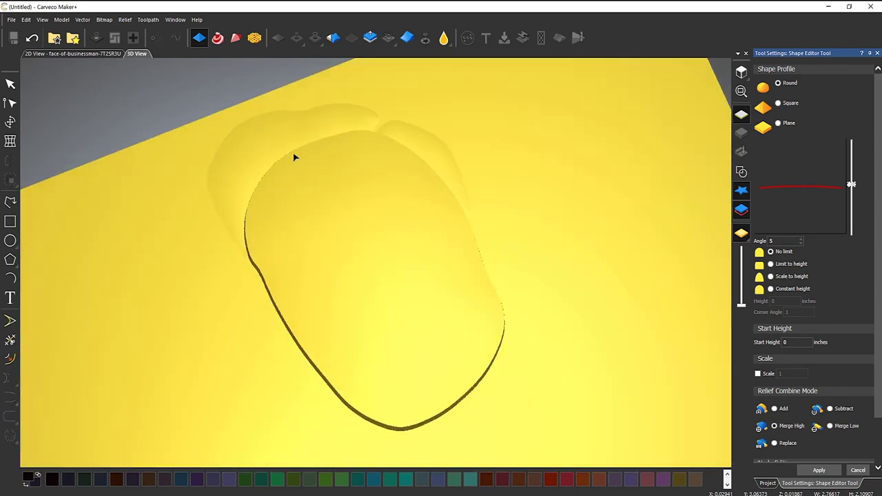
{"action": "scroll", "coordinate": [293, 157], "scroll_direction": "up", "scroll_amount": 3}
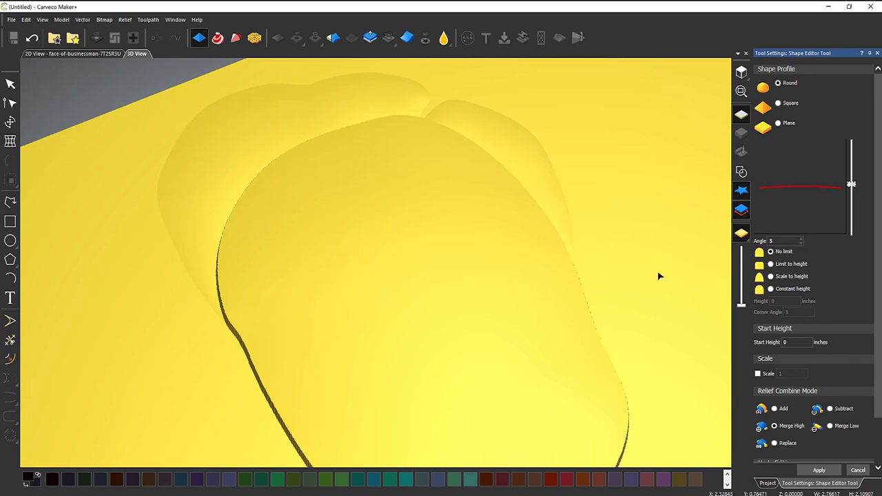
Step: Compare the hair relief against photo colours and set its combine mode to Merge High
{"action": "left_click", "coordinate": [742, 232]}
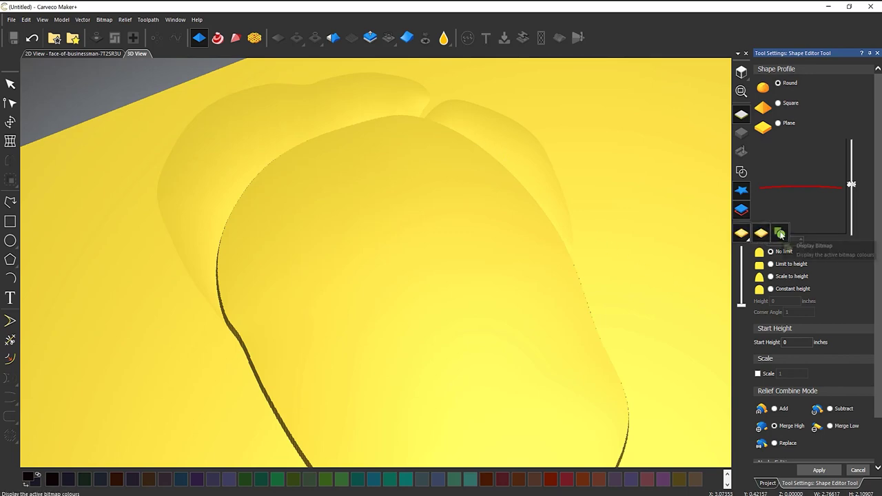
{"action": "left_click", "coordinate": [779, 233]}
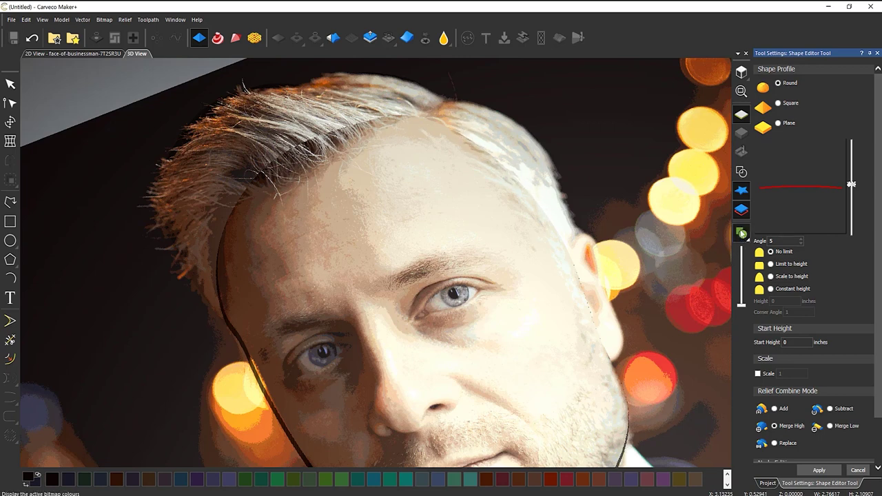
{"action": "left_click", "coordinate": [742, 233]}
{"action": "left_click", "coordinate": [760, 234]}
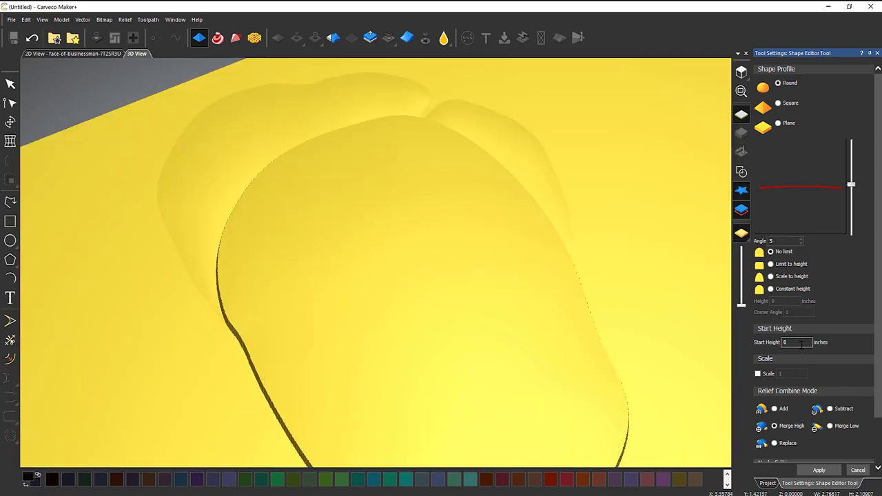
{"action": "type", "text": "1"}
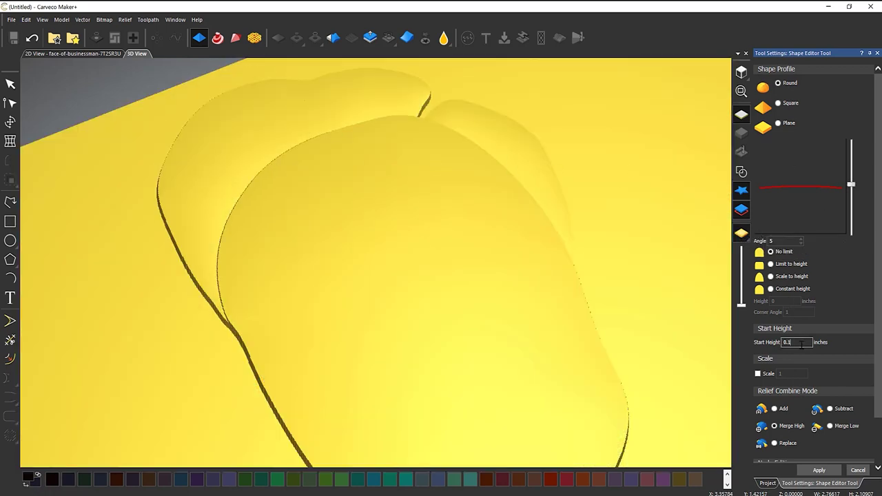
{"action": "left_click", "coordinate": [774, 409]}
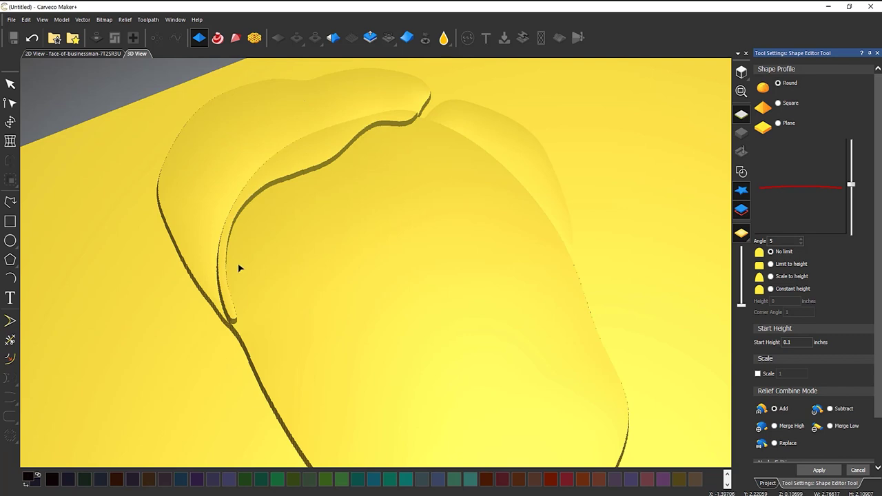
{"action": "left_click", "coordinate": [774, 426]}
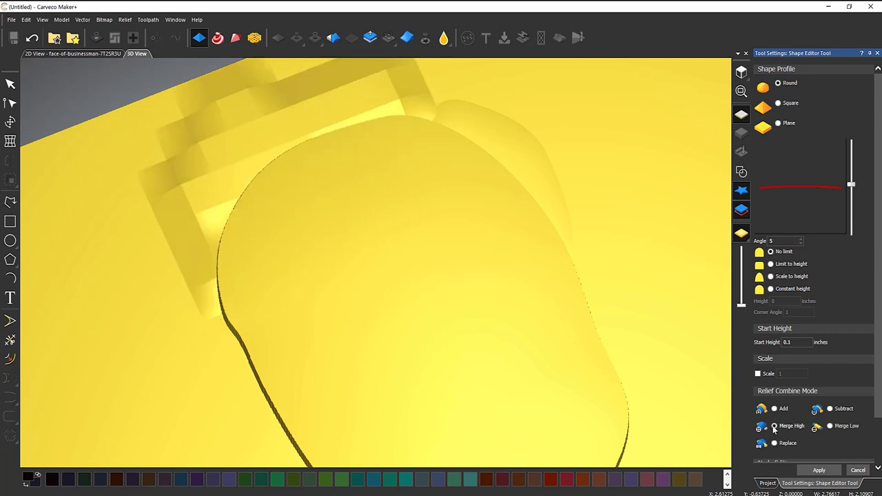
Step: Raise the hair relief on a 0.16-inch start height and apply it
{"action": "left_click", "coordinate": [797, 342]}
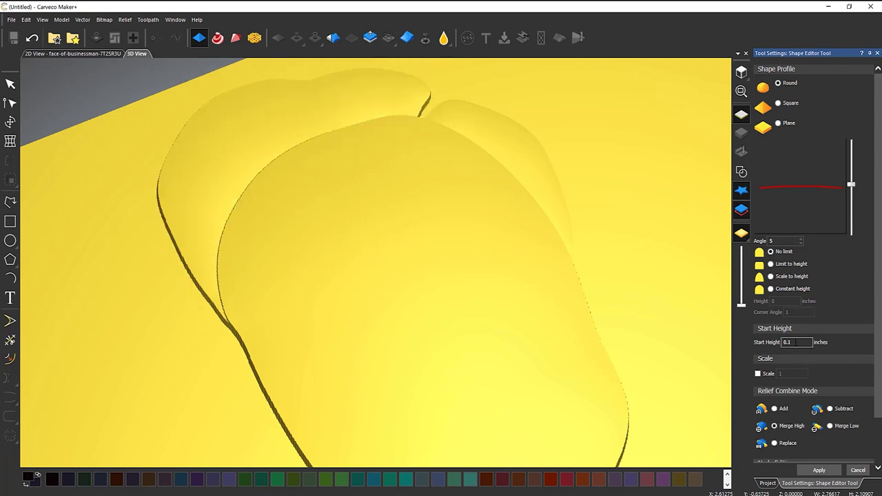
{"action": "type", "text": "25"}
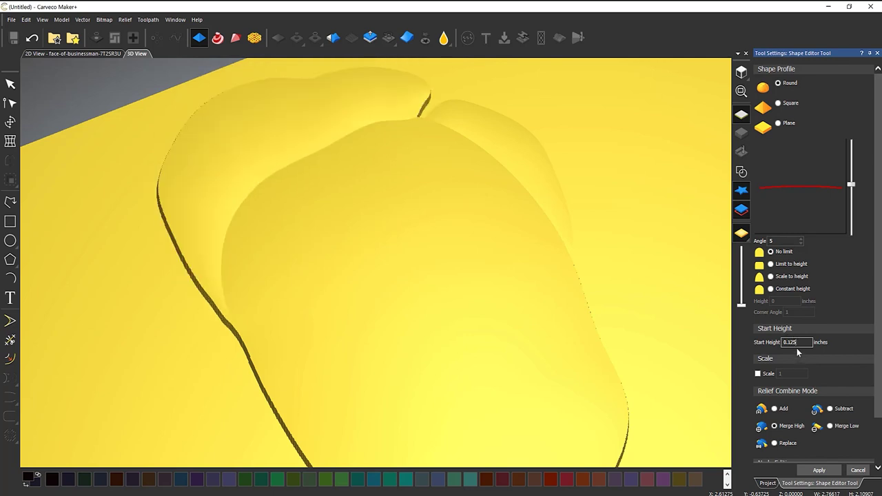
{"action": "key", "text": "BackSpace"}
{"action": "key", "text": "BackSpace"}
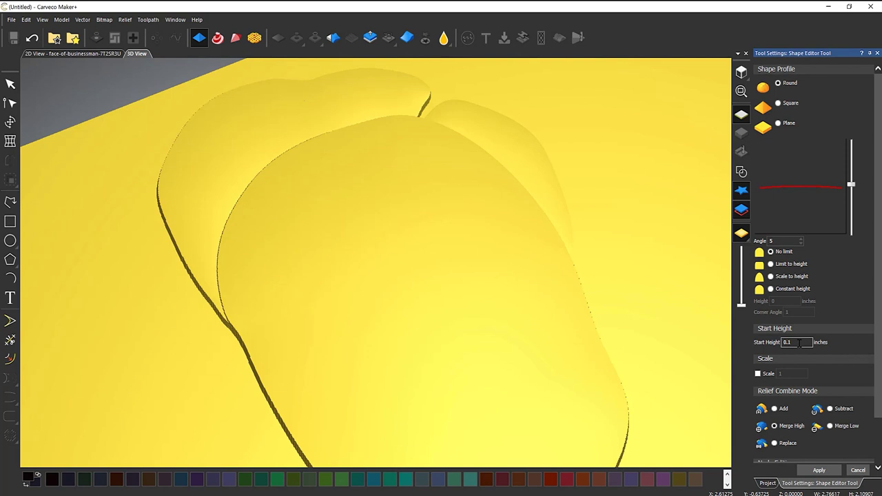
{"action": "key", "text": "BackSpace"}
{"action": "type", "text": "4"}
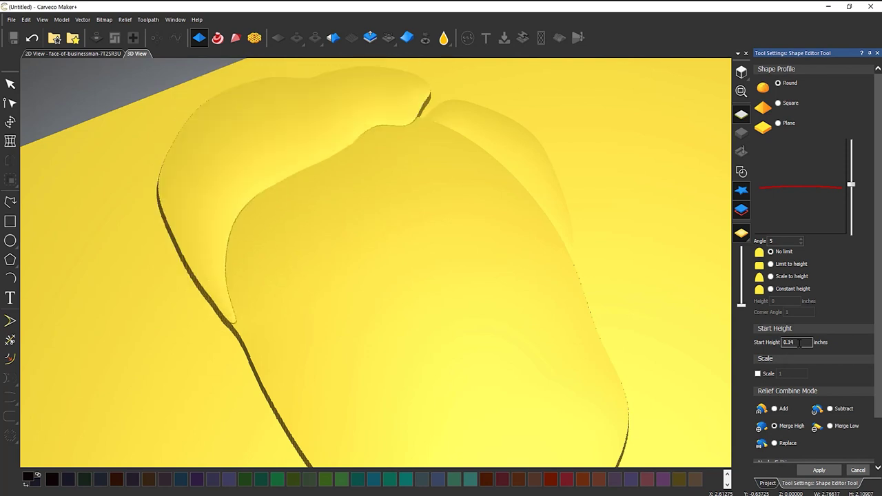
{"action": "key", "text": "BackSpace"}
{"action": "type", "text": "5"}
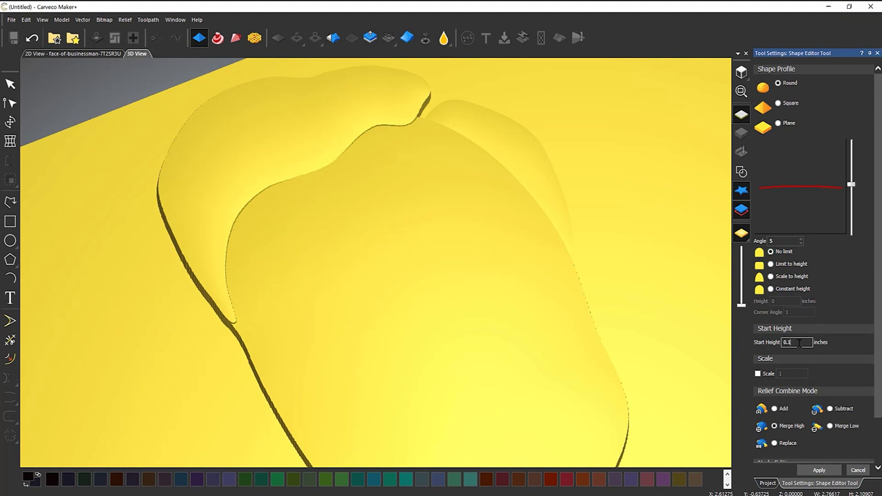
{"action": "type", "text": "6"}
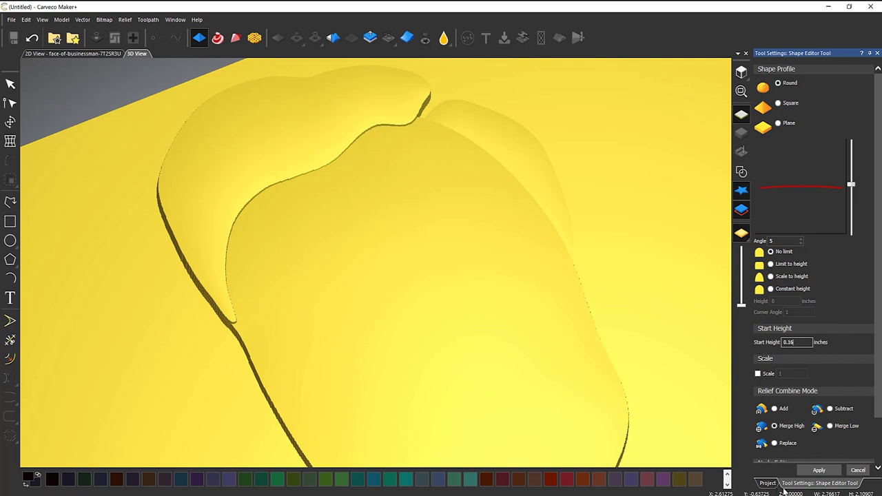
{"action": "left_click", "coordinate": [820, 471]}
{"action": "left_click", "coordinate": [741, 173]}
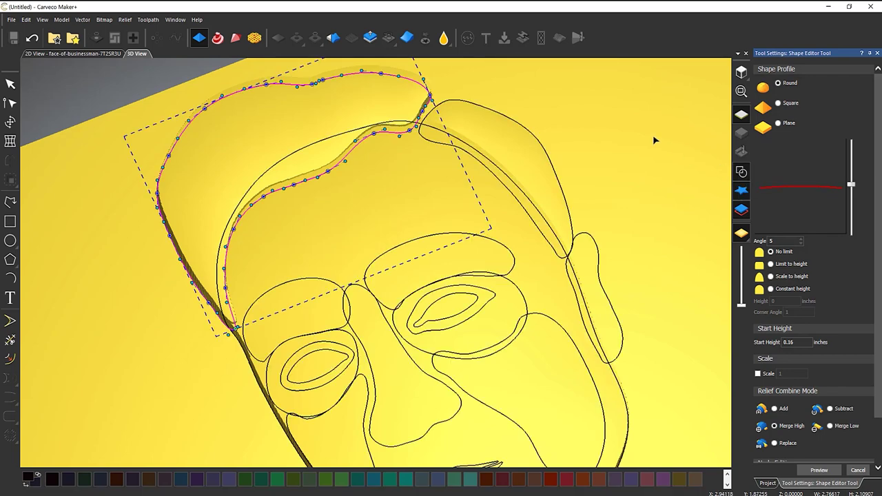
{"action": "scroll", "coordinate": [412, 297], "scroll_direction": "down", "scroll_amount": 2}
{"action": "scroll", "coordinate": [411, 297], "scroll_direction": "down", "scroll_amount": 4}
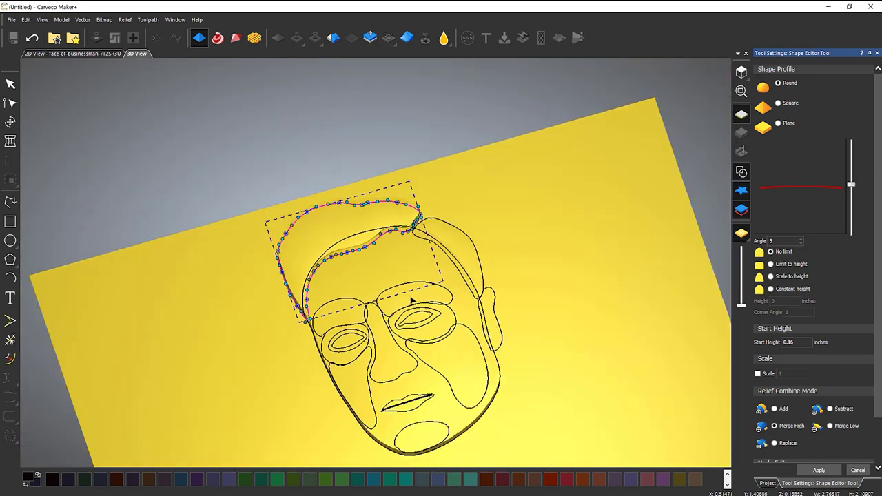
{"action": "scroll", "coordinate": [476, 319], "scroll_direction": "up", "scroll_amount": 5}
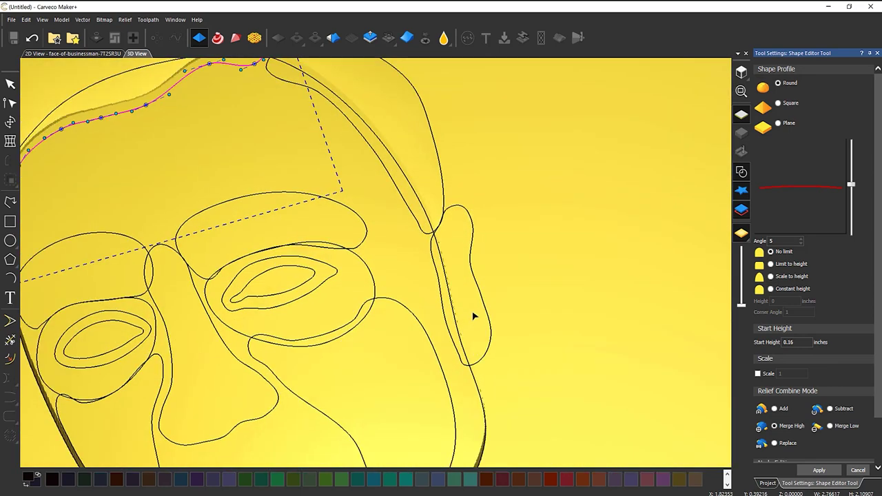
Step: Preview the ear outline as a Round profile at angle -5 on a 0.1-inch start height
{"action": "left_click", "coordinate": [480, 291]}
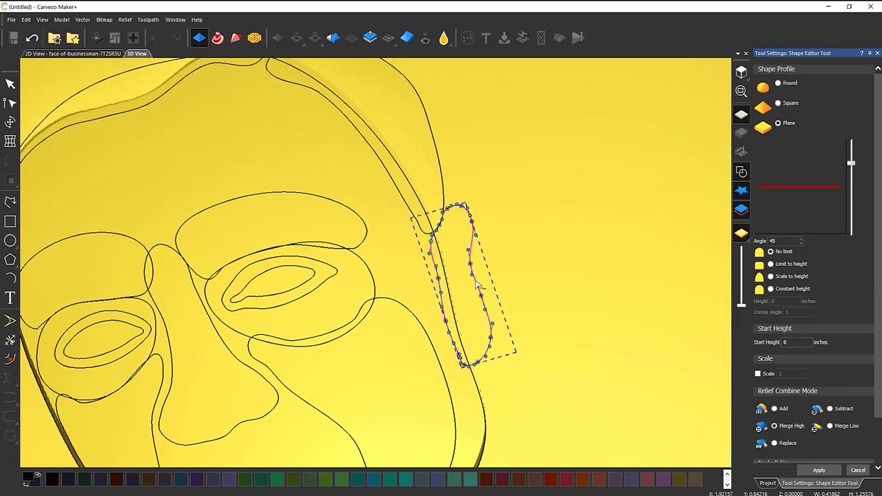
{"action": "left_click", "coordinate": [779, 84]}
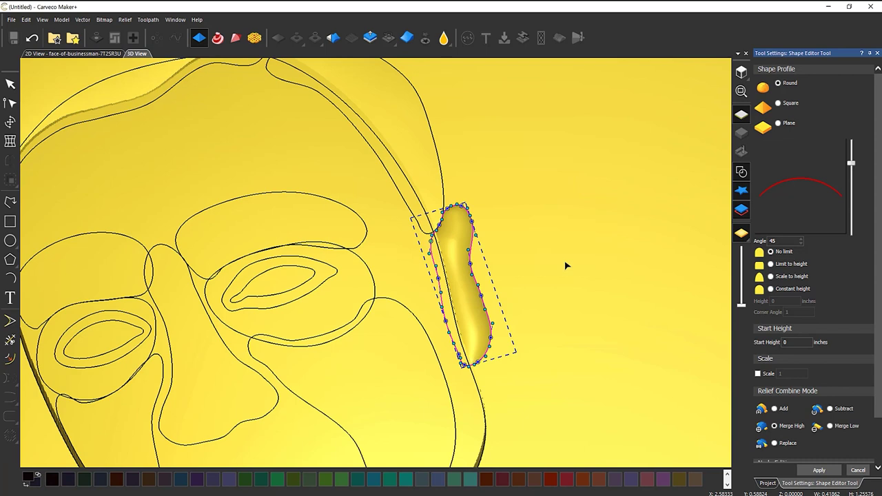
{"action": "left_click_drag", "start_coordinate": [851, 165], "coordinate": [852, 192]}
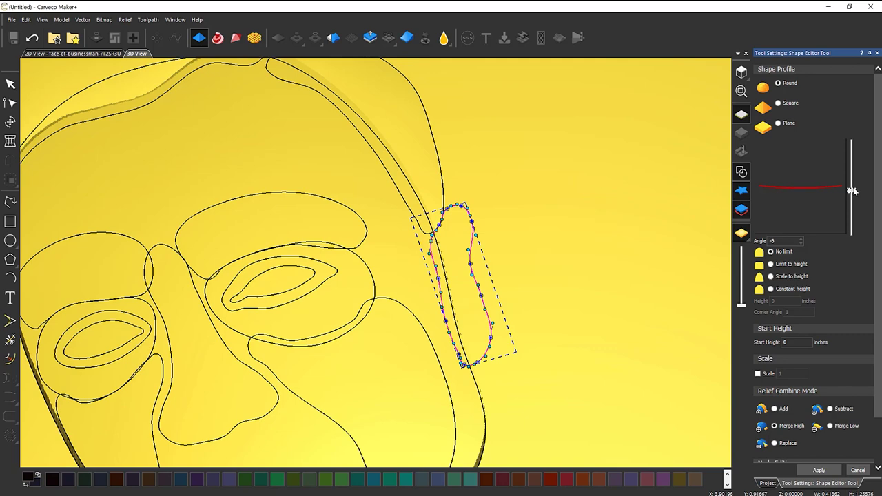
{"action": "left_click_drag", "start_coordinate": [478, 384], "coordinate": [402, 331]}
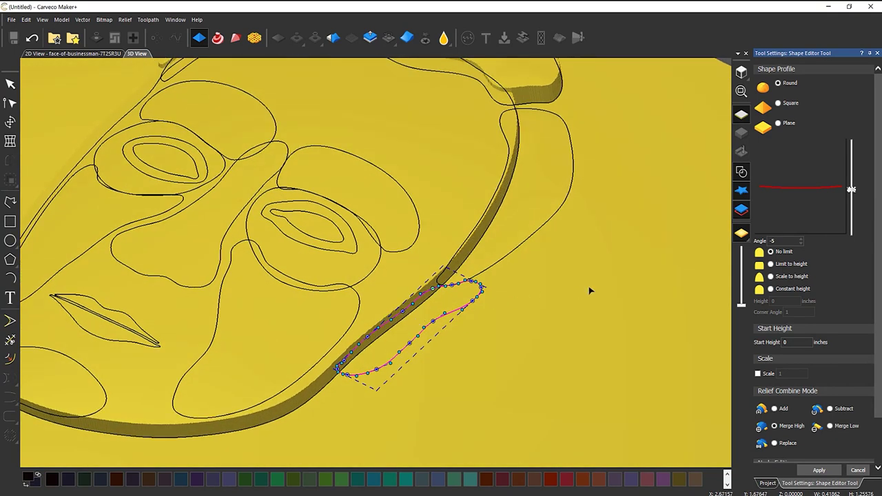
{"action": "left_click", "coordinate": [798, 343]}
{"action": "type", "text": "0.1"}
{"action": "left_click_drag", "start_coordinate": [317, 292], "coordinate": [310, 356]}
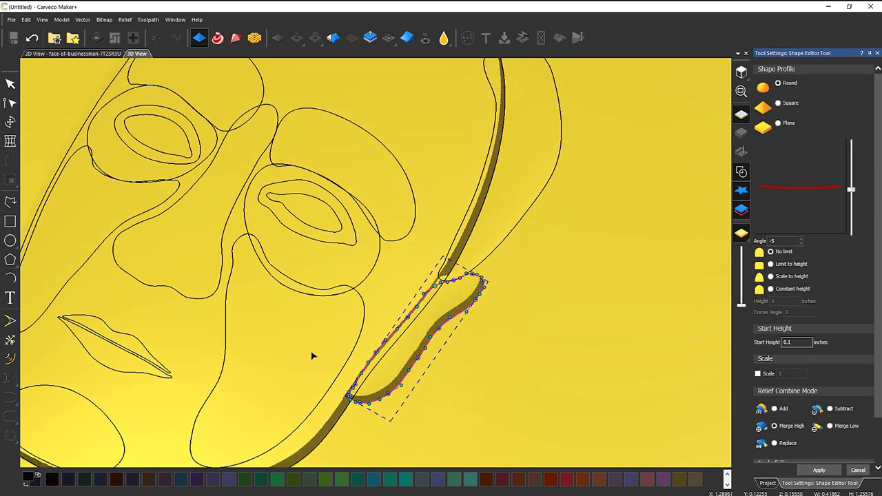
{"action": "scroll", "coordinate": [327, 356], "scroll_direction": "up", "scroll_amount": 3}
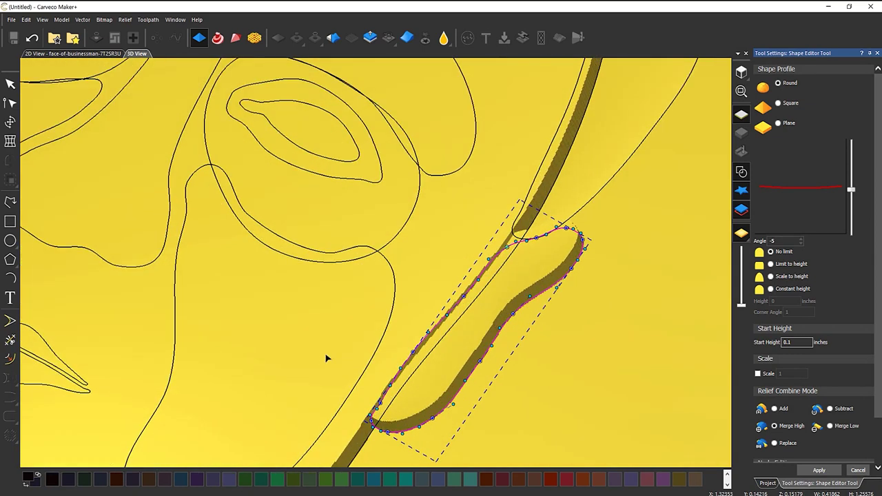
Step: Check the raised ear against the photo colours, then return to plain relief shading
{"action": "left_click", "coordinate": [740, 233]}
{"action": "left_click", "coordinate": [777, 233]}
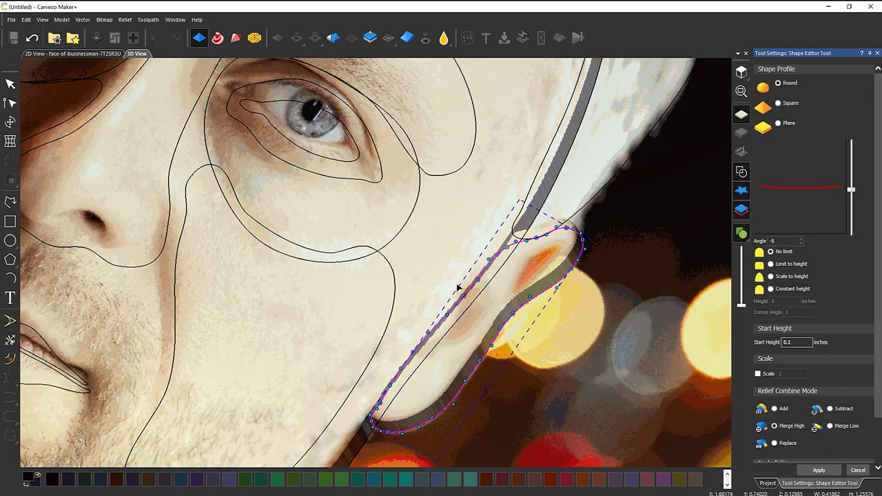
{"action": "left_click", "coordinate": [741, 173]}
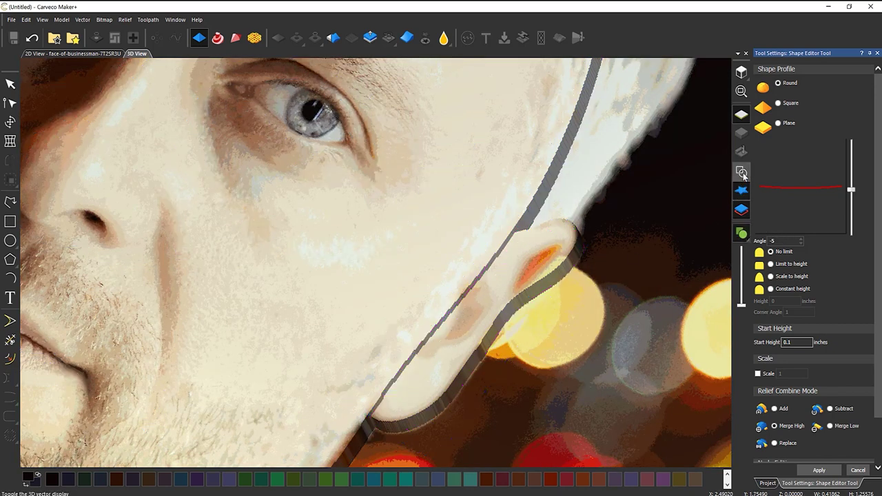
{"action": "left_click", "coordinate": [739, 86]}
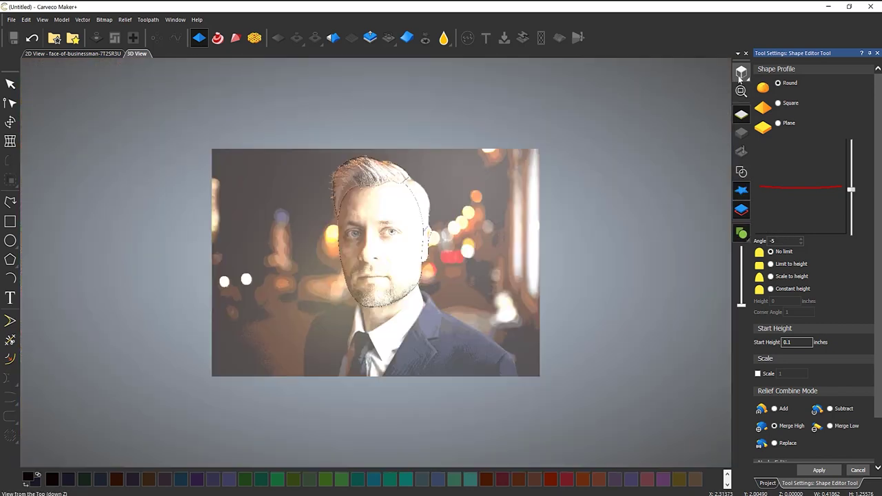
{"action": "scroll", "coordinate": [403, 257], "scroll_direction": "up", "scroll_amount": 4}
{"action": "scroll", "coordinate": [426, 241], "scroll_direction": "up", "scroll_amount": 1}
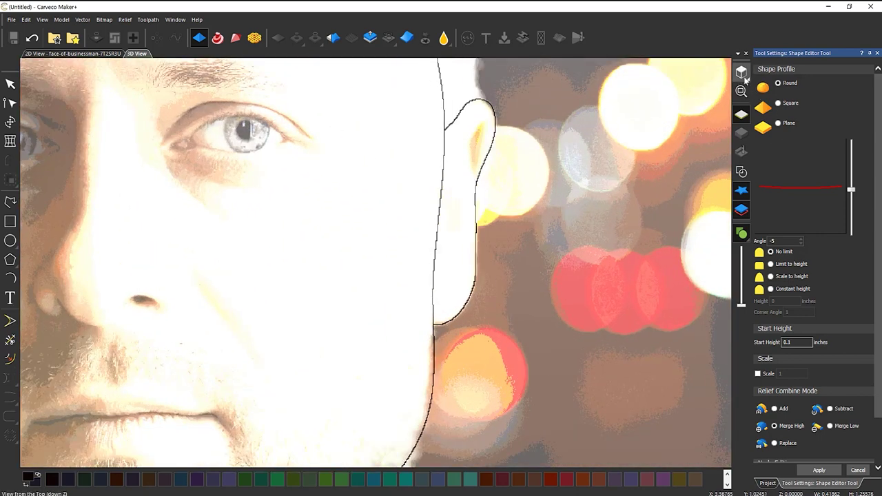
{"action": "left_click", "coordinate": [741, 172]}
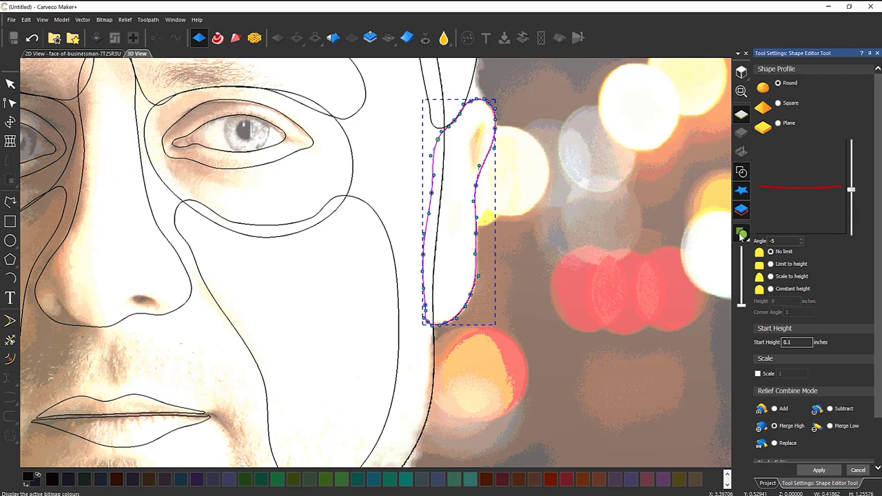
{"action": "left_click", "coordinate": [742, 232]}
{"action": "left_click_drag", "start_coordinate": [280, 362], "coordinate": [194, 249]}
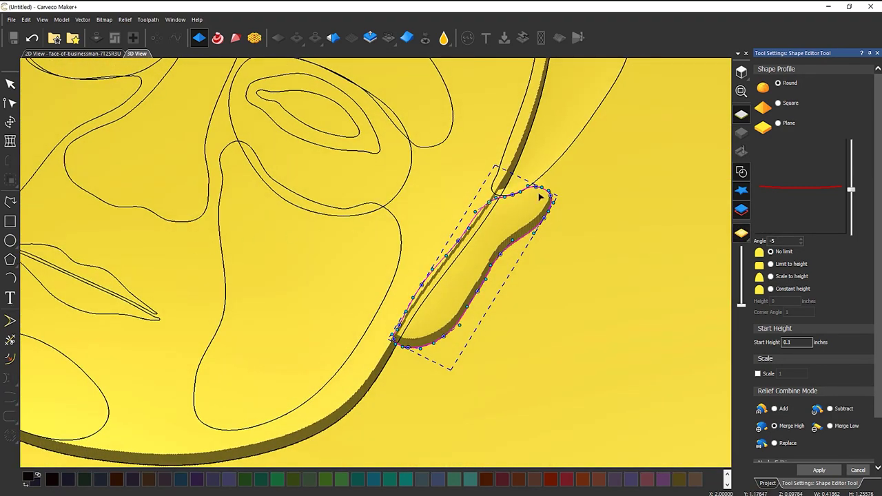
Step: Apply the ear relief with Merge High
{"action": "left_click", "coordinate": [822, 472]}
{"action": "scroll", "coordinate": [423, 227], "scroll_direction": "down", "scroll_amount": 5}
{"action": "scroll", "coordinate": [371, 155], "scroll_direction": "up", "scroll_amount": 3}
{"action": "left_click_drag", "start_coordinate": [421, 320], "coordinate": [444, 322]}
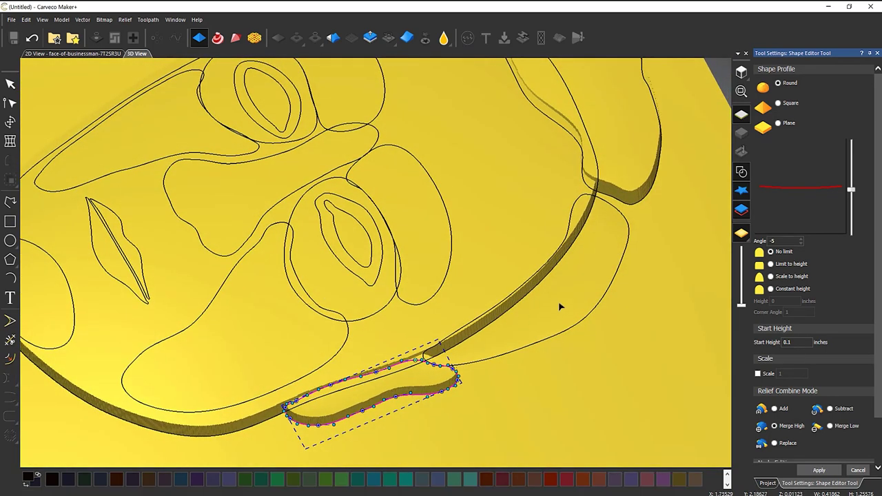
Step: Raise the curved temple outline on a 0.1-inch start height and apply it
{"action": "left_click", "coordinate": [552, 339]}
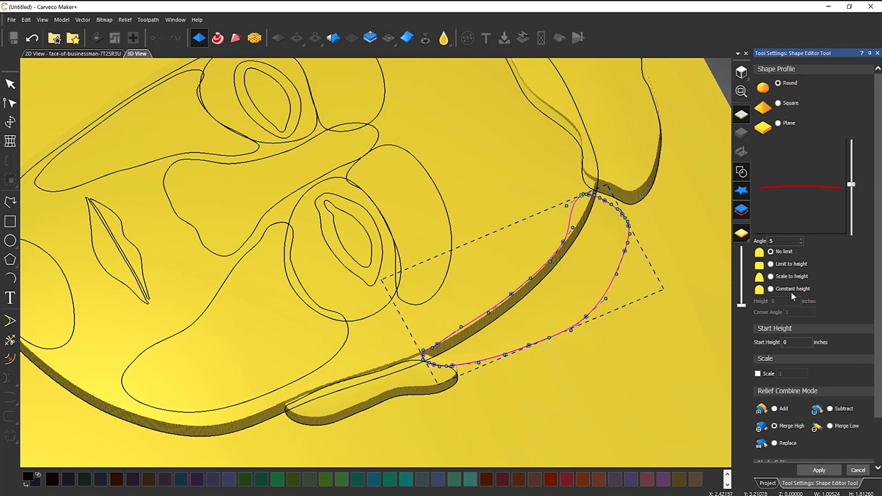
{"action": "left_click", "coordinate": [785, 342]}
{"action": "type", "text": ".1"}
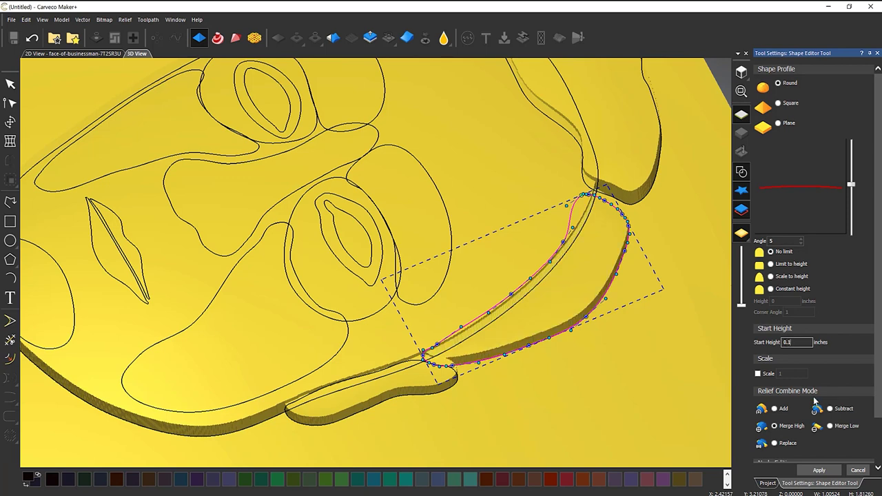
{"action": "left_click", "coordinate": [741, 171]}
{"action": "scroll", "coordinate": [510, 251], "scroll_direction": "down", "scroll_amount": 2}
{"action": "left_click_drag", "start_coordinate": [471, 265], "coordinate": [437, 282]}
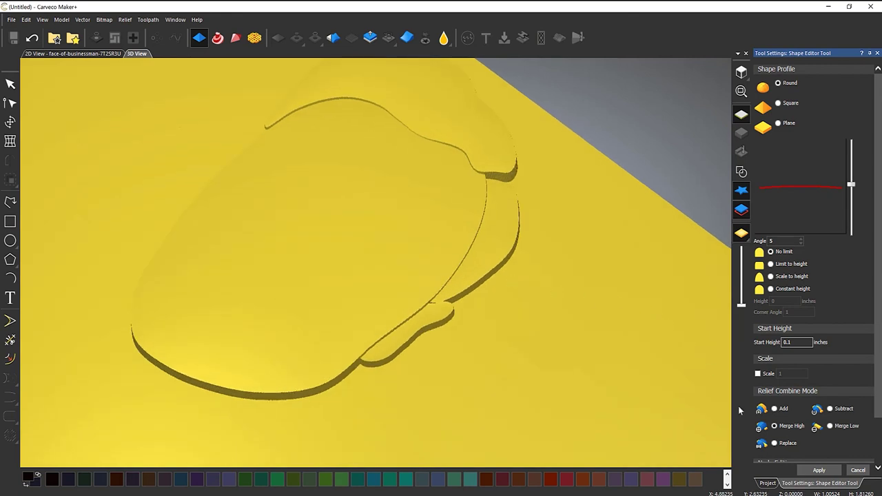
{"action": "left_click", "coordinate": [740, 172]}
{"action": "left_click", "coordinate": [819, 470]}
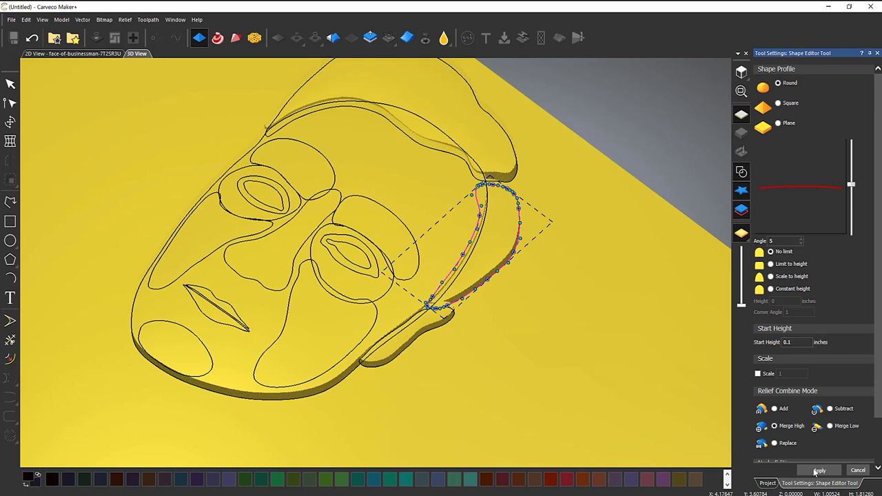
Step: Review the relief from top and perspective views, then select the eye-surround outline
{"action": "left_click", "coordinate": [741, 72]}
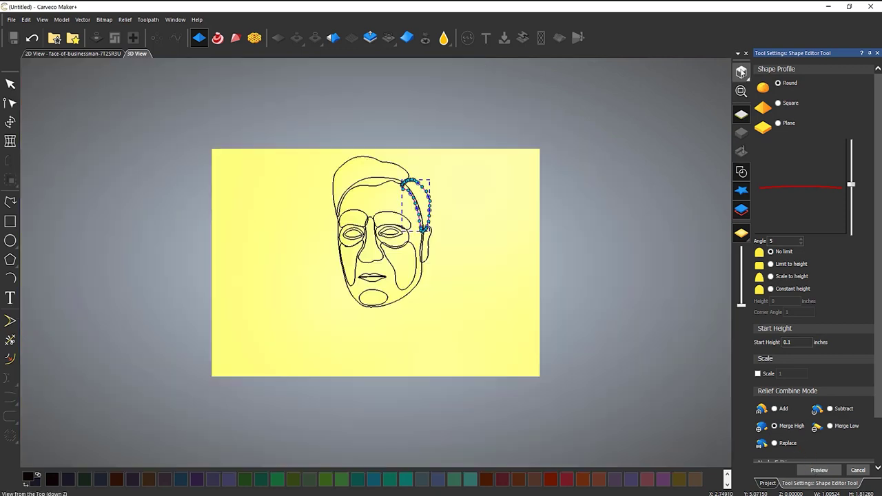
{"action": "scroll", "coordinate": [363, 241], "scroll_direction": "up", "scroll_amount": 3}
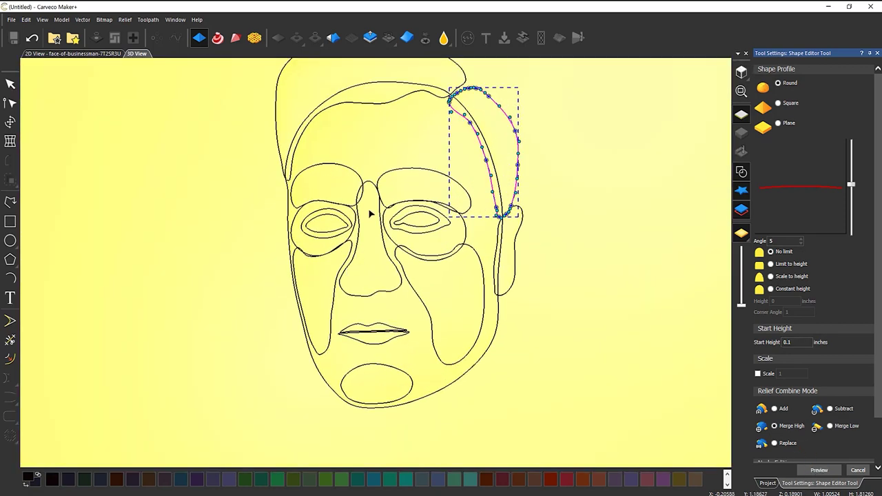
{"action": "left_click_drag", "start_coordinate": [473, 282], "coordinate": [503, 199]}
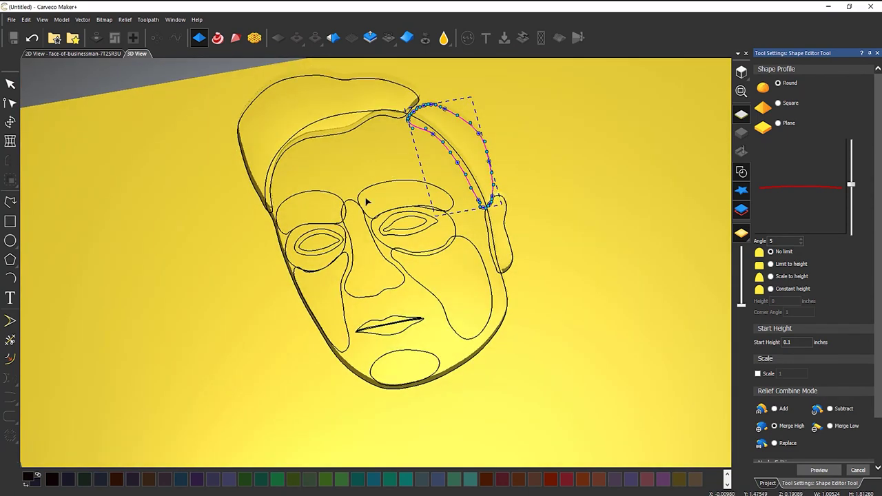
{"action": "scroll", "coordinate": [370, 195], "scroll_direction": "up", "scroll_amount": 2}
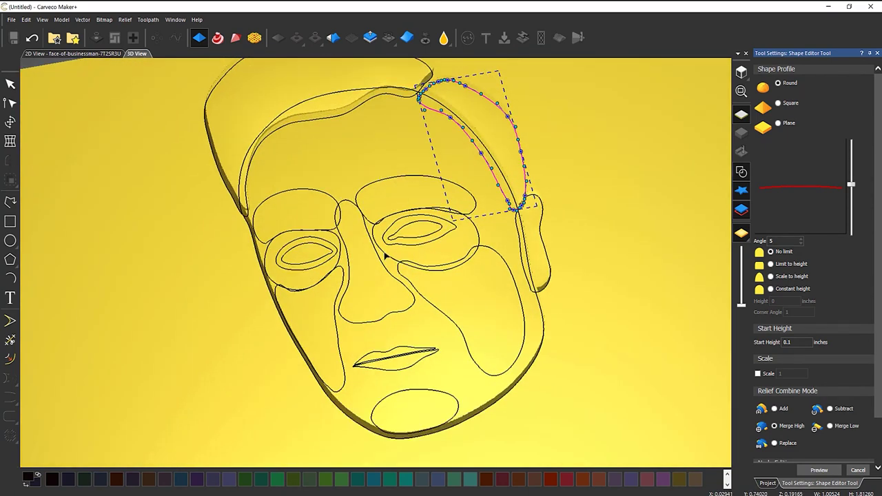
{"action": "left_click", "coordinate": [384, 255]}
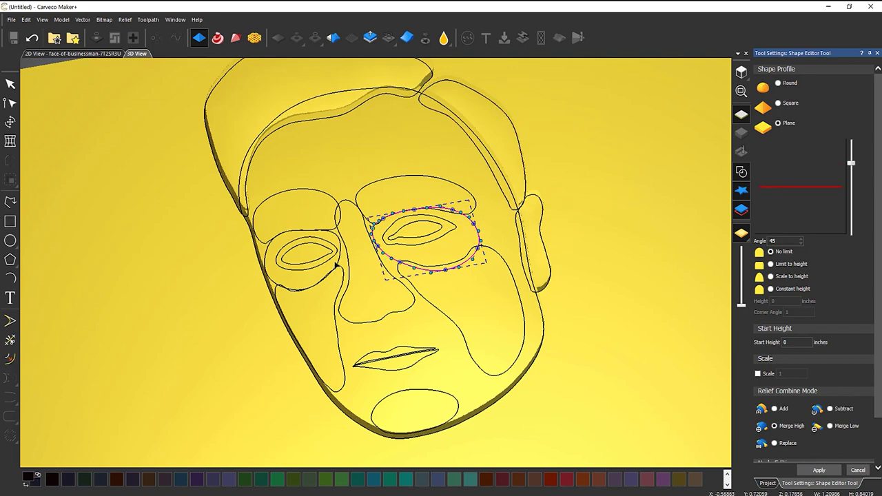
Step: Raise both eye surrounds as shallow Round-profile reliefs at angle about -5, added onto the face
{"action": "left_click", "coordinate": [340, 256], "text": "shift"}
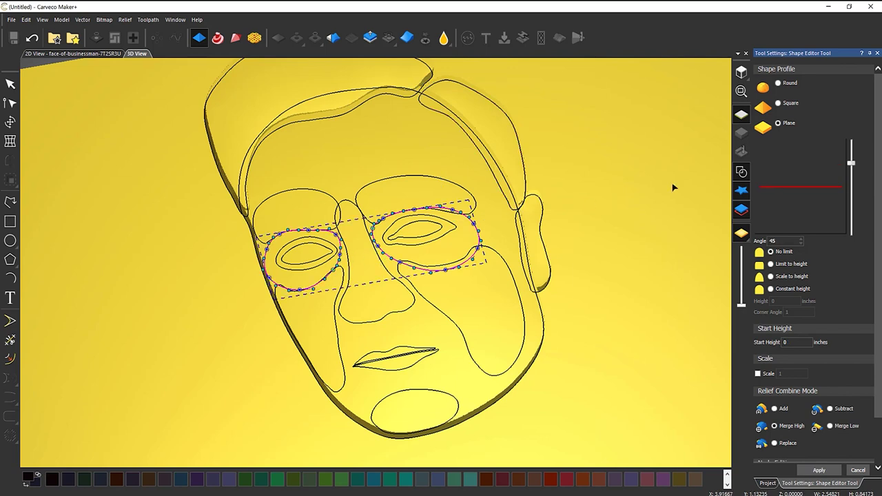
{"action": "left_click", "coordinate": [778, 83]}
{"action": "left_click_drag", "start_coordinate": [851, 163], "coordinate": [852, 191]}
{"action": "left_click", "coordinate": [739, 179]}
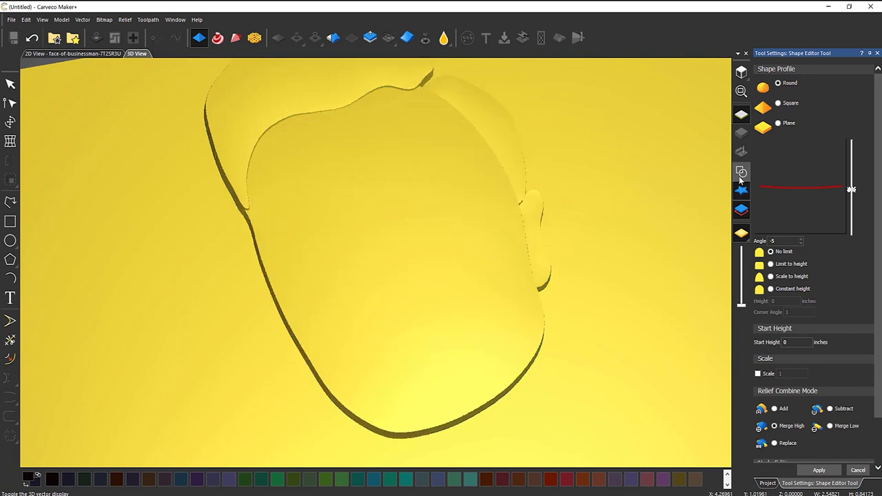
{"action": "left_click", "coordinate": [775, 409]}
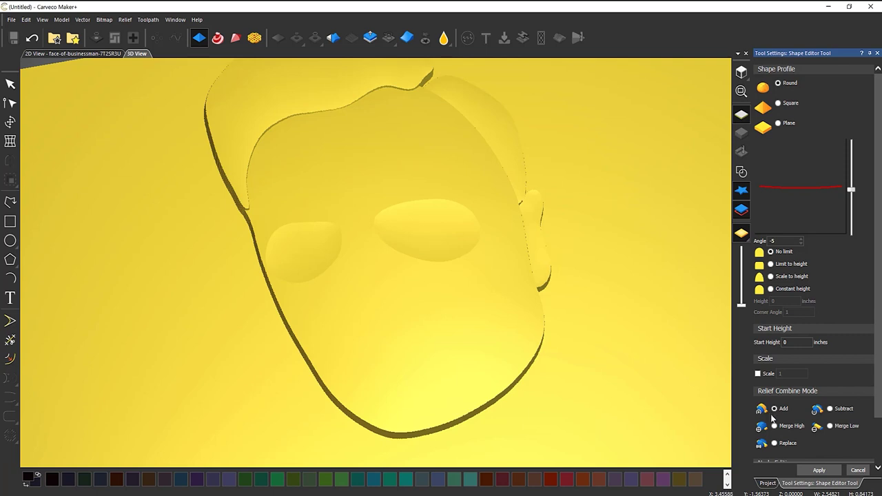
{"action": "left_click", "coordinate": [818, 470]}
{"action": "left_click", "coordinate": [742, 171]}
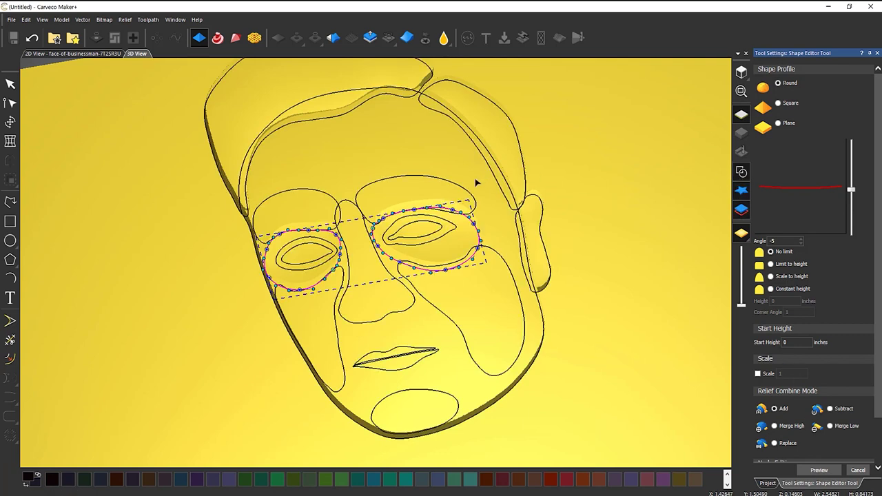
Step: Select both brow outlines, both cheek outlines and the chin outline
{"action": "left_click", "coordinate": [376, 186]}
{"action": "left_click", "coordinate": [330, 197], "text": "shift"}
{"action": "left_click", "coordinate": [335, 311], "text": "shift"}
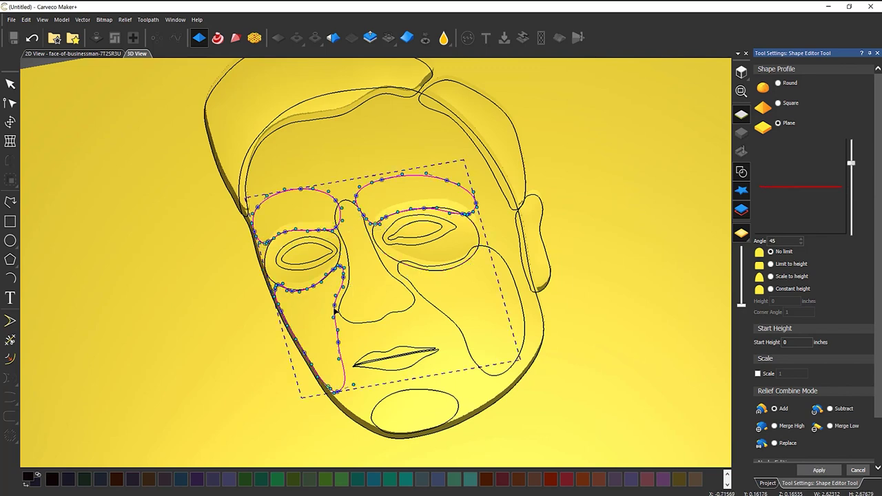
{"action": "left_click", "coordinate": [446, 313], "text": "shift"}
{"action": "left_click", "coordinate": [437, 391], "text": "shift"}
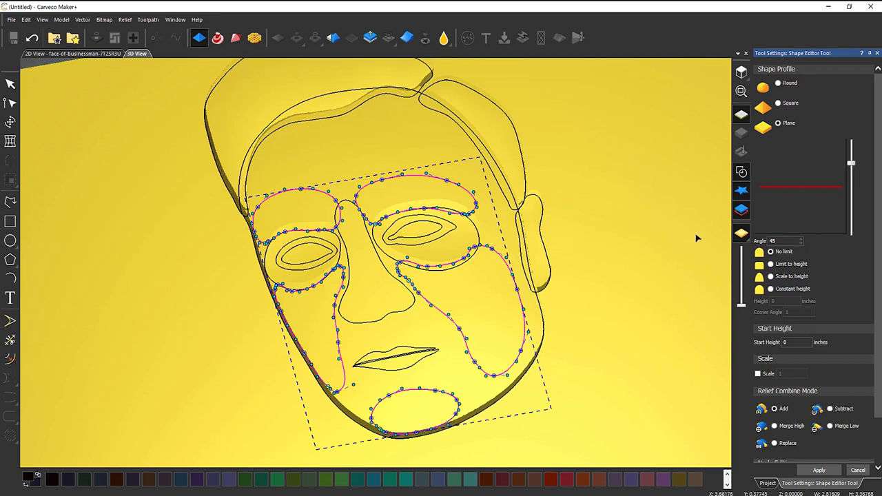
Step: Give the brows, cheeks and chin a Round profile at angle 5, added onto the face
{"action": "left_click", "coordinate": [779, 83]}
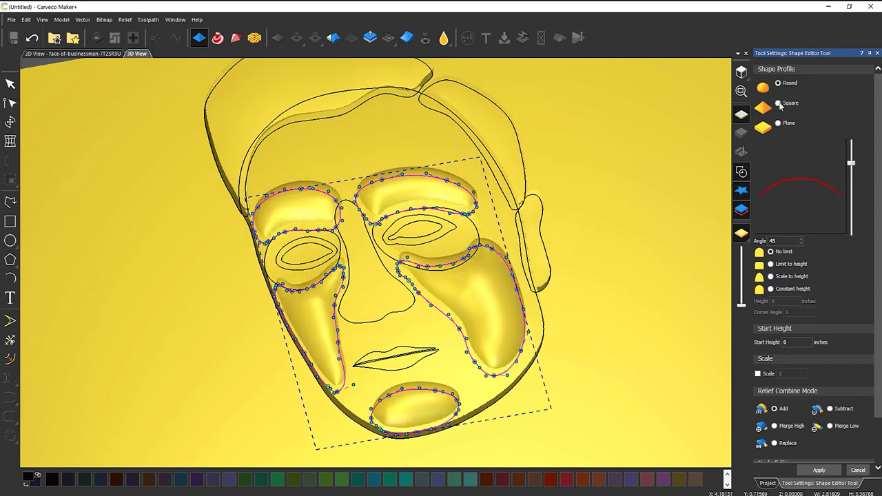
{"action": "left_click", "coordinate": [743, 174]}
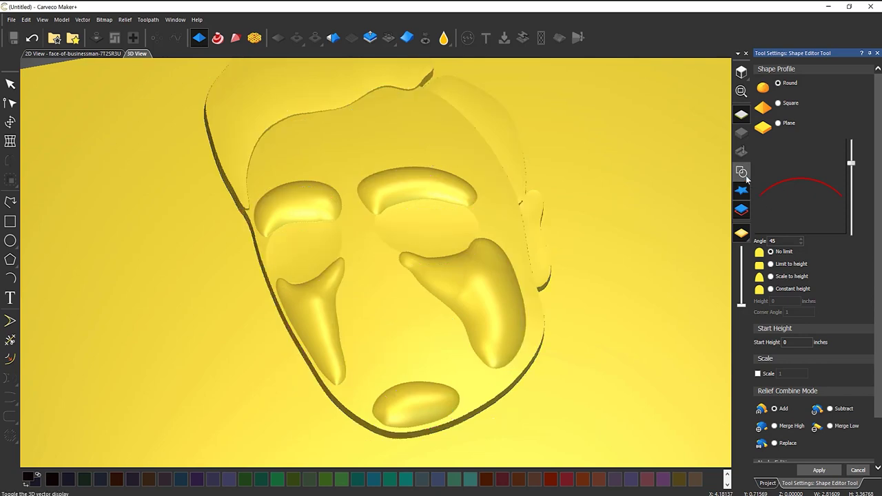
{"action": "left_click", "coordinate": [745, 175]}
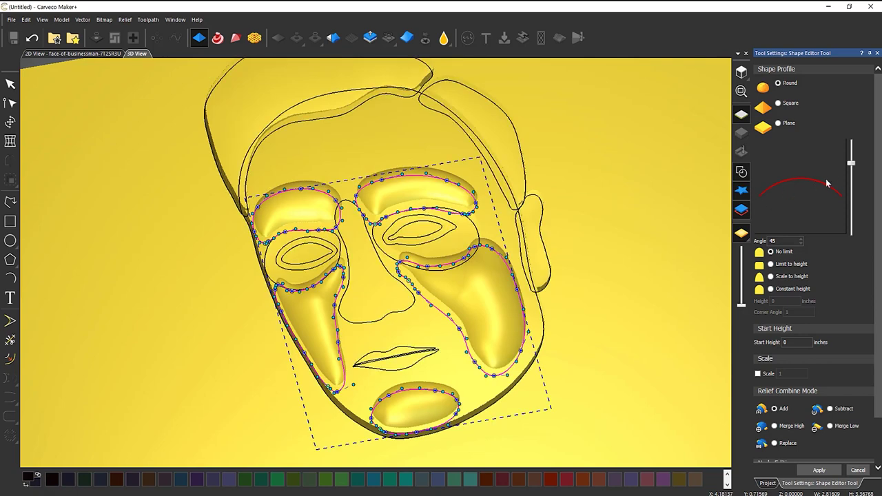
{"action": "left_click_drag", "start_coordinate": [851, 163], "coordinate": [851, 183]}
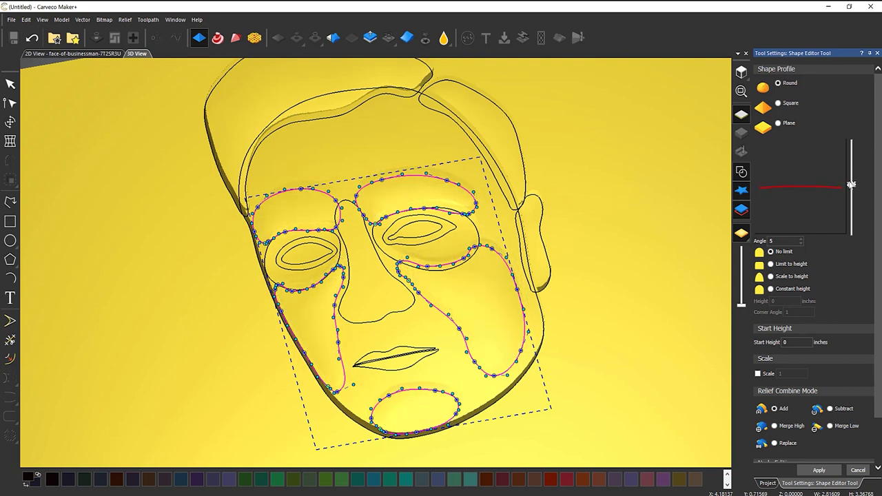
{"action": "left_click", "coordinate": [743, 175]}
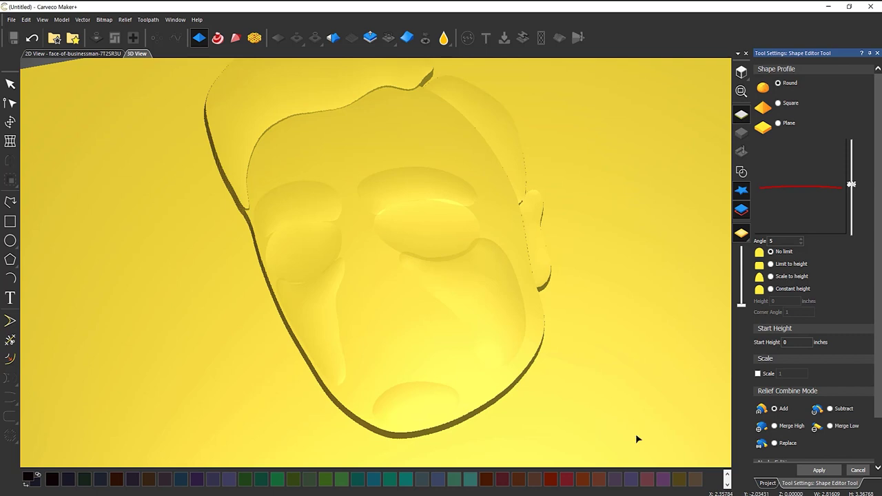
{"action": "left_click", "coordinate": [813, 471]}
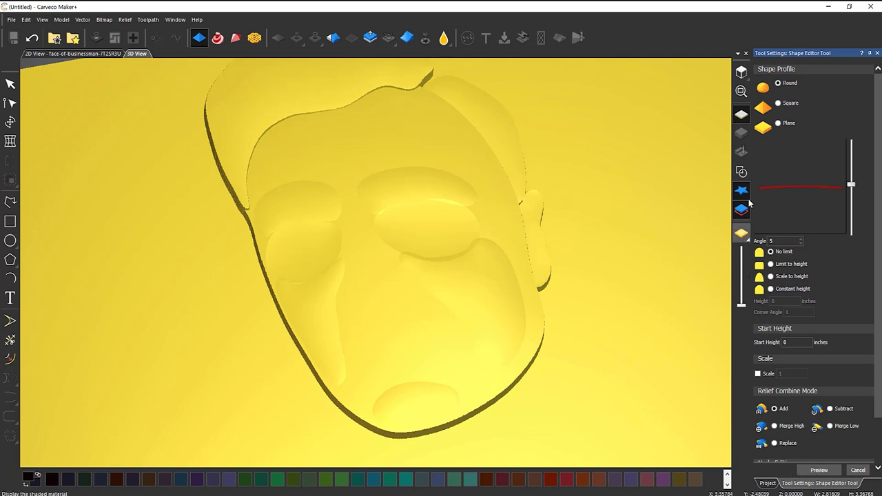
{"action": "left_click", "coordinate": [741, 172]}
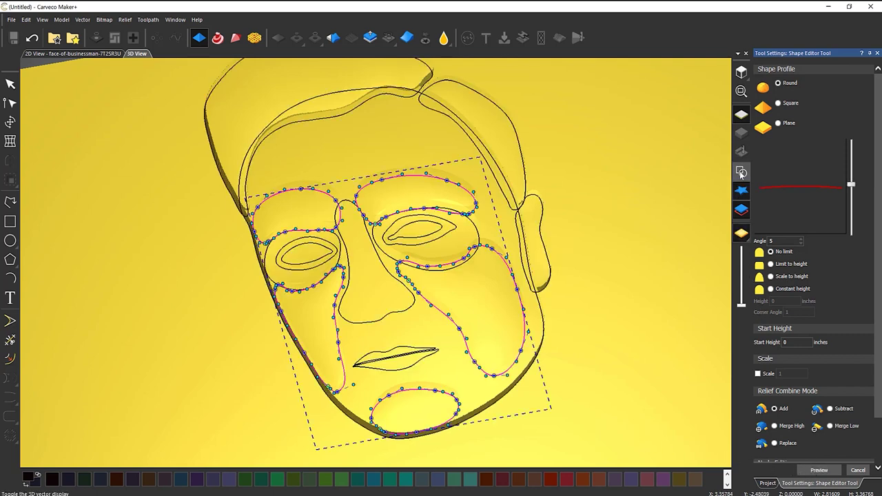
Step: Raise the nose as a gentle Round-profile relief at angle 10, added onto the face
{"action": "left_click", "coordinate": [382, 269]}
{"action": "left_click", "coordinate": [778, 83]}
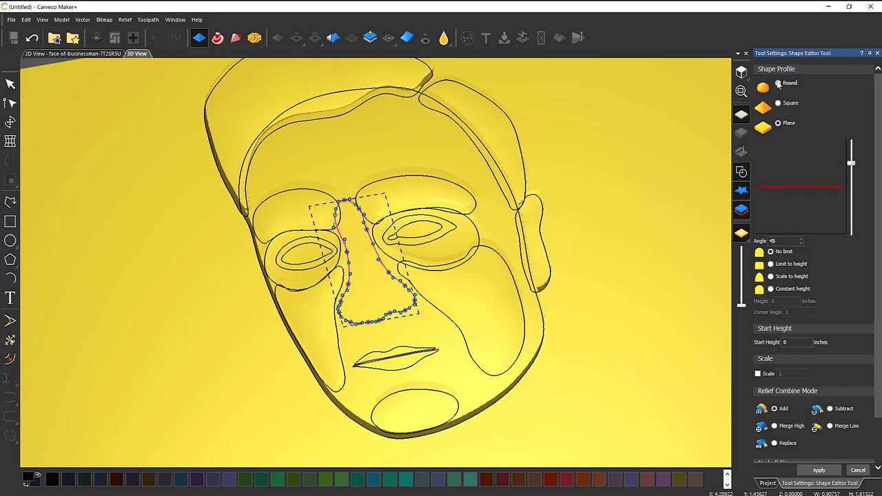
{"action": "left_click", "coordinate": [746, 174]}
{"action": "left_click_drag", "start_coordinate": [852, 164], "coordinate": [851, 182]}
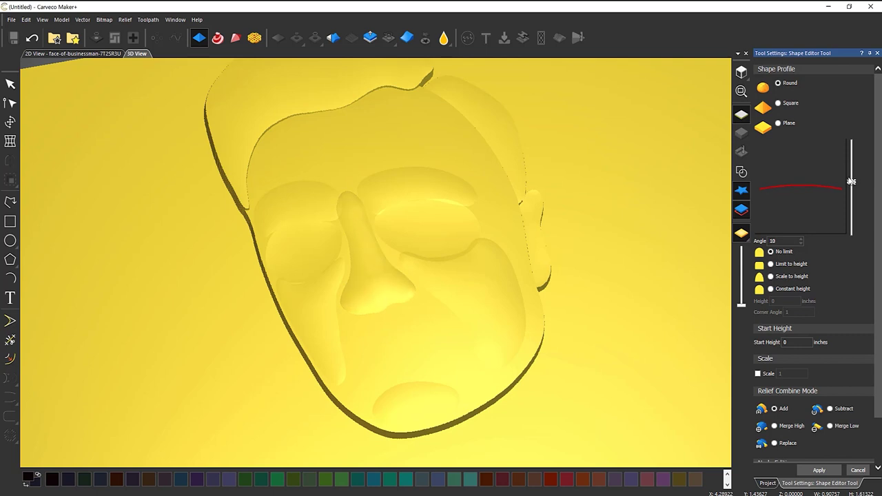
{"action": "left_click", "coordinate": [820, 470]}
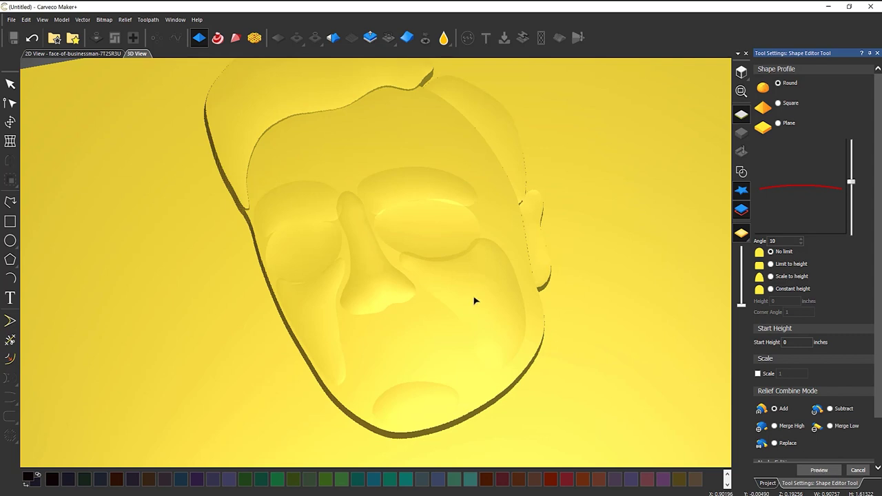
{"action": "left_click", "coordinate": [741, 172]}
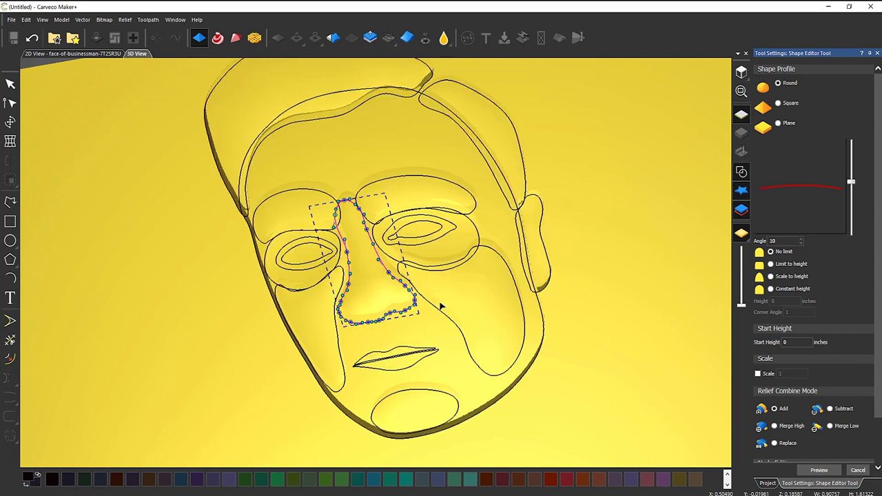
{"action": "left_click", "coordinate": [433, 242]}
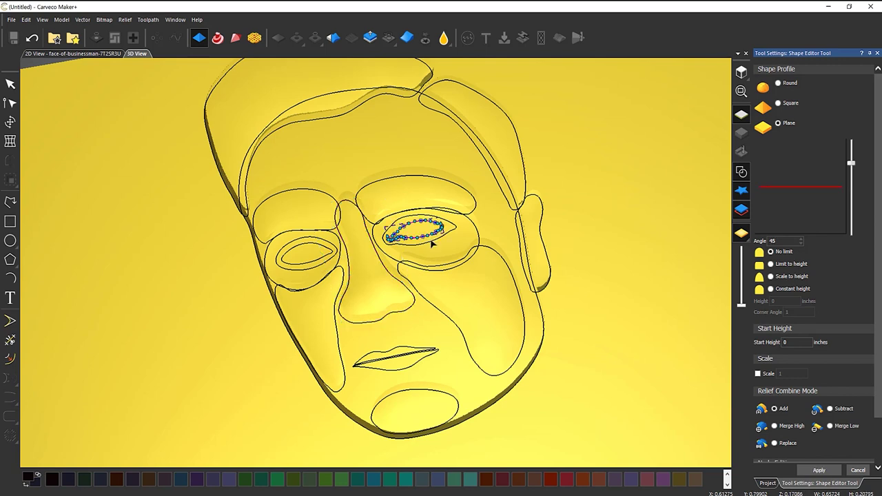
Step: Raise both eyes inside their sockets as Round-profile reliefs at angle 10, added onto the face
{"action": "left_click", "coordinate": [326, 246], "text": "shift"}
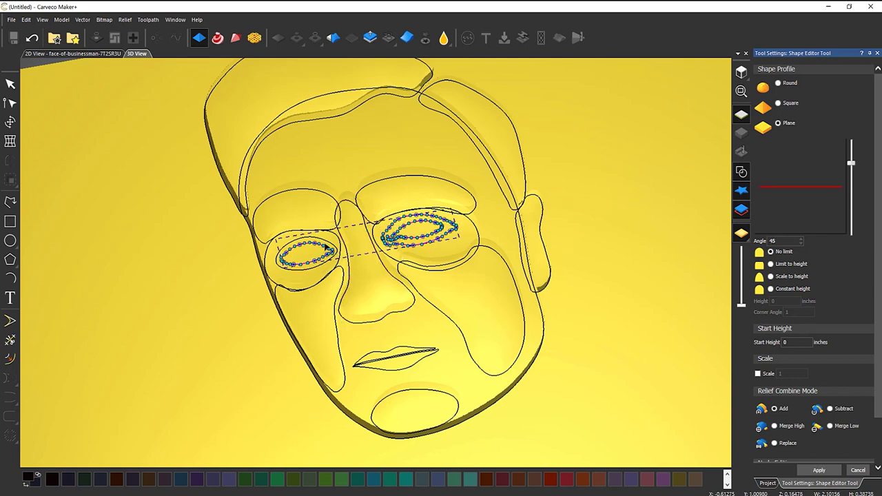
{"action": "left_click", "coordinate": [335, 246], "text": "shift"}
{"action": "left_click", "coordinate": [778, 83]}
{"action": "left_click", "coordinate": [742, 172]}
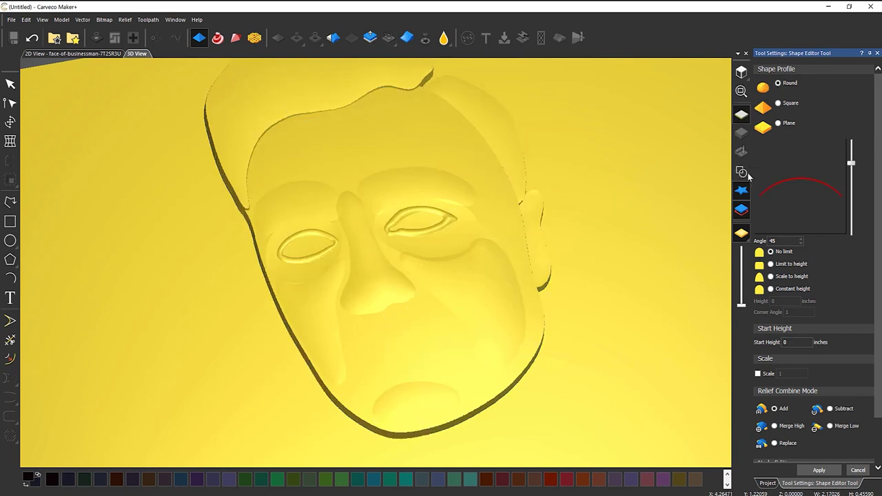
{"action": "left_click_drag", "start_coordinate": [851, 163], "coordinate": [851, 182]}
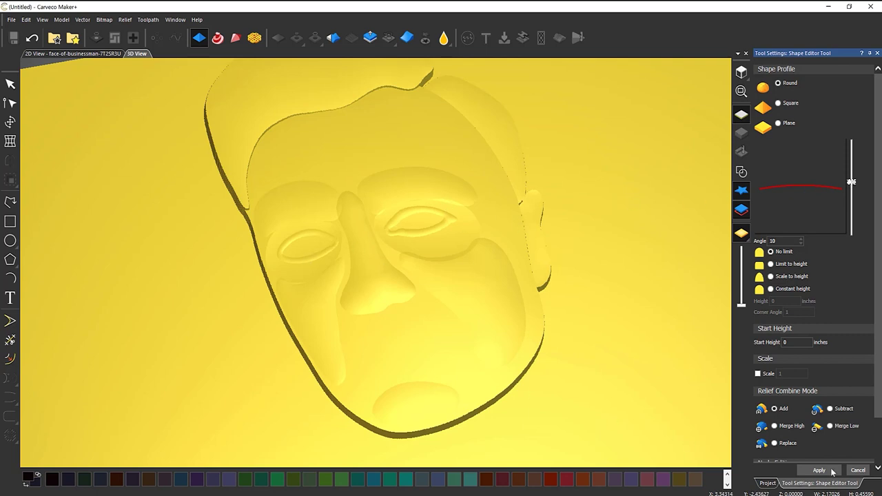
{"action": "left_click", "coordinate": [832, 471]}
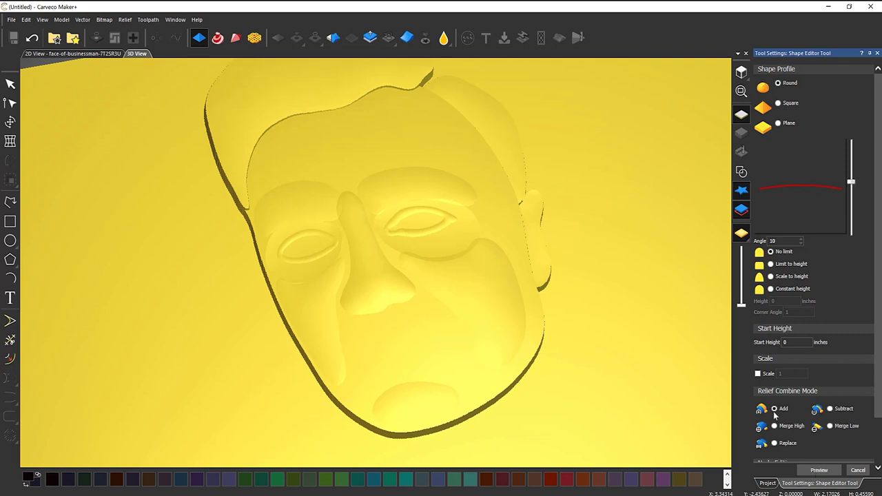
{"action": "left_click", "coordinate": [739, 173]}
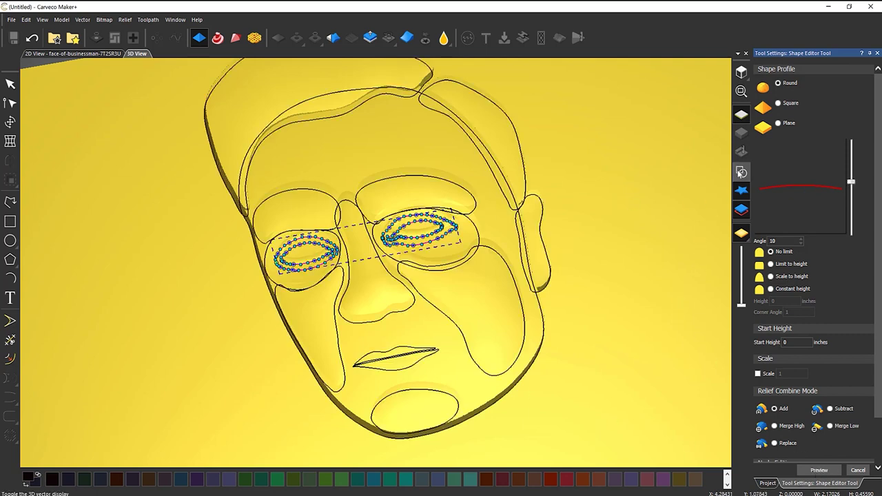
Step: Raise the lips as a shallow Round-profile relief at angle 13, added onto the face
{"action": "left_click", "coordinate": [417, 360]}
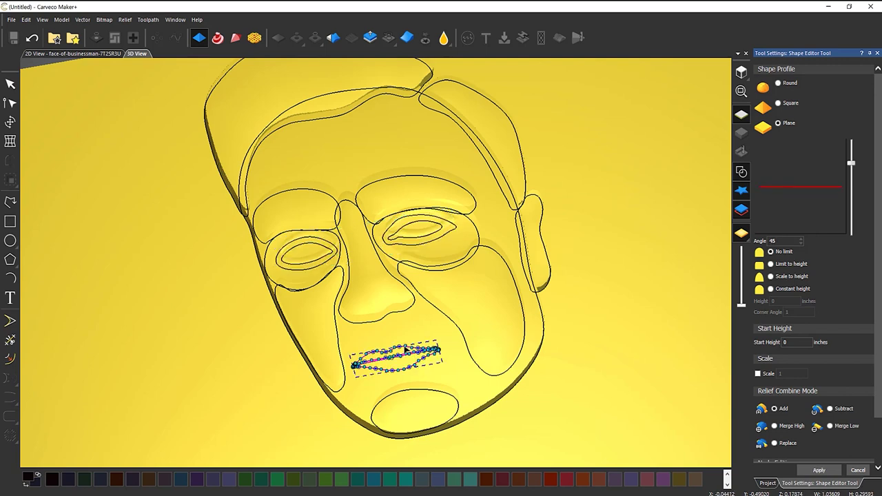
{"action": "scroll", "coordinate": [396, 356], "scroll_direction": "up", "scroll_amount": 3}
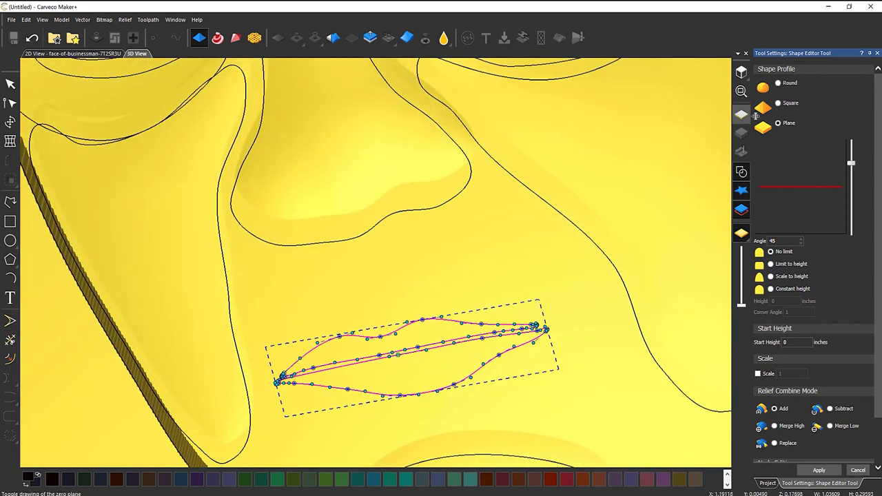
{"action": "left_click", "coordinate": [778, 83]}
{"action": "left_click_drag", "start_coordinate": [852, 165], "coordinate": [852, 179]}
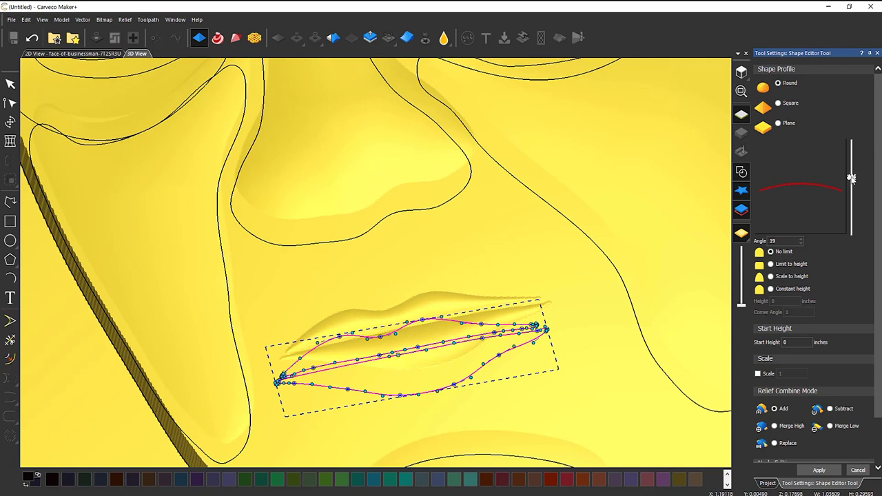
{"action": "left_click", "coordinate": [742, 172]}
{"action": "scroll", "coordinate": [477, 205], "scroll_direction": "down", "scroll_amount": 8}
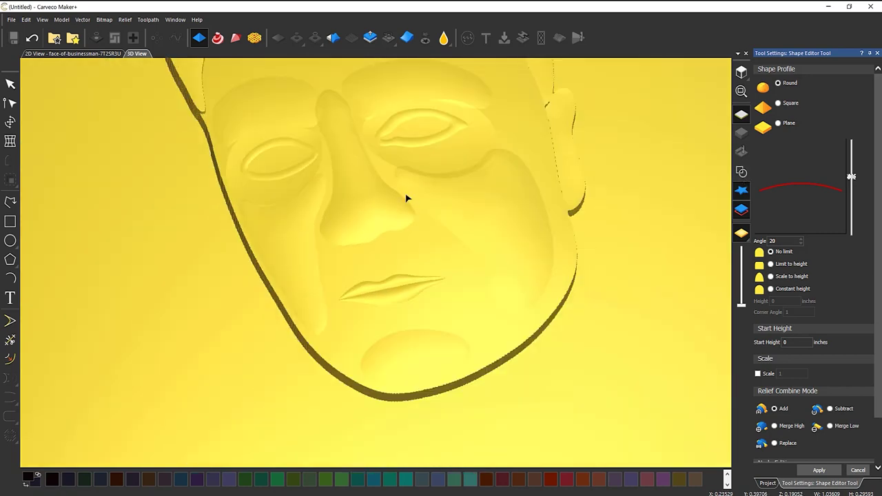
{"action": "scroll", "coordinate": [376, 185], "scroll_direction": "up", "scroll_amount": 5}
{"action": "scroll", "coordinate": [376, 295], "scroll_direction": "up", "scroll_amount": 2}
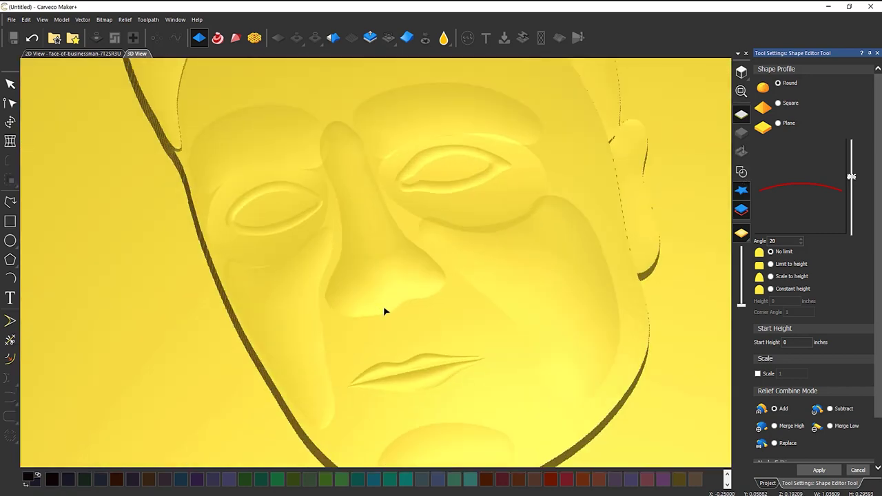
{"action": "left_click_drag", "start_coordinate": [852, 177], "coordinate": [852, 181]}
{"action": "scroll", "coordinate": [516, 299], "scroll_direction": "down", "scroll_amount": 4}
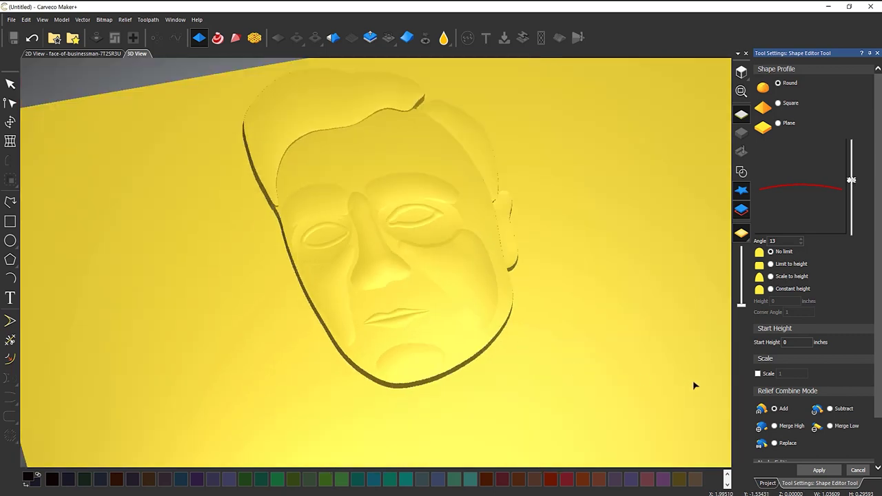
{"action": "left_click", "coordinate": [820, 470]}
Step: Close shape editing and orbit the 3D view to inspect the finished face relief without vectors
{"action": "left_click", "coordinate": [878, 54]}
{"action": "left_click", "coordinate": [742, 172]}
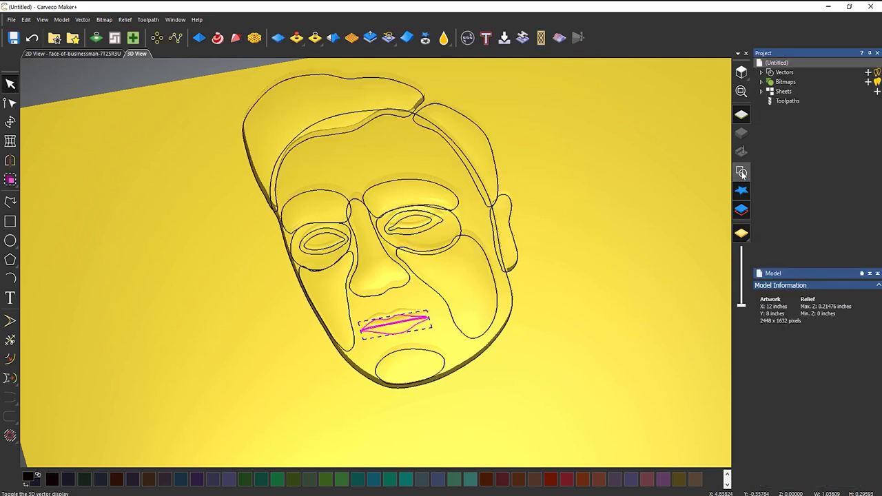
{"action": "left_click_drag", "start_coordinate": [480, 242], "coordinate": [399, 259]}
{"action": "scroll", "coordinate": [400, 261], "scroll_direction": "up", "scroll_amount": 5}
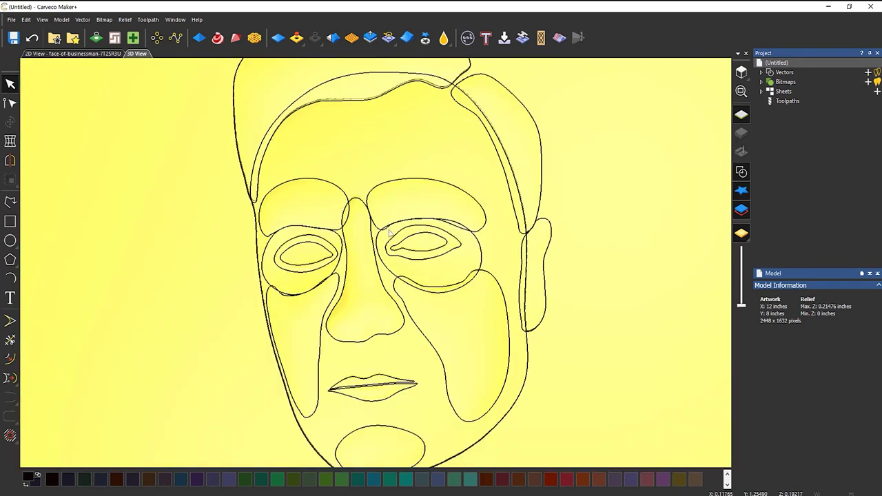
{"action": "left_click_drag", "start_coordinate": [449, 338], "coordinate": [612, 212]}
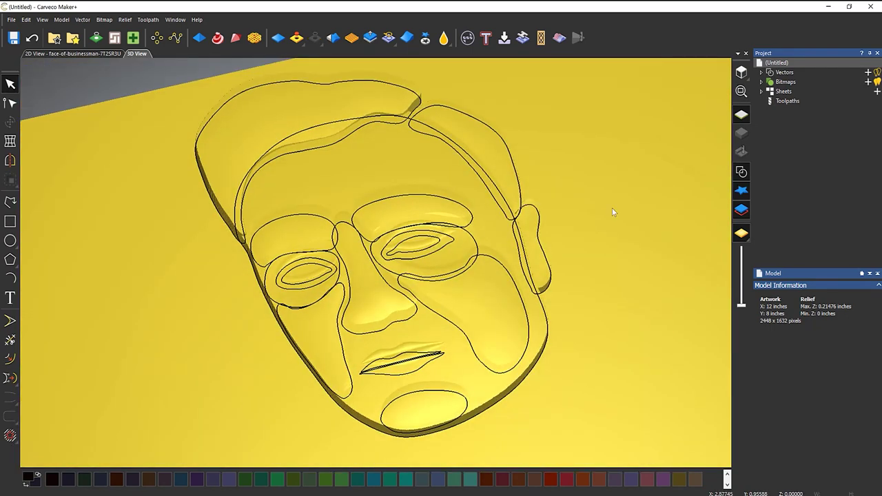
{"action": "left_click", "coordinate": [741, 171]}
{"action": "left_click_drag", "start_coordinate": [559, 200], "coordinate": [450, 258]}
{"action": "scroll", "coordinate": [407, 255], "scroll_direction": "up", "scroll_amount": 2}
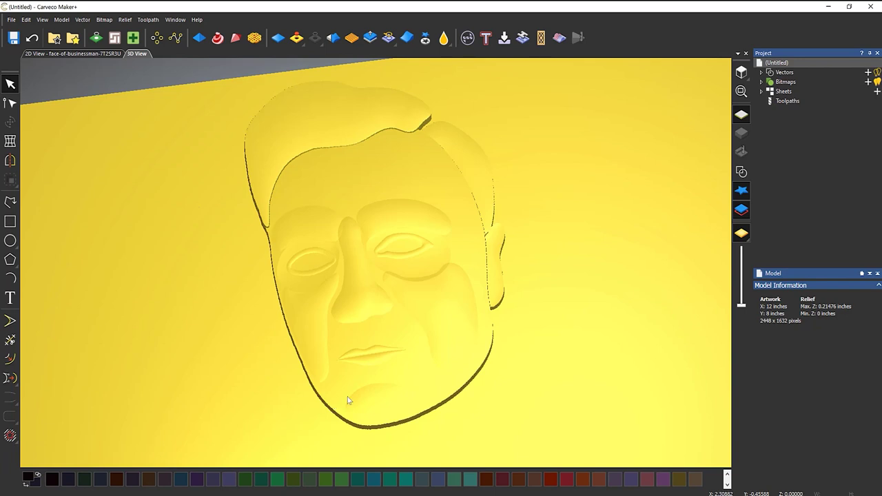
Step: Display the businessman photo's bitmap colours on the relief and zoom in on the face
{"action": "mouse_move", "coordinate": [741, 235]}
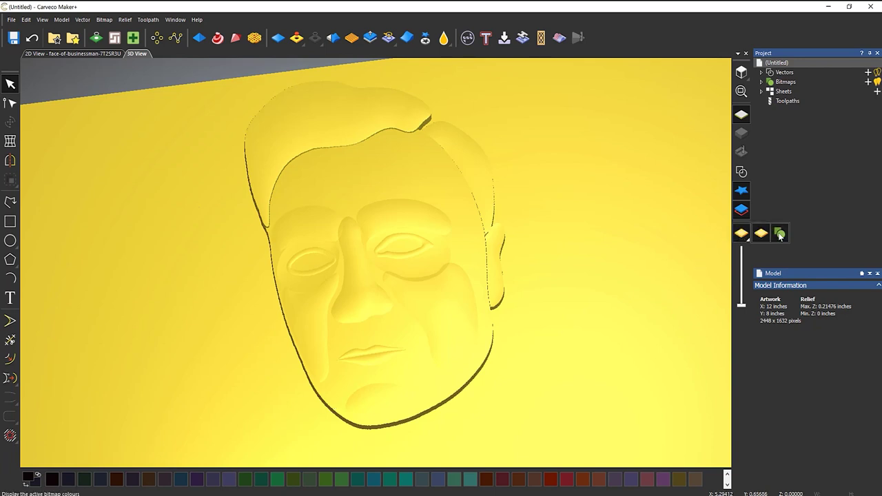
{"action": "left_click", "coordinate": [779, 234]}
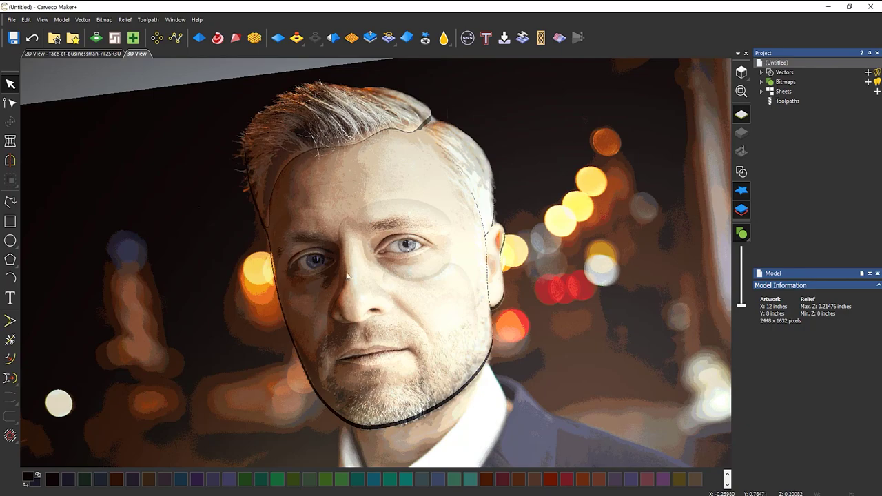
{"action": "scroll", "coordinate": [348, 277], "scroll_direction": "up", "scroll_amount": 2}
{"action": "mouse_move", "coordinate": [376, 290]}
{"action": "left_mouse_down"}
{"action": "mouse_move", "coordinate": [429, 289]}
{"action": "mouse_move", "coordinate": [465, 177]}
{"action": "mouse_move", "coordinate": [407, 335]}
{"action": "mouse_move", "coordinate": [429, 292]}
{"action": "mouse_move", "coordinate": [429, 309]}
{"action": "mouse_move", "coordinate": [388, 296]}
{"action": "left_mouse_up"}
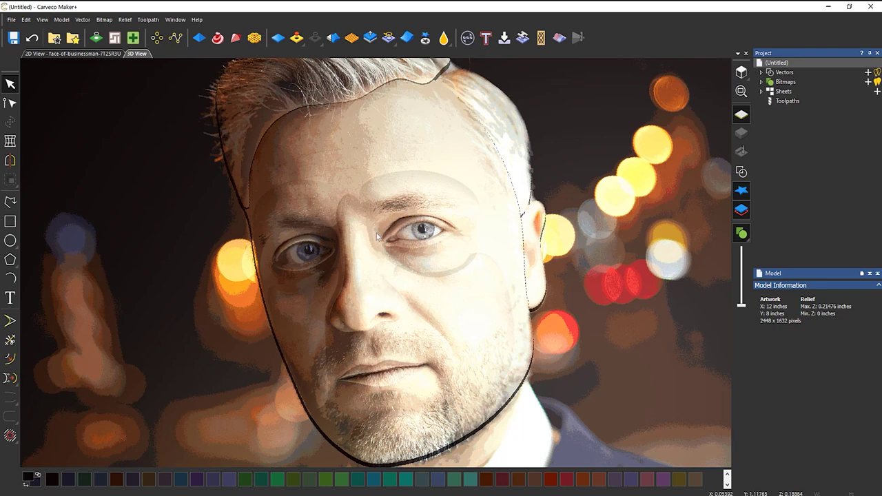
{"action": "scroll", "coordinate": [401, 293], "scroll_direction": "down", "scroll_amount": 1}
{"action": "scroll", "coordinate": [402, 293], "scroll_direction": "up", "scroll_amount": 3}
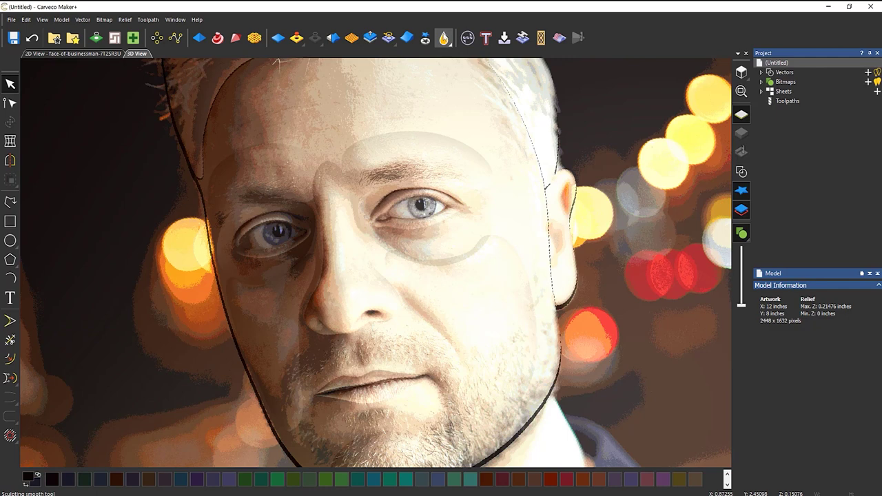
{"action": "left_click", "coordinate": [444, 38]}
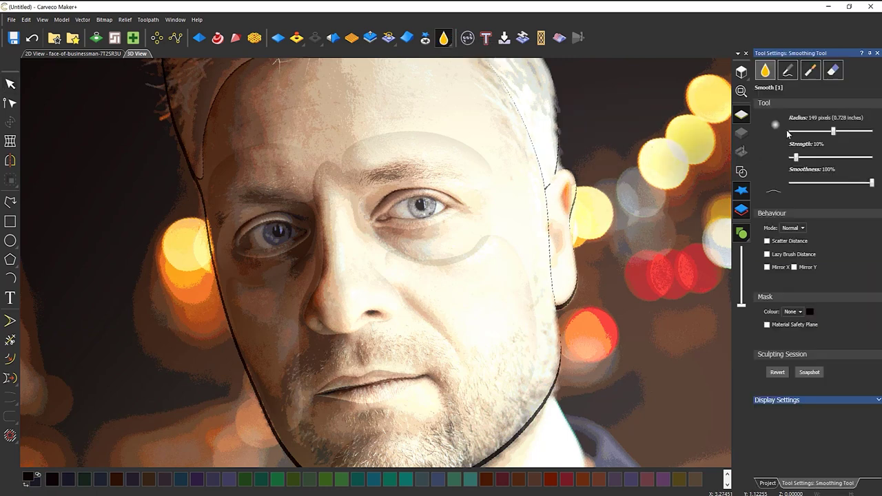
Step: Shrink the smoothing brush radius to 51 pixels and smooth the left face and forehead edges
{"action": "left_click_drag", "start_coordinate": [832, 131], "coordinate": [812, 131]}
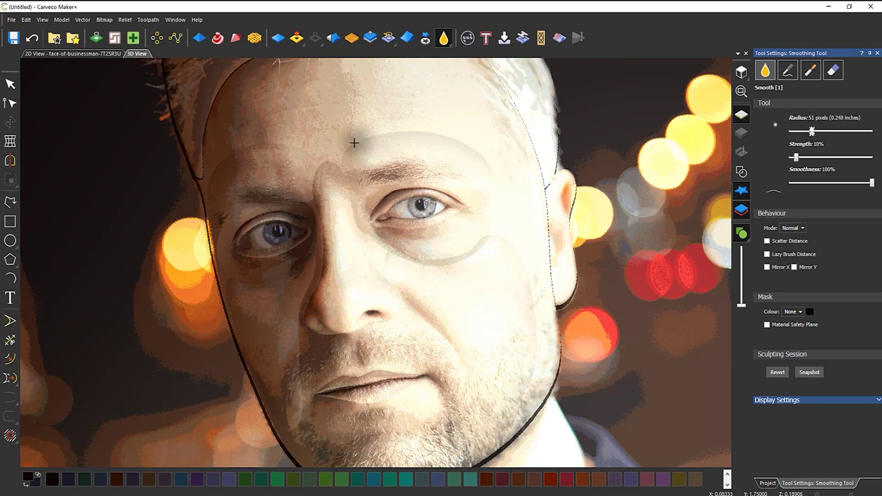
{"action": "scroll", "coordinate": [352, 131], "scroll_direction": "down", "scroll_amount": 2}
{"action": "scroll", "coordinate": [344, 110], "scroll_direction": "up", "scroll_amount": 2}
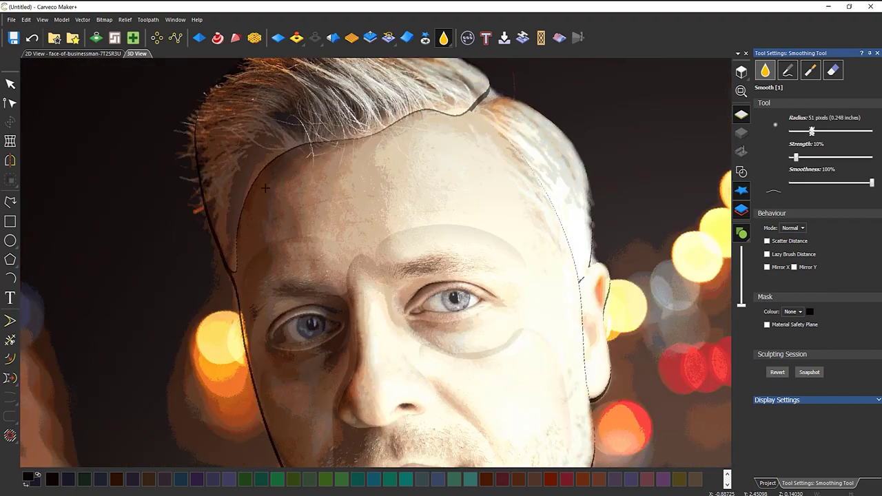
{"action": "mouse_move", "coordinate": [255, 188]}
{"action": "left_mouse_down"}
{"action": "mouse_move", "coordinate": [243, 207]}
{"action": "mouse_move", "coordinate": [235, 270]}
{"action": "left_mouse_up"}
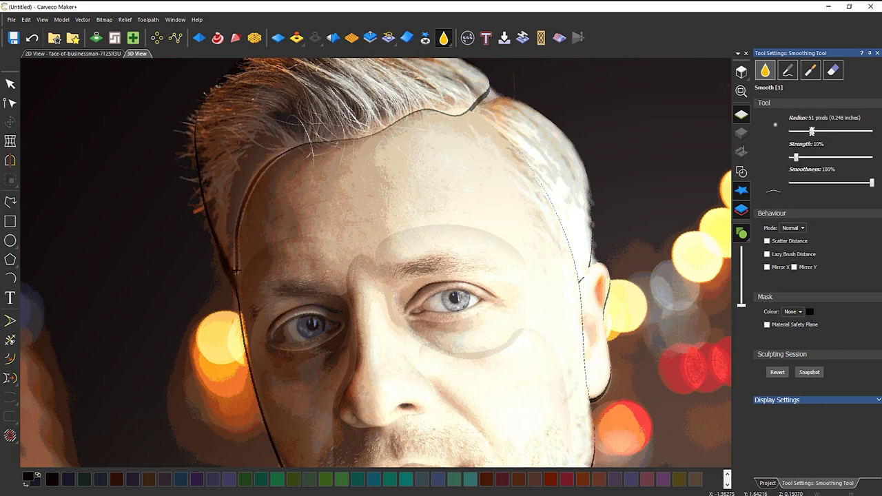
{"action": "mouse_move", "coordinate": [266, 178]}
{"action": "left_mouse_down"}
{"action": "mouse_move", "coordinate": [327, 142]}
{"action": "mouse_move", "coordinate": [489, 98]}
{"action": "mouse_move", "coordinate": [365, 142]}
{"action": "mouse_move", "coordinate": [271, 156]}
{"action": "left_mouse_up"}
Step: Raise the smoothing strength to 40% and smooth the ridge along the hairline
{"action": "left_click_drag", "start_coordinate": [796, 157], "coordinate": [821, 159]}
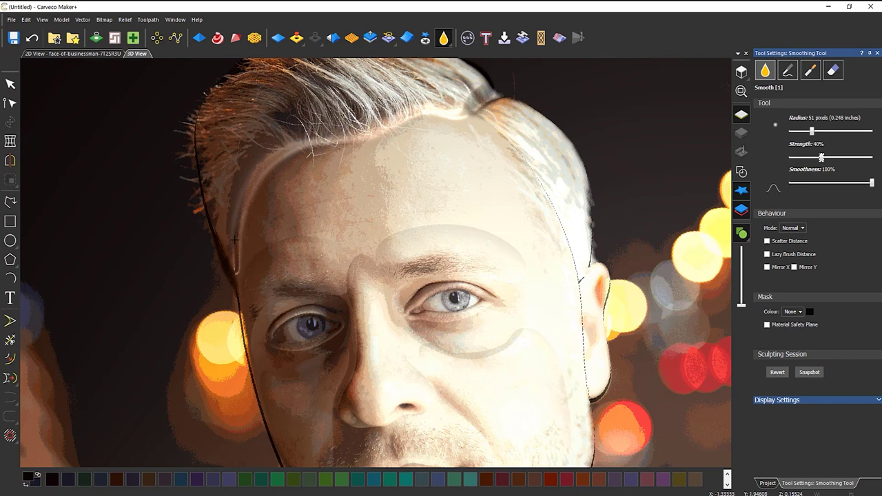
{"action": "mouse_move", "coordinate": [233, 268]}
{"action": "left_mouse_down"}
{"action": "mouse_move", "coordinate": [236, 241]}
{"action": "mouse_move", "coordinate": [205, 200]}
{"action": "mouse_move", "coordinate": [199, 162]}
{"action": "left_mouse_up"}
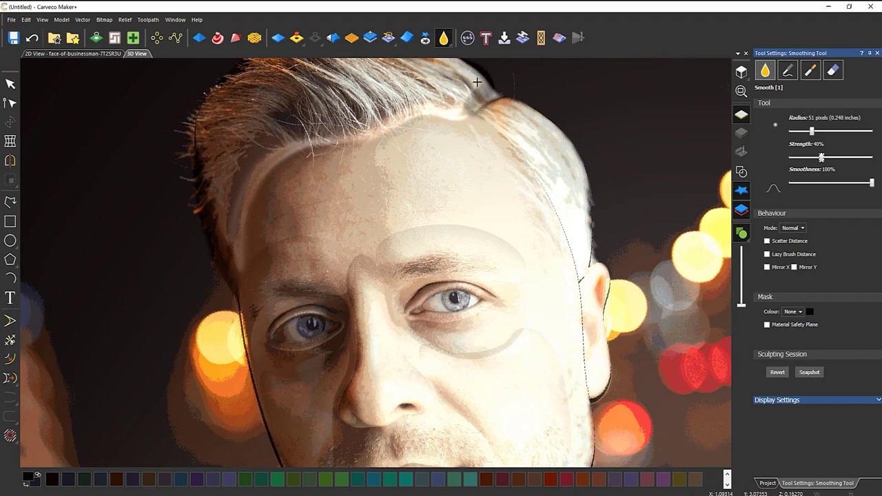
{"action": "scroll", "coordinate": [455, 110], "scroll_direction": "down", "scroll_amount": 2}
Step: Fade the photo colours to pale over the relief
{"action": "middle_click_drag", "start_coordinate": [455, 110], "coordinate": [345, 153]}
{"action": "scroll", "coordinate": [345, 153], "scroll_direction": "up", "scroll_amount": 3}
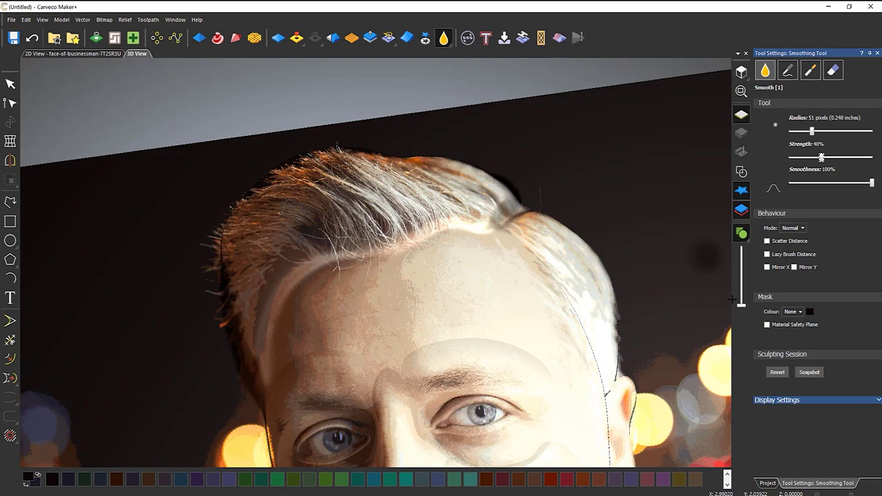
{"action": "left_click_drag", "start_coordinate": [741, 304], "coordinate": [749, 276]}
Step: Smooth the hair outline and the right contour of the forehead and face
{"action": "mouse_move", "coordinate": [422, 153]}
{"action": "left_mouse_down"}
{"action": "mouse_move", "coordinate": [325, 131]}
{"action": "mouse_move", "coordinate": [253, 183]}
{"action": "mouse_move", "coordinate": [228, 215]}
{"action": "mouse_move", "coordinate": [224, 262]}
{"action": "mouse_move", "coordinate": [246, 193]}
{"action": "mouse_move", "coordinate": [284, 166]}
{"action": "mouse_move", "coordinate": [336, 152]}
{"action": "mouse_move", "coordinate": [454, 168]}
{"action": "mouse_move", "coordinate": [552, 196]}
{"action": "mouse_move", "coordinate": [550, 243]}
{"action": "mouse_move", "coordinate": [541, 221]}
{"action": "mouse_move", "coordinate": [615, 271]}
{"action": "mouse_move", "coordinate": [572, 216]}
{"action": "mouse_move", "coordinate": [609, 290]}
{"action": "mouse_move", "coordinate": [623, 358]}
{"action": "mouse_move", "coordinate": [617, 371]}
{"action": "mouse_move", "coordinate": [616, 357]}
{"action": "mouse_move", "coordinate": [603, 360]}
{"action": "mouse_move", "coordinate": [570, 292]}
{"action": "mouse_move", "coordinate": [518, 234]}
{"action": "mouse_move", "coordinate": [573, 335]}
{"action": "mouse_move", "coordinate": [531, 256]}
{"action": "mouse_move", "coordinate": [576, 327]}
{"action": "left_mouse_up"}
{"action": "left_click_drag", "start_coordinate": [529, 256], "coordinate": [559, 290]}
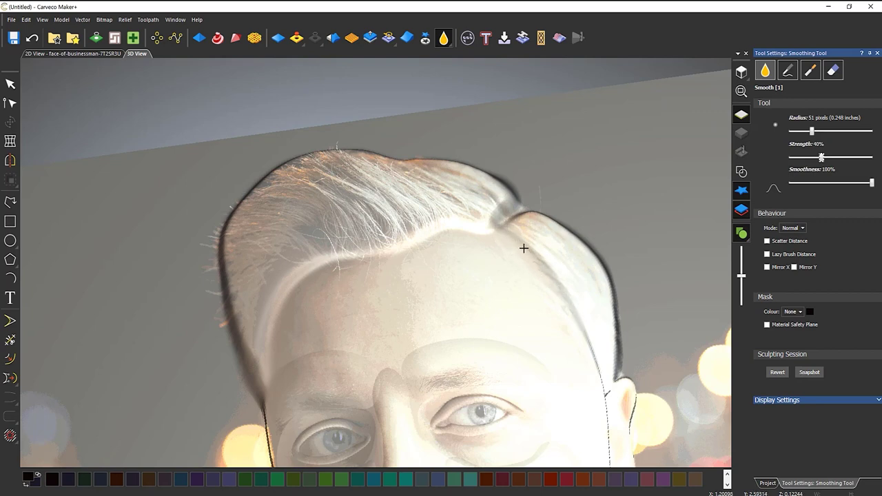
{"action": "left_click_drag", "start_coordinate": [601, 361], "coordinate": [602, 380]}
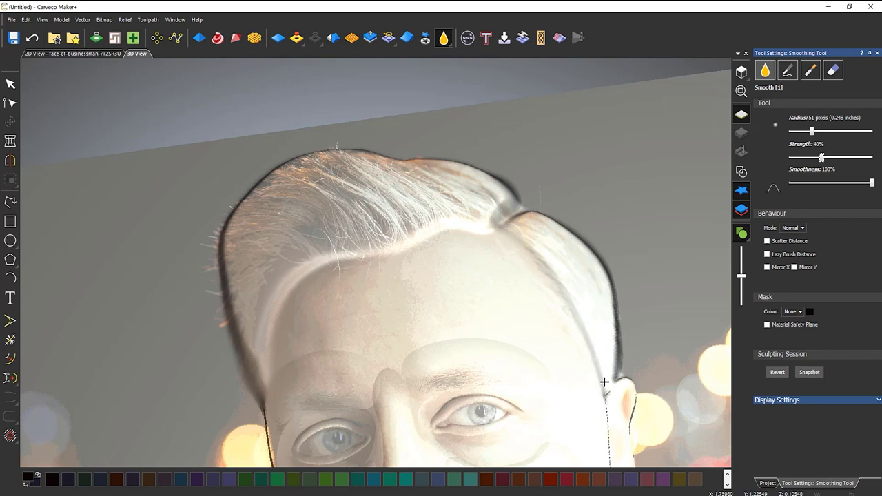
{"action": "scroll", "coordinate": [411, 376], "scroll_direction": "down", "scroll_amount": 4}
{"action": "scroll", "coordinate": [410, 375], "scroll_direction": "up", "scroll_amount": 2}
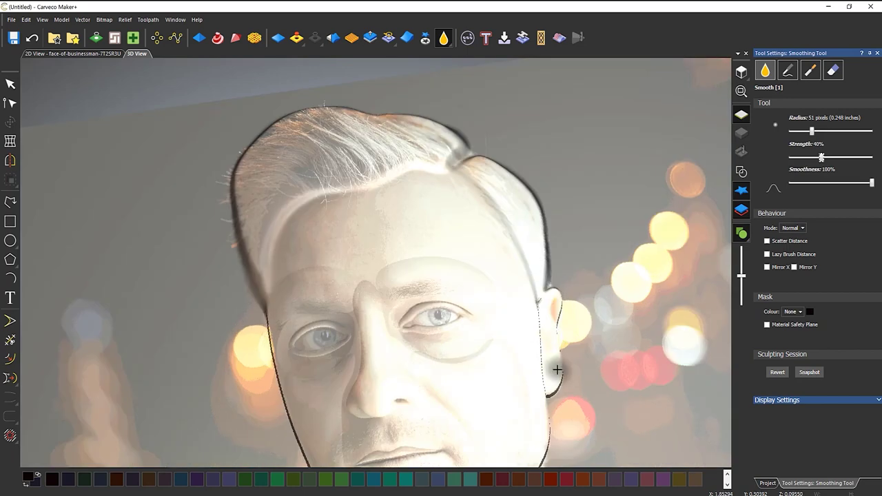
{"action": "scroll", "coordinate": [546, 368], "scroll_direction": "up", "scroll_amount": 2}
Step: Smooth the right ear contour and the jagged left face edge
{"action": "mouse_move", "coordinate": [558, 410]}
{"action": "left_mouse_down"}
{"action": "mouse_move", "coordinate": [572, 387]}
{"action": "mouse_move", "coordinate": [586, 237]}
{"action": "mouse_move", "coordinate": [544, 232]}
{"action": "mouse_move", "coordinate": [576, 261]}
{"action": "mouse_move", "coordinate": [572, 385]}
{"action": "mouse_move", "coordinate": [547, 411]}
{"action": "mouse_move", "coordinate": [520, 326]}
{"action": "mouse_move", "coordinate": [530, 258]}
{"action": "mouse_move", "coordinate": [532, 389]}
{"action": "mouse_move", "coordinate": [522, 250]}
{"action": "left_mouse_up"}
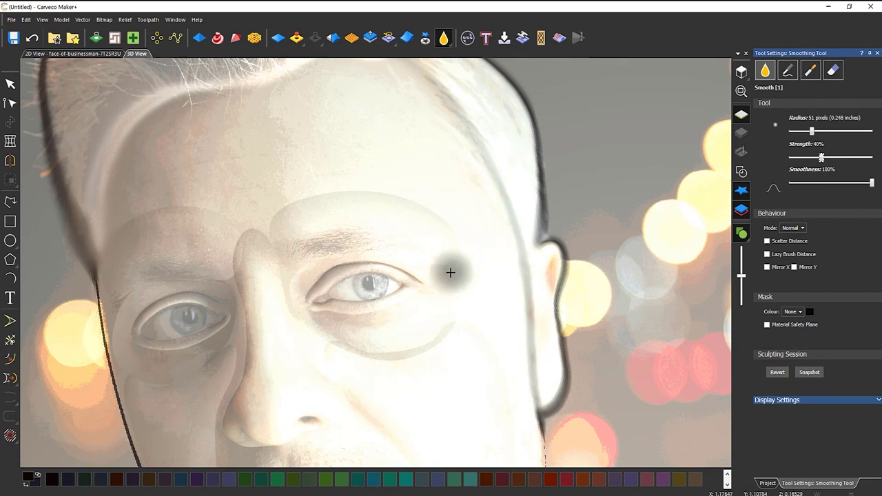
{"action": "scroll", "coordinate": [457, 276], "scroll_direction": "down", "scroll_amount": 3}
{"action": "scroll", "coordinate": [299, 365], "scroll_direction": "up", "scroll_amount": 3}
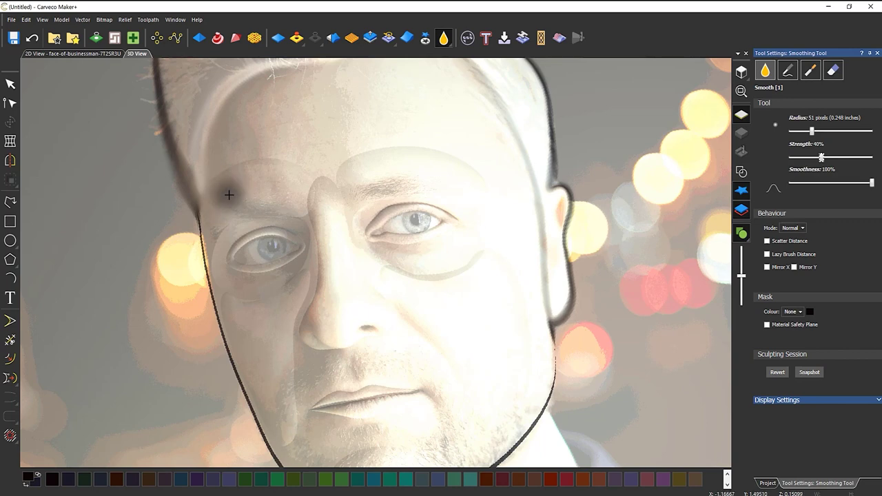
{"action": "mouse_move", "coordinate": [211, 290]}
{"action": "left_mouse_down"}
{"action": "mouse_move", "coordinate": [221, 388]}
{"action": "mouse_move", "coordinate": [248, 390]}
{"action": "mouse_move", "coordinate": [264, 425]}
{"action": "mouse_move", "coordinate": [223, 315]}
{"action": "left_mouse_up"}
{"action": "scroll", "coordinate": [238, 383], "scroll_direction": "down", "scroll_amount": 3}
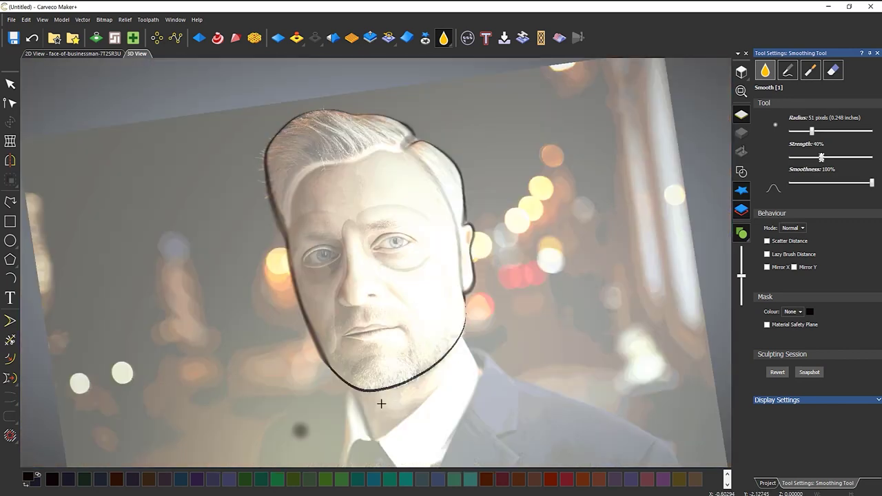
Step: Smooth the chin, the lower chin contour and both jawlines
{"action": "scroll", "coordinate": [295, 345], "scroll_direction": "up", "scroll_amount": 3}
{"action": "mouse_move", "coordinate": [339, 362]}
{"action": "left_mouse_down"}
{"action": "mouse_move", "coordinate": [299, 348]}
{"action": "mouse_move", "coordinate": [386, 372]}
{"action": "mouse_move", "coordinate": [524, 289]}
{"action": "mouse_move", "coordinate": [562, 252]}
{"action": "mouse_move", "coordinate": [547, 227]}
{"action": "mouse_move", "coordinate": [512, 295]}
{"action": "mouse_move", "coordinate": [465, 335]}
{"action": "mouse_move", "coordinate": [503, 308]}
{"action": "left_mouse_up"}
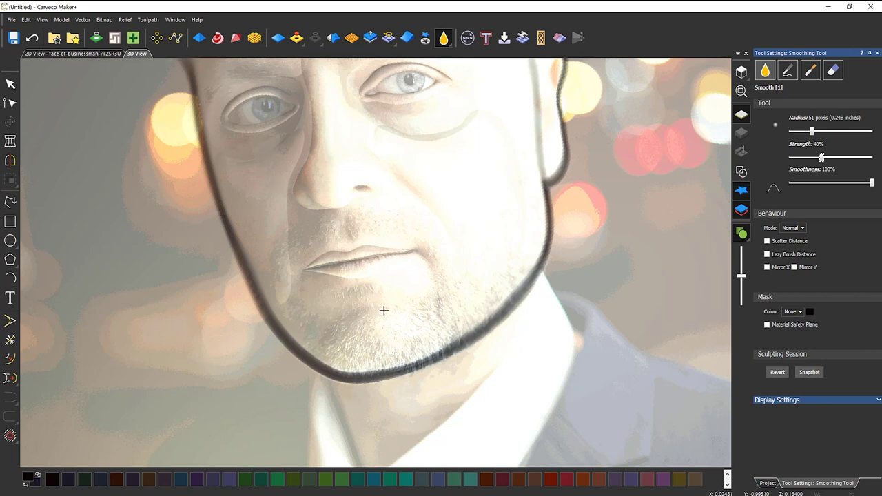
{"action": "middle_click_drag", "start_coordinate": [411, 317], "coordinate": [433, 323]}
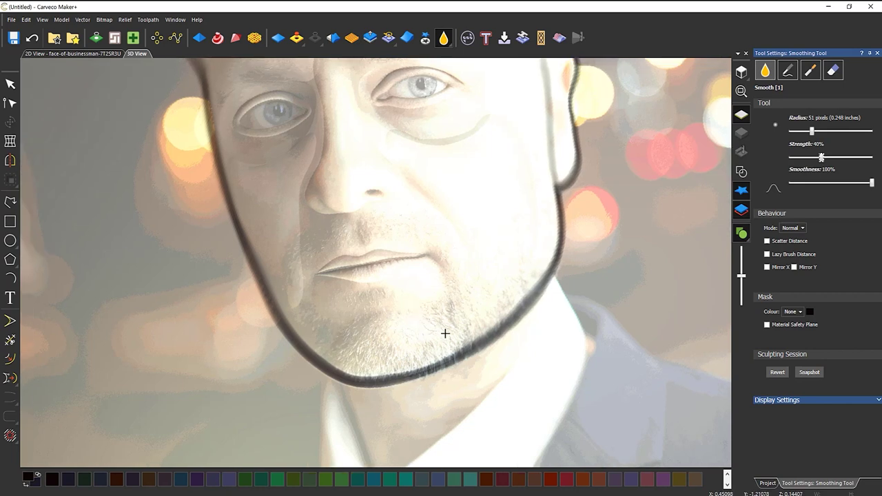
{"action": "mouse_move", "coordinate": [370, 317]}
{"action": "left_mouse_down"}
{"action": "mouse_move", "coordinate": [332, 349]}
{"action": "mouse_move", "coordinate": [338, 360]}
{"action": "mouse_move", "coordinate": [371, 370]}
{"action": "mouse_move", "coordinate": [455, 350]}
{"action": "mouse_move", "coordinate": [386, 371]}
{"action": "mouse_move", "coordinate": [331, 366]}
{"action": "left_mouse_up"}
{"action": "mouse_move", "coordinate": [312, 314]}
{"action": "left_mouse_down"}
{"action": "mouse_move", "coordinate": [287, 297]}
{"action": "mouse_move", "coordinate": [298, 303]}
{"action": "left_mouse_up"}
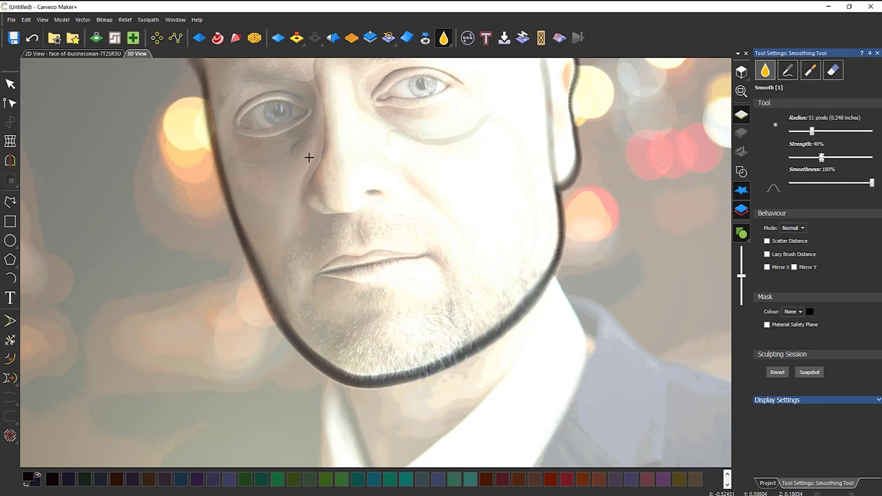
Step: Smooth under the left eye, both cheeks, around the mouth and beside the nose
{"action": "left_click_drag", "start_coordinate": [312, 141], "coordinate": [269, 163]}
{"action": "mouse_move", "coordinate": [243, 184]}
{"action": "left_mouse_down"}
{"action": "mouse_move", "coordinate": [280, 237]}
{"action": "mouse_move", "coordinate": [334, 224]}
{"action": "left_mouse_up"}
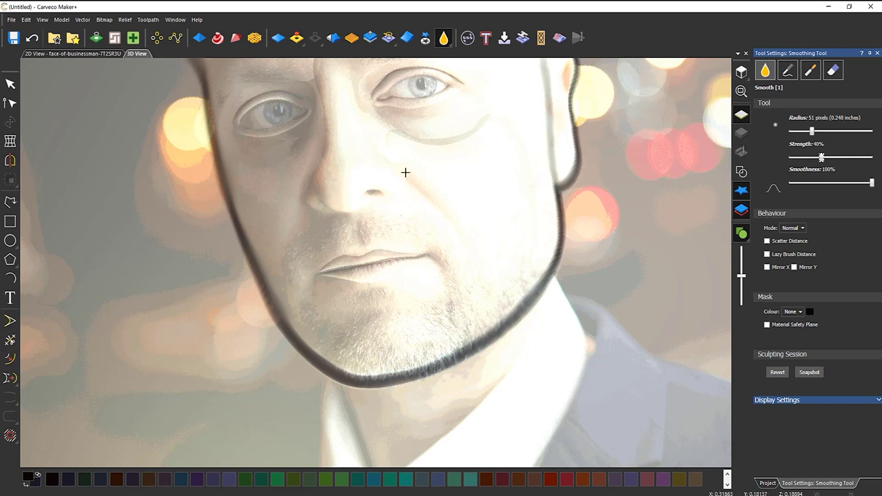
{"action": "left_click_drag", "start_coordinate": [458, 273], "coordinate": [433, 254]}
{"action": "middle_click_drag", "start_coordinate": [432, 255], "coordinate": [457, 223]}
{"action": "mouse_move", "coordinate": [456, 223]}
{"action": "left_mouse_down"}
{"action": "mouse_move", "coordinate": [398, 210]}
{"action": "mouse_move", "coordinate": [416, 200]}
{"action": "left_mouse_up"}
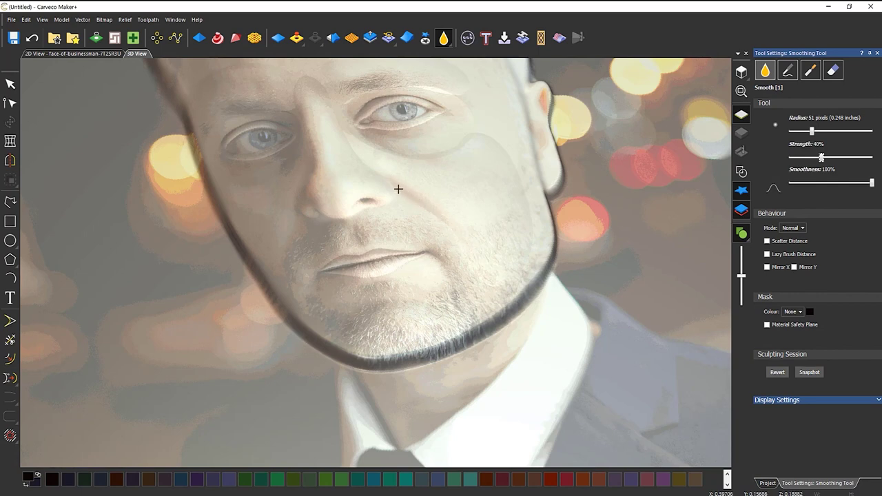
{"action": "left_click_drag", "start_coordinate": [458, 254], "coordinate": [475, 268]}
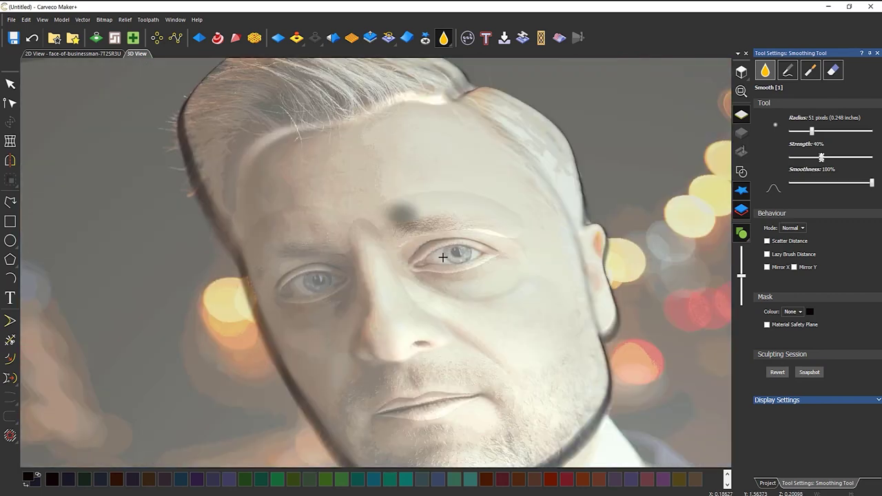
Step: Smooth the relief beneath the right eye, between the eyebrows, and over the left cheek below the eye
{"action": "scroll", "coordinate": [436, 331], "scroll_direction": "up", "scroll_amount": 3}
{"action": "mouse_move", "coordinate": [436, 319]}
{"action": "left_mouse_down"}
{"action": "mouse_move", "coordinate": [419, 297]}
{"action": "mouse_move", "coordinate": [431, 305]}
{"action": "left_mouse_up"}
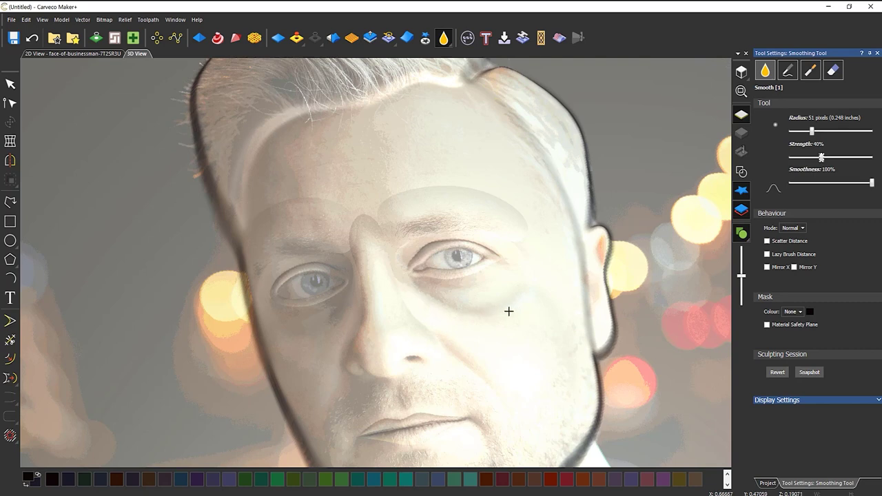
{"action": "mouse_move", "coordinate": [443, 289]}
{"action": "left_mouse_down"}
{"action": "mouse_move", "coordinate": [425, 278]}
{"action": "mouse_move", "coordinate": [463, 276]}
{"action": "left_mouse_up"}
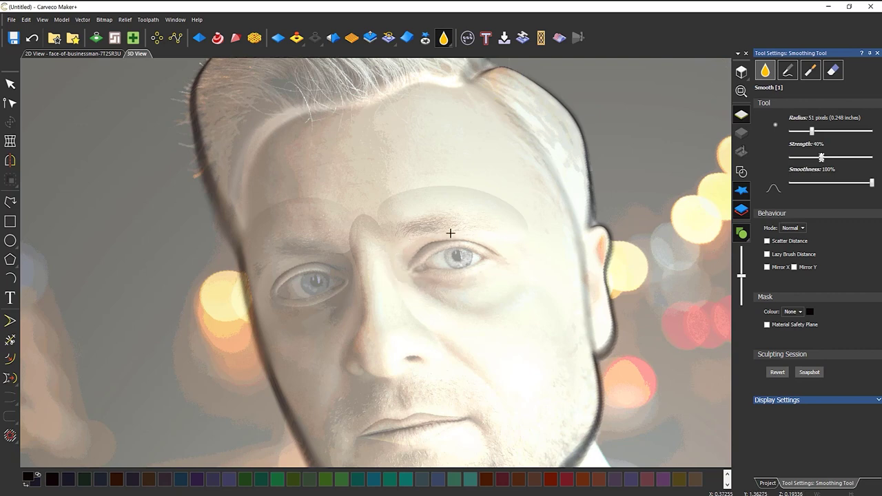
{"action": "mouse_move", "coordinate": [420, 242]}
{"action": "left_mouse_down"}
{"action": "mouse_move", "coordinate": [368, 231]}
{"action": "mouse_move", "coordinate": [335, 292]}
{"action": "mouse_move", "coordinate": [326, 348]}
{"action": "mouse_move", "coordinate": [325, 326]}
{"action": "left_mouse_up"}
{"action": "mouse_move", "coordinate": [344, 326]}
{"action": "left_mouse_down"}
{"action": "mouse_move", "coordinate": [329, 299]}
{"action": "mouse_move", "coordinate": [273, 298]}
{"action": "mouse_move", "coordinate": [292, 242]}
{"action": "mouse_move", "coordinate": [268, 220]}
{"action": "mouse_move", "coordinate": [379, 208]}
{"action": "mouse_move", "coordinate": [357, 205]}
{"action": "left_mouse_up"}
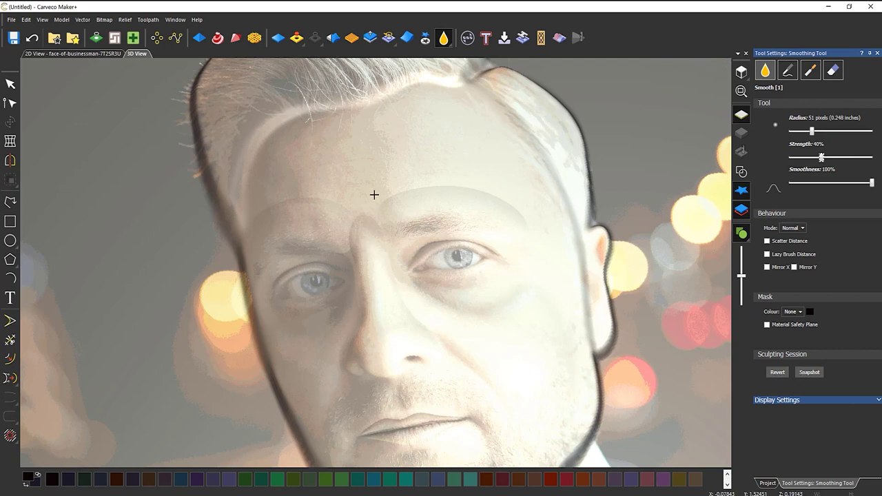
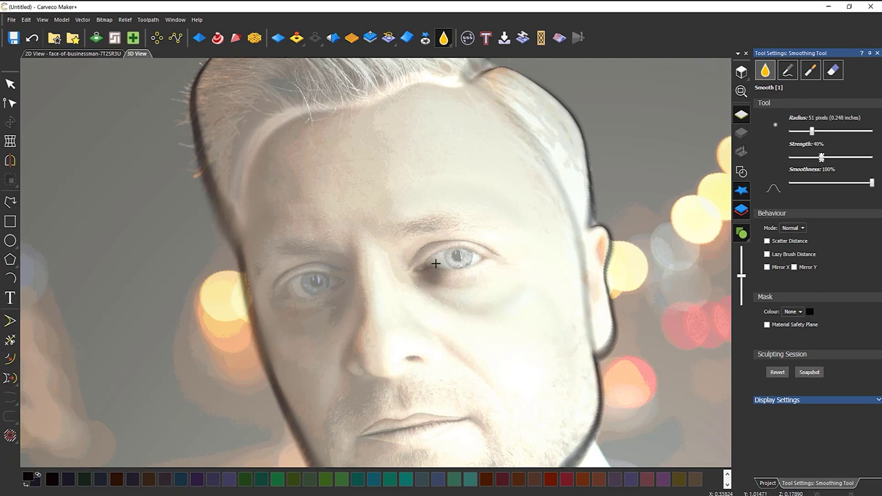
Step: Inspect the smoothed face from several angles and close the Smoothing settings
{"action": "scroll", "coordinate": [441, 313], "scroll_direction": "down", "scroll_amount": 3}
{"action": "scroll", "coordinate": [413, 315], "scroll_direction": "up", "scroll_amount": 5}
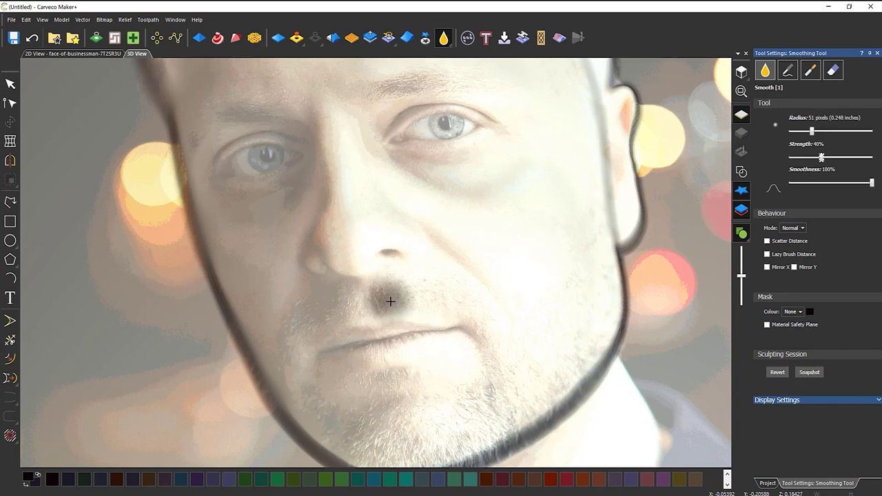
{"action": "scroll", "coordinate": [388, 295], "scroll_direction": "down", "scroll_amount": 3}
{"action": "middle_click_drag", "start_coordinate": [392, 227], "coordinate": [354, 181]}
{"action": "key", "text": "1"}
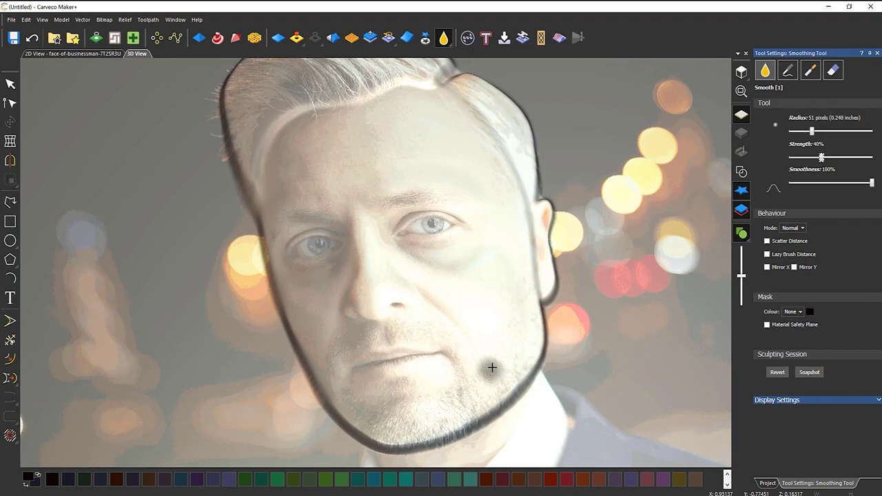
{"action": "middle_click_drag", "start_coordinate": [449, 315], "coordinate": [425, 314]}
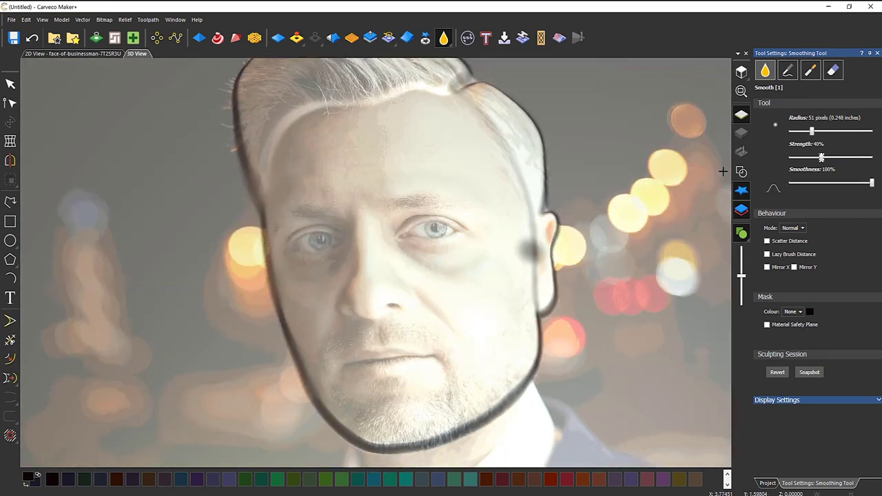
{"action": "left_click", "coordinate": [876, 53]}
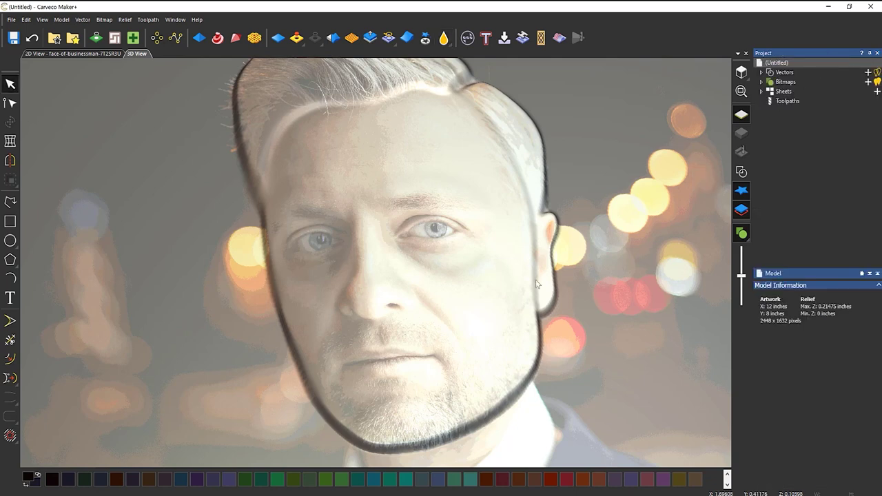
Step: Reselect sculpting and switch to the Carve brush at 8-pixel radius and 5% strength
{"action": "middle_click_drag", "start_coordinate": [415, 254], "coordinate": [367, 339]}
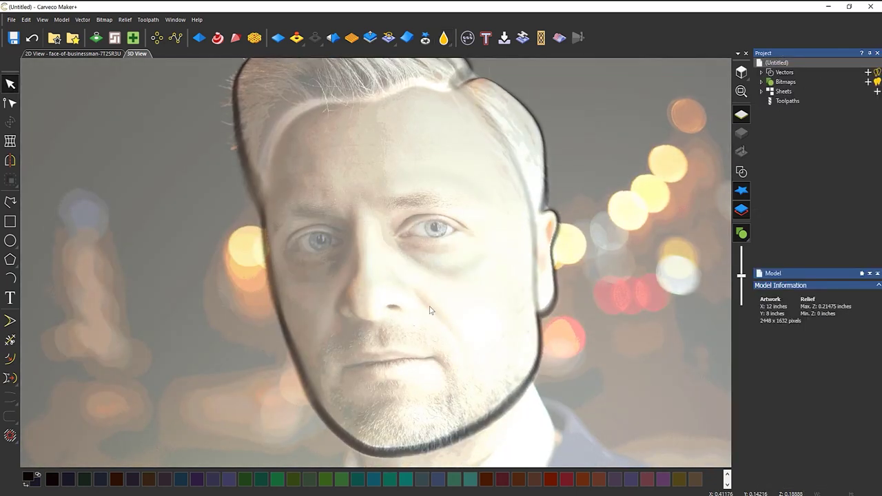
{"action": "left_click", "coordinate": [444, 39]}
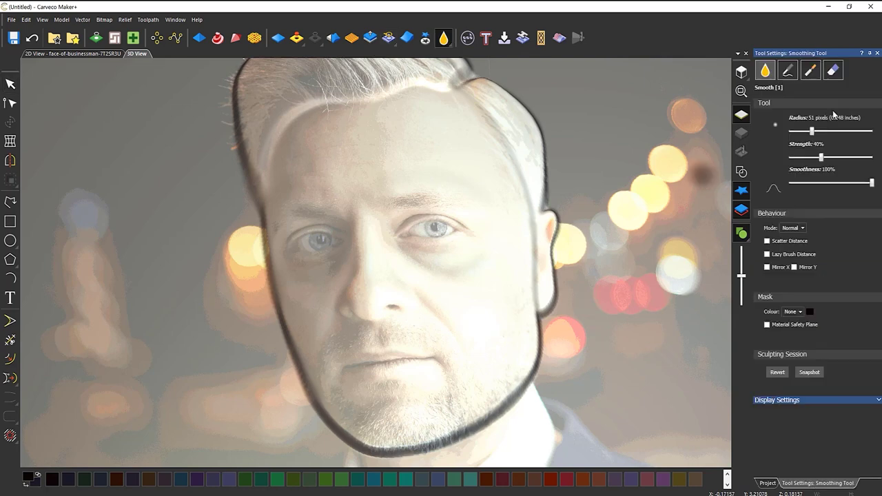
{"action": "left_click", "coordinate": [810, 71]}
{"action": "scroll", "coordinate": [423, 308], "scroll_direction": "up", "scroll_amount": 4}
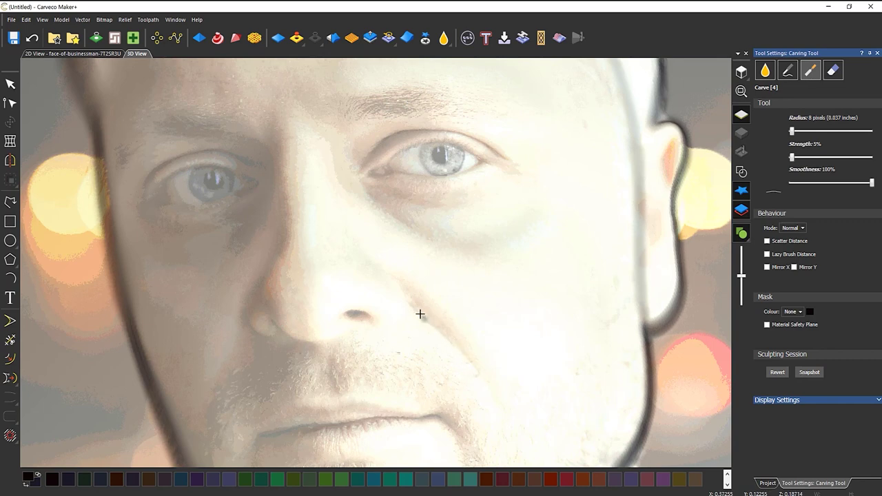
Step: Carve a short groove on the cheek, smooth the brow area, and close Tool Settings
{"action": "left_click_drag", "start_coordinate": [409, 298], "coordinate": [399, 287]}
{"action": "key", "text": "shift"}
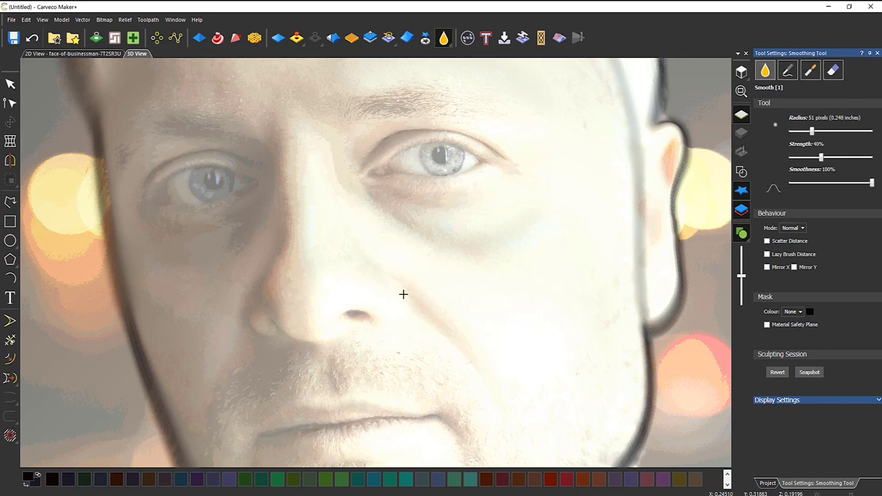
{"action": "scroll", "coordinate": [410, 345], "scroll_direction": "down", "scroll_amount": 3}
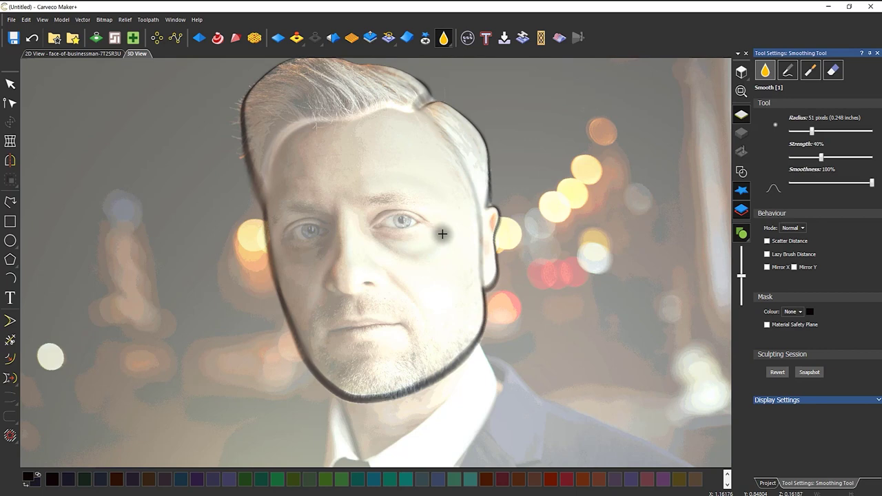
{"action": "scroll", "coordinate": [374, 197], "scroll_direction": "up", "scroll_amount": 4}
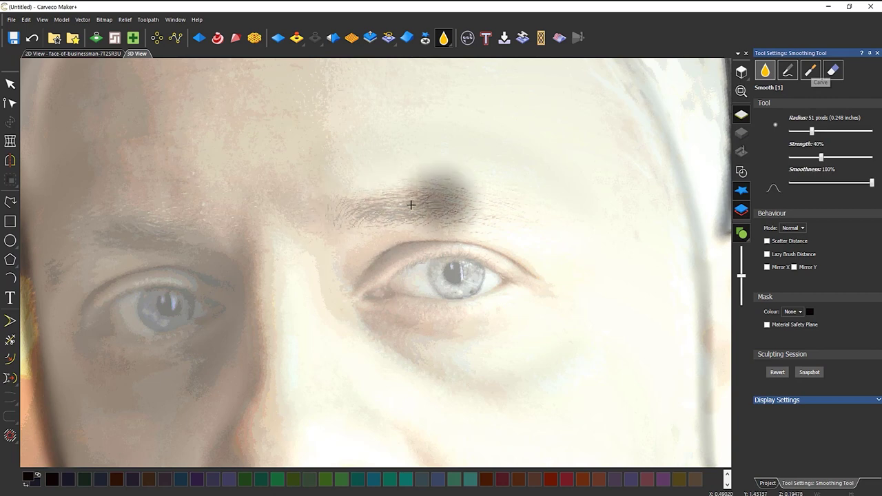
{"action": "scroll", "coordinate": [376, 183], "scroll_direction": "down", "scroll_amount": 4}
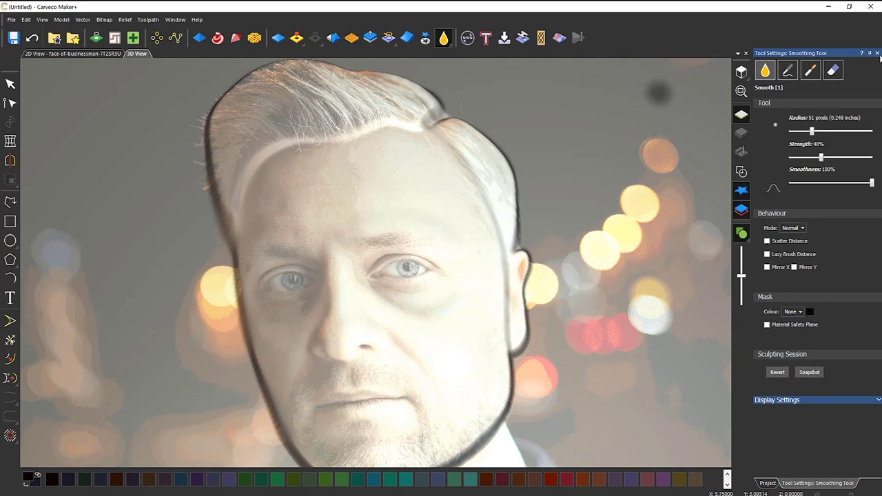
{"action": "left_click", "coordinate": [876, 53]}
{"action": "scroll", "coordinate": [411, 348], "scroll_direction": "down", "scroll_amount": 2}
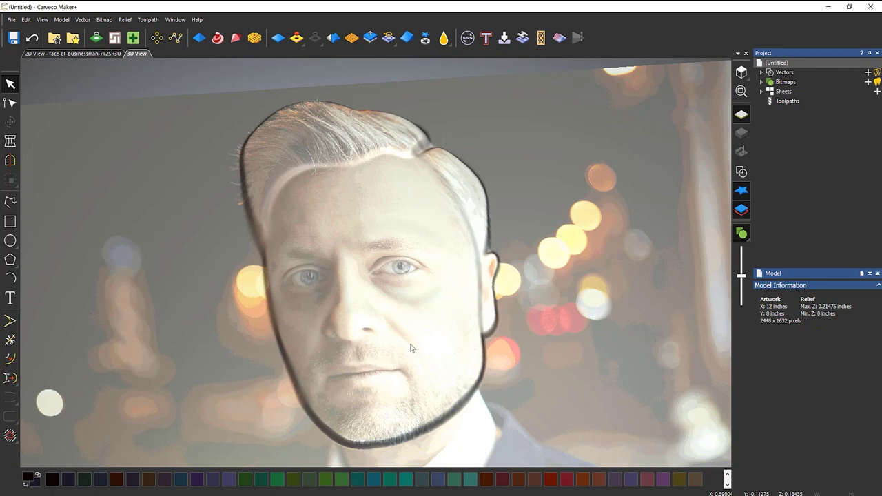
Step: Switch the relief from photo colours to Display Material and orbit to check the shading
{"action": "left_click", "coordinate": [743, 236]}
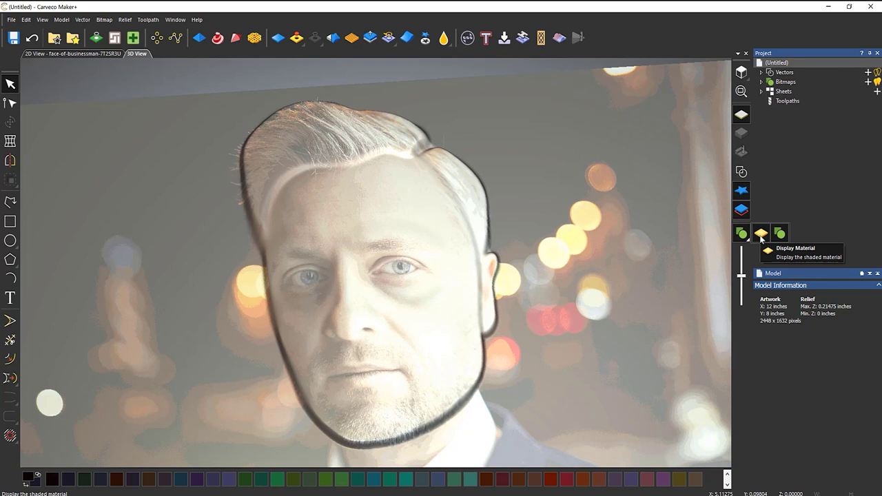
{"action": "left_click", "coordinate": [761, 237]}
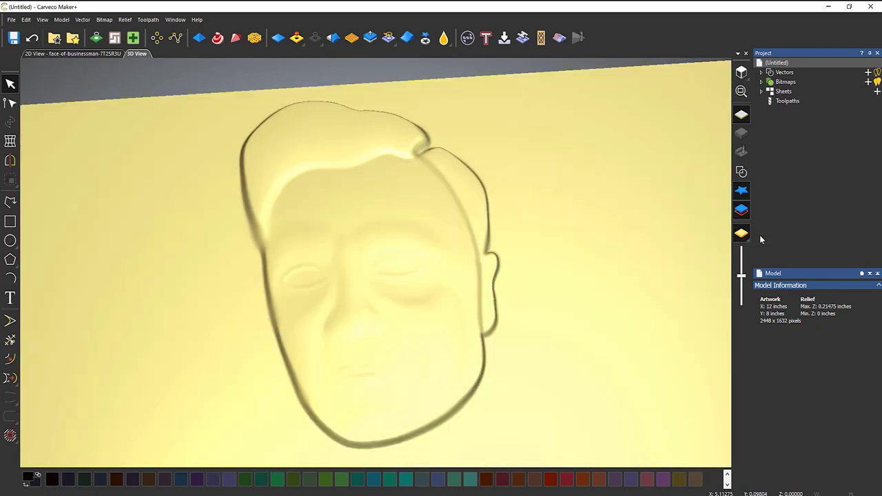
{"action": "scroll", "coordinate": [408, 301], "scroll_direction": "down", "scroll_amount": 2}
{"action": "mouse_move", "coordinate": [408, 300]}
{"action": "left_mouse_down"}
{"action": "mouse_move", "coordinate": [385, 368]}
{"action": "mouse_move", "coordinate": [457, 195]}
{"action": "mouse_move", "coordinate": [418, 270]}
{"action": "mouse_move", "coordinate": [393, 291]}
{"action": "left_mouse_up"}
{"action": "scroll", "coordinate": [372, 305], "scroll_direction": "up", "scroll_amount": 2}
{"action": "left_click_drag", "start_coordinate": [457, 262], "coordinate": [434, 255]}
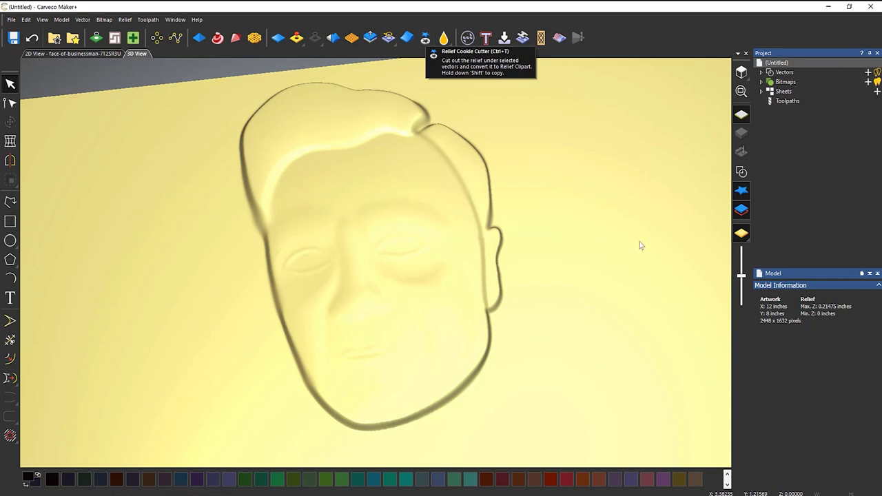
Step: Cookie-cut the face relief into clipart, then hide the Relief Clipart and vector outlines
{"action": "left_click", "coordinate": [741, 171]}
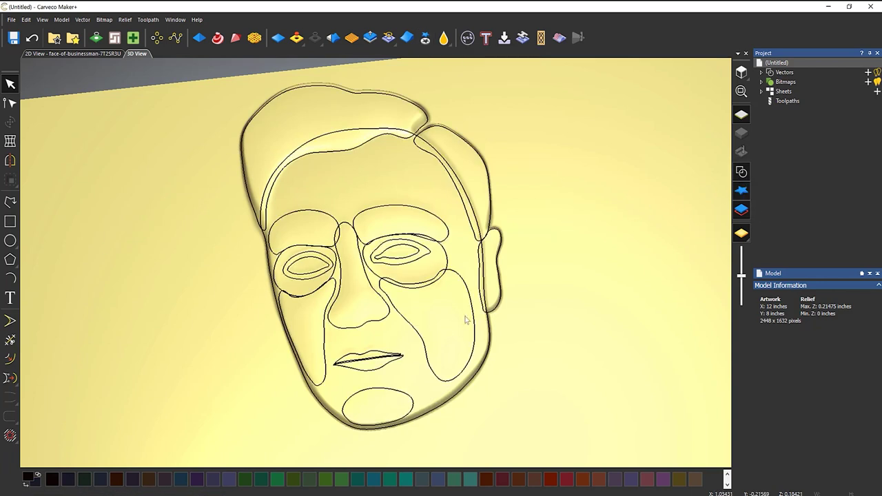
{"action": "left_click", "coordinate": [741, 172]}
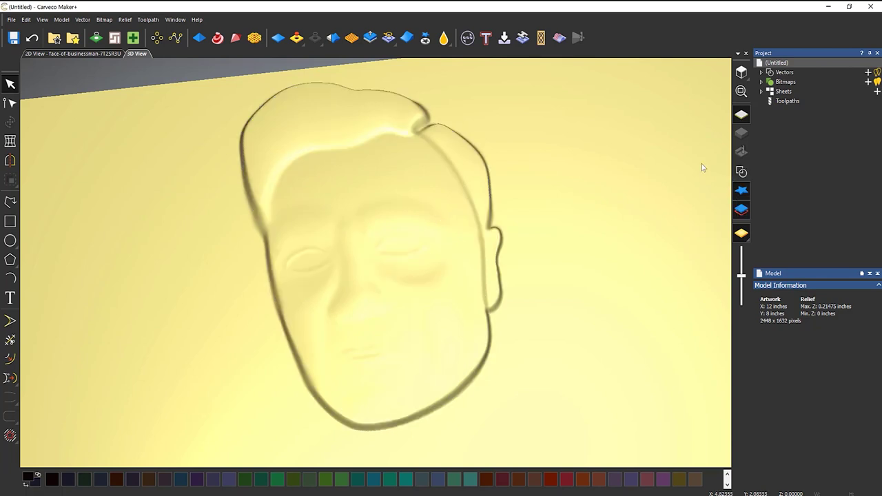
{"action": "left_click", "coordinate": [499, 233]}
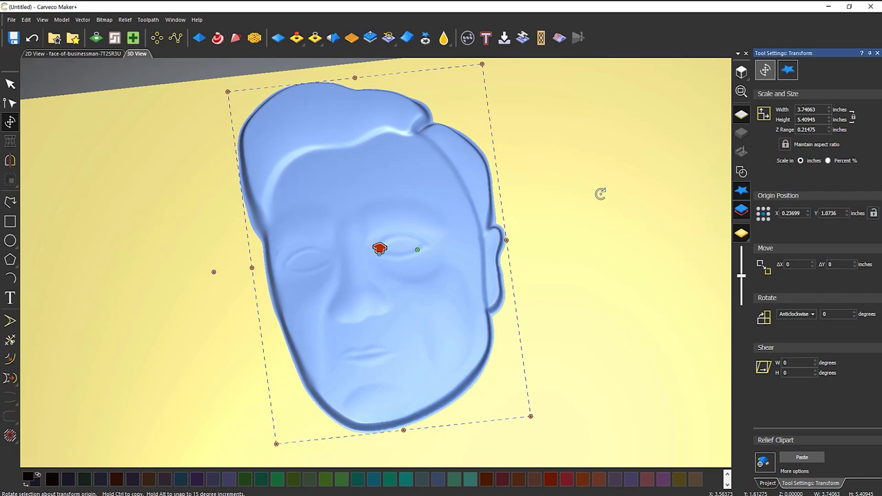
{"action": "key", "text": "Escape"}
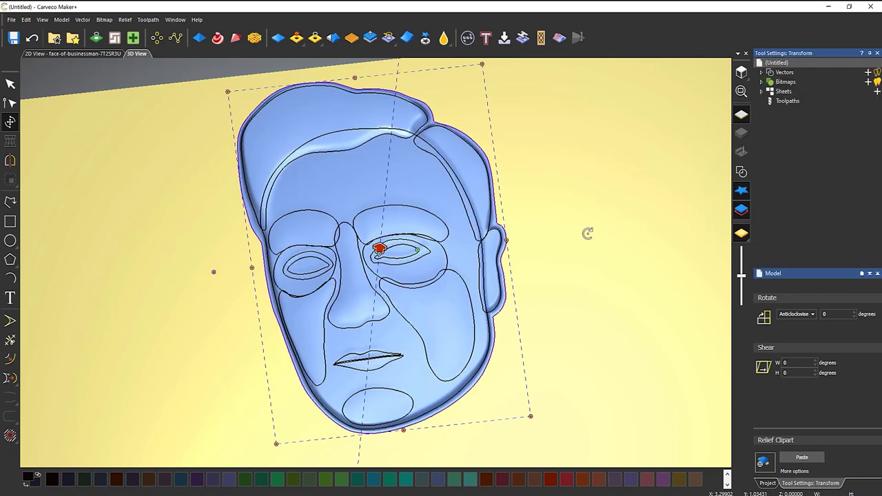
{"action": "left_click", "coordinate": [741, 191]}
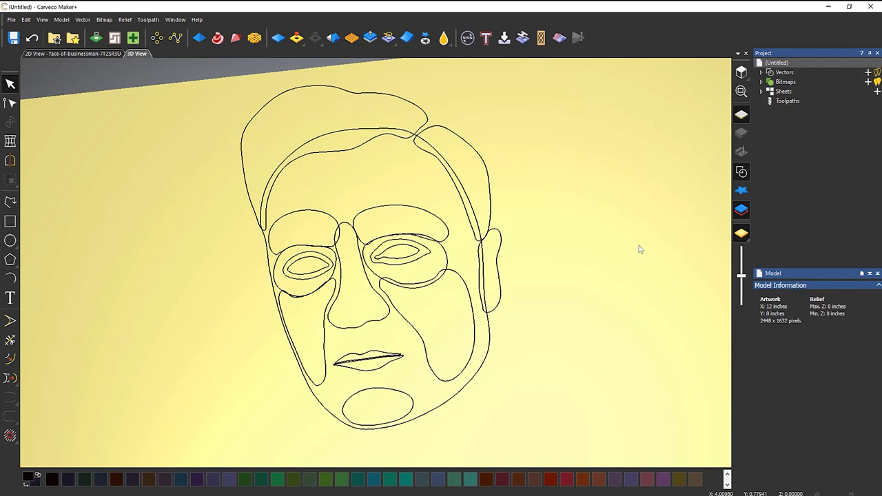
{"action": "left_click", "coordinate": [741, 173]}
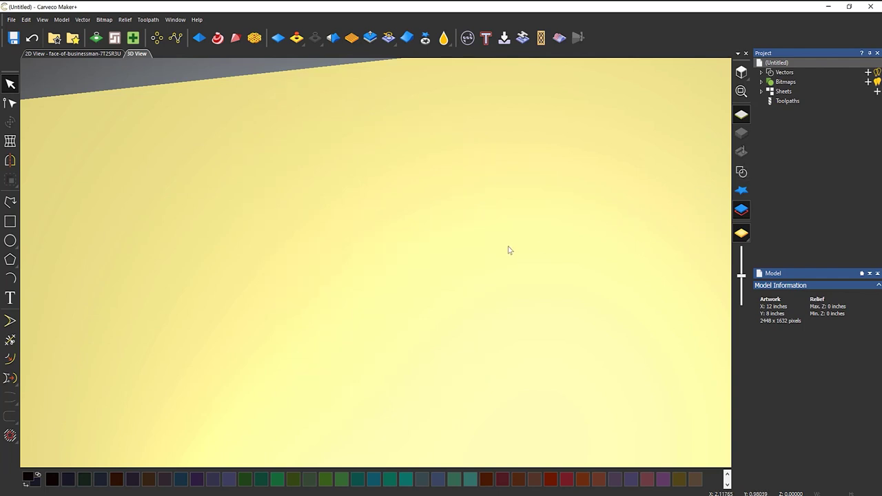
Step: Switch to a fitted top-down view and brighten the relief shading
{"action": "scroll", "coordinate": [508, 248], "scroll_direction": "down", "scroll_amount": 5}
{"action": "key", "text": "0"}
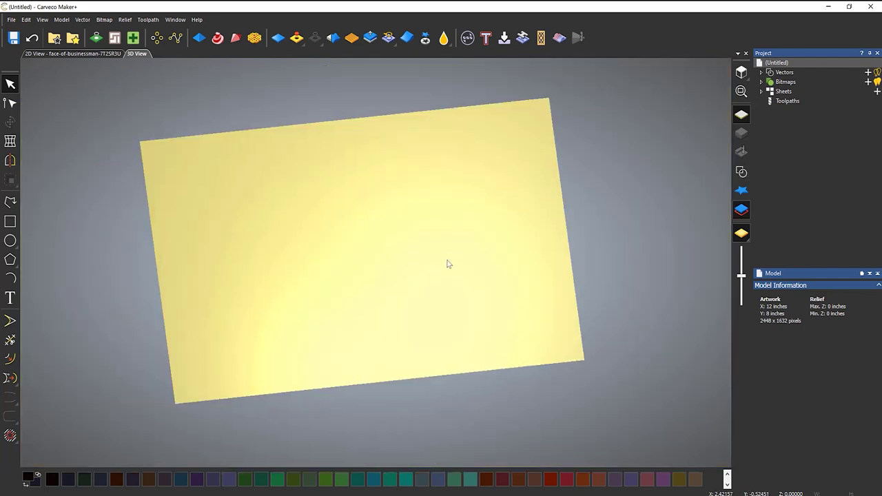
{"action": "left_click", "coordinate": [741, 72]}
{"action": "left_click_drag", "start_coordinate": [742, 275], "coordinate": [744, 319]}
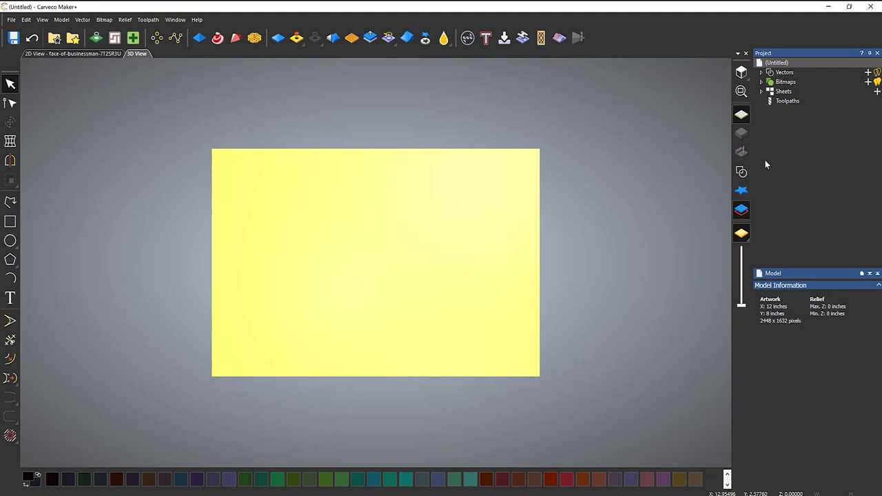
Step: Create a relief from the face-of-businessman-7T25R3U bitmap in the Project tree
{"action": "left_click", "coordinate": [761, 82]}
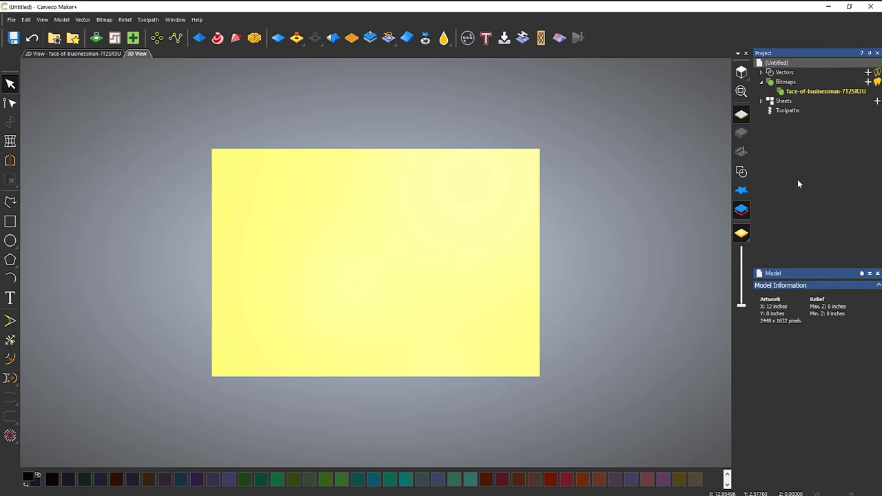
{"action": "left_click", "coordinate": [812, 93]}
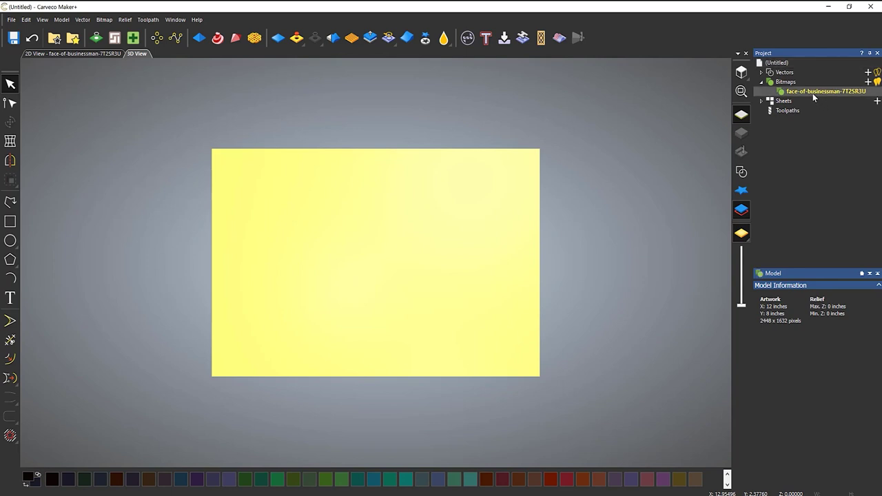
{"action": "right_click", "coordinate": [812, 93]}
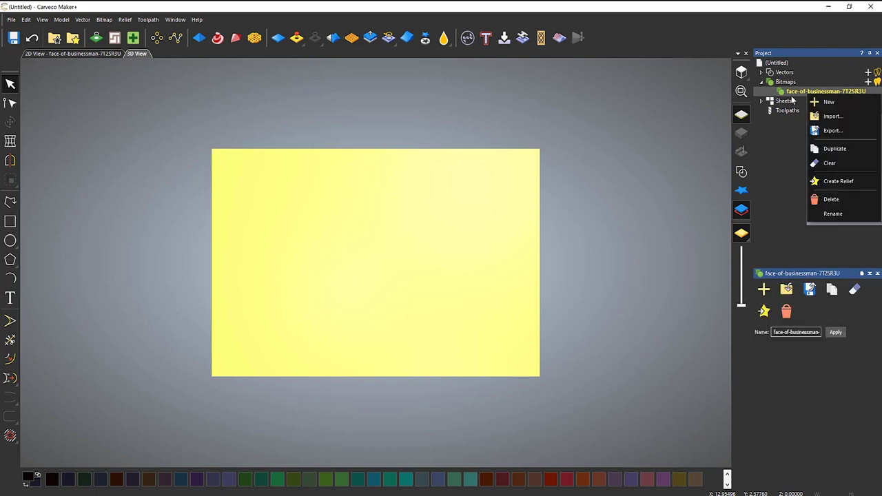
{"action": "left_click", "coordinate": [787, 150]}
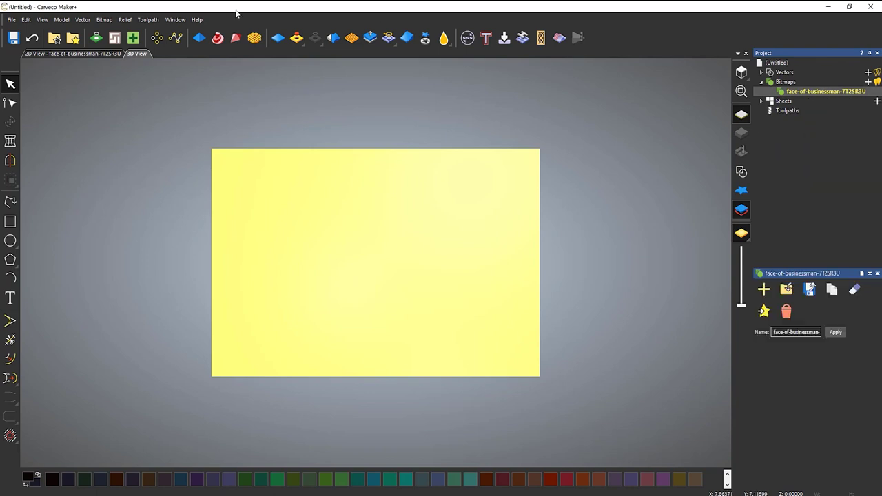
{"action": "left_click", "coordinate": [125, 19]}
{"action": "mouse_move", "coordinate": [146, 36]}
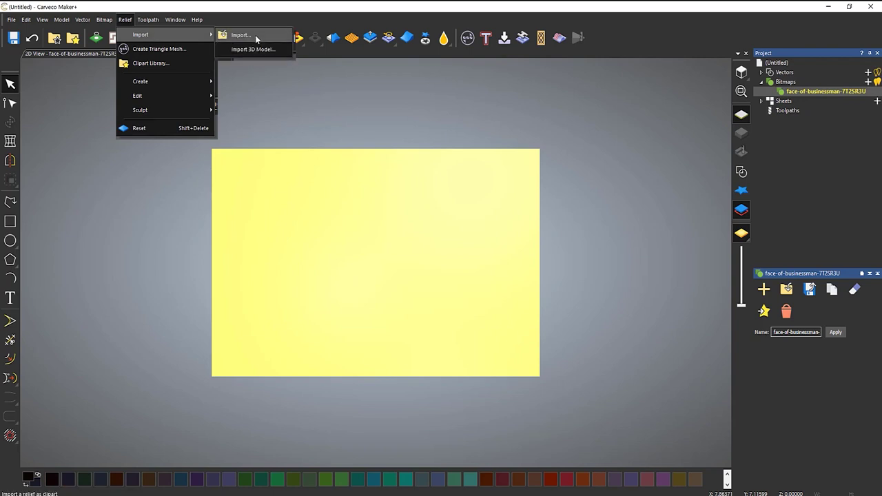
{"action": "key", "text": "Escape"}
{"action": "key", "text": "Escape"}
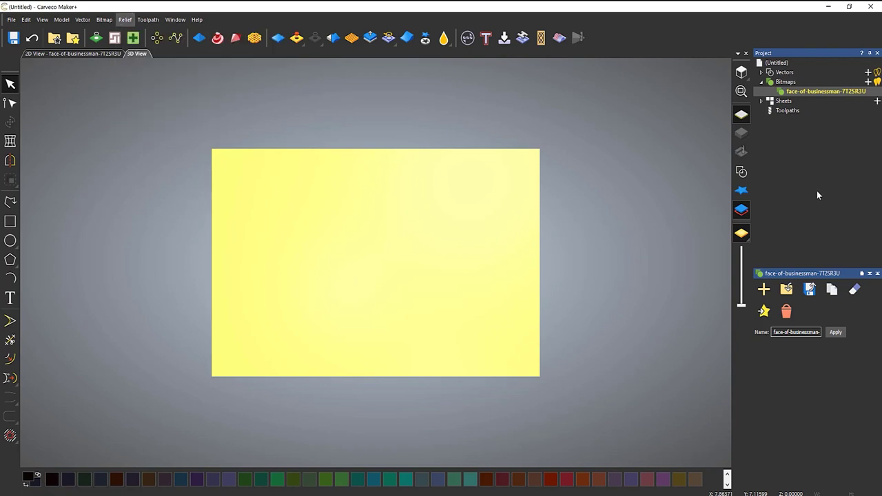
{"action": "right_click", "coordinate": [797, 95]}
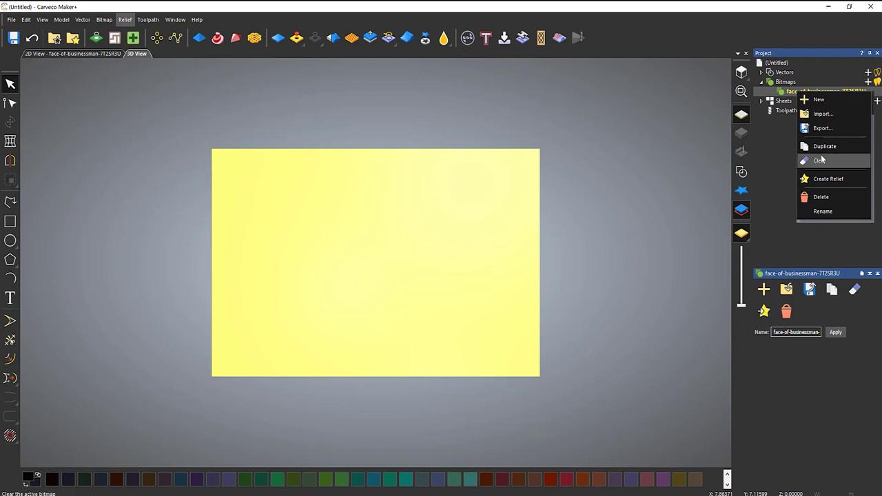
{"action": "left_click", "coordinate": [826, 179]}
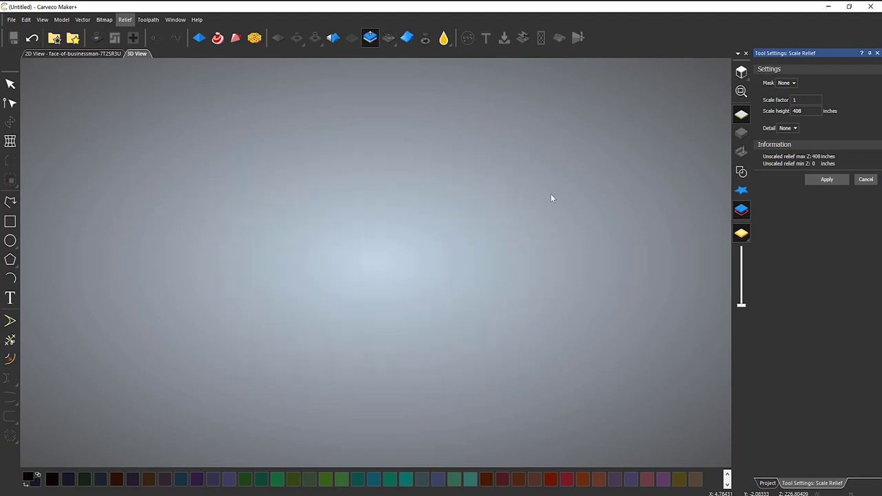
Step: Rescale the face relief from a 0.25 entry to about 0.577 inches, then close Scale Relief
{"action": "scroll", "coordinate": [423, 329], "scroll_direction": "down", "scroll_amount": 5}
{"action": "scroll", "coordinate": [348, 325], "scroll_direction": "up", "scroll_amount": 10}
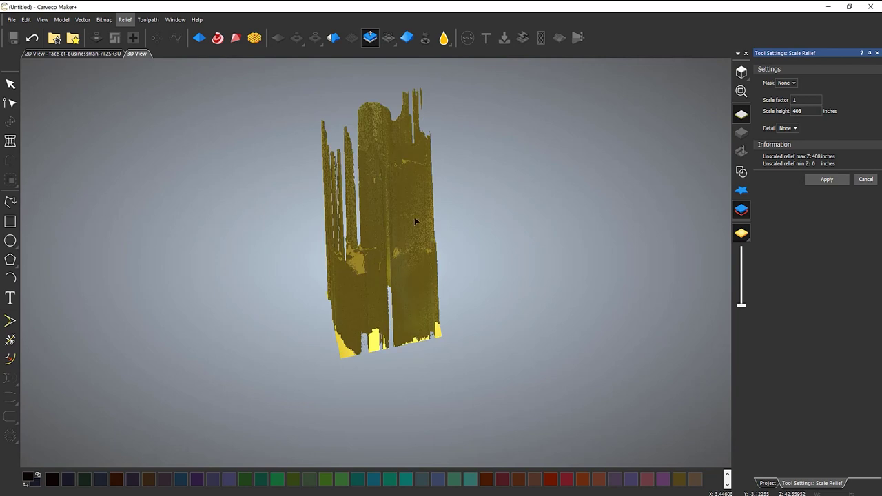
{"action": "double_click", "coordinate": [798, 111]}
{"action": "double_click", "coordinate": [797, 111]}
{"action": "type", "text": "0."}
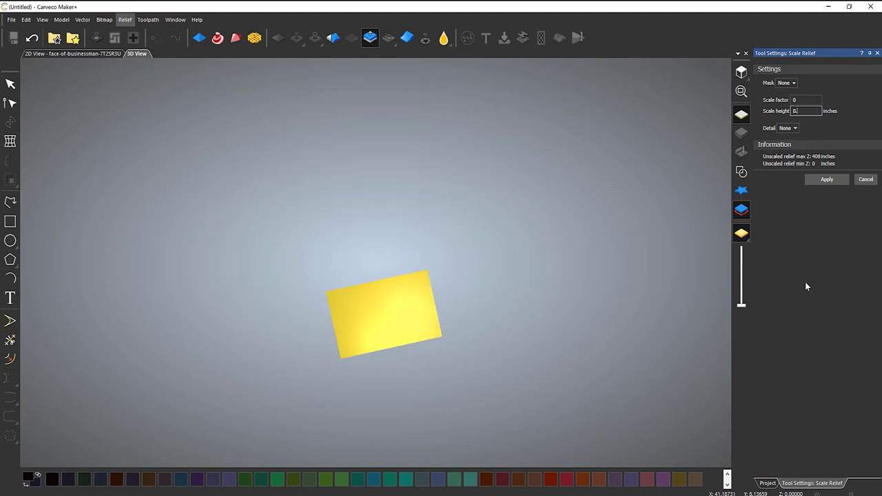
{"action": "type", "text": "25"}
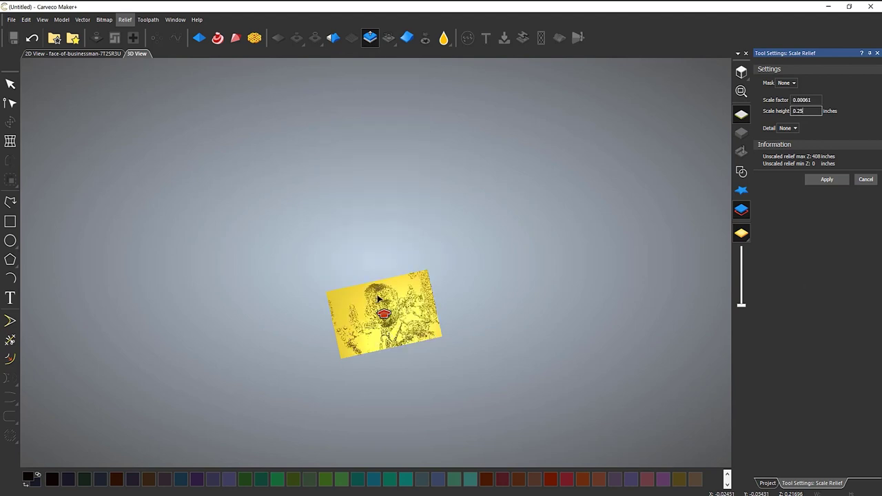
{"action": "scroll", "coordinate": [390, 352], "scroll_direction": "up", "scroll_amount": 3}
{"action": "scroll", "coordinate": [390, 353], "scroll_direction": "up", "scroll_amount": 2}
{"action": "left_click_drag", "start_coordinate": [414, 360], "coordinate": [514, 200]}
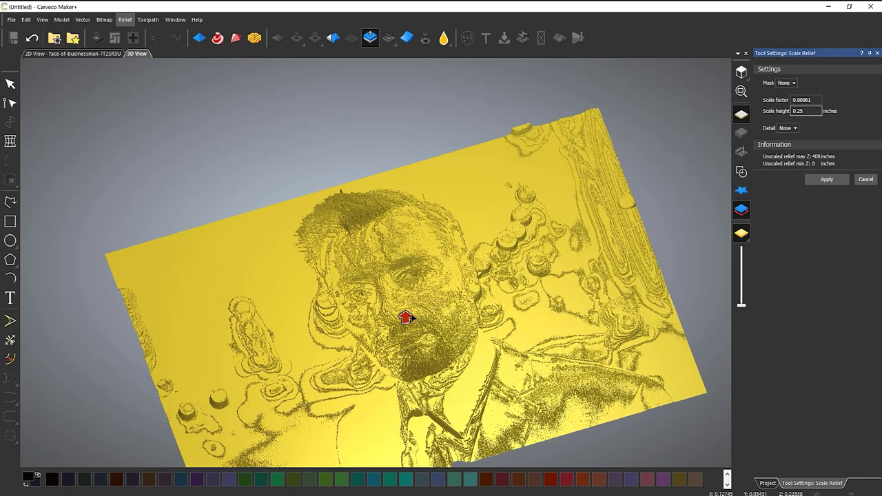
{"action": "left_click_drag", "start_coordinate": [405, 317], "coordinate": [406, 309]}
{"action": "left_click", "coordinate": [828, 182]}
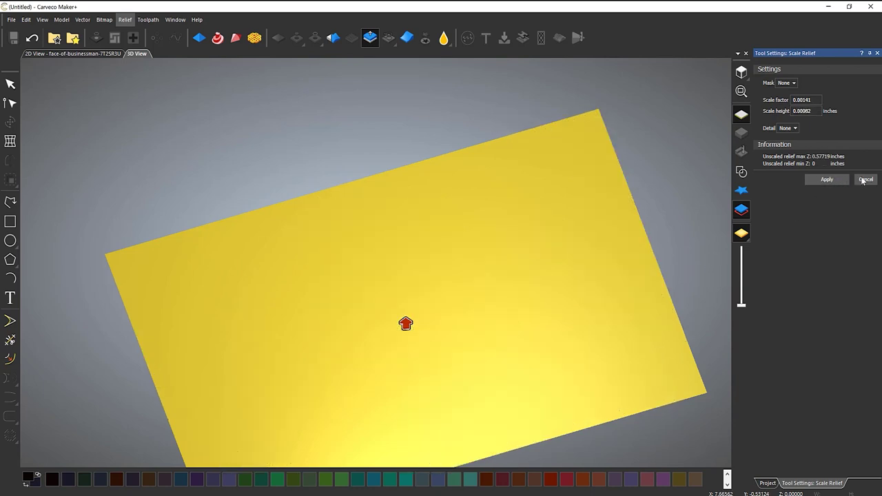
{"action": "left_click", "coordinate": [865, 180]}
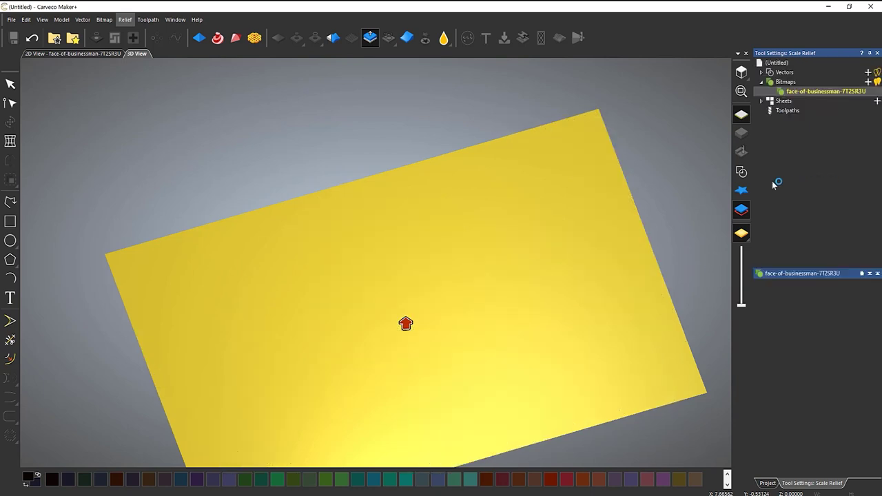
{"action": "scroll", "coordinate": [471, 279], "scroll_direction": "down", "scroll_amount": 2}
{"action": "left_click_drag", "start_coordinate": [471, 279], "coordinate": [407, 302]}
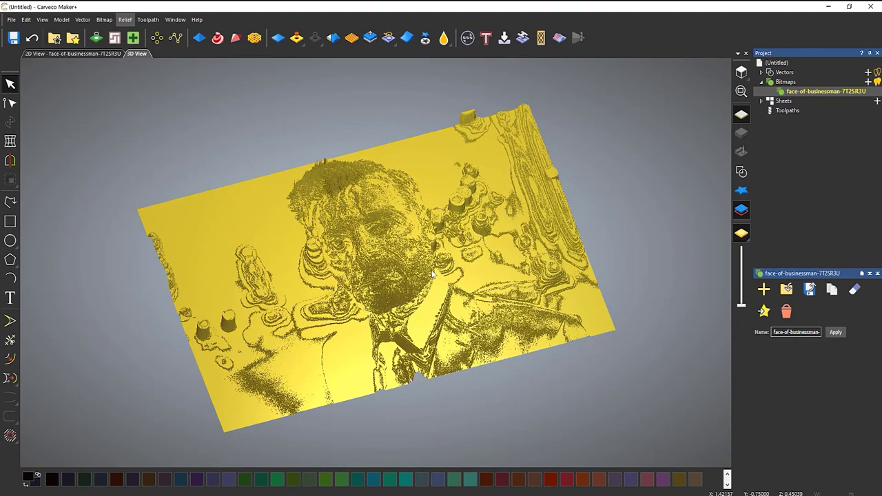
{"action": "scroll", "coordinate": [385, 267], "scroll_direction": "up", "scroll_amount": 3}
{"action": "scroll", "coordinate": [388, 267], "scroll_direction": "down", "scroll_amount": 3}
{"action": "scroll", "coordinate": [369, 210], "scroll_direction": "up", "scroll_amount": 4}
{"action": "scroll", "coordinate": [398, 234], "scroll_direction": "down", "scroll_amount": 3}
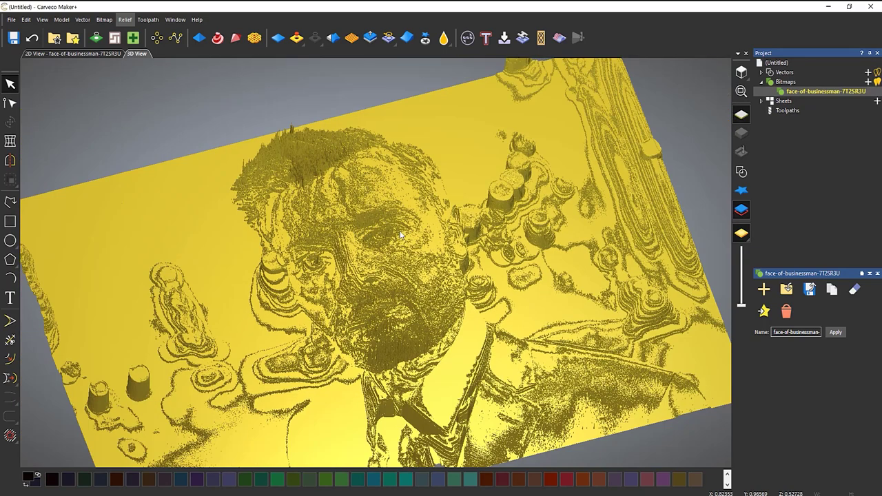
{"action": "left_click", "coordinate": [334, 39]}
{"action": "left_click_drag", "start_coordinate": [763, 154], "coordinate": [808, 154]}
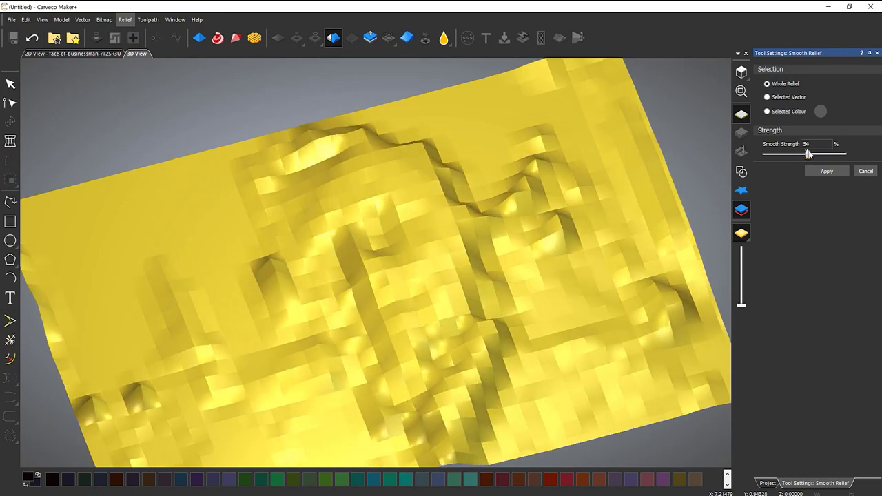
{"action": "left_click_drag", "start_coordinate": [808, 153], "coordinate": [808, 154]}
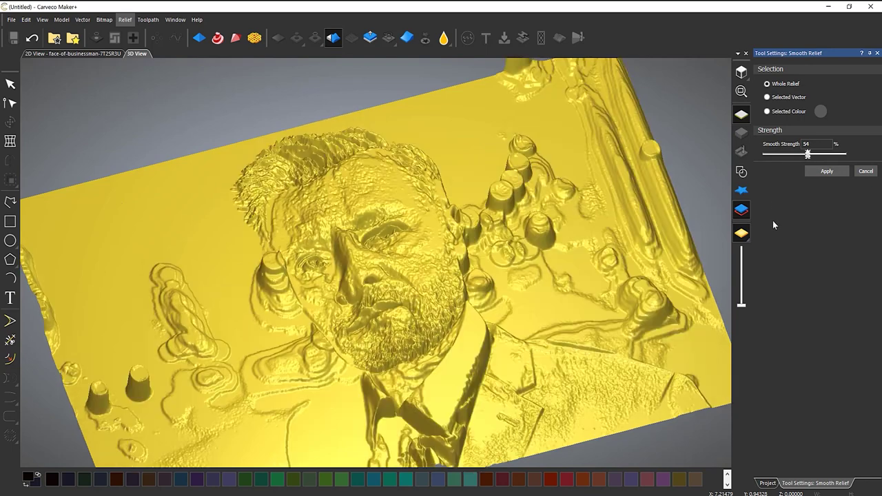
{"action": "left_click", "coordinate": [741, 72]}
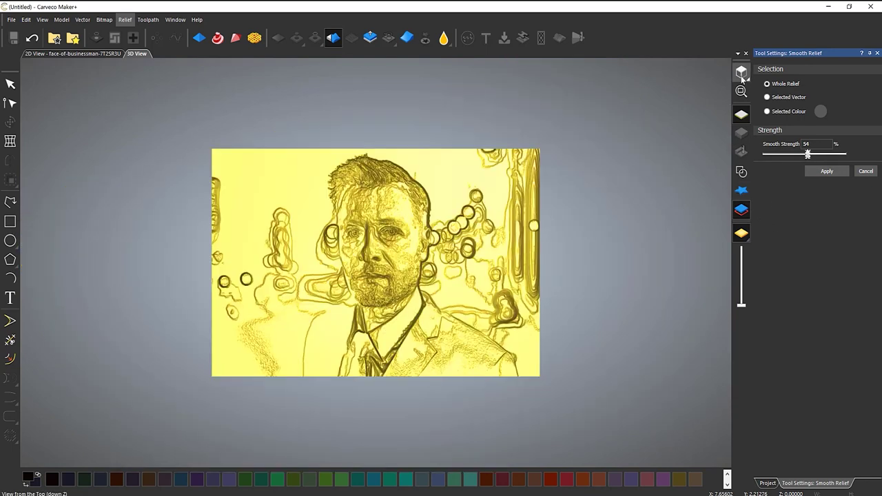
{"action": "scroll", "coordinate": [390, 269], "scroll_direction": "up", "scroll_amount": 5}
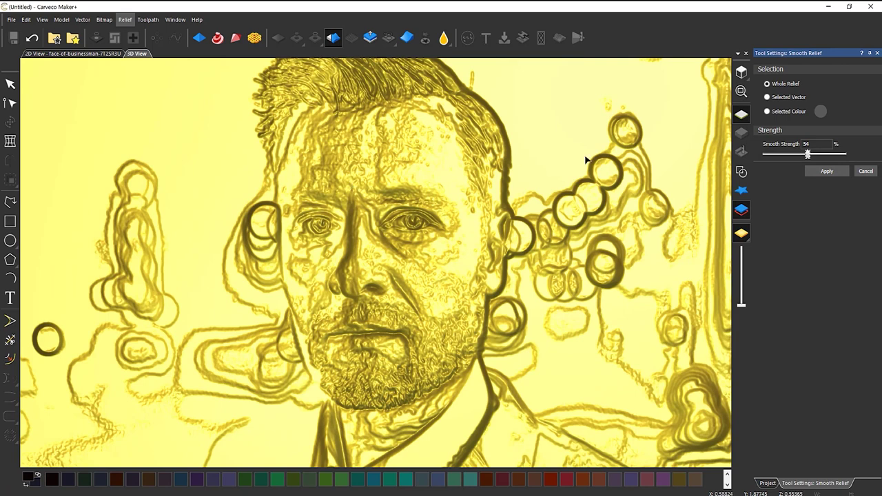
{"action": "left_click_drag", "start_coordinate": [808, 155], "coordinate": [832, 154]}
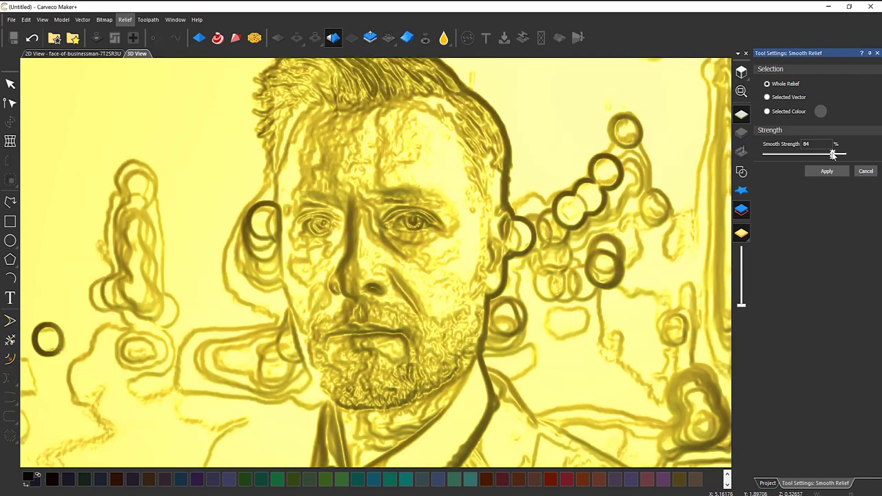
{"action": "mouse_move", "coordinate": [832, 154]}
{"action": "left_mouse_down"}
{"action": "mouse_move", "coordinate": [793, 154]}
{"action": "mouse_move", "coordinate": [846, 154]}
{"action": "left_mouse_up"}
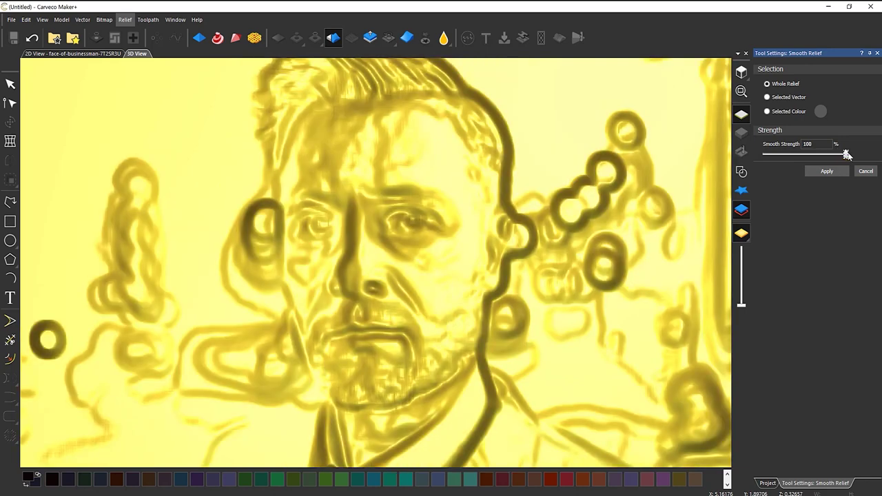
{"action": "left_click_drag", "start_coordinate": [846, 155], "coordinate": [777, 157]}
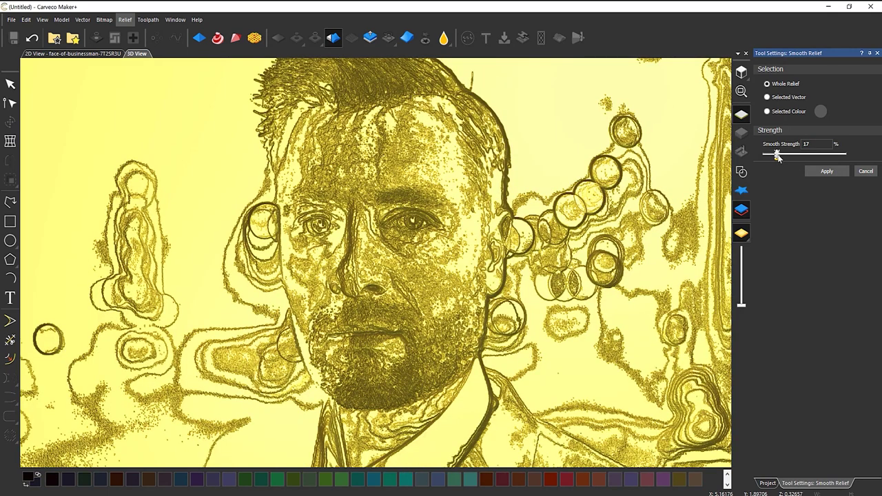
{"action": "left_click_drag", "start_coordinate": [777, 157], "coordinate": [780, 157]}
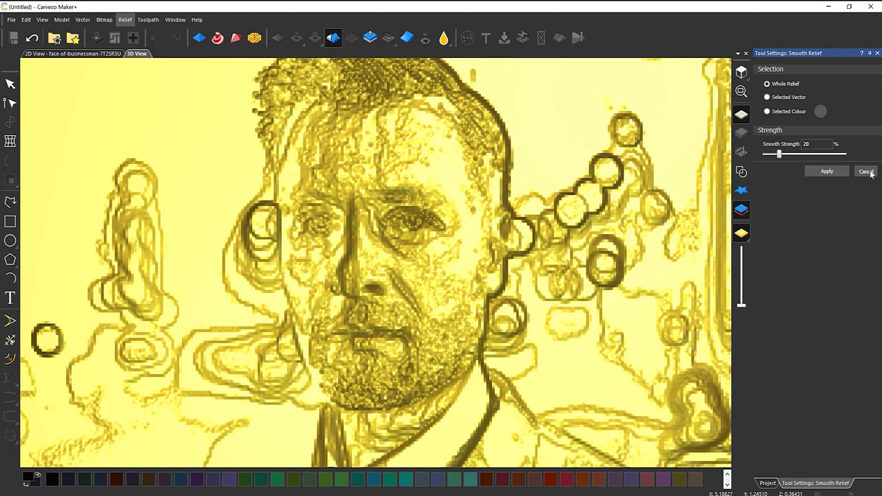
{"action": "left_click", "coordinate": [866, 171]}
{"action": "scroll", "coordinate": [412, 263], "scroll_direction": "down", "scroll_amount": 3}
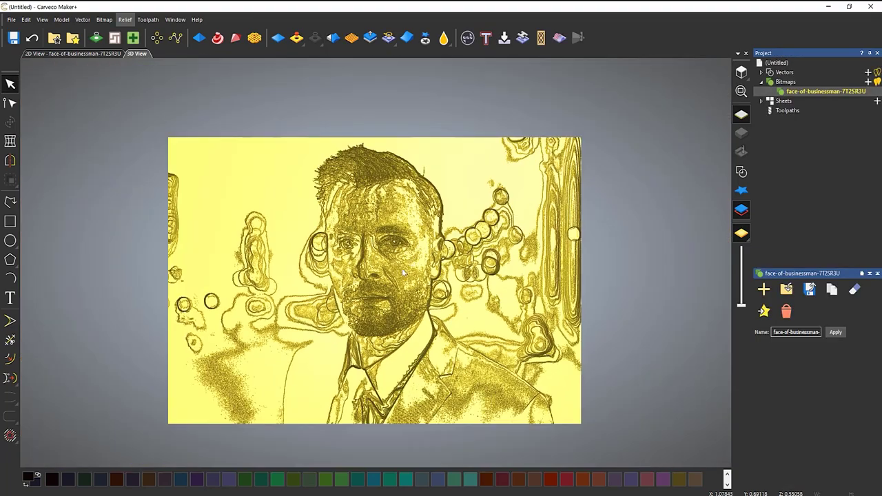
{"action": "scroll", "coordinate": [411, 262], "scroll_direction": "up", "scroll_amount": 3}
{"action": "left_click_drag", "start_coordinate": [411, 263], "coordinate": [385, 117]}
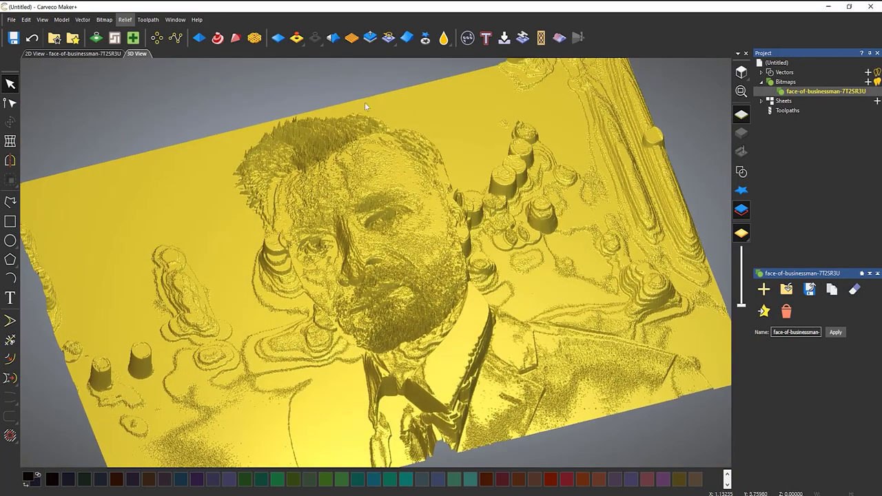
Step: Rescale the relief to a 0.020-inch height with Detail None, then close Scale Relief
{"action": "left_click", "coordinate": [369, 40]}
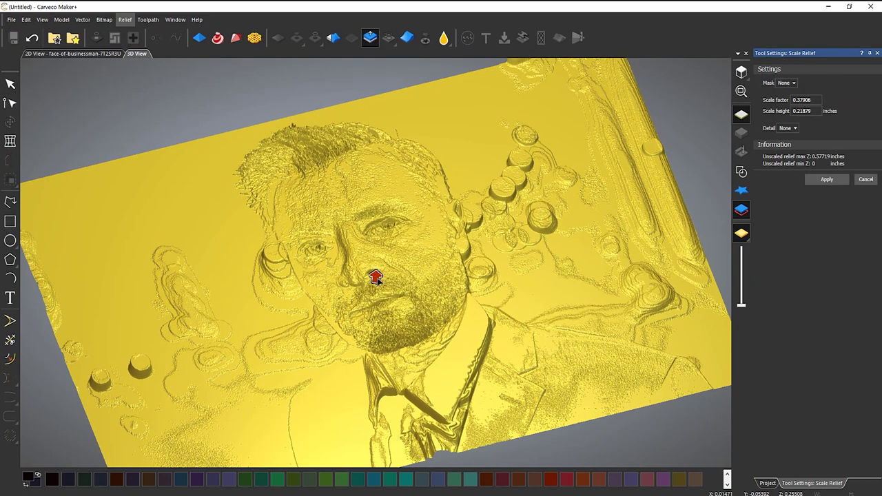
{"action": "scroll", "coordinate": [374, 279], "scroll_direction": "down", "scroll_amount": 5}
{"action": "scroll", "coordinate": [375, 284], "scroll_direction": "up", "scroll_amount": 3}
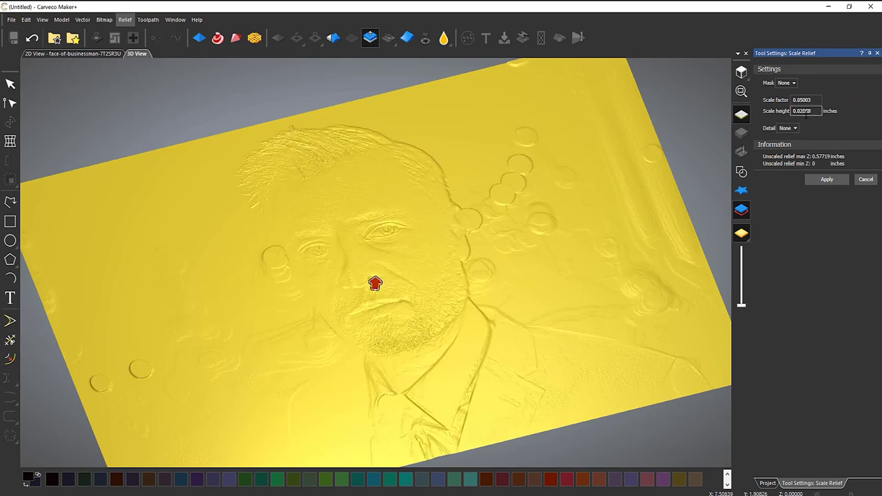
{"action": "left_click_drag", "start_coordinate": [815, 111], "coordinate": [800, 111]}
{"action": "left_click_drag", "start_coordinate": [452, 173], "coordinate": [442, 210]}
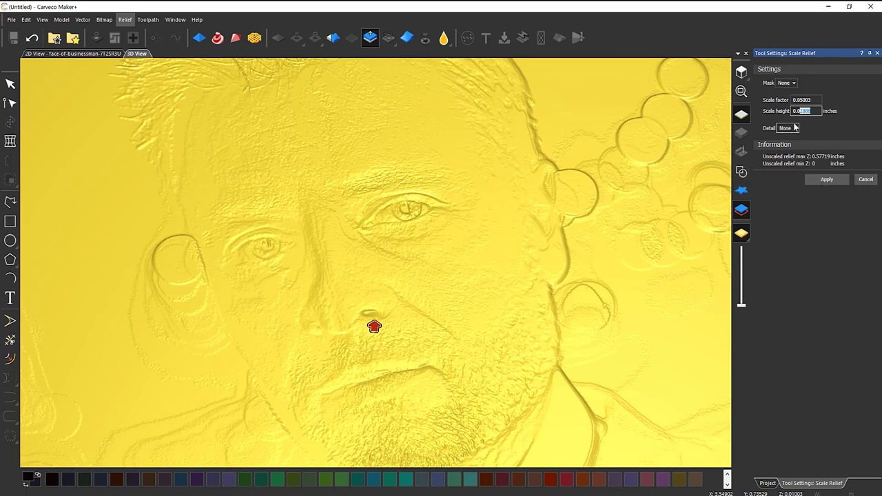
{"action": "left_click", "coordinate": [816, 111]}
{"action": "type", "text": "0"}
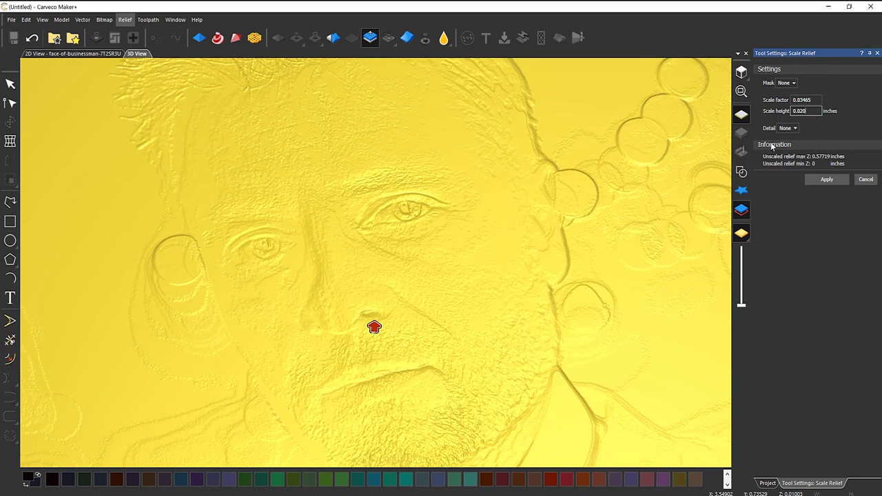
{"action": "left_click", "coordinate": [825, 180]}
{"action": "left_click", "coordinate": [788, 129]}
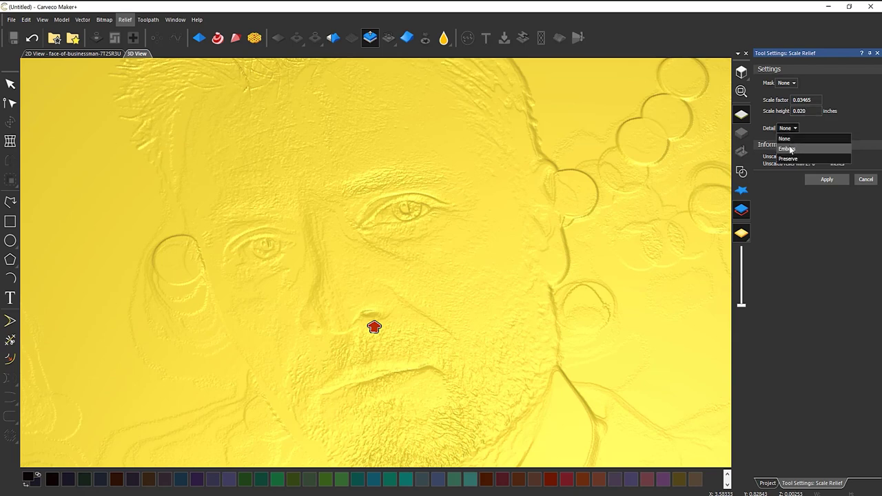
{"action": "left_click", "coordinate": [791, 249]}
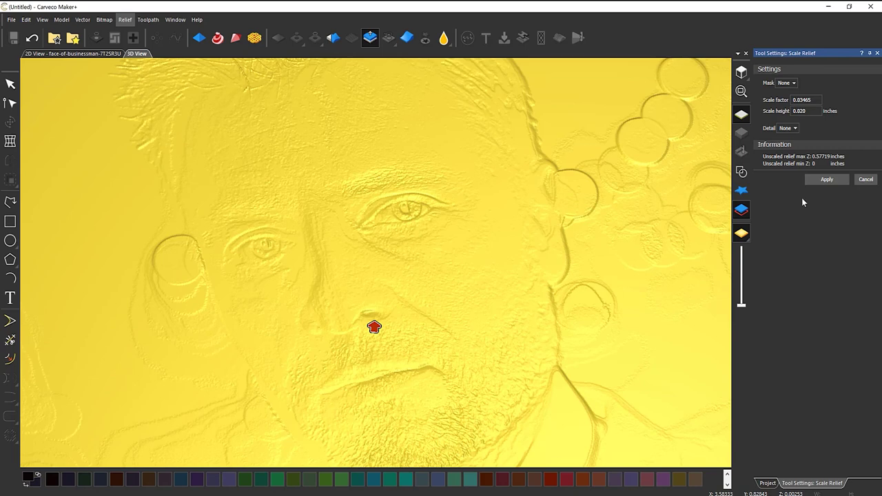
{"action": "left_click", "coordinate": [827, 179]}
{"action": "left_click", "coordinate": [866, 179]}
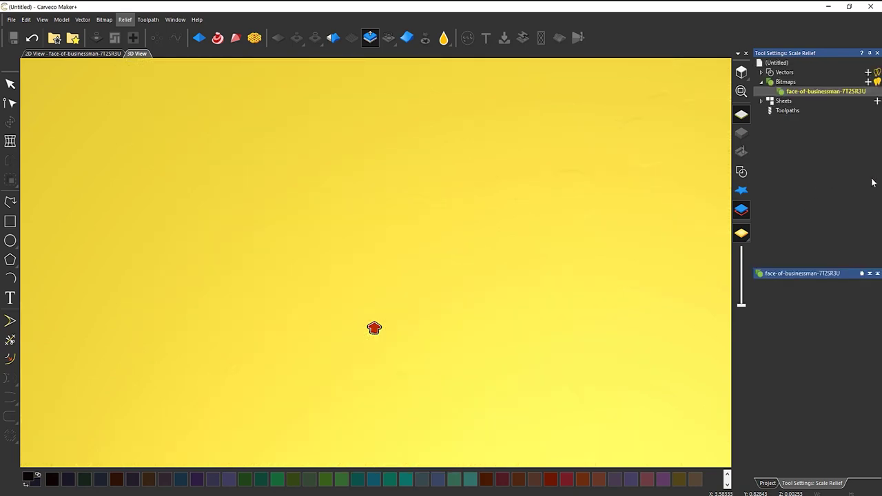
Step: Orbit and zoom out to see the whole relief at an angle, then show the face clipart
{"action": "left_click_drag", "start_coordinate": [424, 283], "coordinate": [473, 255]}
{"action": "scroll", "coordinate": [488, 226], "scroll_direction": "up", "scroll_amount": 5}
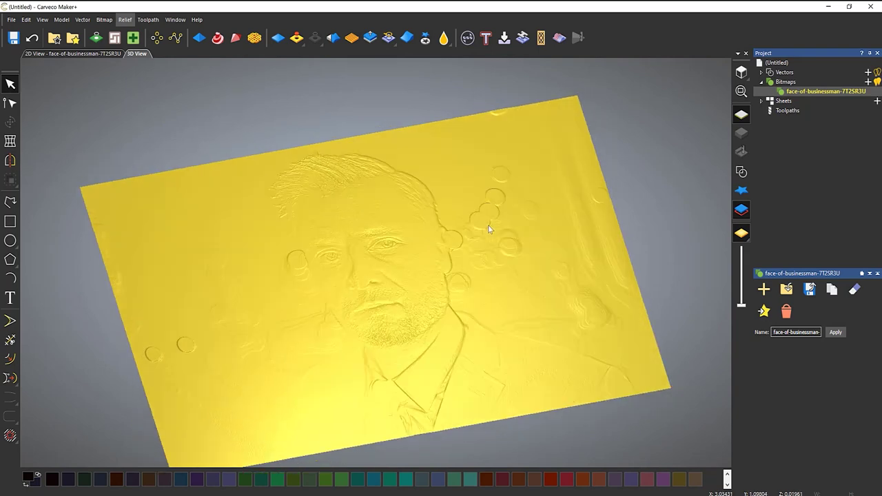
{"action": "scroll", "coordinate": [367, 268], "scroll_direction": "down", "scroll_amount": 5}
{"action": "left_click_drag", "start_coordinate": [368, 267], "coordinate": [418, 244]}
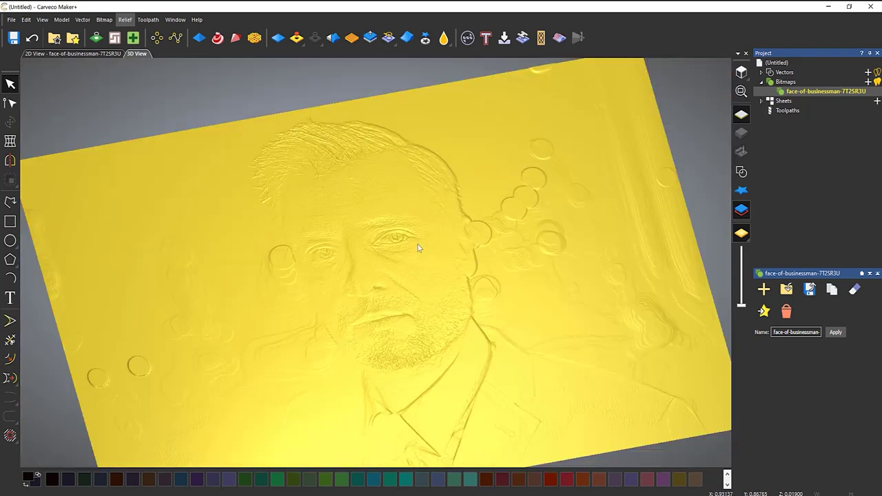
{"action": "scroll", "coordinate": [450, 264], "scroll_direction": "up", "scroll_amount": 2}
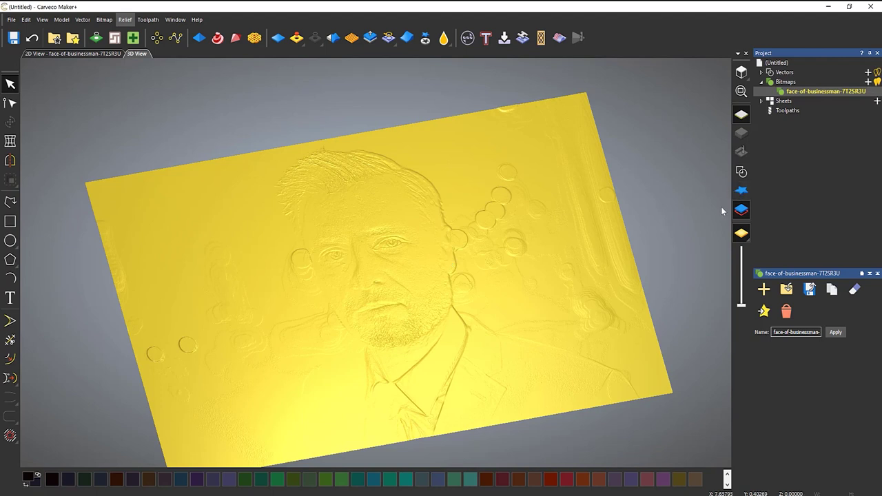
{"action": "left_click", "coordinate": [741, 190]}
Step: Paste the face clipart into the relief with the default mode, then undo it
{"action": "left_click", "coordinate": [413, 269]}
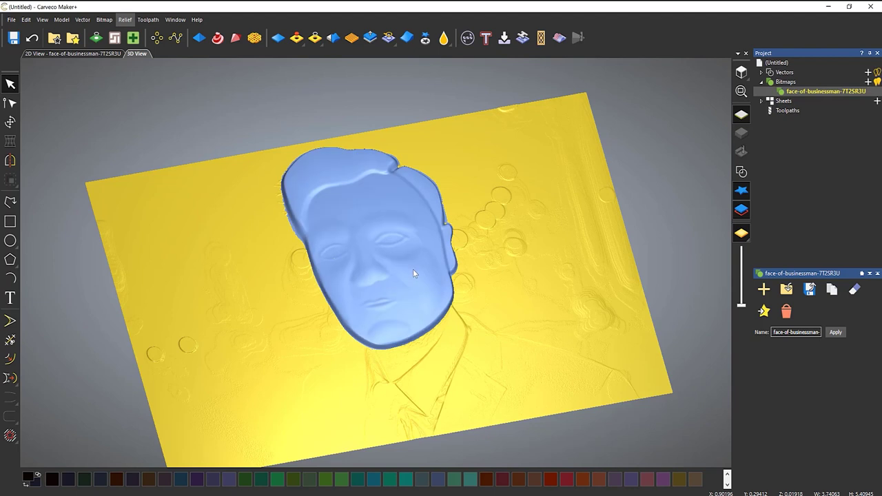
{"action": "left_click", "coordinate": [10, 122]}
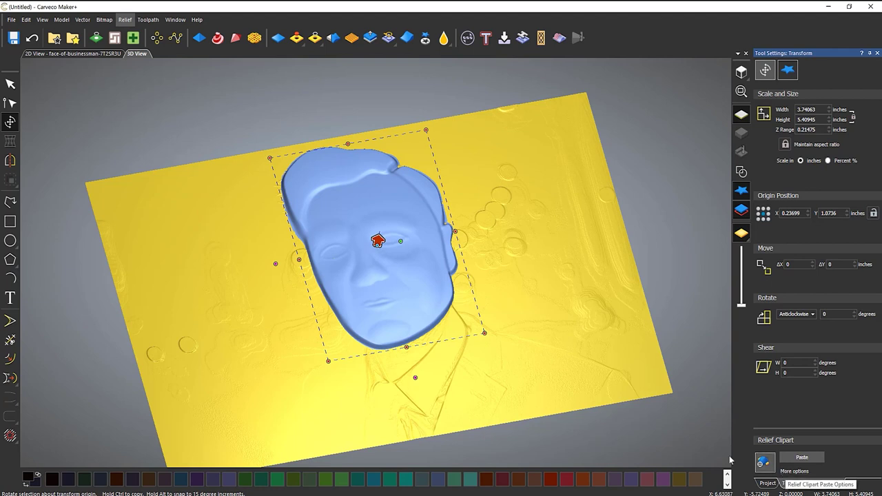
{"action": "left_click", "coordinate": [802, 458]}
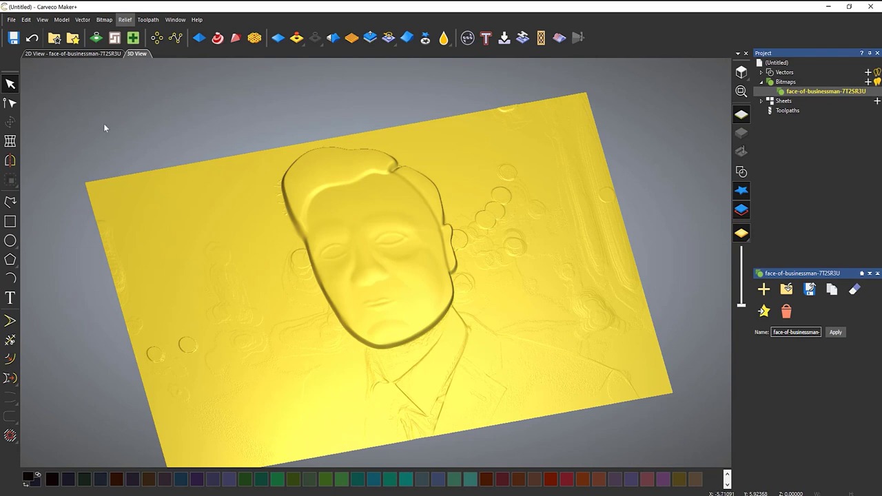
{"action": "left_click", "coordinate": [32, 38]}
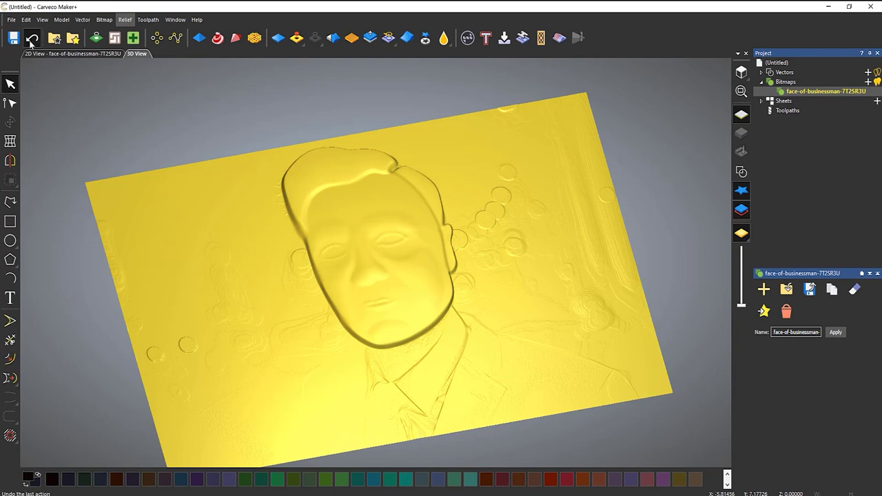
Step: Reselect the face clipart and paste it with Paste Combine Mode set to Add
{"action": "left_click", "coordinate": [403, 248]}
{"action": "left_click", "coordinate": [10, 122]}
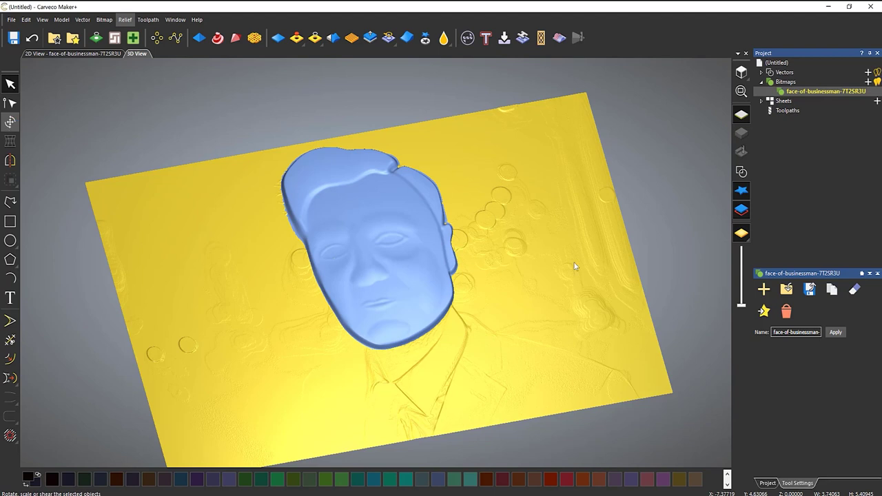
{"action": "left_click", "coordinate": [794, 471]}
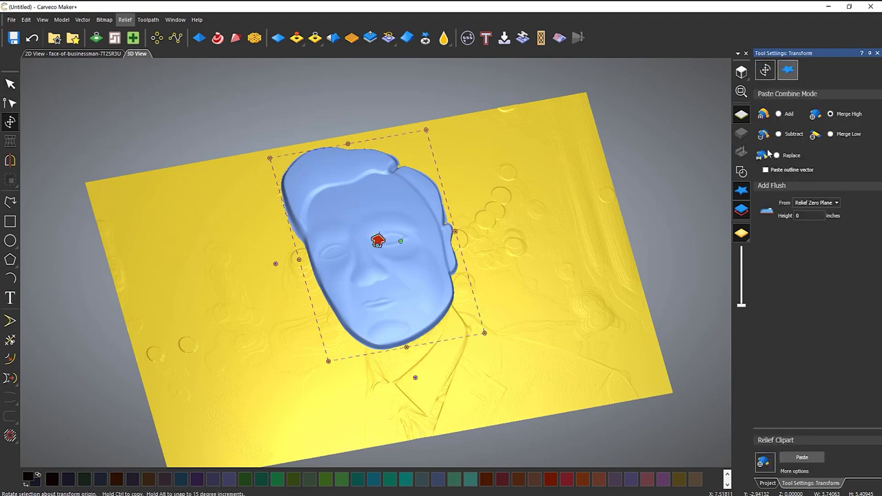
{"action": "left_click", "coordinate": [779, 113]}
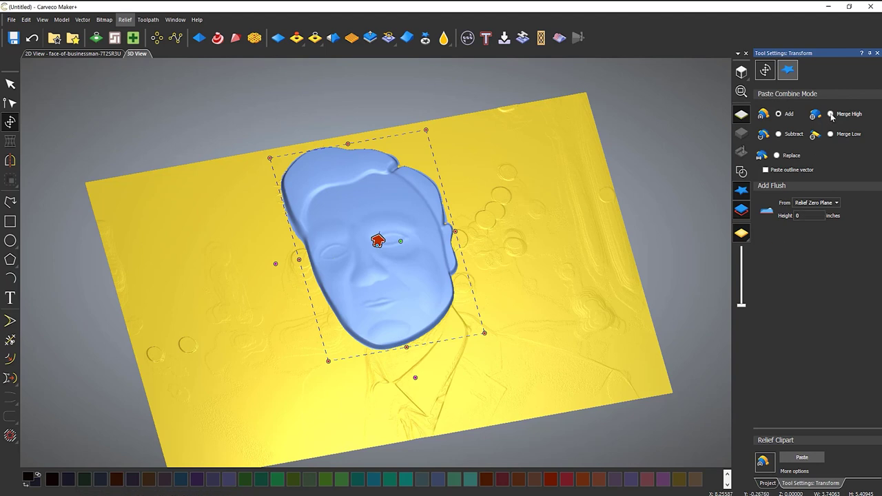
{"action": "left_click", "coordinate": [803, 458]}
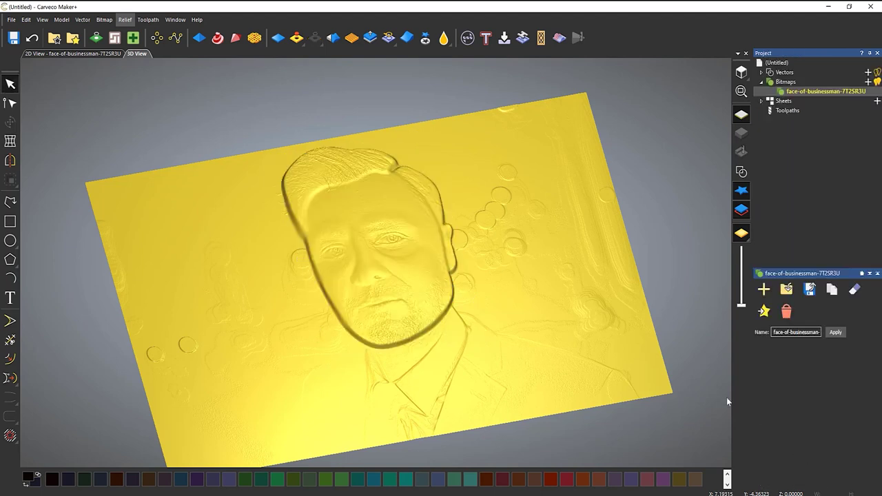
Step: Zoom to an angled close-up of the face and select the Smoothing tool
{"action": "scroll", "coordinate": [501, 228], "scroll_direction": "up", "scroll_amount": 2}
{"action": "scroll", "coordinate": [350, 244], "scroll_direction": "up", "scroll_amount": 5}
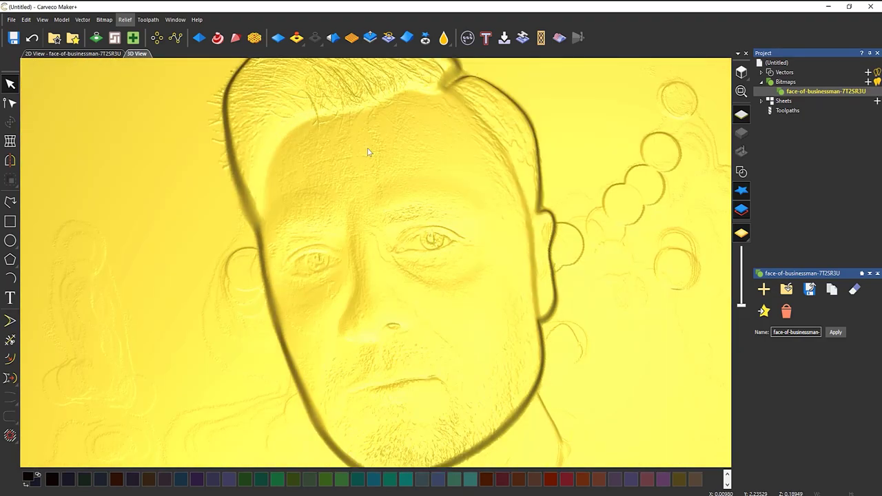
{"action": "left_click_drag", "start_coordinate": [368, 151], "coordinate": [445, 357]}
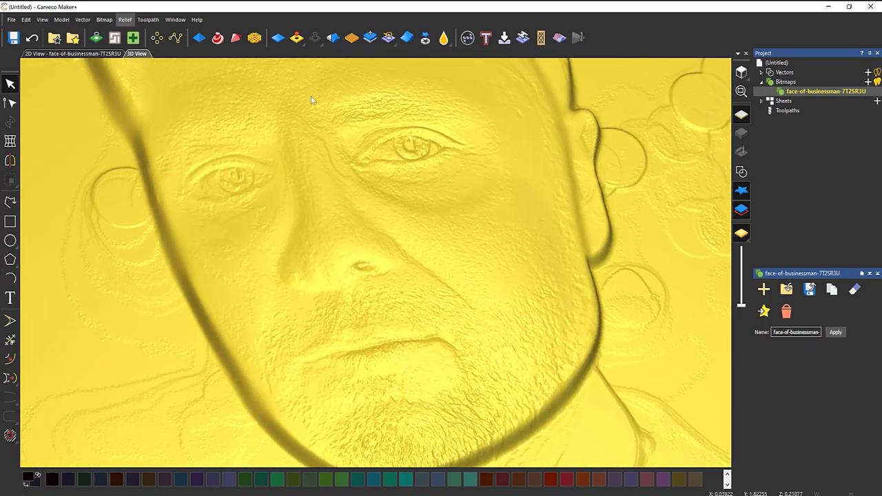
{"action": "left_click", "coordinate": [443, 37]}
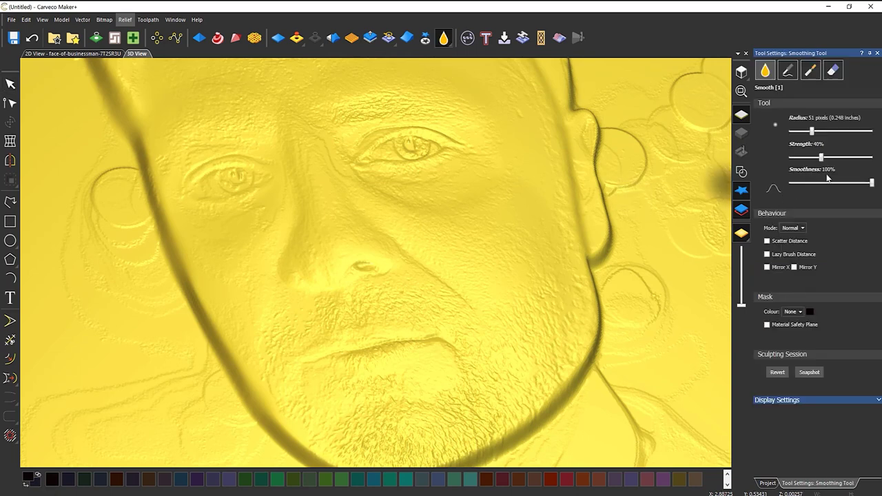
Step: Set the smoothing brush to 10% strength and a 97-pixel radius
{"action": "left_click_drag", "start_coordinate": [820, 157], "coordinate": [808, 159]}
{"action": "left_click_drag", "start_coordinate": [808, 158], "coordinate": [799, 158]}
{"action": "mouse_move", "coordinate": [816, 136]}
{"action": "left_mouse_down"}
{"action": "mouse_move", "coordinate": [803, 133]}
{"action": "mouse_move", "coordinate": [822, 131]}
{"action": "left_mouse_up"}
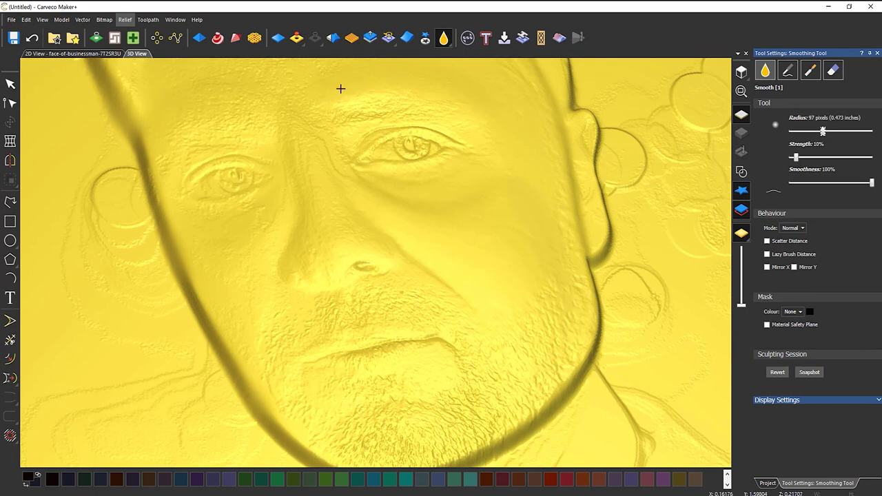
Step: Smooth the crease between the eyes, the forehead, chin, lower face, cheek and left brow
{"action": "mouse_move", "coordinate": [313, 93]}
{"action": "left_mouse_down"}
{"action": "mouse_move", "coordinate": [339, 168]}
{"action": "mouse_move", "coordinate": [340, 209]}
{"action": "mouse_move", "coordinate": [329, 190]}
{"action": "left_mouse_up"}
{"action": "mouse_move", "coordinate": [303, 138]}
{"action": "left_mouse_down"}
{"action": "mouse_move", "coordinate": [255, 117]}
{"action": "mouse_move", "coordinate": [230, 91]}
{"action": "mouse_move", "coordinate": [183, 90]}
{"action": "left_mouse_up"}
{"action": "mouse_move", "coordinate": [320, 88]}
{"action": "left_mouse_down"}
{"action": "mouse_move", "coordinate": [410, 190]}
{"action": "mouse_move", "coordinate": [448, 180]}
{"action": "mouse_move", "coordinate": [447, 118]}
{"action": "mouse_move", "coordinate": [351, 102]}
{"action": "mouse_move", "coordinate": [502, 179]}
{"action": "mouse_move", "coordinate": [533, 167]}
{"action": "mouse_move", "coordinate": [519, 321]}
{"action": "mouse_move", "coordinate": [514, 276]}
{"action": "mouse_move", "coordinate": [414, 321]}
{"action": "mouse_move", "coordinate": [393, 309]}
{"action": "mouse_move", "coordinate": [427, 306]}
{"action": "mouse_move", "coordinate": [338, 312]}
{"action": "mouse_move", "coordinate": [277, 348]}
{"action": "mouse_move", "coordinate": [386, 440]}
{"action": "left_mouse_up"}
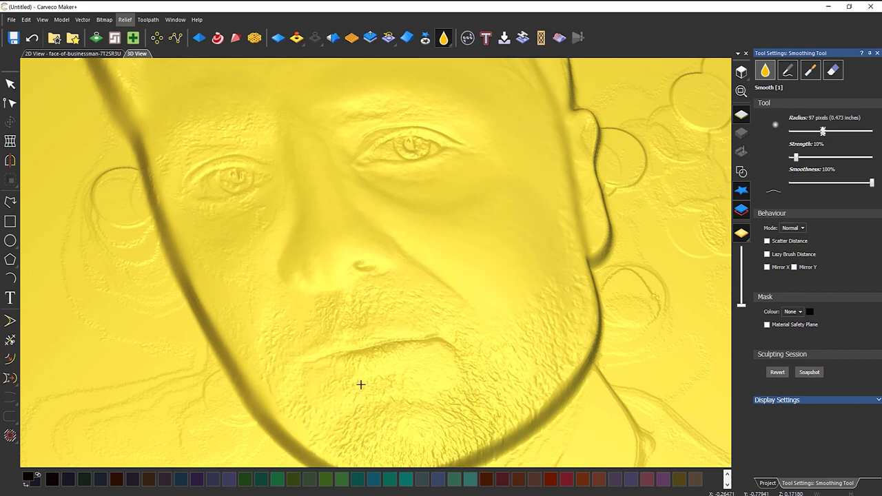
{"action": "mouse_move", "coordinate": [370, 388]}
{"action": "left_mouse_down"}
{"action": "mouse_move", "coordinate": [437, 406]}
{"action": "mouse_move", "coordinate": [503, 386]}
{"action": "left_mouse_up"}
{"action": "mouse_move", "coordinate": [586, 310]}
{"action": "left_mouse_down"}
{"action": "mouse_move", "coordinate": [469, 347]}
{"action": "mouse_move", "coordinate": [242, 339]}
{"action": "mouse_move", "coordinate": [265, 330]}
{"action": "mouse_move", "coordinate": [227, 269]}
{"action": "mouse_move", "coordinate": [234, 265]}
{"action": "left_mouse_up"}
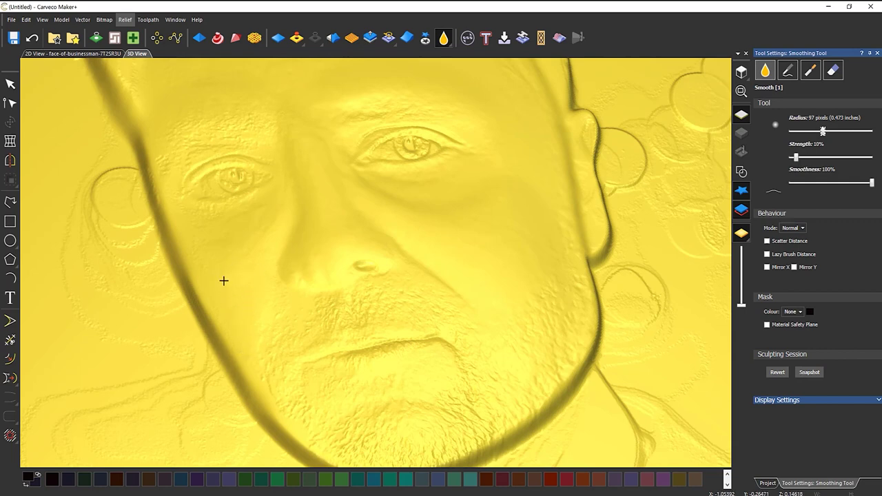
{"action": "mouse_move", "coordinate": [211, 229]}
{"action": "left_mouse_down"}
{"action": "mouse_move", "coordinate": [265, 263]}
{"action": "mouse_move", "coordinate": [417, 169]}
{"action": "mouse_move", "coordinate": [284, 148]}
{"action": "mouse_move", "coordinate": [243, 173]}
{"action": "mouse_move", "coordinate": [241, 162]}
{"action": "mouse_move", "coordinate": [204, 144]}
{"action": "mouse_move", "coordinate": [189, 182]}
{"action": "mouse_move", "coordinate": [203, 170]}
{"action": "mouse_move", "coordinate": [197, 196]}
{"action": "mouse_move", "coordinate": [227, 168]}
{"action": "left_mouse_up"}
{"action": "scroll", "coordinate": [246, 170], "scroll_direction": "up", "scroll_amount": 2}
{"action": "mouse_move", "coordinate": [291, 165]}
{"action": "left_mouse_down"}
{"action": "mouse_move", "coordinate": [231, 168]}
{"action": "mouse_move", "coordinate": [292, 171]}
{"action": "mouse_move", "coordinate": [298, 161]}
{"action": "mouse_move", "coordinate": [420, 137]}
{"action": "left_mouse_up"}
Step: Smooth the brow, forehead, temples, hair along the hairline and the area beside the right ear
{"action": "left_click_drag", "start_coordinate": [490, 135], "coordinate": [404, 69]}
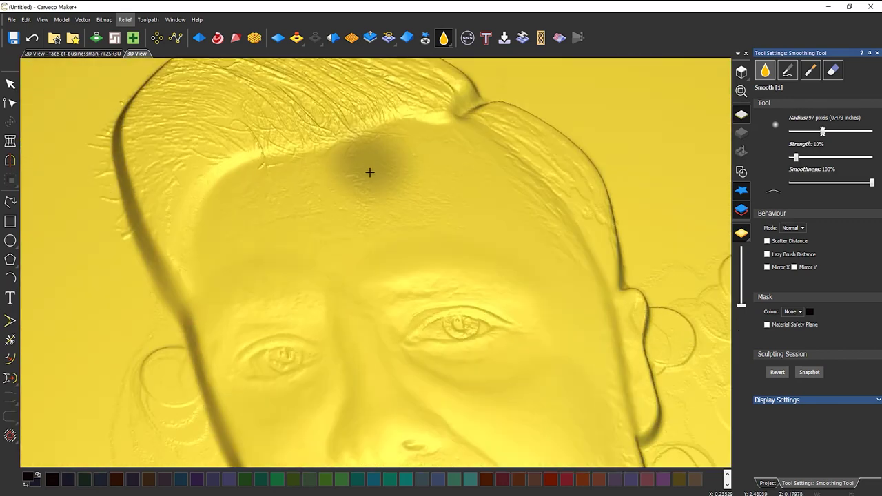
{"action": "left_click_drag", "start_coordinate": [368, 172], "coordinate": [437, 195]}
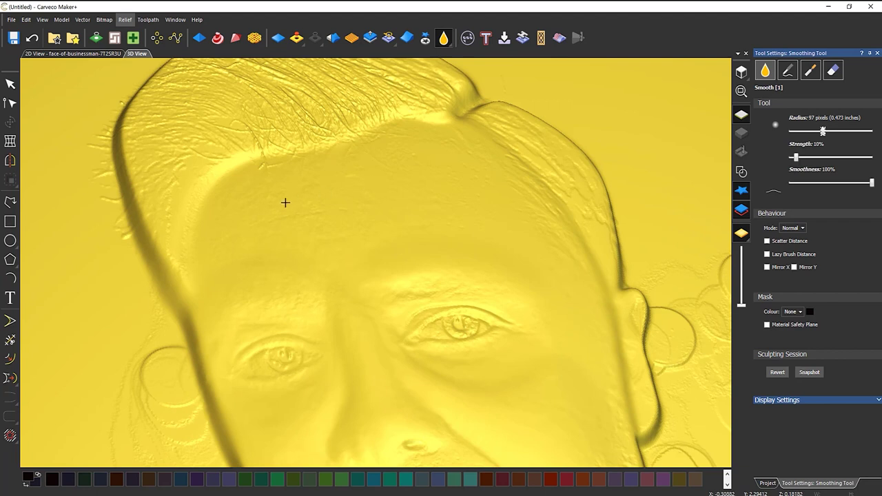
{"action": "mouse_move", "coordinate": [304, 193]}
{"action": "left_mouse_down"}
{"action": "mouse_move", "coordinate": [298, 230]}
{"action": "mouse_move", "coordinate": [348, 232]}
{"action": "left_mouse_up"}
{"action": "mouse_move", "coordinate": [500, 230]}
{"action": "left_mouse_down"}
{"action": "mouse_move", "coordinate": [515, 200]}
{"action": "mouse_move", "coordinate": [562, 237]}
{"action": "left_mouse_up"}
{"action": "mouse_move", "coordinate": [522, 189]}
{"action": "left_mouse_down"}
{"action": "mouse_move", "coordinate": [530, 151]}
{"action": "mouse_move", "coordinate": [519, 140]}
{"action": "mouse_move", "coordinate": [582, 195]}
{"action": "mouse_move", "coordinate": [596, 227]}
{"action": "mouse_move", "coordinate": [575, 183]}
{"action": "mouse_move", "coordinate": [525, 135]}
{"action": "mouse_move", "coordinate": [307, 114]}
{"action": "left_mouse_up"}
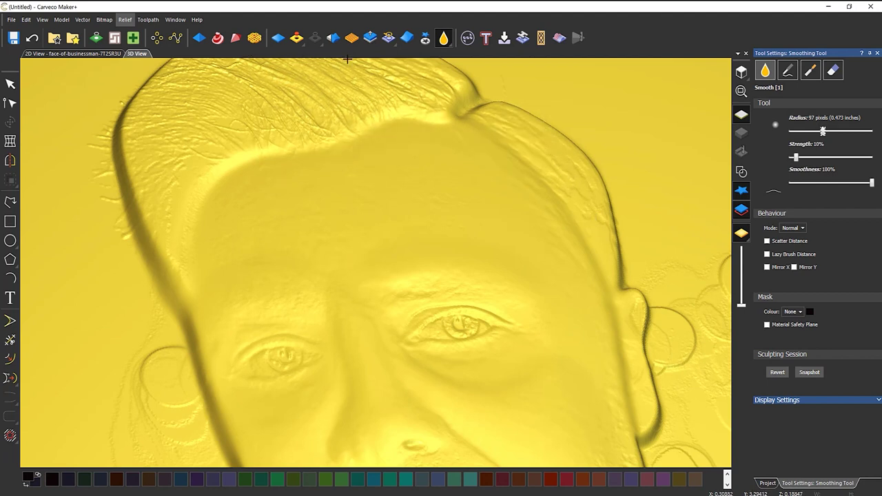
{"action": "mouse_move", "coordinate": [407, 85]}
{"action": "left_mouse_down"}
{"action": "mouse_move", "coordinate": [331, 98]}
{"action": "mouse_move", "coordinate": [306, 126]}
{"action": "left_mouse_up"}
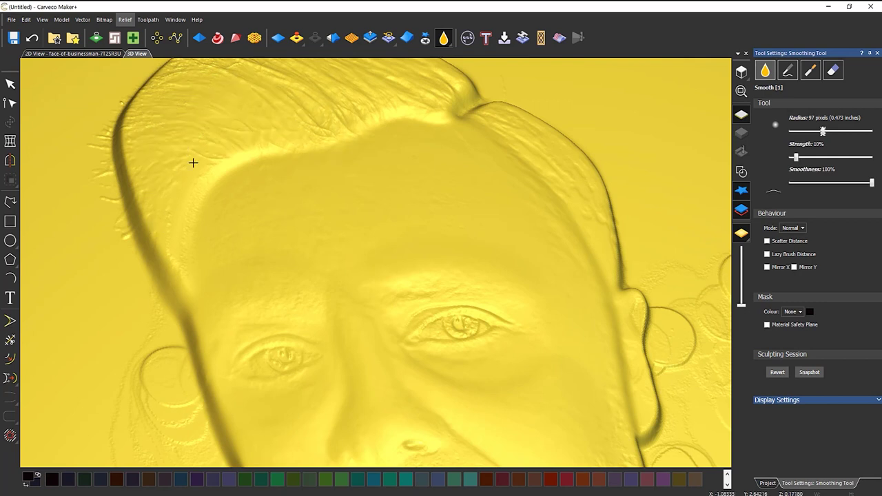
{"action": "mouse_move", "coordinate": [287, 161]}
{"action": "left_mouse_down"}
{"action": "mouse_move", "coordinate": [312, 237]}
{"action": "mouse_move", "coordinate": [408, 172]}
{"action": "mouse_move", "coordinate": [670, 123]}
{"action": "mouse_move", "coordinate": [665, 296]}
{"action": "mouse_move", "coordinate": [649, 331]}
{"action": "mouse_move", "coordinate": [635, 315]}
{"action": "mouse_move", "coordinate": [646, 327]}
{"action": "mouse_move", "coordinate": [646, 313]}
{"action": "mouse_move", "coordinate": [641, 412]}
{"action": "mouse_move", "coordinate": [619, 422]}
{"action": "mouse_move", "coordinate": [608, 354]}
{"action": "mouse_move", "coordinate": [634, 344]}
{"action": "left_mouse_up"}
{"action": "left_click", "coordinate": [811, 71]}
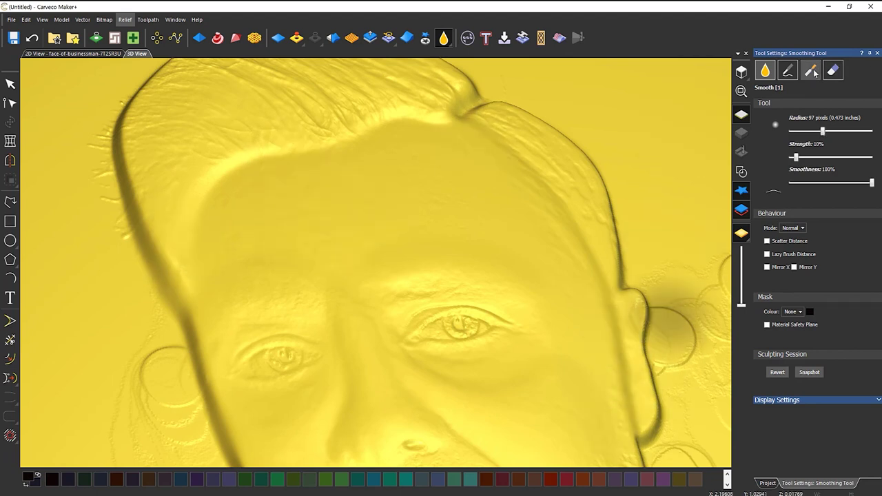
Step: Carve two fine wrinkle lines across the forehead with a tiny carving brush
{"action": "left_click_drag", "start_coordinate": [792, 134], "coordinate": [790, 136]}
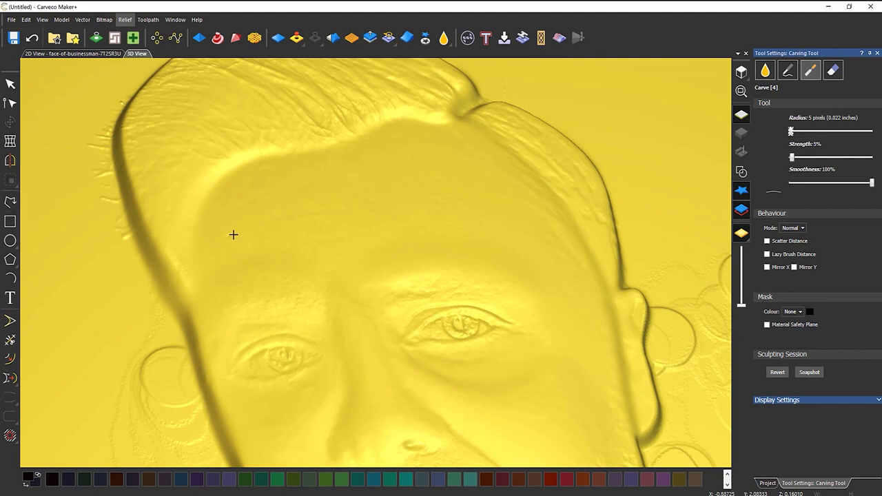
{"action": "left_click_drag", "start_coordinate": [274, 222], "coordinate": [391, 205]}
{"action": "left_click_drag", "start_coordinate": [270, 255], "coordinate": [444, 227]}
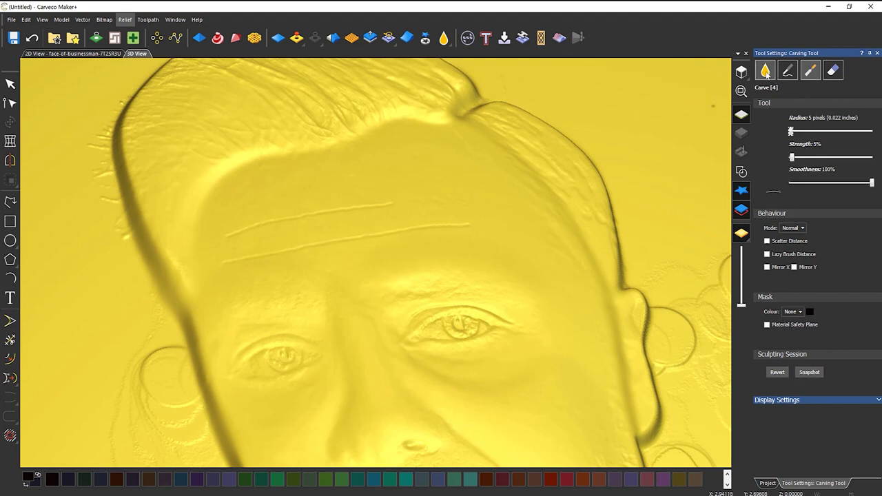
Step: Soften the two forehead wrinkles with the smoothing tool until barely visible
{"action": "left_click", "coordinate": [764, 70]}
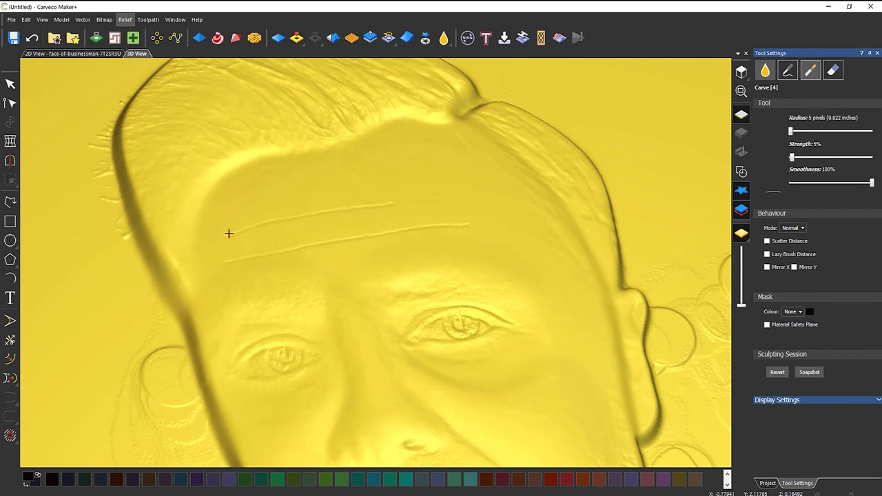
{"action": "key", "text": "shift"}
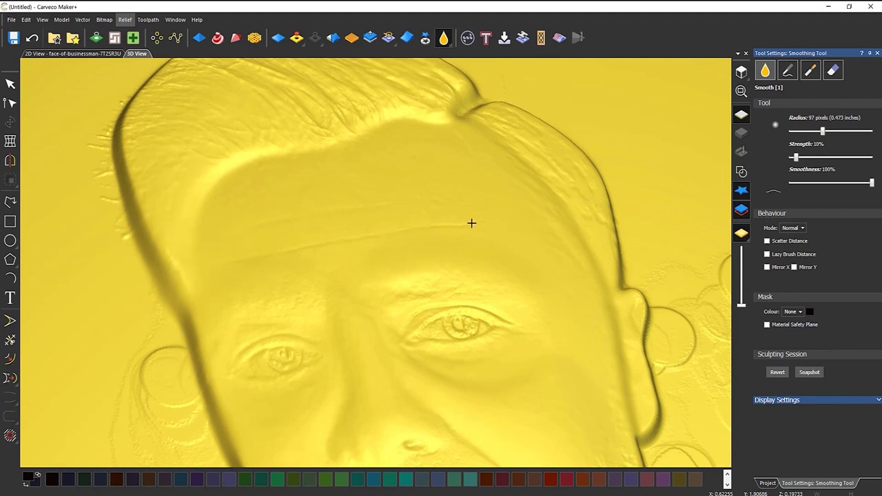
{"action": "mouse_move", "coordinate": [473, 233]}
{"action": "left_mouse_down"}
{"action": "mouse_move", "coordinate": [417, 358]}
{"action": "mouse_move", "coordinate": [282, 278]}
{"action": "mouse_move", "coordinate": [412, 233]}
{"action": "left_mouse_up"}
{"action": "scroll", "coordinate": [351, 228], "scroll_direction": "down", "scroll_amount": 5}
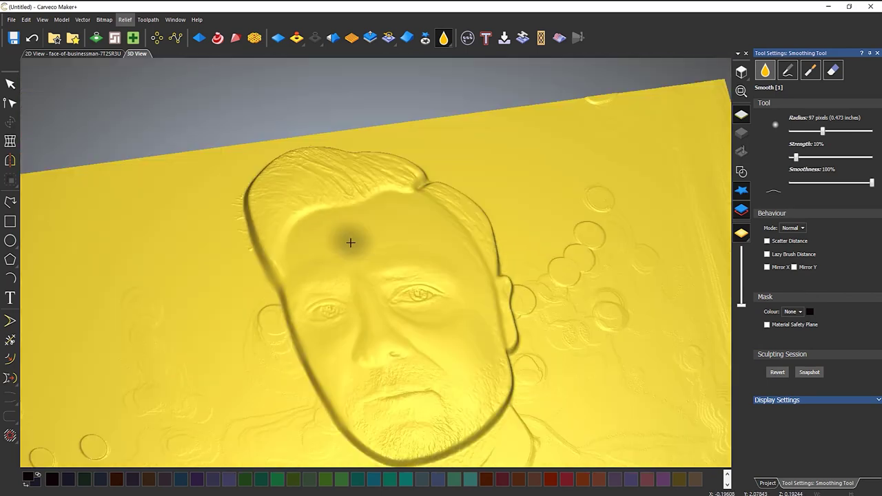
Step: Carve fine strand detail along the left hairline, then close the sculpting tool settings
{"action": "scroll", "coordinate": [437, 278], "scroll_direction": "up", "scroll_amount": 4}
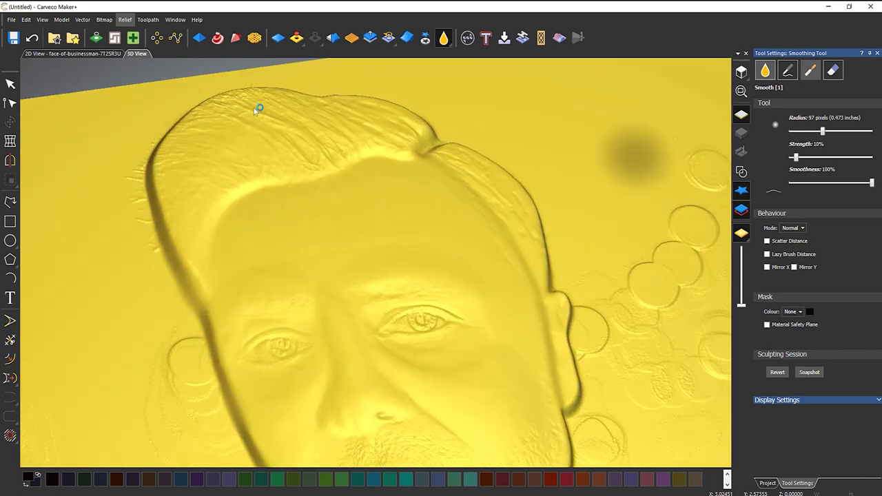
{"action": "key", "text": "c"}
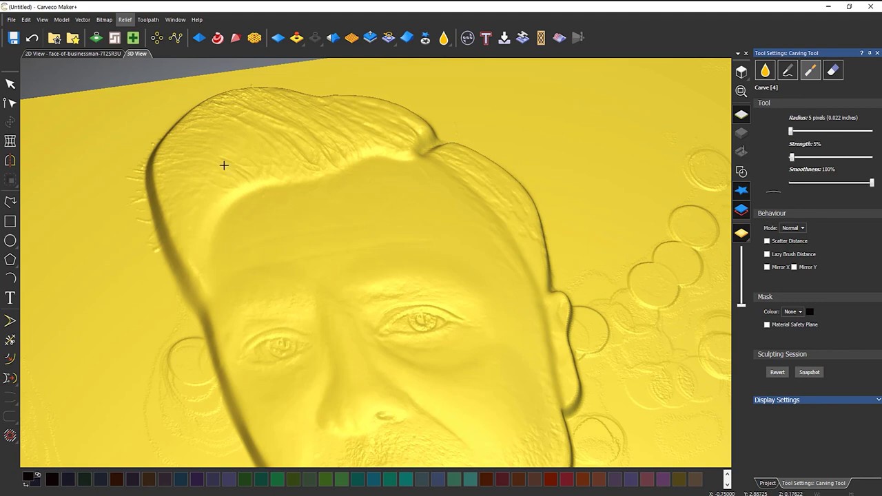
{"action": "mouse_move", "coordinate": [203, 185]}
{"action": "left_mouse_down"}
{"action": "mouse_move", "coordinate": [209, 214]}
{"action": "mouse_move", "coordinate": [186, 224]}
{"action": "mouse_move", "coordinate": [220, 214]}
{"action": "mouse_move", "coordinate": [182, 229]}
{"action": "mouse_move", "coordinate": [211, 222]}
{"action": "mouse_move", "coordinate": [188, 238]}
{"action": "mouse_move", "coordinate": [214, 224]}
{"action": "mouse_move", "coordinate": [196, 245]}
{"action": "mouse_move", "coordinate": [210, 232]}
{"action": "mouse_move", "coordinate": [200, 262]}
{"action": "mouse_move", "coordinate": [209, 228]}
{"action": "mouse_move", "coordinate": [196, 229]}
{"action": "mouse_move", "coordinate": [220, 216]}
{"action": "mouse_move", "coordinate": [188, 221]}
{"action": "mouse_move", "coordinate": [216, 207]}
{"action": "mouse_move", "coordinate": [181, 223]}
{"action": "mouse_move", "coordinate": [224, 206]}
{"action": "mouse_move", "coordinate": [191, 206]}
{"action": "mouse_move", "coordinate": [230, 196]}
{"action": "mouse_move", "coordinate": [196, 190]}
{"action": "mouse_move", "coordinate": [227, 196]}
{"action": "mouse_move", "coordinate": [189, 179]}
{"action": "mouse_move", "coordinate": [239, 190]}
{"action": "mouse_move", "coordinate": [207, 171]}
{"action": "mouse_move", "coordinate": [248, 184]}
{"action": "mouse_move", "coordinate": [202, 161]}
{"action": "mouse_move", "coordinate": [233, 167]}
{"action": "mouse_move", "coordinate": [189, 156]}
{"action": "mouse_move", "coordinate": [223, 164]}
{"action": "mouse_move", "coordinate": [187, 160]}
{"action": "mouse_move", "coordinate": [211, 172]}
{"action": "mouse_move", "coordinate": [171, 180]}
{"action": "mouse_move", "coordinate": [207, 175]}
{"action": "mouse_move", "coordinate": [173, 187]}
{"action": "mouse_move", "coordinate": [203, 180]}
{"action": "mouse_move", "coordinate": [173, 195]}
{"action": "mouse_move", "coordinate": [186, 189]}
{"action": "mouse_move", "coordinate": [199, 208]}
{"action": "mouse_move", "coordinate": [183, 221]}
{"action": "mouse_move", "coordinate": [208, 213]}
{"action": "mouse_move", "coordinate": [179, 226]}
{"action": "mouse_move", "coordinate": [216, 214]}
{"action": "mouse_move", "coordinate": [178, 242]}
{"action": "mouse_move", "coordinate": [198, 224]}
{"action": "mouse_move", "coordinate": [186, 246]}
{"action": "mouse_move", "coordinate": [196, 248]}
{"action": "mouse_move", "coordinate": [192, 263]}
{"action": "mouse_move", "coordinate": [215, 229]}
{"action": "left_mouse_up"}
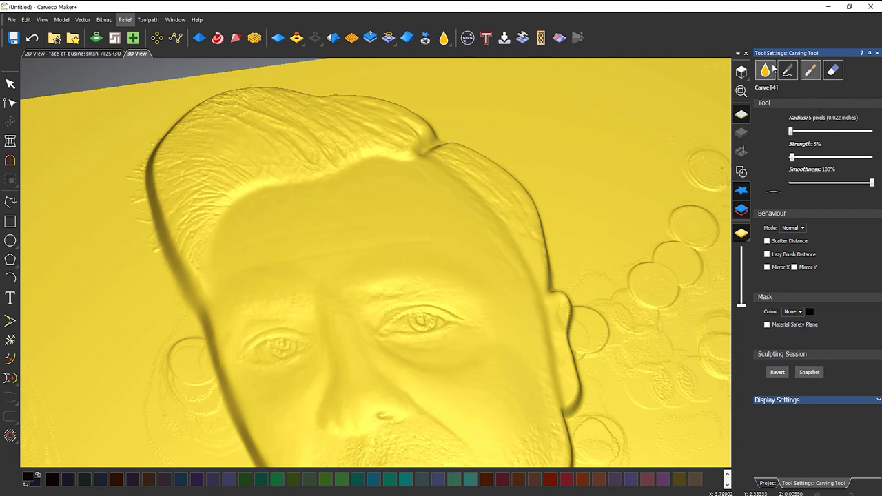
{"action": "mouse_move", "coordinate": [272, 165]}
{"action": "left_mouse_down"}
{"action": "mouse_move", "coordinate": [246, 167]}
{"action": "mouse_move", "coordinate": [244, 195]}
{"action": "mouse_move", "coordinate": [253, 188]}
{"action": "mouse_move", "coordinate": [230, 182]}
{"action": "left_mouse_up"}
{"action": "mouse_move", "coordinate": [182, 195]}
{"action": "left_mouse_down"}
{"action": "mouse_move", "coordinate": [179, 208]}
{"action": "mouse_move", "coordinate": [163, 205]}
{"action": "mouse_move", "coordinate": [214, 209]}
{"action": "mouse_move", "coordinate": [233, 184]}
{"action": "mouse_move", "coordinate": [204, 203]}
{"action": "left_mouse_up"}
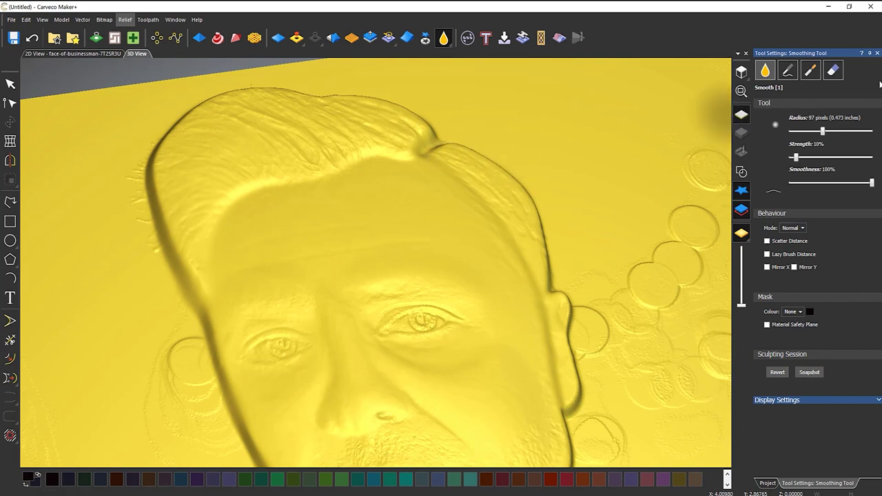
{"action": "left_click", "coordinate": [878, 53]}
{"action": "scroll", "coordinate": [399, 241], "scroll_direction": "down", "scroll_amount": 5}
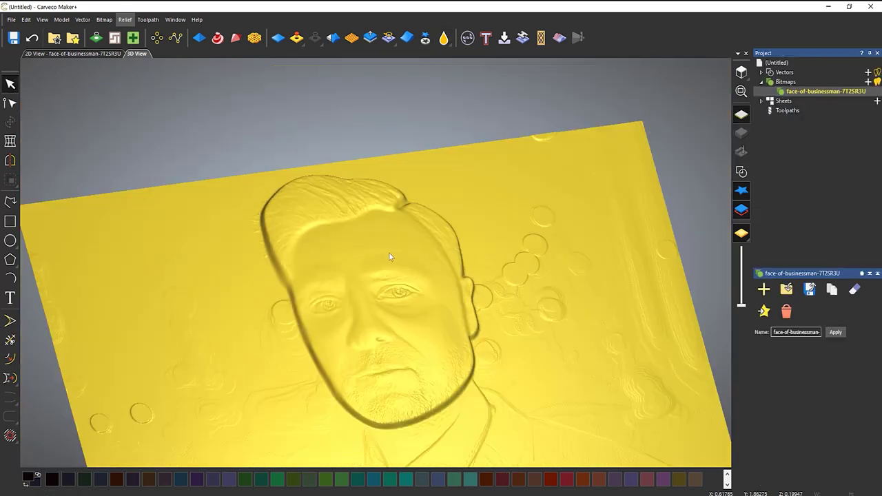
Step: Turn on the 3D vector display so the face outlines show over the relief
{"action": "left_click_drag", "start_coordinate": [421, 306], "coordinate": [420, 326]}
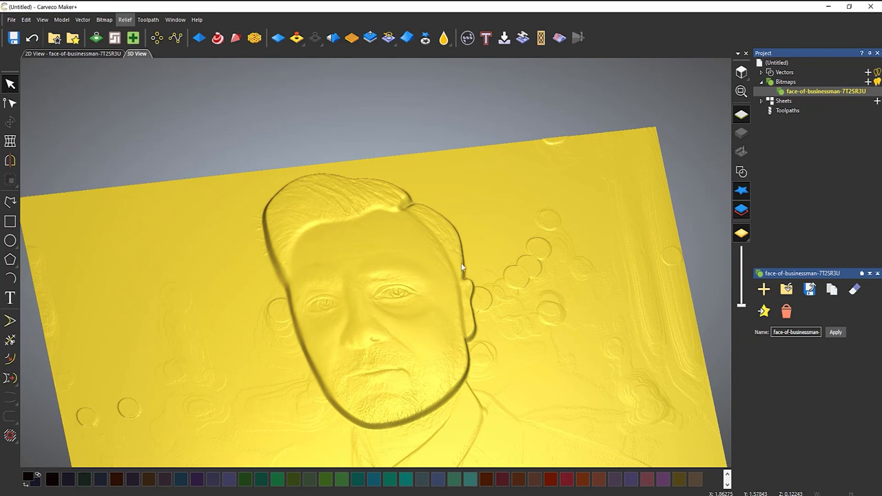
{"action": "scroll", "coordinate": [370, 321], "scroll_direction": "up", "scroll_amount": 2}
{"action": "scroll", "coordinate": [372, 326], "scroll_direction": "down", "scroll_amount": 1}
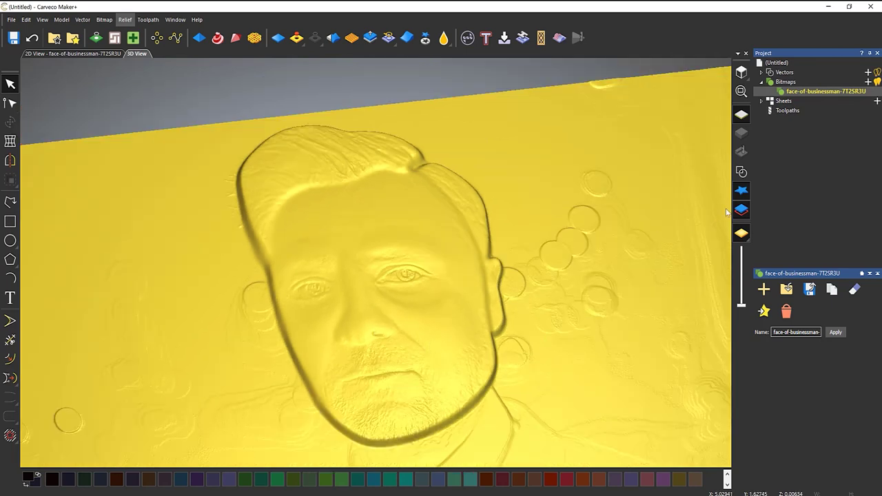
{"action": "left_click", "coordinate": [741, 179]}
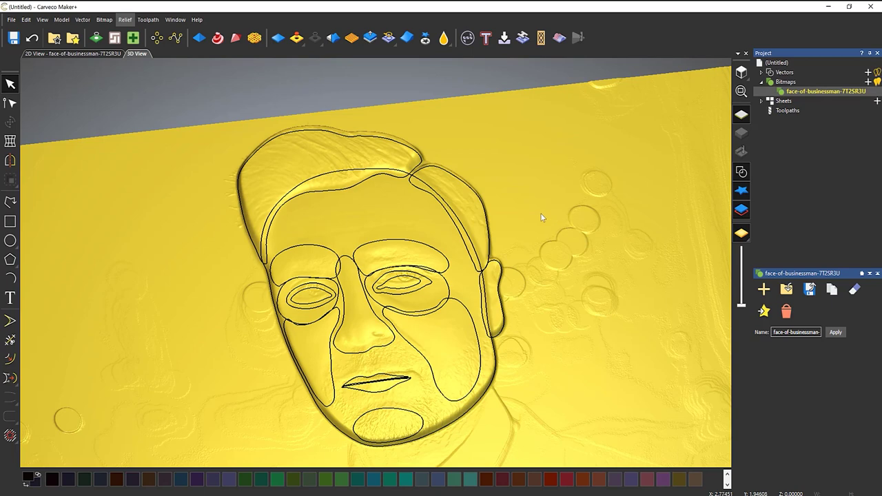
Step: Draw a small circle bridging the gap where the hair meets the forehead
{"action": "left_click_drag", "start_coordinate": [274, 333], "coordinate": [624, 432]}
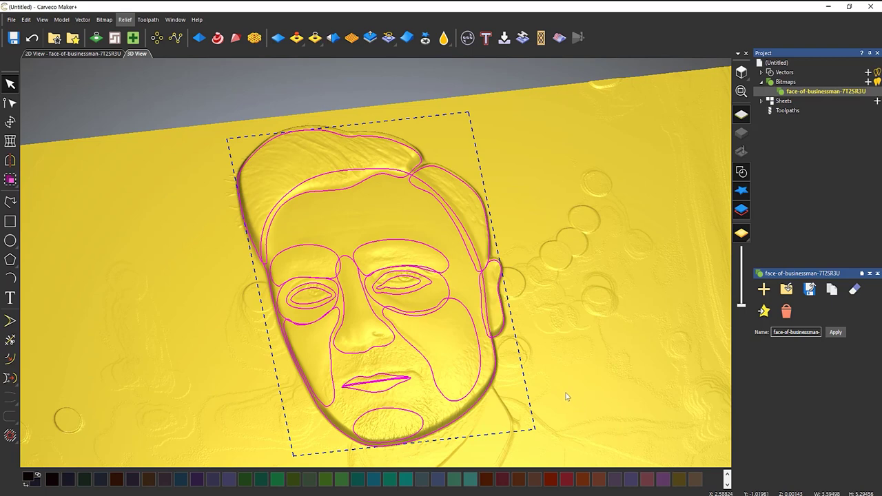
{"action": "left_click", "coordinate": [546, 307]}
{"action": "scroll", "coordinate": [481, 190], "scroll_direction": "up", "scroll_amount": 5}
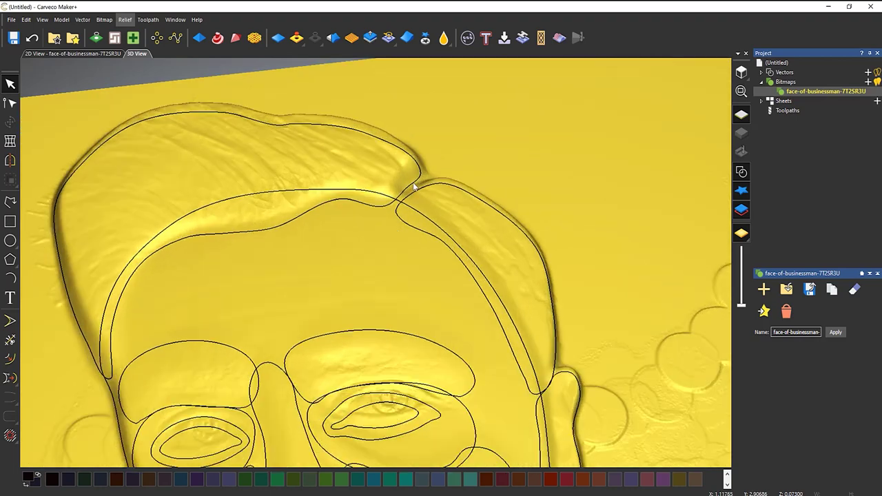
{"action": "scroll", "coordinate": [413, 145], "scroll_direction": "up", "scroll_amount": 3}
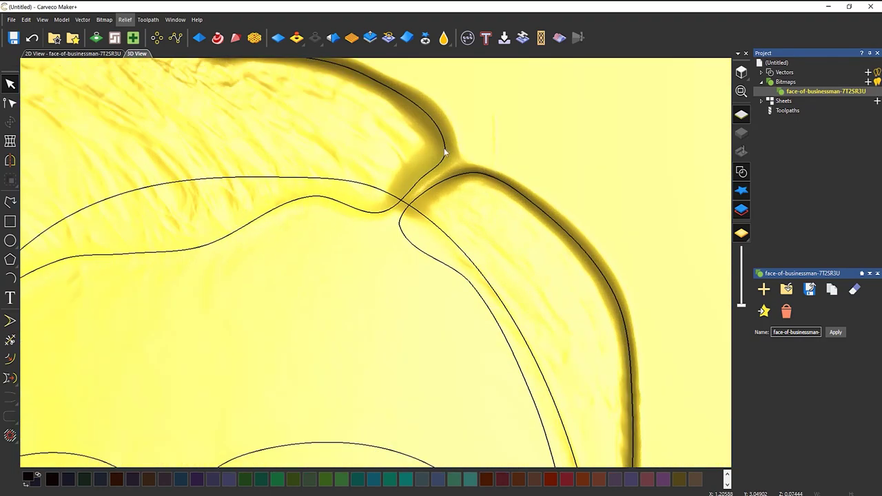
{"action": "left_click", "coordinate": [10, 241]}
{"action": "mouse_move", "coordinate": [445, 172]}
{"action": "left_mouse_down"}
{"action": "mouse_move", "coordinate": [459, 198]}
{"action": "mouse_move", "coordinate": [452, 187]}
{"action": "left_mouse_up"}
{"action": "key", "text": "Escape"}
{"action": "left_click", "coordinate": [608, 158]}
Step: Select the small circle together with the hair and jaw outlines
{"action": "left_click_drag", "start_coordinate": [492, 143], "coordinate": [441, 193]}
{"action": "scroll", "coordinate": [443, 204], "scroll_direction": "down", "scroll_amount": 5}
{"action": "scroll", "coordinate": [444, 204], "scroll_direction": "down", "scroll_amount": 3}
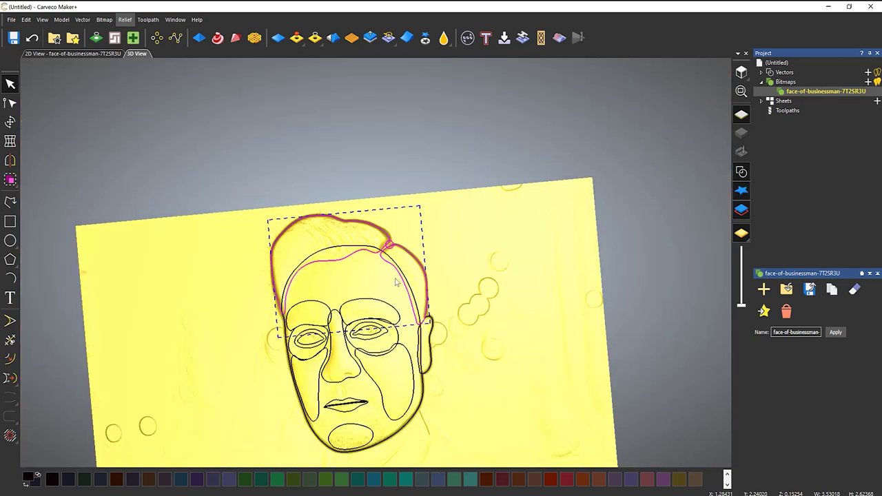
{"action": "scroll", "coordinate": [279, 393], "scroll_direction": "up", "scroll_amount": 2}
{"action": "scroll", "coordinate": [473, 390], "scroll_direction": "up", "scroll_amount": 2}
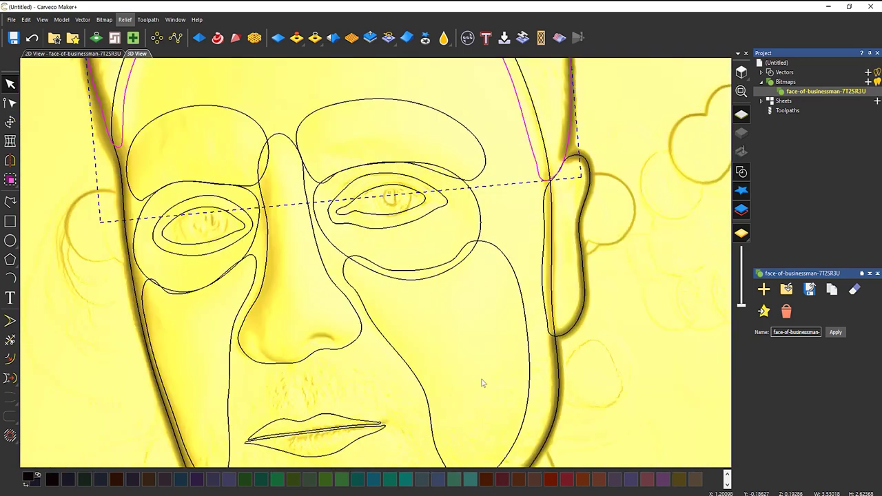
{"action": "scroll", "coordinate": [543, 394], "scroll_direction": "down", "scroll_amount": 3}
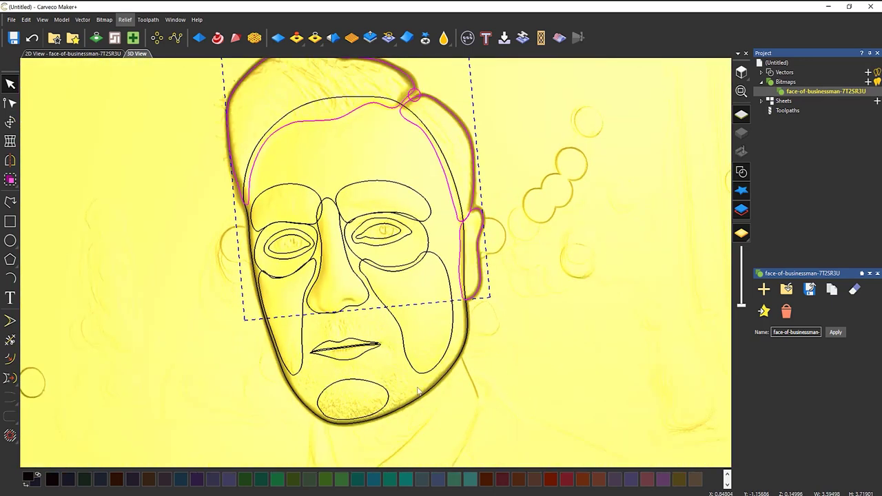
{"action": "scroll", "coordinate": [419, 393], "scroll_direction": "up", "scroll_amount": 1}
{"action": "left_click", "coordinate": [427, 399], "text": "shift"}
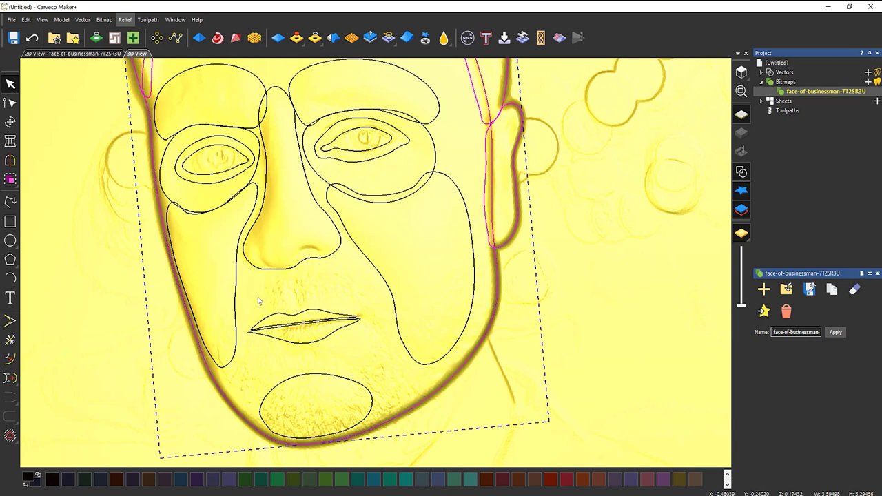
{"action": "scroll", "coordinate": [262, 302], "scroll_direction": "down", "scroll_amount": 2}
Step: Weld the selected outlines into one face outline and reselect it
{"action": "right_click", "coordinate": [440, 143]}
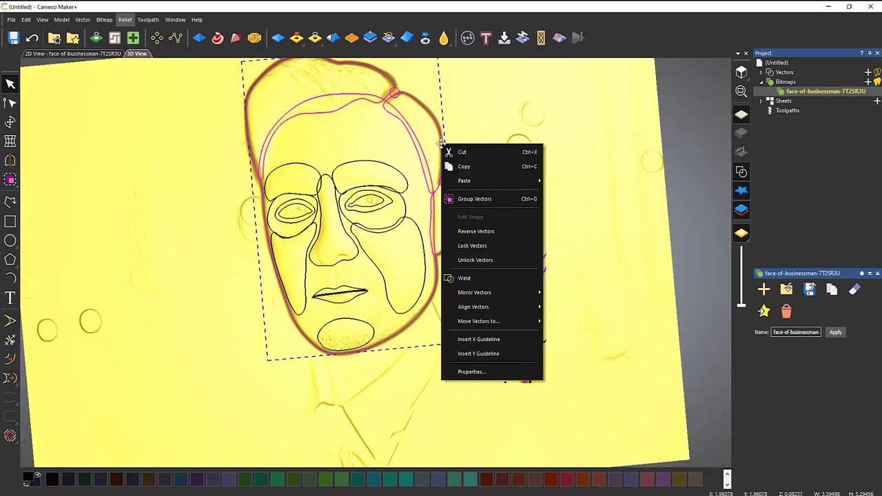
{"action": "left_click", "coordinate": [486, 275]}
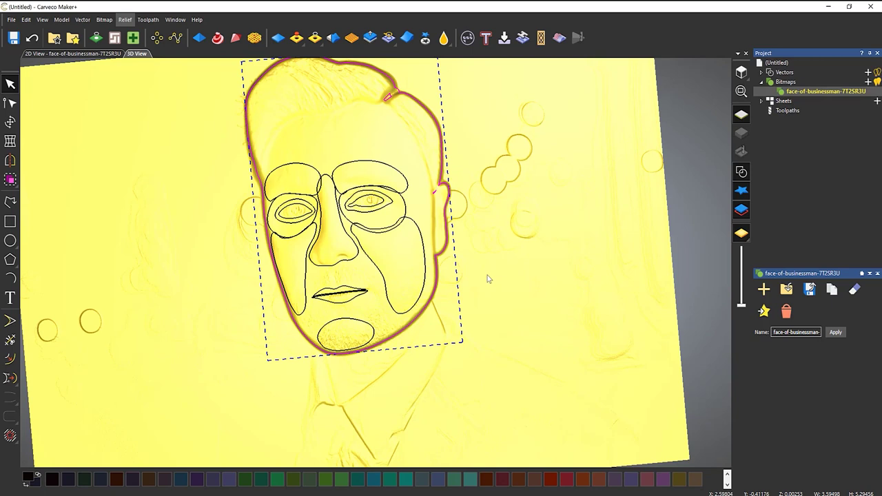
{"action": "left_click", "coordinate": [443, 126]}
{"action": "left_click", "coordinate": [435, 122]}
{"action": "scroll", "coordinate": [368, 148], "scroll_direction": "down", "scroll_amount": 3}
{"action": "scroll", "coordinate": [356, 171], "scroll_direction": "up", "scroll_amount": 4}
Step: Apply Zero Outside Vector to the welded face outline, then deselect it
{"action": "left_click_drag", "start_coordinate": [437, 273], "coordinate": [452, 152]}
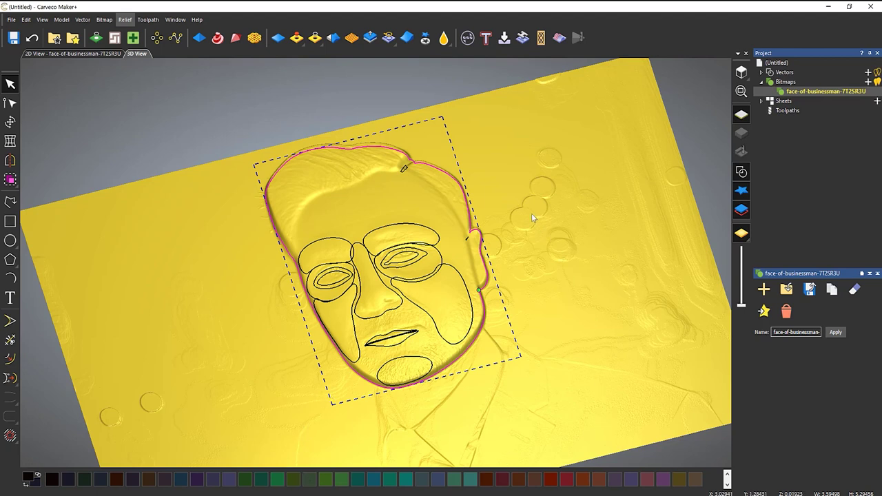
{"action": "left_click", "coordinate": [315, 38]}
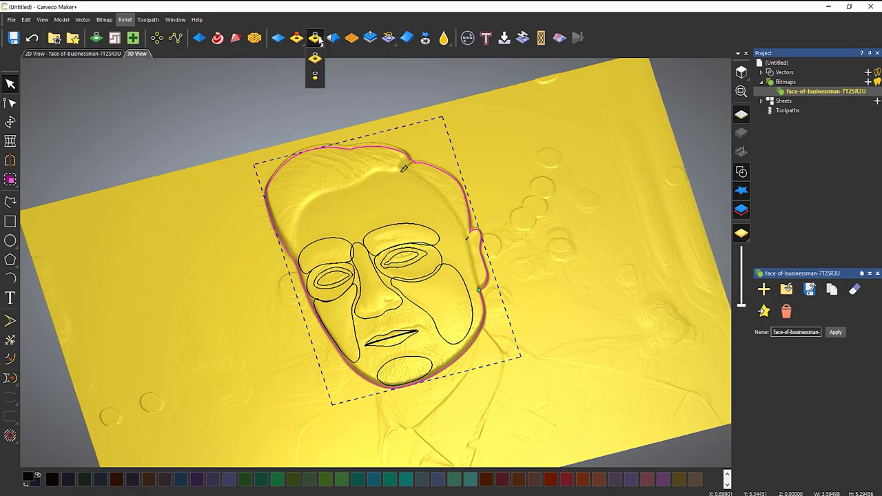
{"action": "left_click", "coordinate": [316, 76]}
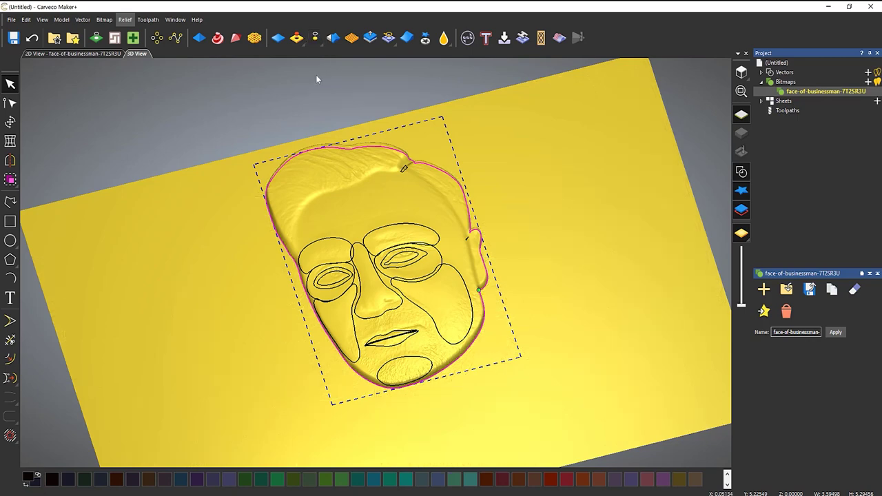
{"action": "left_click", "coordinate": [566, 189]}
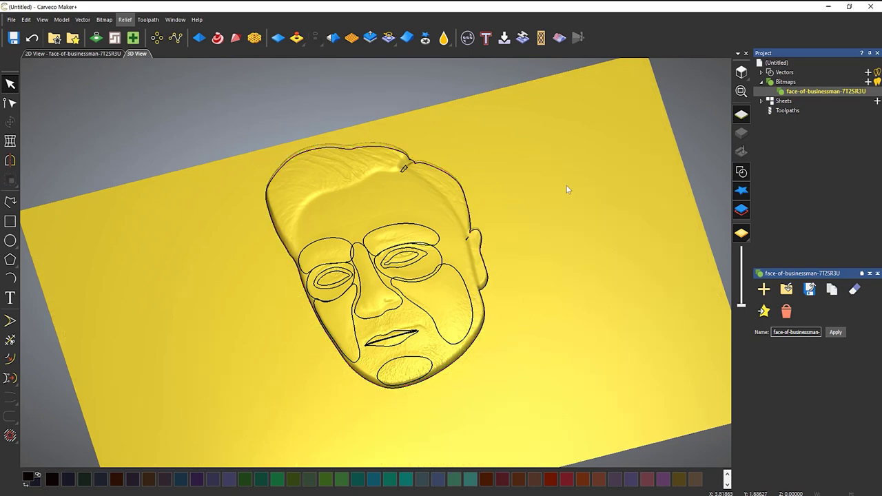
Step: Hide the 3D vectors and inspect the raised face on its flat panel from top and tilted views
{"action": "left_click", "coordinate": [741, 172]}
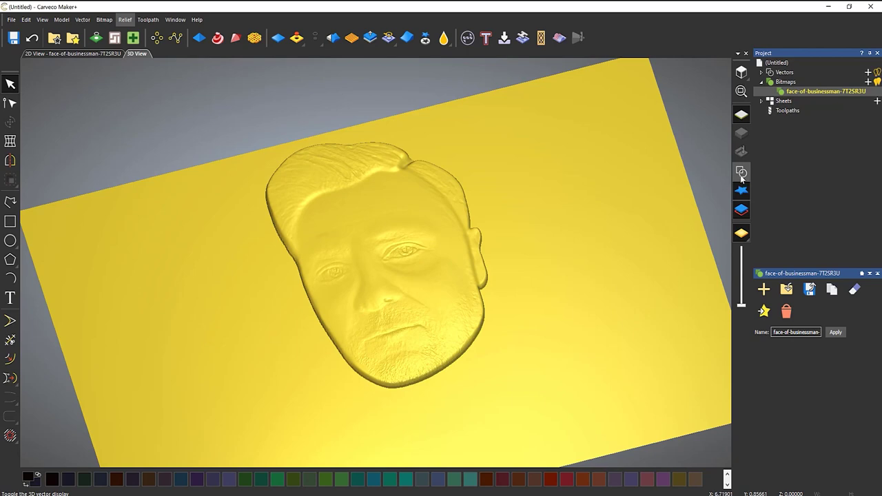
{"action": "left_click_drag", "start_coordinate": [570, 244], "coordinate": [483, 262]}
{"action": "scroll", "coordinate": [399, 258], "scroll_direction": "up", "scroll_amount": 5}
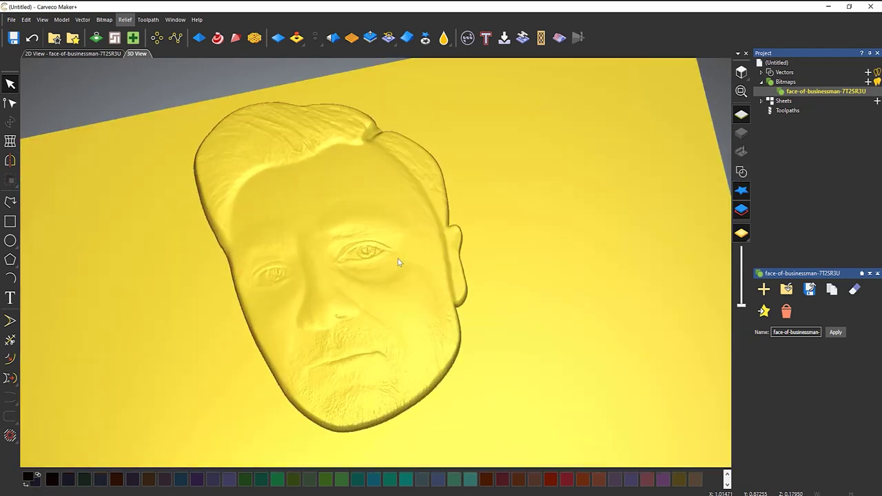
{"action": "scroll", "coordinate": [300, 260], "scroll_direction": "down", "scroll_amount": 2}
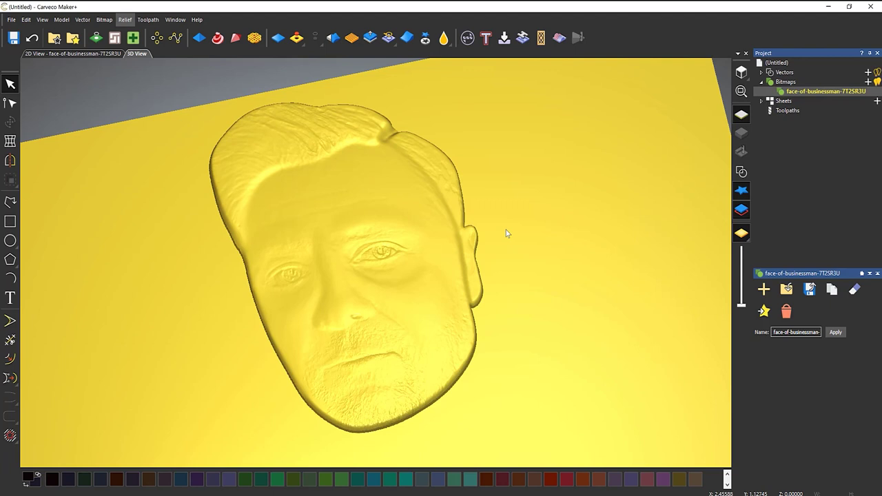
{"action": "scroll", "coordinate": [454, 179], "scroll_direction": "down", "scroll_amount": 3}
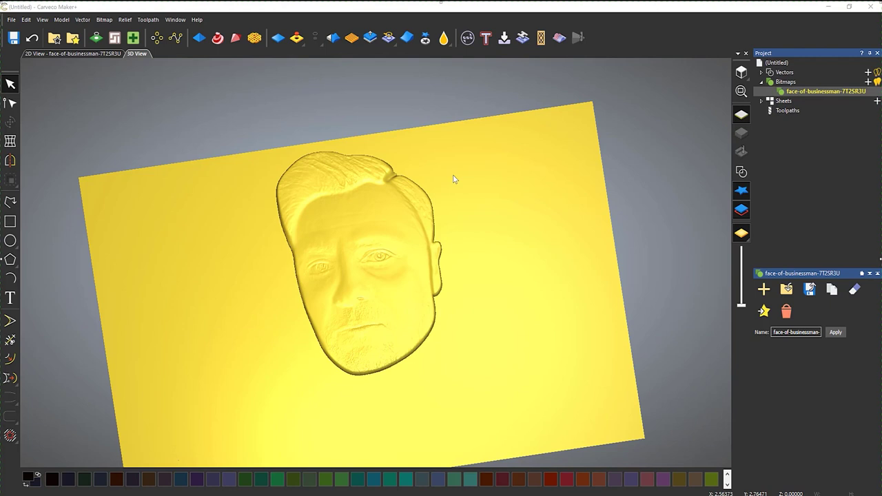
{"action": "left_click", "coordinate": [741, 72]}
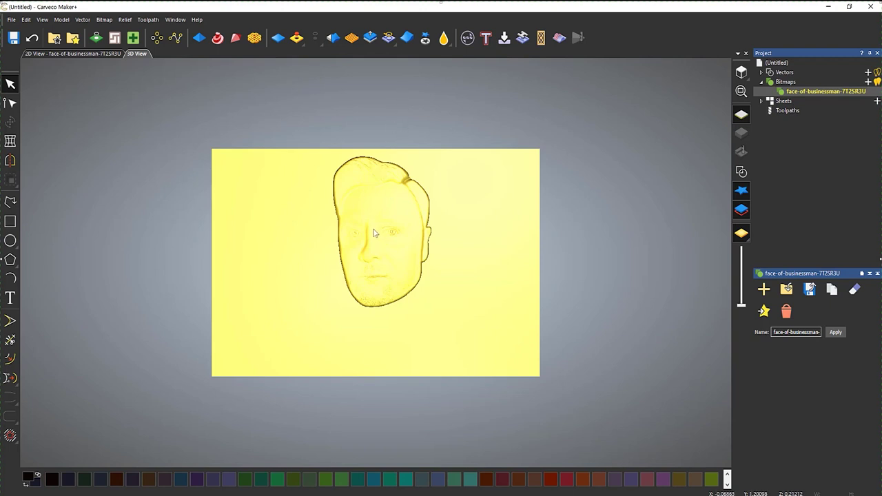
{"action": "scroll", "coordinate": [372, 234], "scroll_direction": "up", "scroll_amount": 3}
{"action": "left_click_drag", "start_coordinate": [429, 272], "coordinate": [429, 193]}
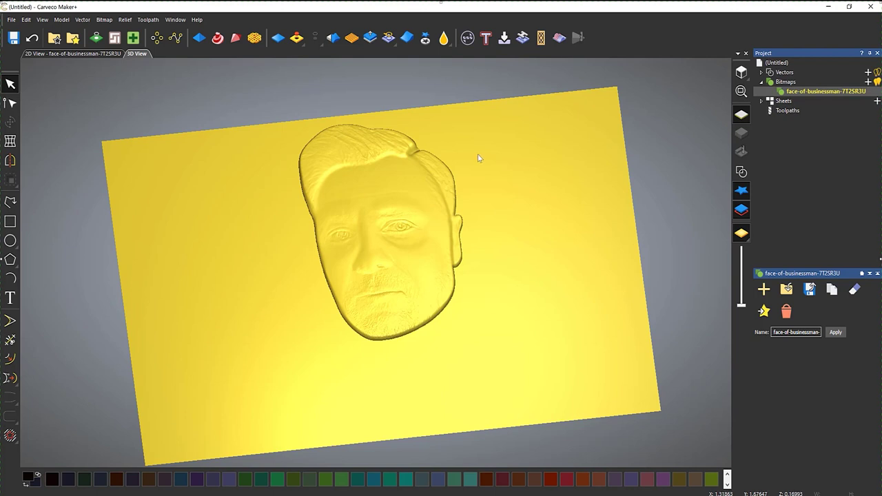
Step: Cut the face relief out as clipart and move it off the sheet to the right
{"action": "left_click", "coordinate": [430, 43]}
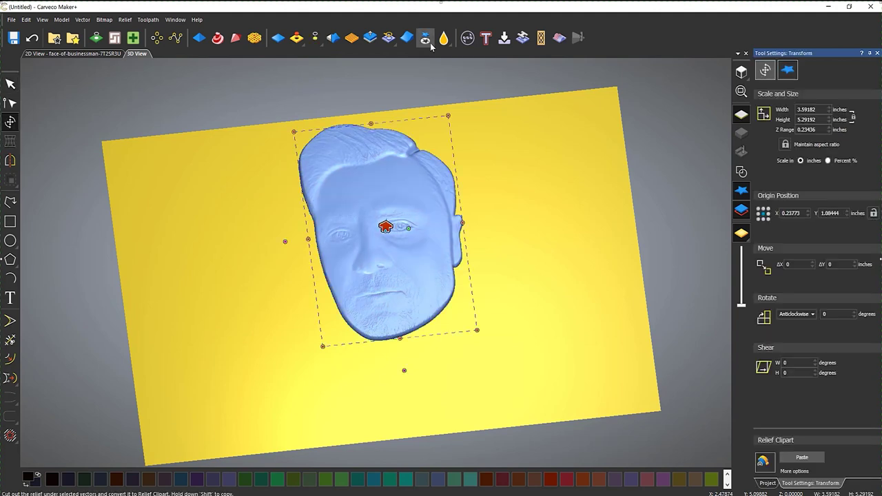
{"action": "left_click_drag", "start_coordinate": [417, 258], "coordinate": [530, 241]}
{"action": "scroll", "coordinate": [530, 240], "scroll_direction": "down", "scroll_amount": 3}
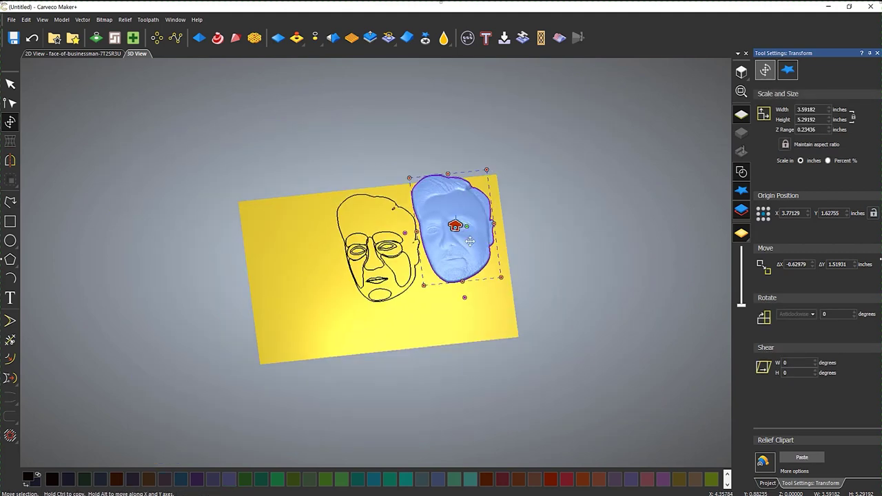
{"action": "left_click_drag", "start_coordinate": [458, 237], "coordinate": [673, 226]}
{"action": "left_click", "coordinate": [541, 234]}
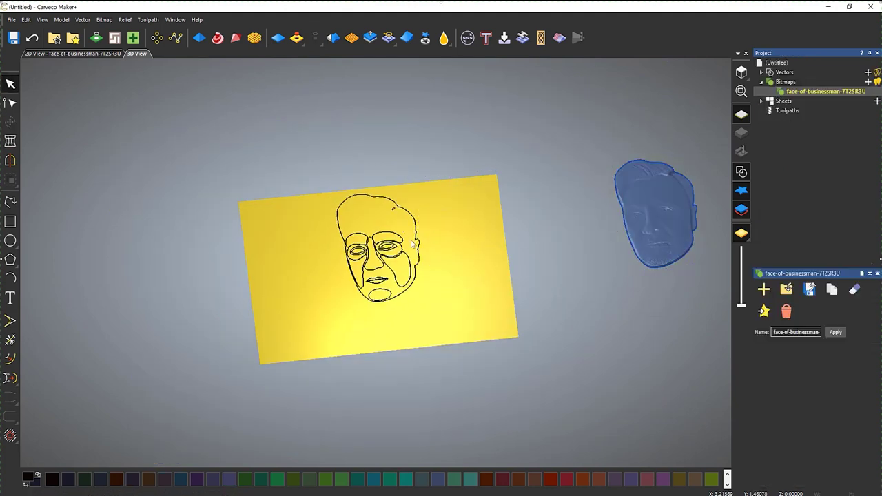
Step: Delete the face vectors left behind on the sheet
{"action": "scroll", "coordinate": [390, 264], "scroll_direction": "up", "scroll_amount": 3}
{"action": "scroll", "coordinate": [389, 264], "scroll_direction": "up", "scroll_amount": 1}
{"action": "left_click_drag", "start_coordinate": [246, 79], "coordinate": [560, 397]}
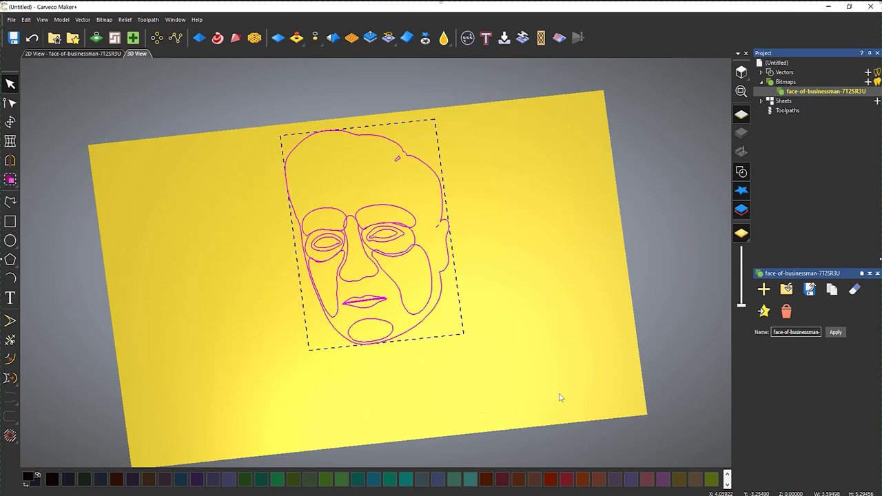
{"action": "key", "text": "Delete"}
{"action": "middle_click_drag", "start_coordinate": [386, 305], "coordinate": [394, 283]}
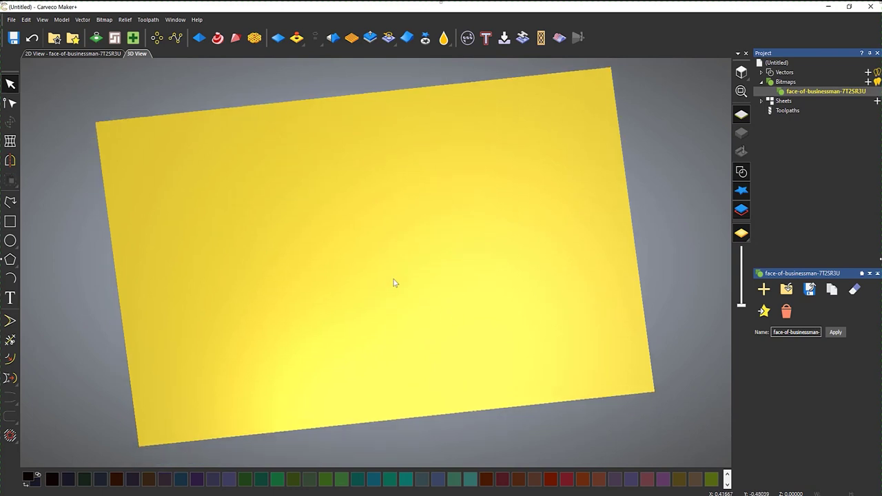
Step: In top view, move the face relief onto the centre of the sheet
{"action": "left_click", "coordinate": [739, 73]}
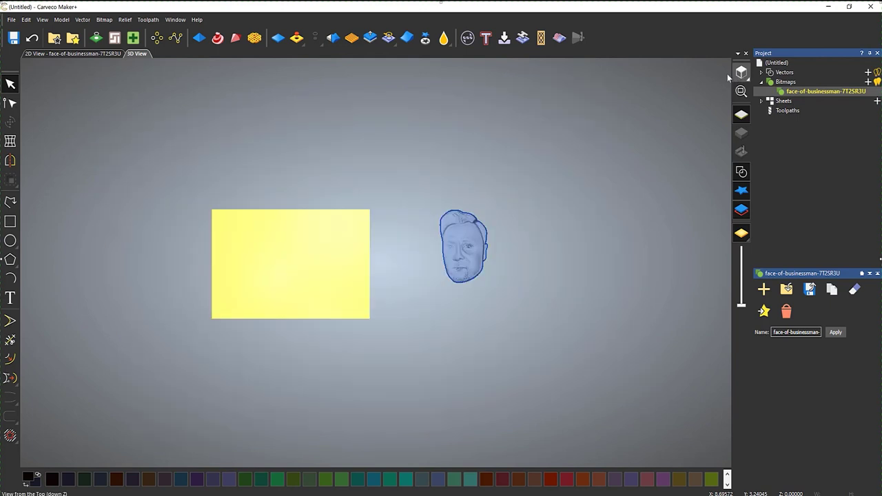
{"action": "left_click", "coordinate": [599, 233]}
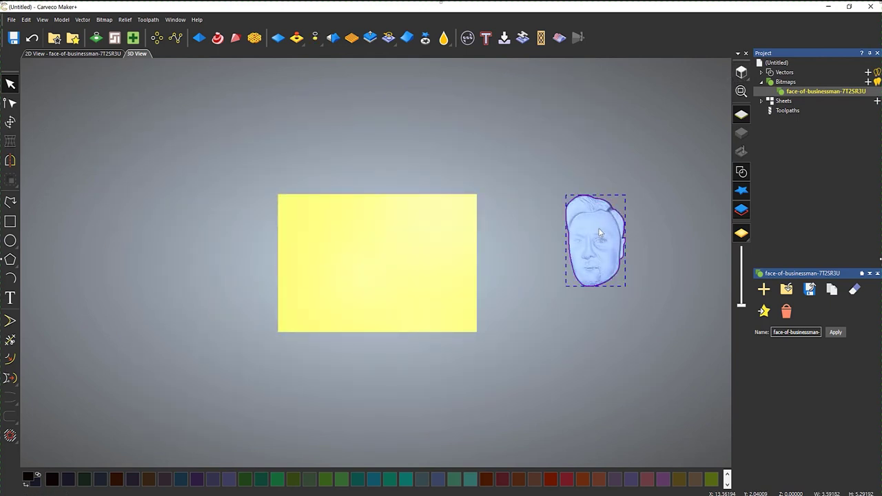
{"action": "left_click_drag", "start_coordinate": [600, 233], "coordinate": [382, 258]}
{"action": "scroll", "coordinate": [375, 264], "scroll_direction": "up", "scroll_amount": 5}
{"action": "scroll", "coordinate": [376, 264], "scroll_direction": "down", "scroll_amount": 3}
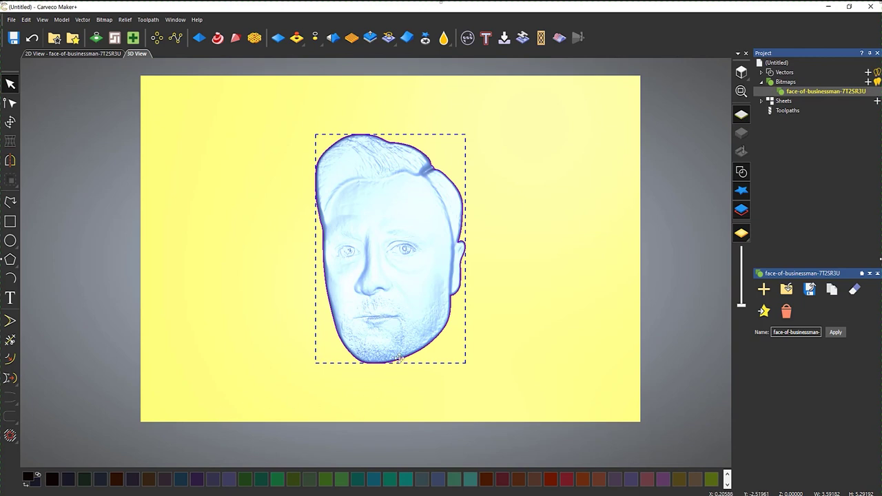
{"action": "left_click", "coordinate": [10, 122]}
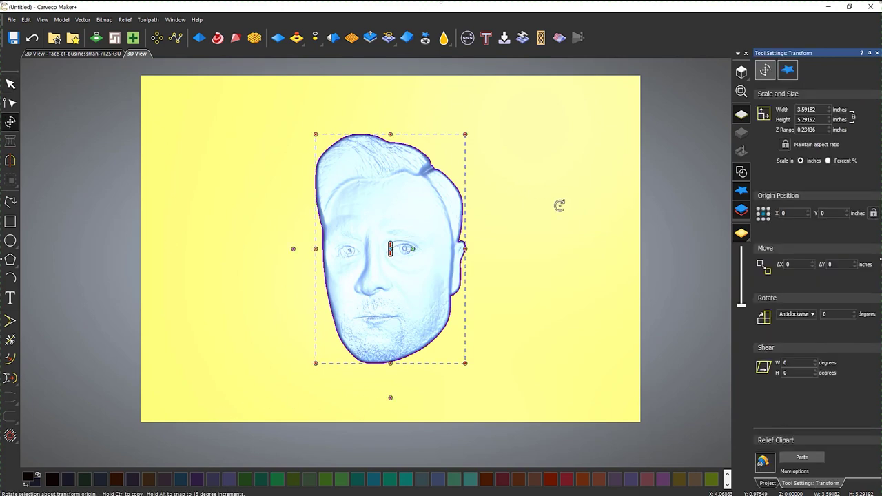
Step: Resize the face relief to 4 inches tall and paste it into the relief
{"action": "left_click", "coordinate": [819, 120]}
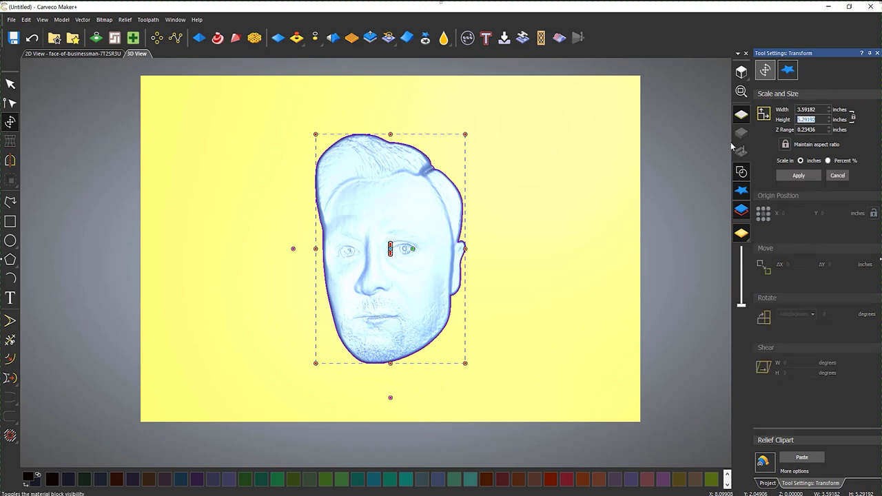
{"action": "type", "text": "4"}
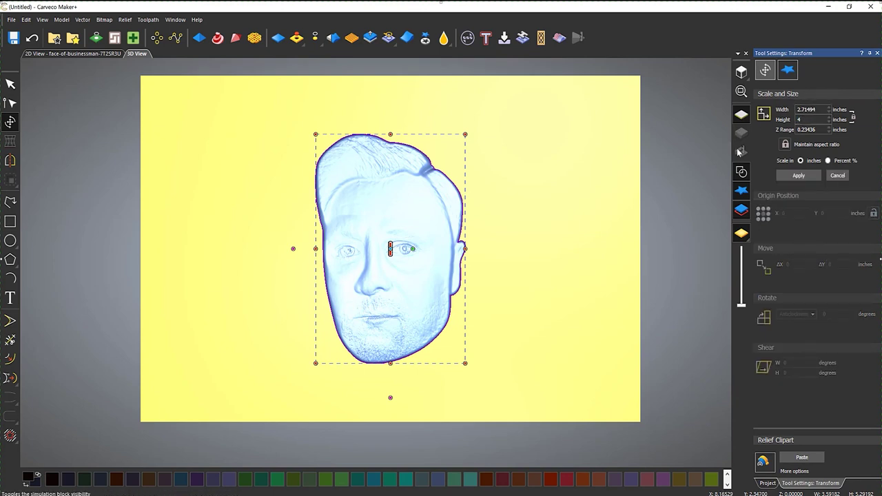
{"action": "left_click", "coordinate": [794, 175]}
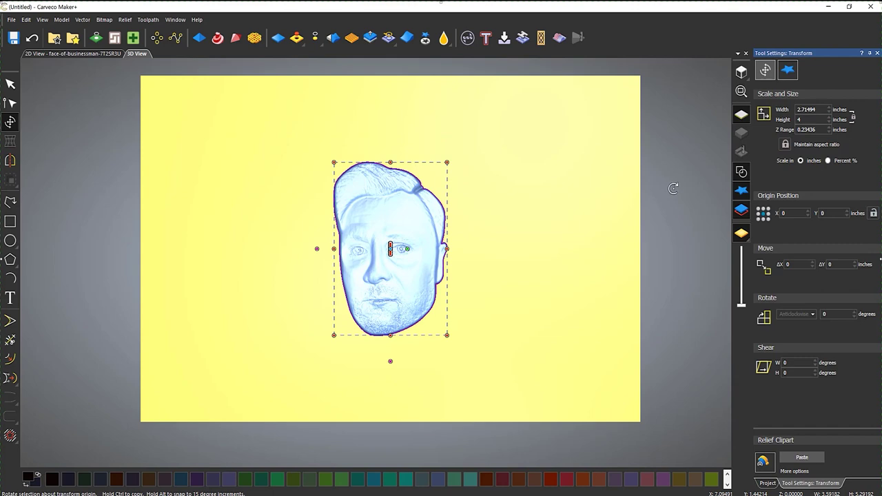
{"action": "left_click", "coordinate": [803, 458]}
{"action": "scroll", "coordinate": [390, 257], "scroll_direction": "up", "scroll_amount": 5}
{"action": "left_click_drag", "start_coordinate": [434, 339], "coordinate": [510, 223]}
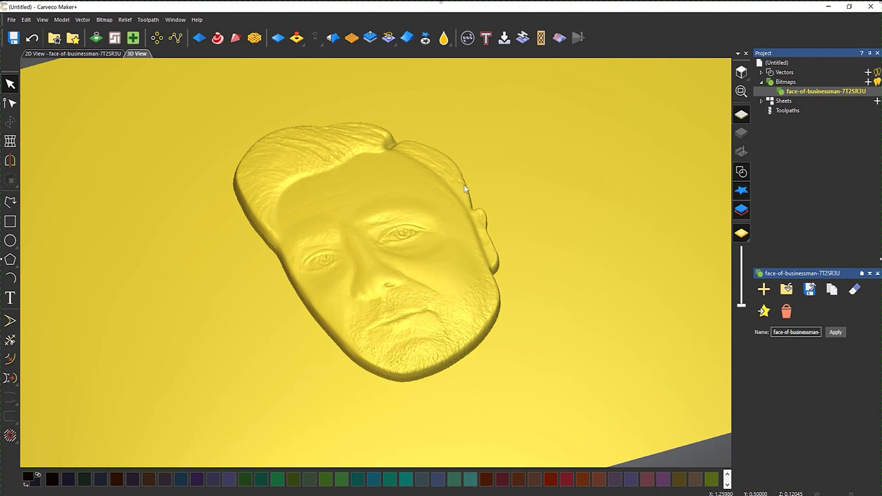
Step: Scale the relief depth to a 0.5-inch height with Scale Relief
{"action": "left_click", "coordinate": [370, 38]}
{"action": "left_click_drag", "start_coordinate": [370, 238], "coordinate": [390, 227]}
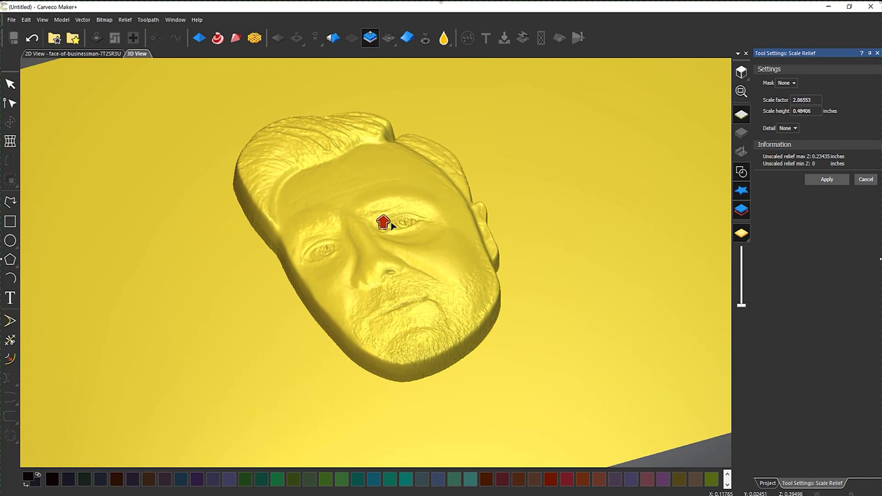
{"action": "left_click_drag", "start_coordinate": [820, 111], "coordinate": [798, 111]}
{"action": "type", "text": "5"}
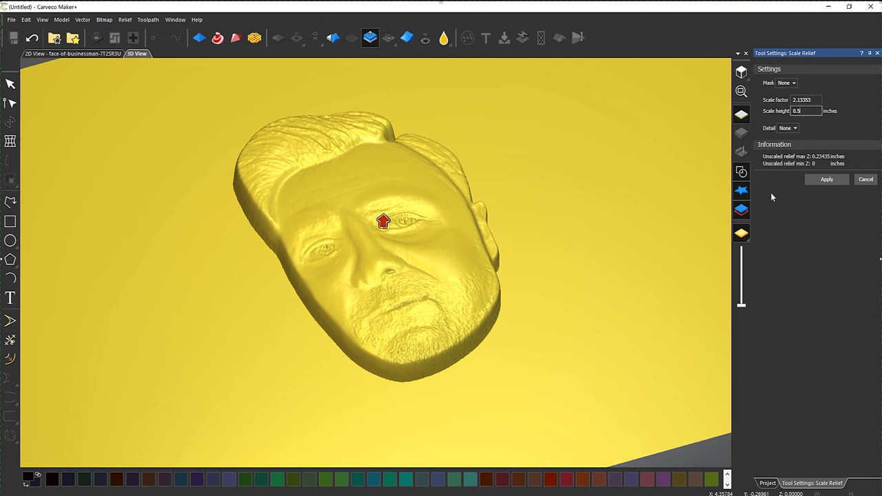
{"action": "left_click", "coordinate": [825, 180]}
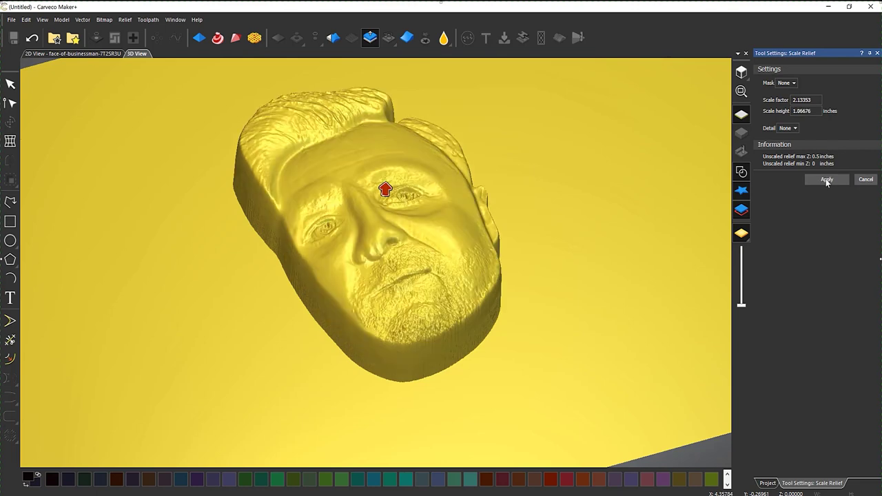
{"action": "left_click", "coordinate": [866, 180]}
{"action": "left_click_drag", "start_coordinate": [503, 197], "coordinate": [448, 309]}
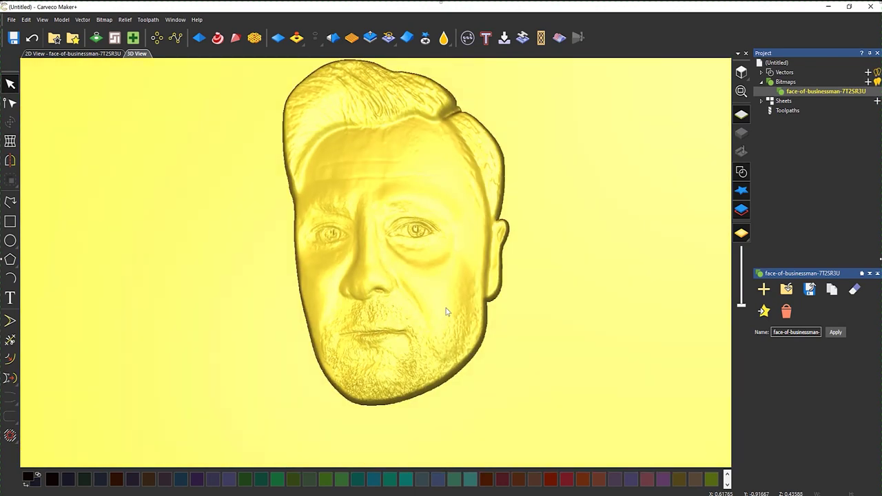
Step: From a top view, draw a rectangle enclosing the face relief
{"action": "left_click", "coordinate": [742, 71]}
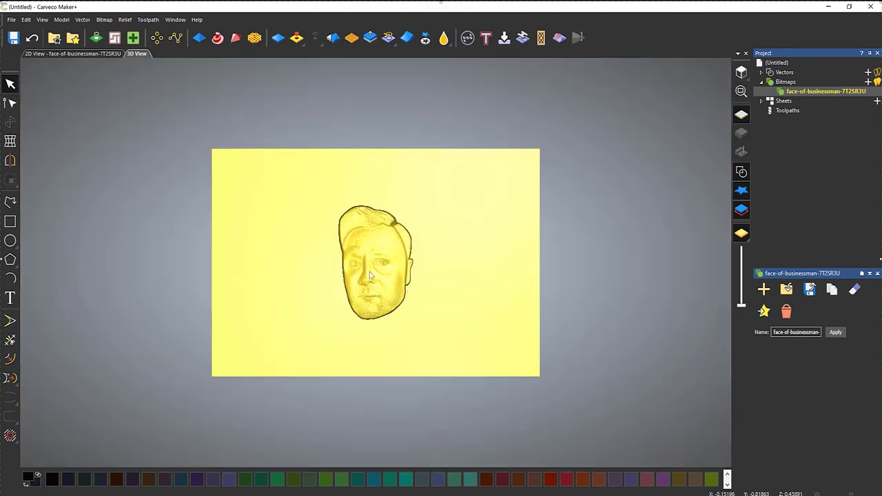
{"action": "scroll", "coordinate": [371, 280], "scroll_direction": "up", "scroll_amount": 3}
{"action": "left_click", "coordinate": [10, 221]}
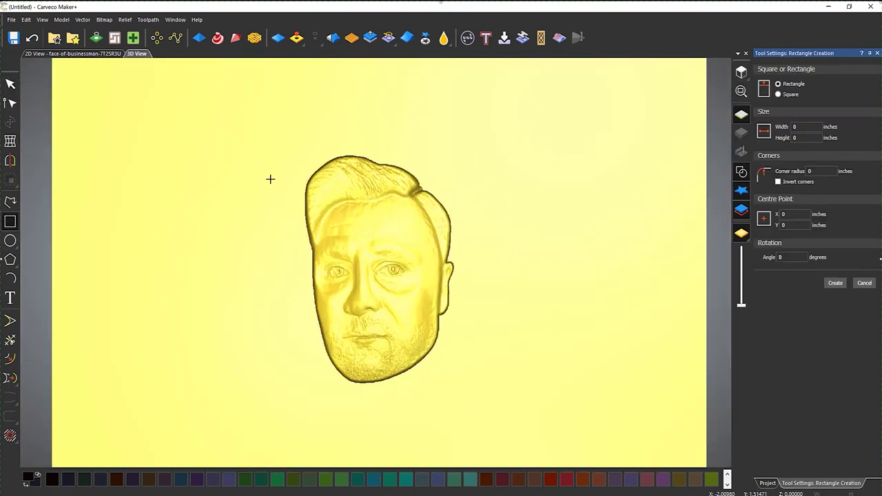
{"action": "left_click_drag", "start_coordinate": [288, 140], "coordinate": [470, 400]}
{"action": "key", "text": "Return"}
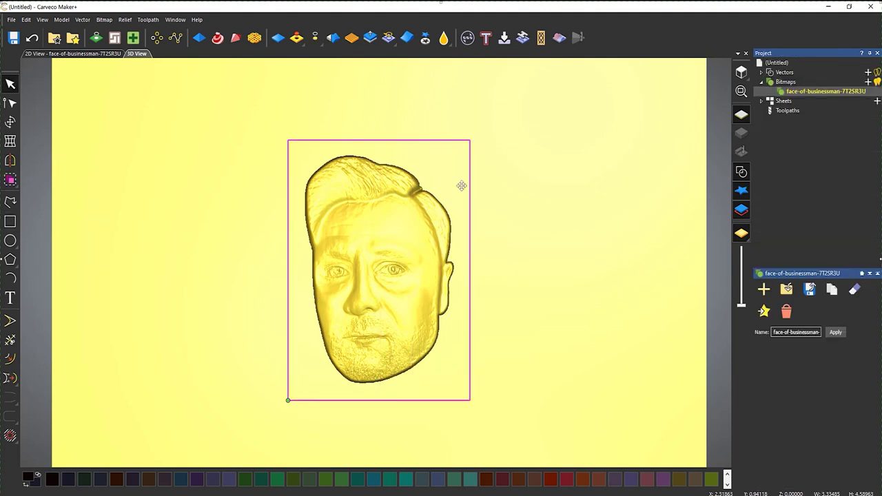
Step: Crop the model to the rectangle, showing its size of about 3.34 × 4.59 inches
{"action": "left_click", "coordinate": [61, 19]}
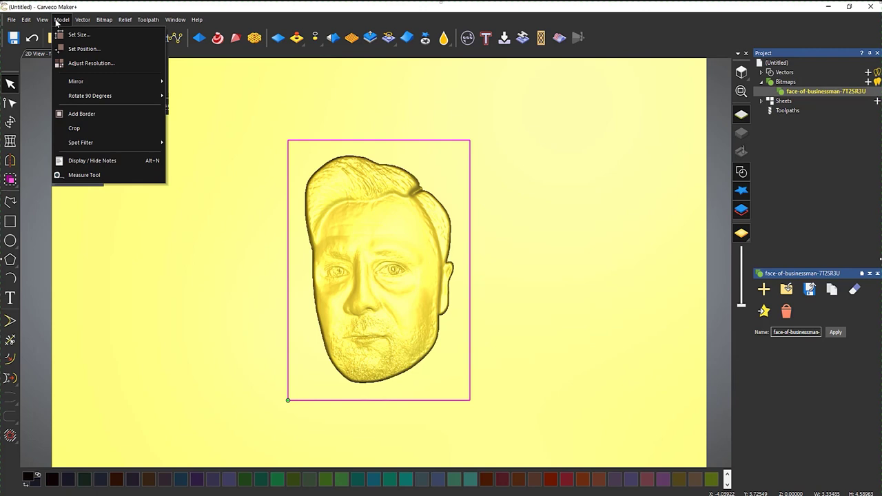
{"action": "left_click", "coordinate": [75, 128]}
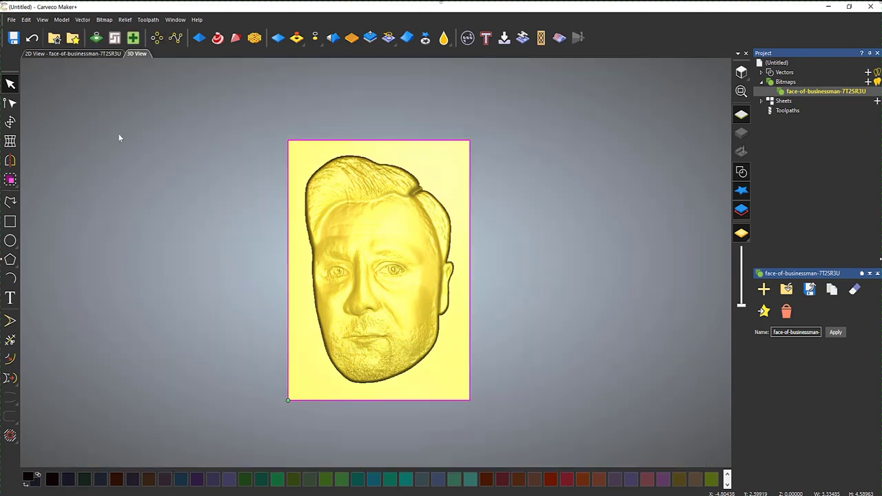
{"action": "left_click", "coordinate": [775, 64]}
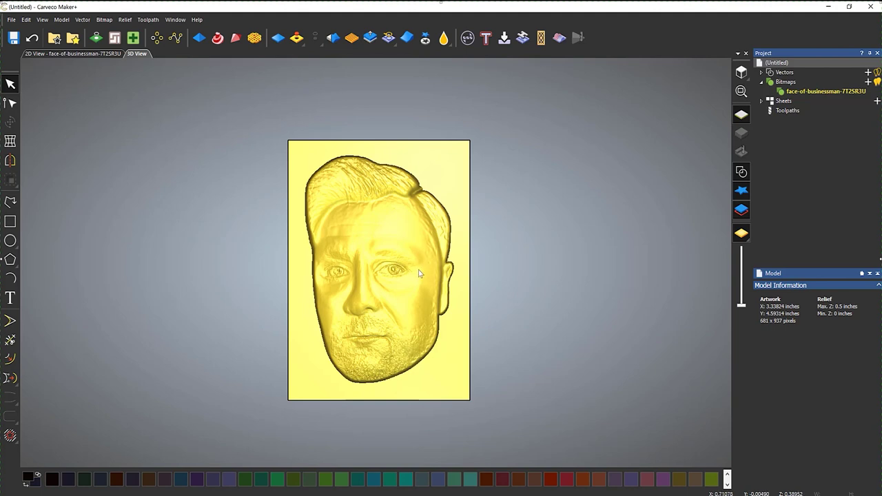
Step: Inspect the cropped block in a tilted view and display the origin axes
{"action": "scroll", "coordinate": [386, 317], "scroll_direction": "up", "scroll_amount": 3}
{"action": "left_click_drag", "start_coordinate": [398, 344], "coordinate": [461, 237]}
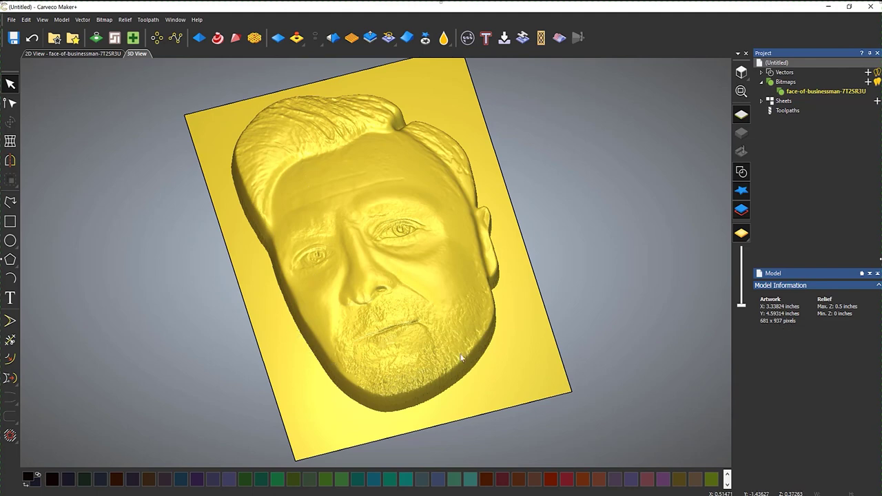
{"action": "left_click_drag", "start_coordinate": [477, 263], "coordinate": [495, 263]}
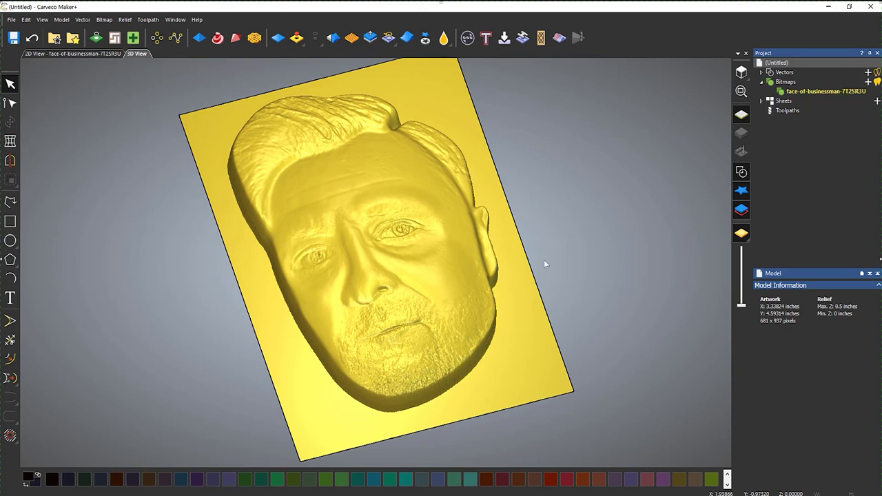
{"action": "left_click", "coordinate": [31, 20]}
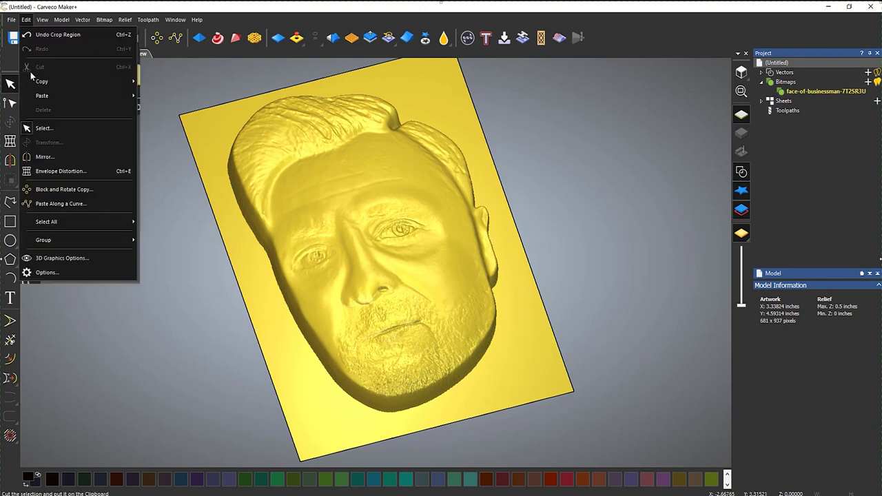
{"action": "left_click", "coordinate": [61, 218]}
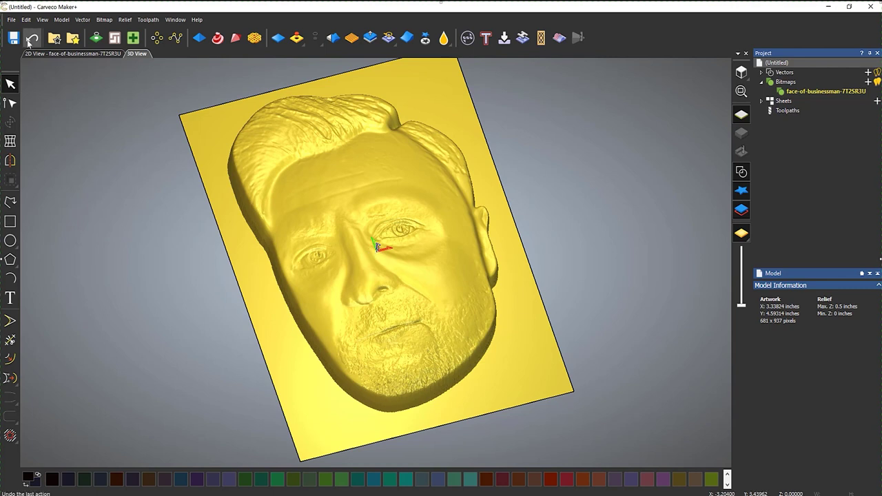
Step: Position the model with its bottom-left pixel at 0, 0, 0
{"action": "left_click", "coordinate": [61, 20]}
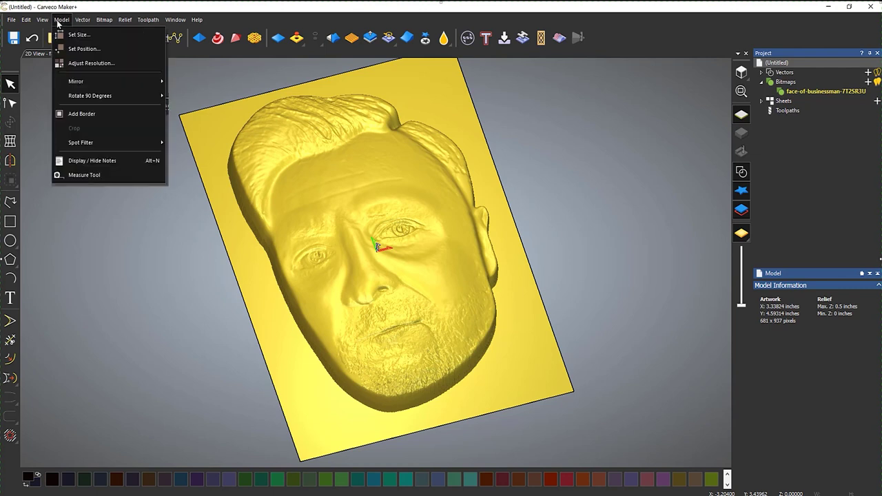
{"action": "left_click", "coordinate": [72, 52]}
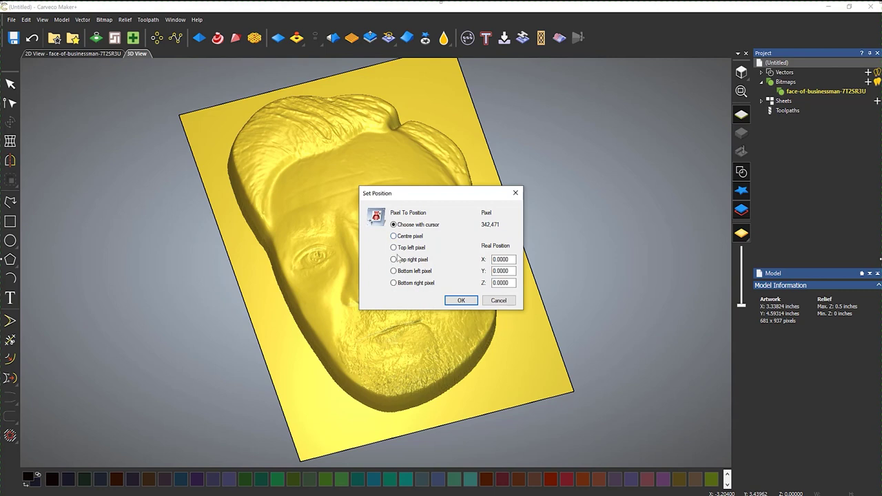
{"action": "left_click", "coordinate": [393, 270]}
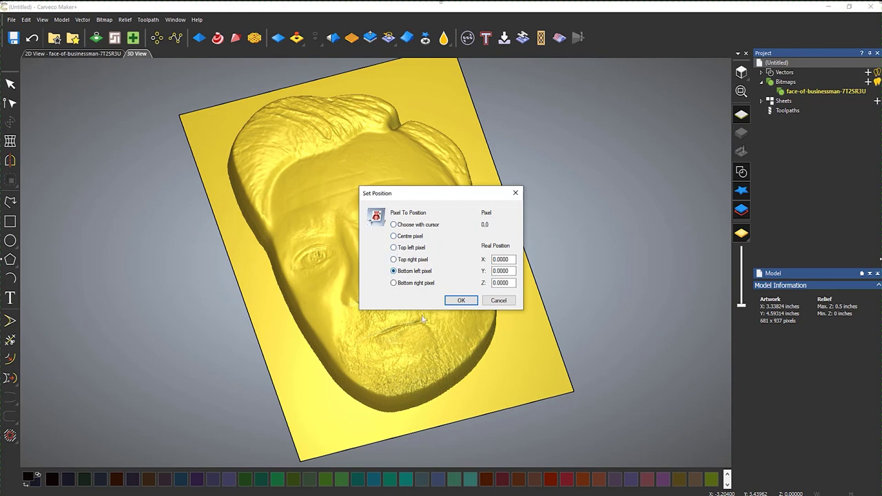
{"action": "left_click", "coordinate": [459, 301]}
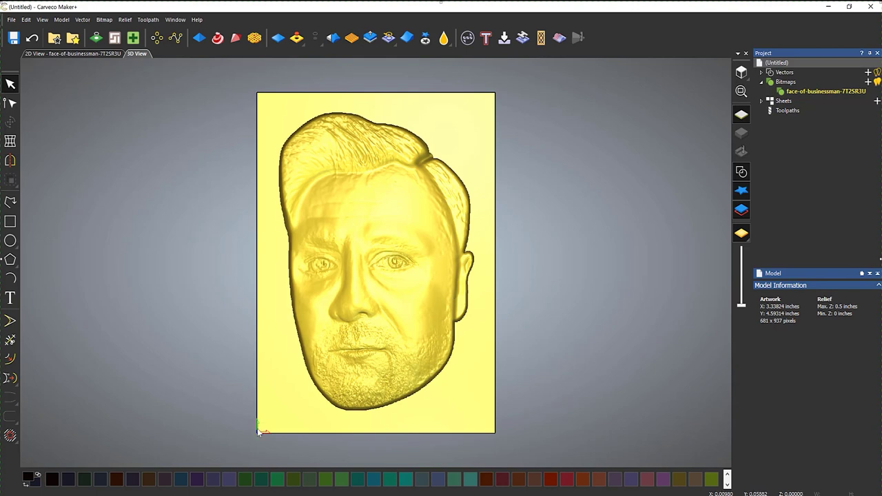
{"action": "left_click_drag", "start_coordinate": [403, 361], "coordinate": [486, 253]}
{"action": "scroll", "coordinate": [423, 292], "scroll_direction": "up", "scroll_amount": 2}
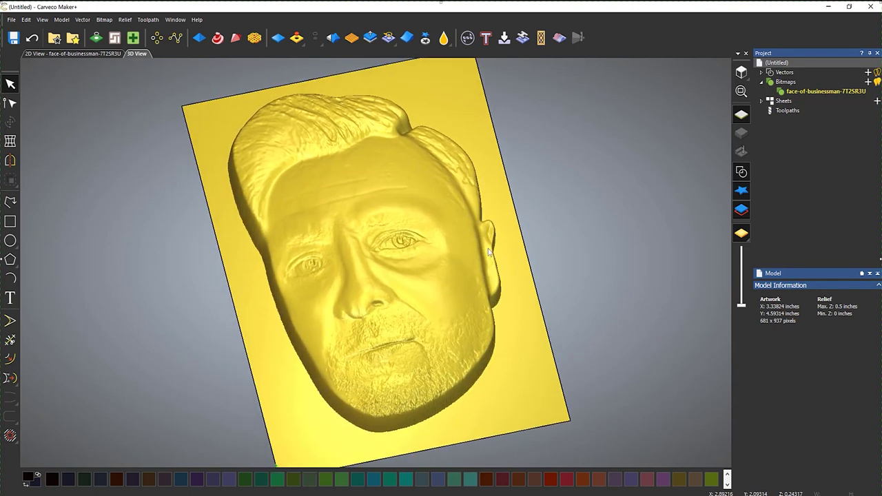